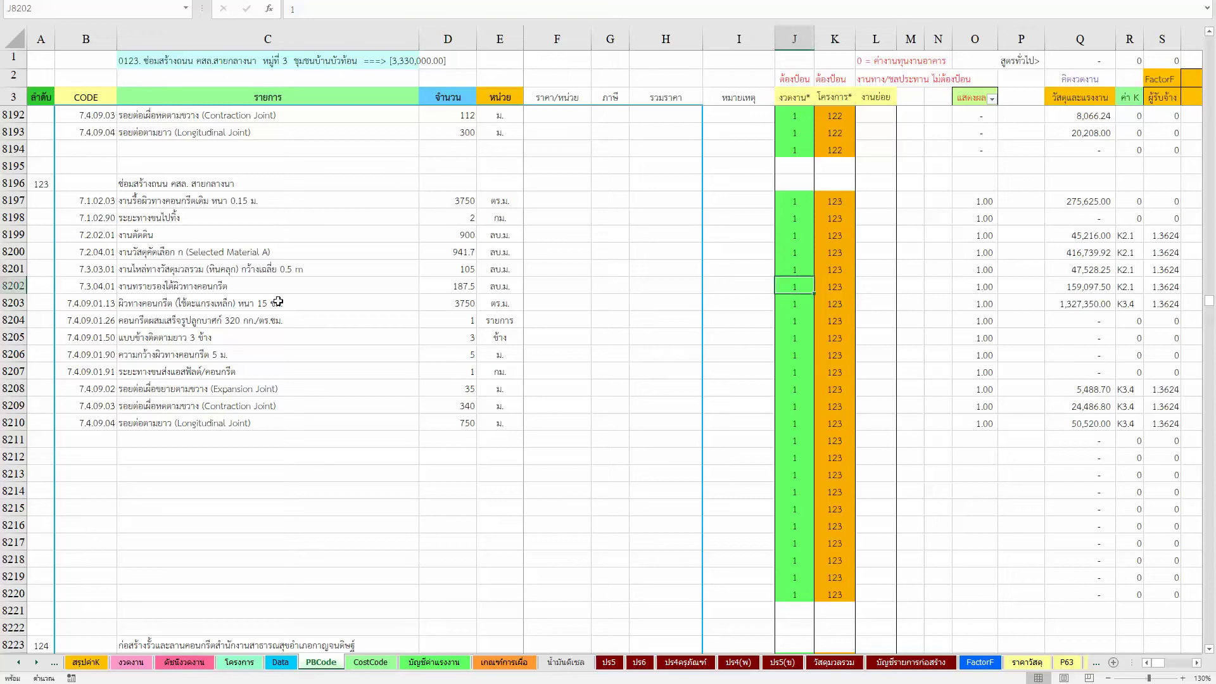
Go from the งวดงาน sheet to the โครงการ sheet to see project 123's three installment descriptions.
{"action": "left_click", "coordinate": [133, 663]}
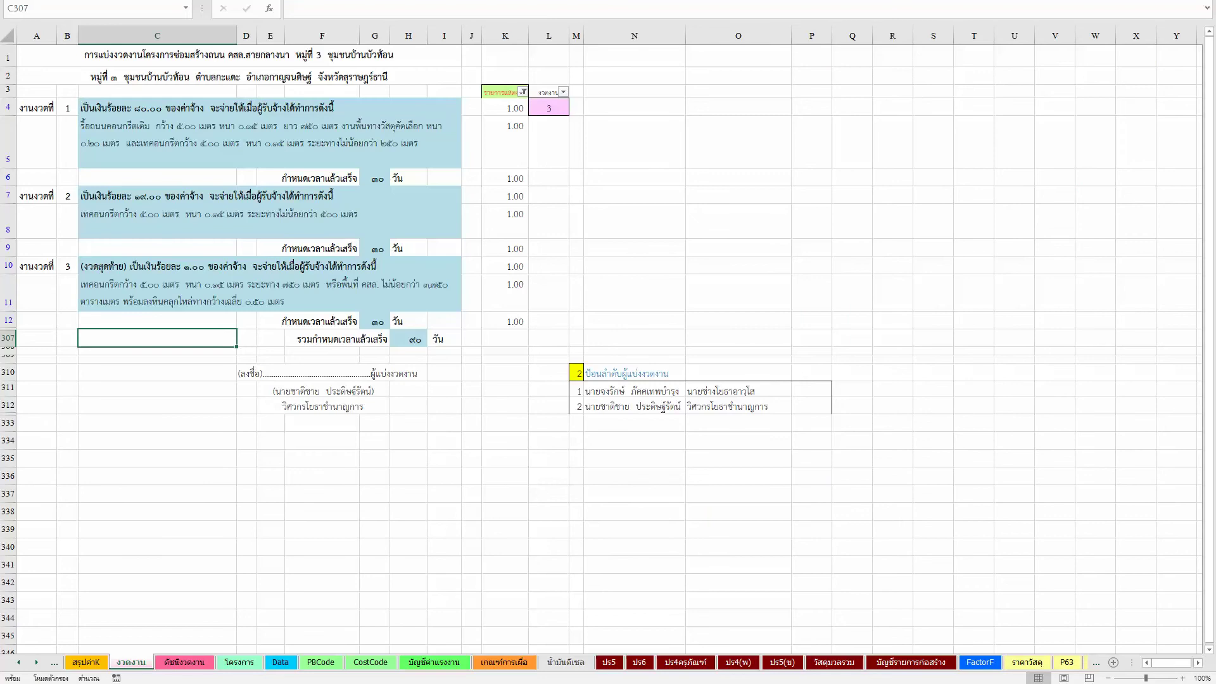
{"action": "left_click", "coordinate": [241, 662]}
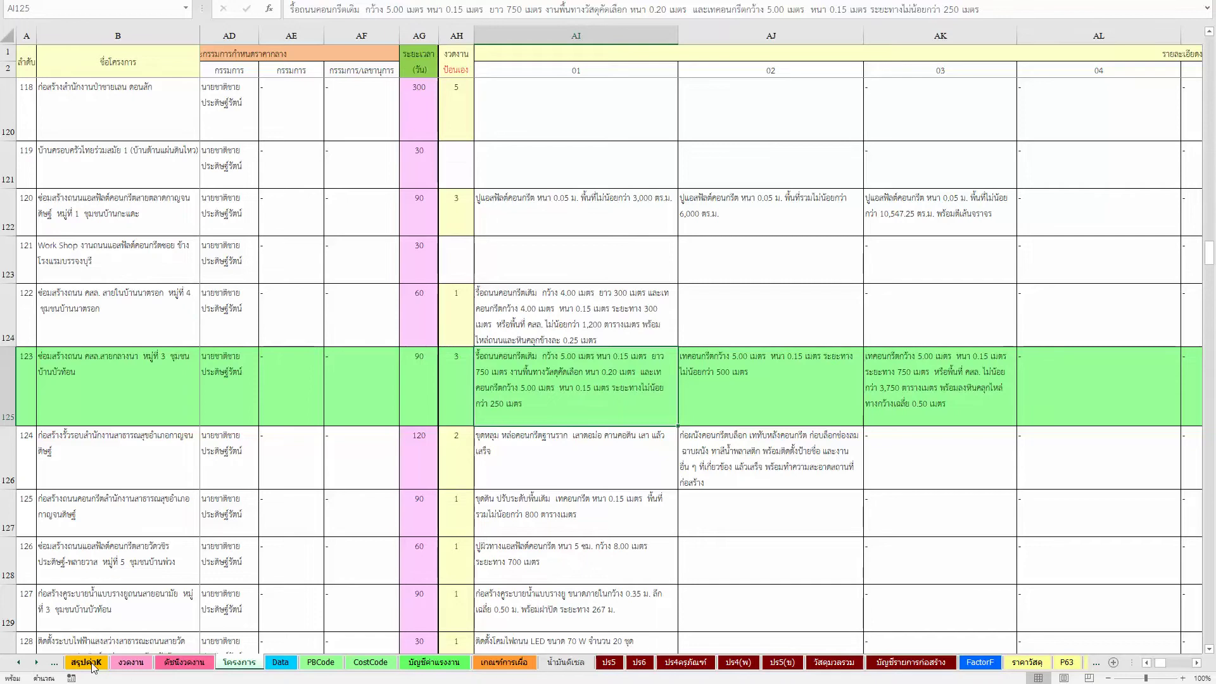
On the PBCode sheet, select the sand base item C8202 together with its 187.5 quantity.
{"action": "left_click", "coordinate": [304, 662]}
{"action": "left_click", "coordinate": [144, 228]}
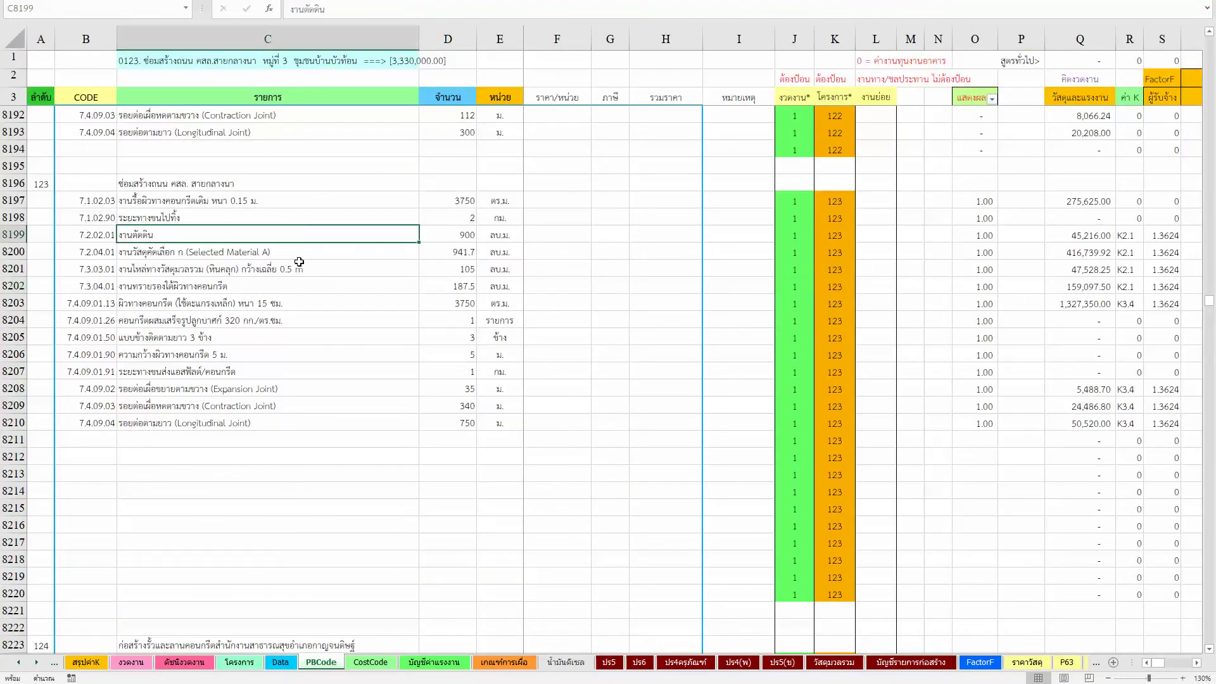
{"action": "key", "text": "Down"}
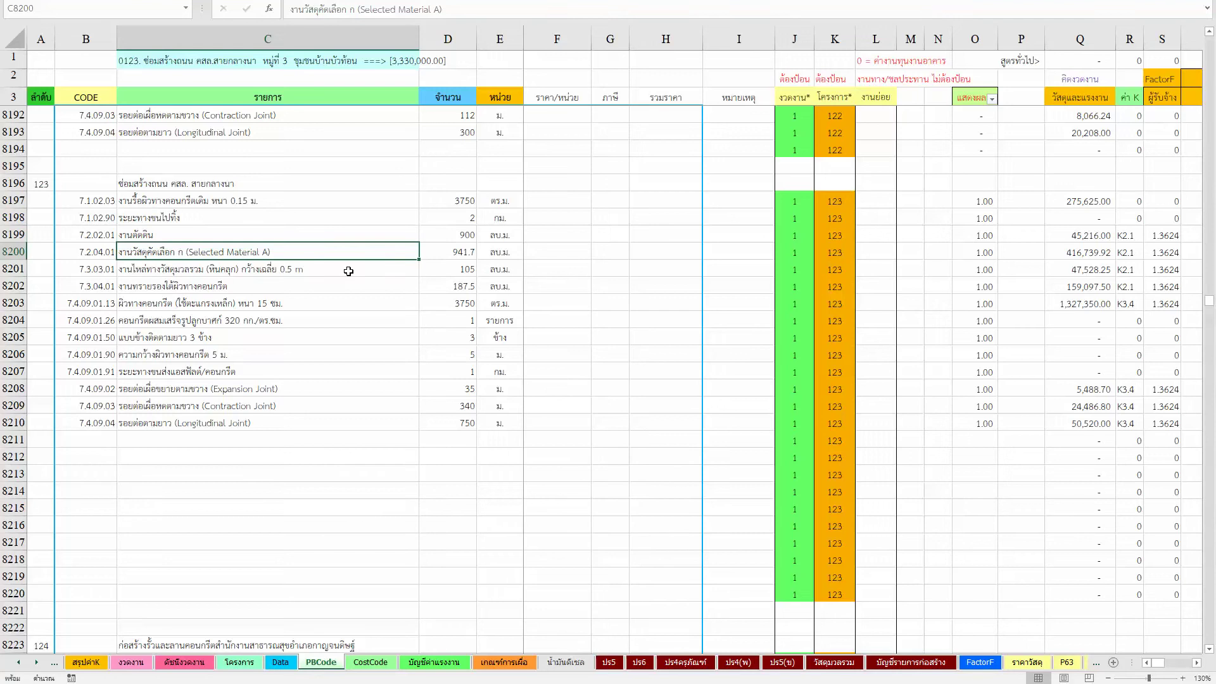
{"action": "key", "text": "Down"}
{"action": "key", "text": "Down"}
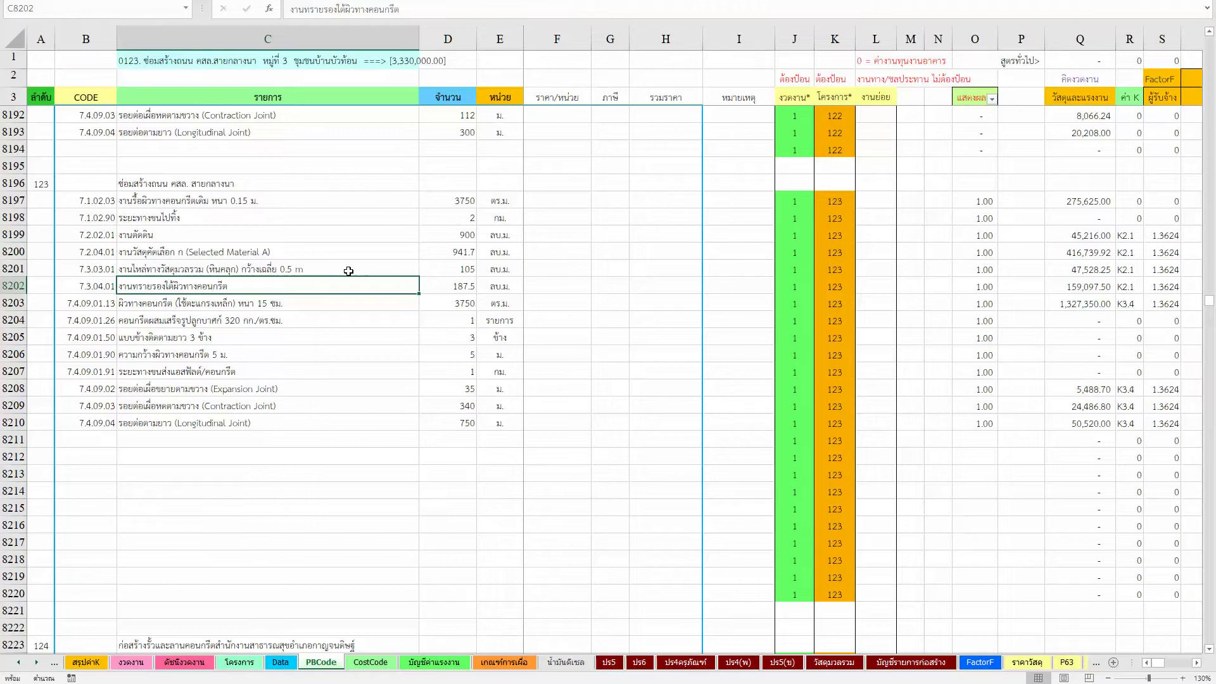
{"action": "key", "text": "shift+Right"}
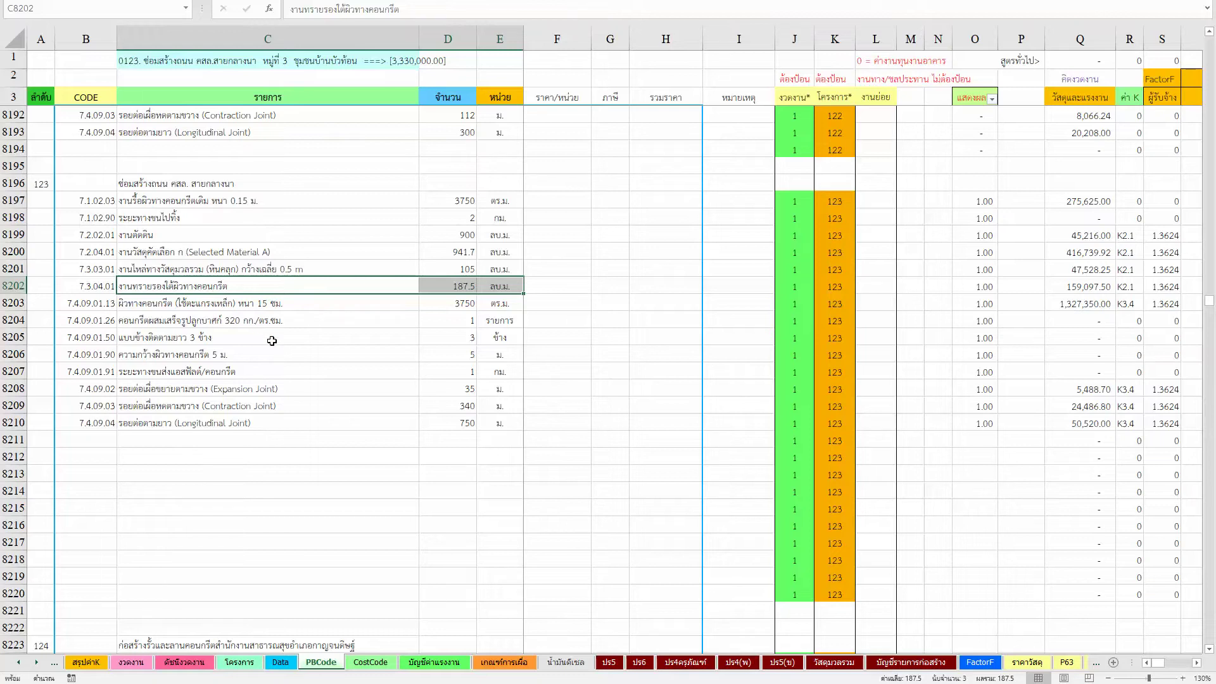
Copy the sand base row 8202 into empty row 8212.
{"action": "key", "text": "Left"}
{"action": "key", "text": "shift+Right"}
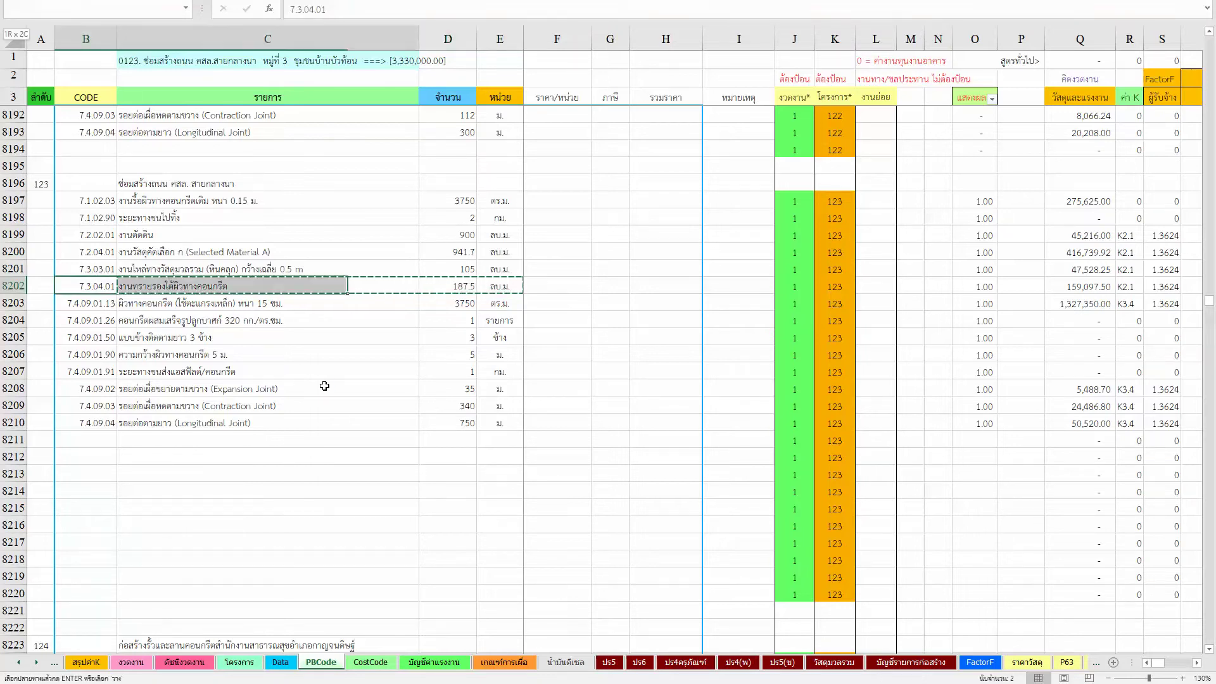
{"action": "key", "text": "shift+Right"}
{"action": "key", "text": "shift+Right"}
{"action": "key", "text": "ctrl+c"}
{"action": "key", "text": "Down"}
{"action": "key", "text": "Down"}
{"action": "key", "text": "Down"}
{"action": "key", "text": "Down"}
{"action": "key", "text": "Down"}
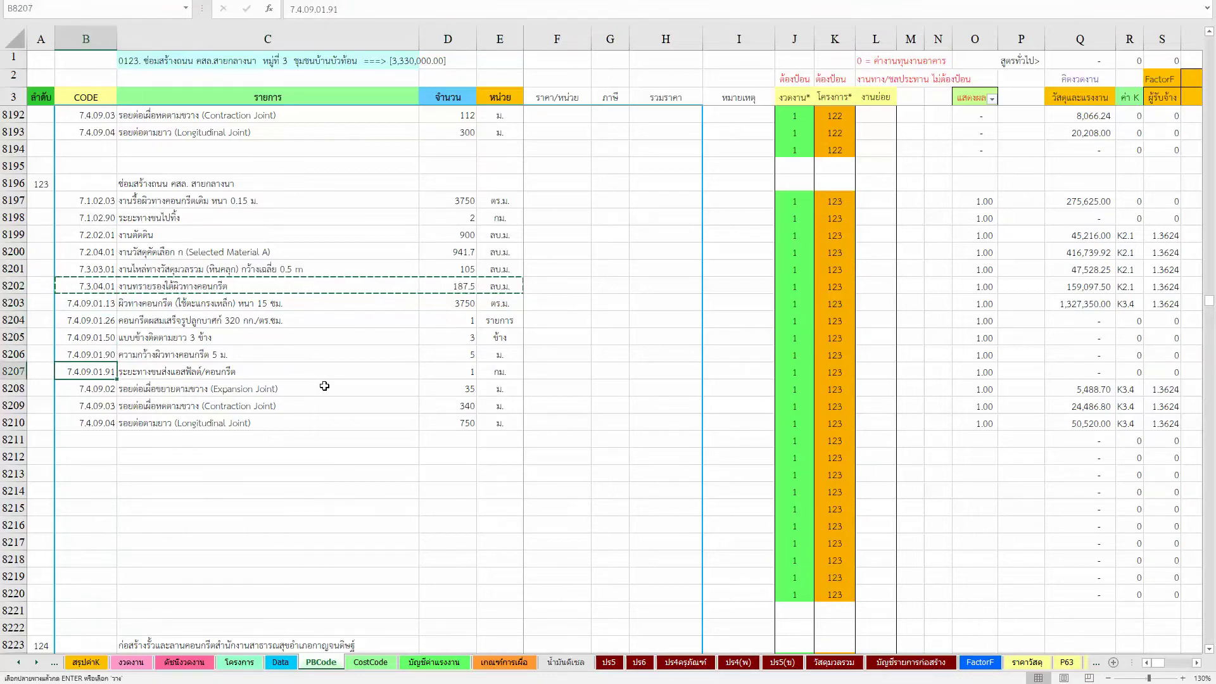
{"action": "key", "text": "Down"}
{"action": "key", "text": "Down"}
{"action": "key", "text": "Down"}
{"action": "key", "text": "Down"}
{"action": "key", "text": "Down"}
{"action": "key", "text": "ctrl+v"}
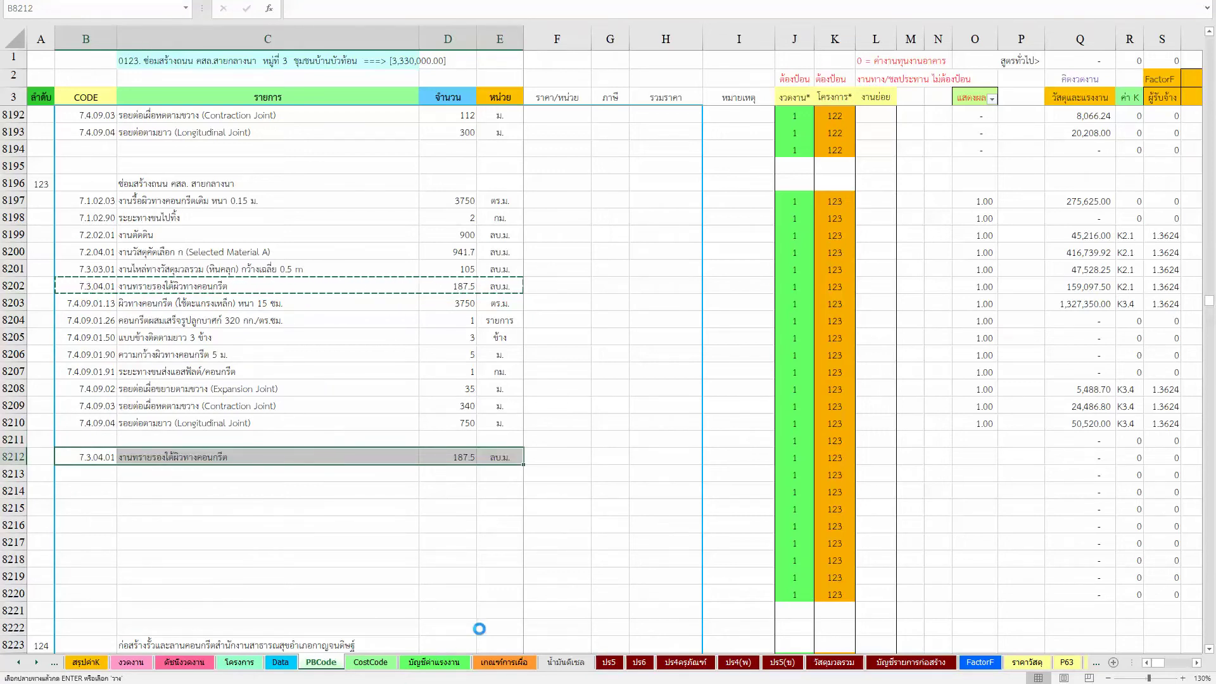
{"action": "key", "text": "Escape"}
{"action": "key", "text": "Up"}
{"action": "key", "text": "Up"}
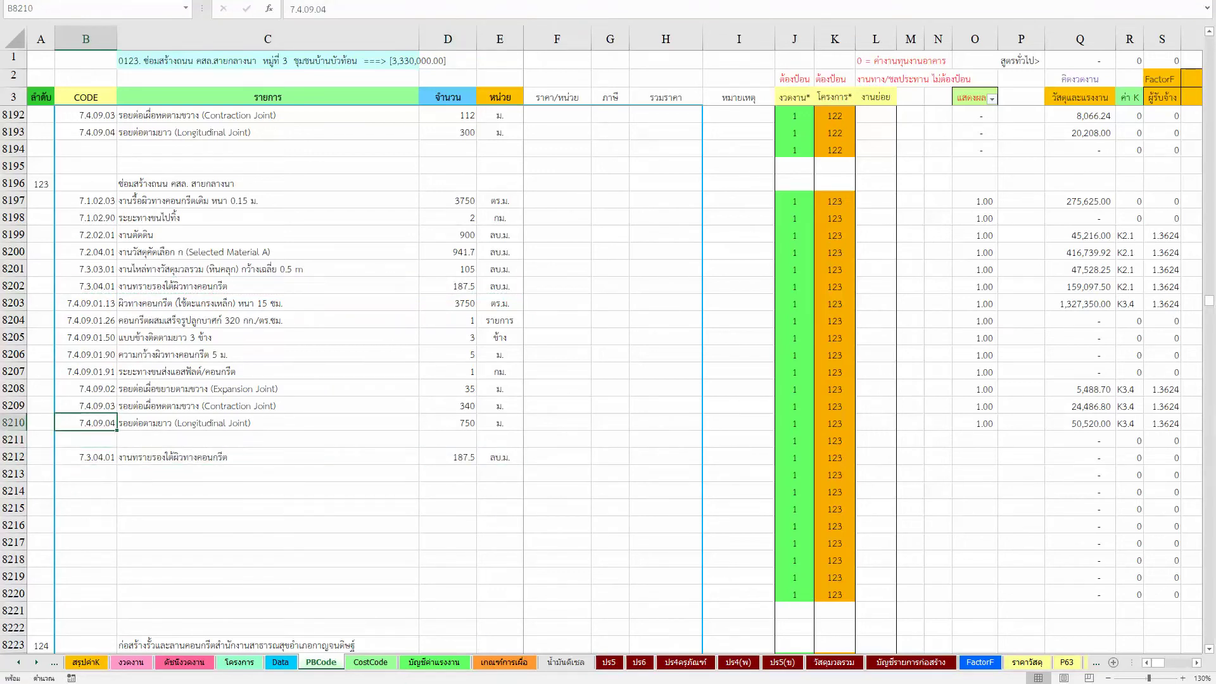
Calculate 187.5 ÷ 3 in Calculator and enter 62.5 as row 8212's quantity.
{"action": "key", "text": "XF86Calculator"}
{"action": "type", "text": "187"}
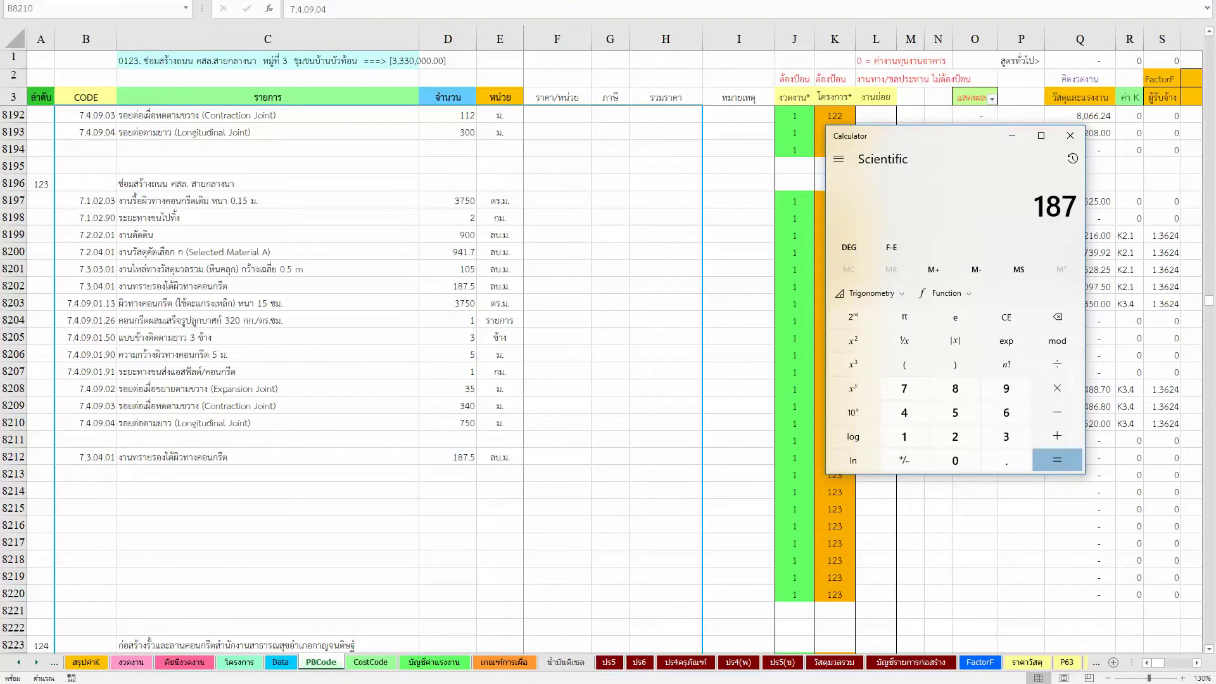
{"action": "type", "text": ".5"}
{"action": "key", "text": "Return"}
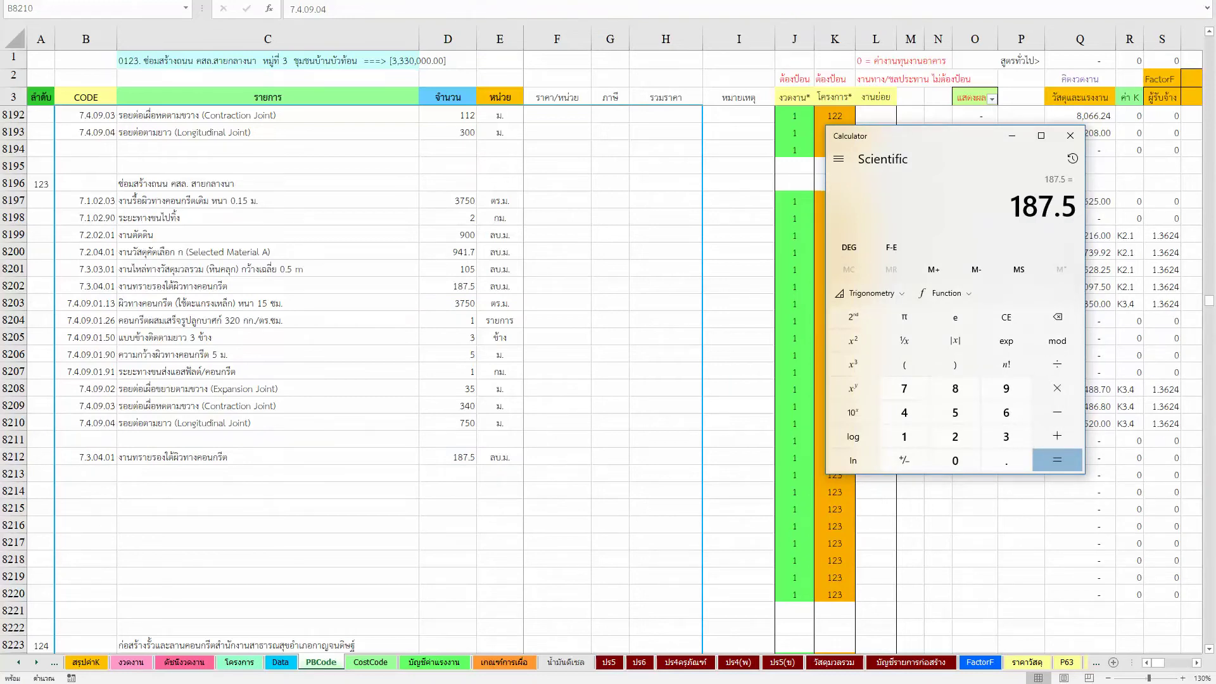
{"action": "type", "text": "3"}
{"action": "key", "text": "Return"}
{"action": "left_click", "coordinate": [463, 459]}
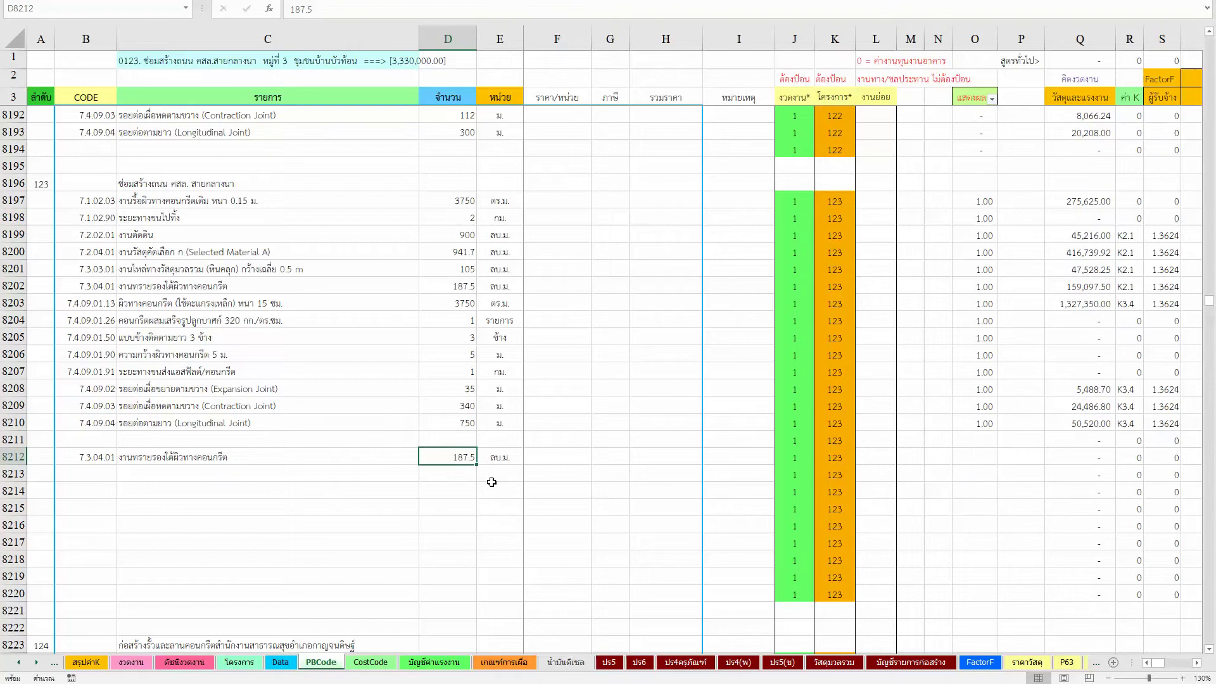
{"action": "type", "text": "62.5"}
{"action": "key", "text": "Left"}
{"action": "key", "text": "Left"}
Copy the 62.5 sand base row into rows 8213 and 8214.
{"action": "key", "text": "shift+Right"}
{"action": "key", "text": "shift+Right"}
{"action": "key", "text": "shift+Right"}
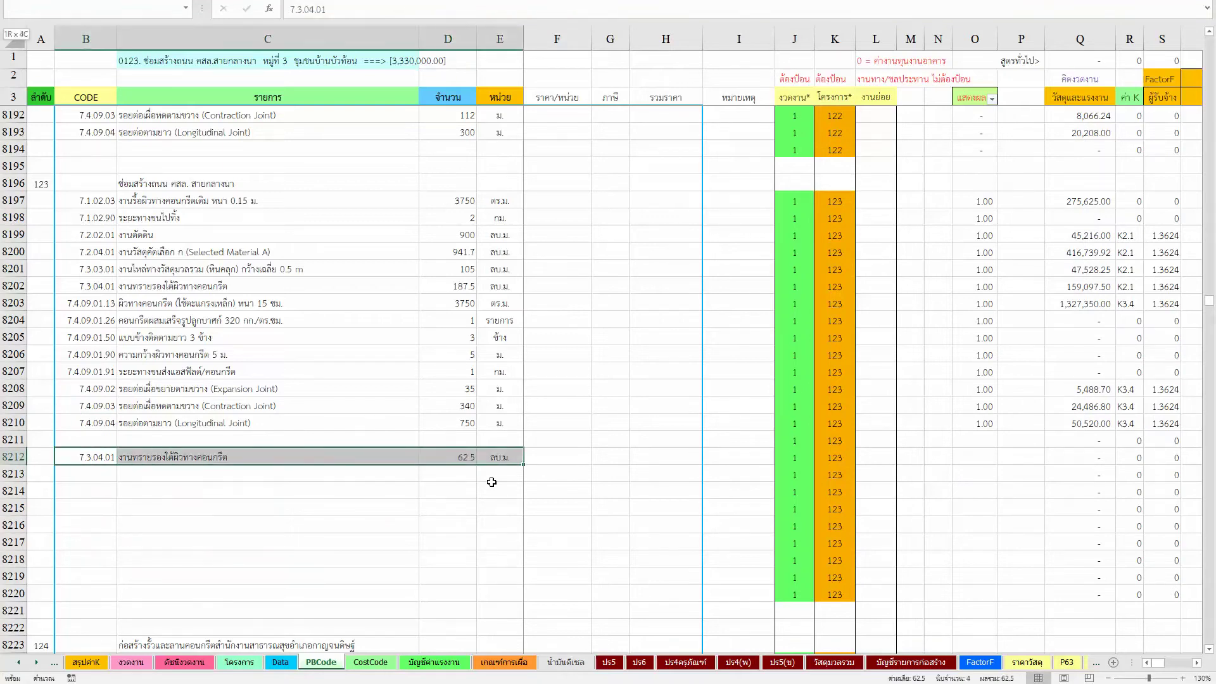
{"action": "key", "text": "ctrl+c"}
{"action": "key", "text": "Down"}
{"action": "key", "text": "shift+Down"}
{"action": "key", "text": "ctrl+v"}
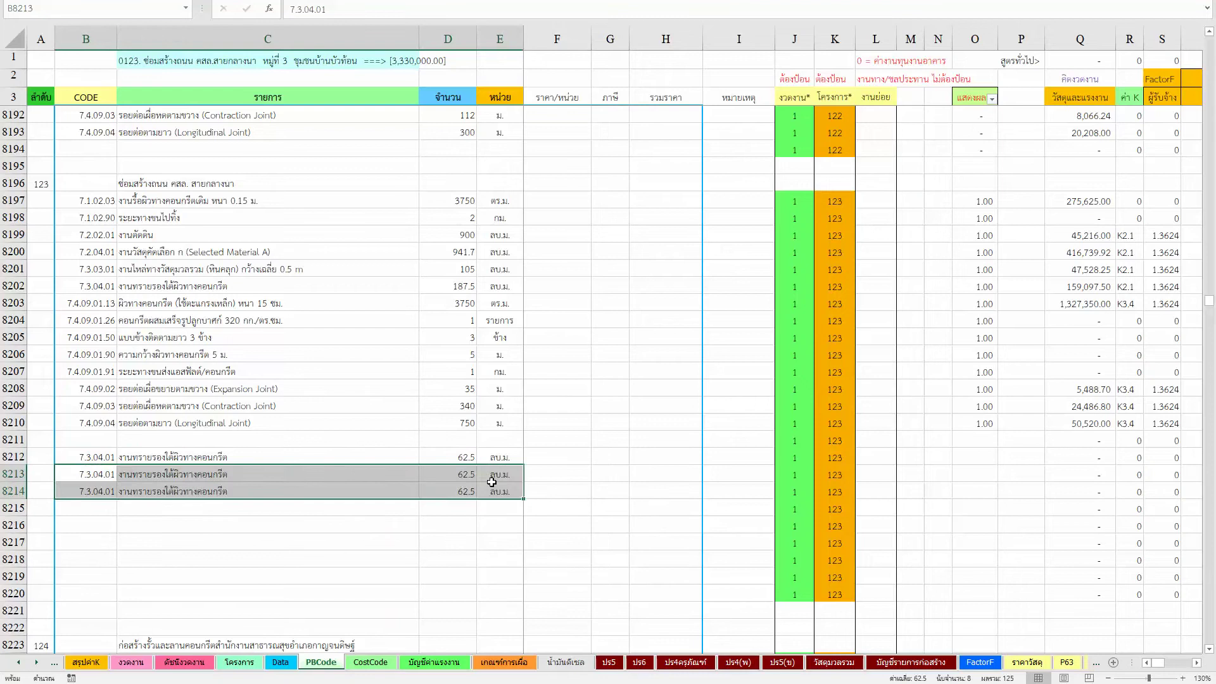
{"action": "key", "text": "Escape"}
{"action": "key", "text": "Right"}
{"action": "key", "text": "Right"}
{"action": "key", "text": "Right"}
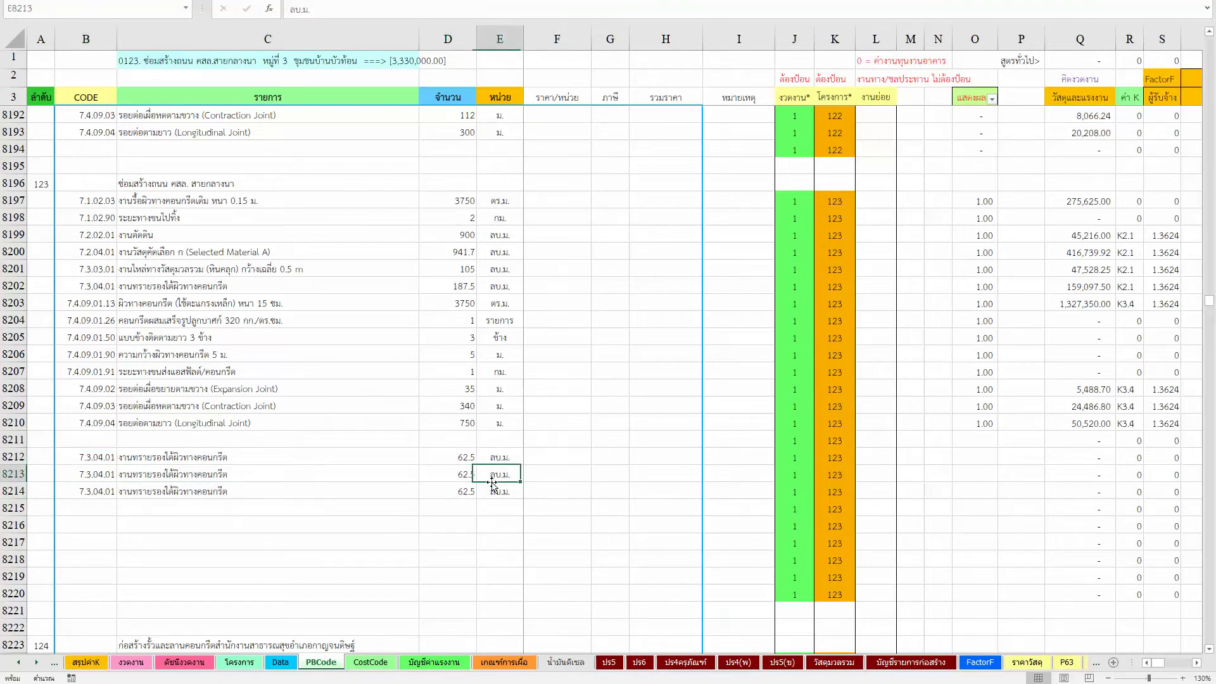
{"action": "key", "text": "Right"}
{"action": "key", "text": "Right"}
{"action": "key", "text": "Right"}
{"action": "key", "text": "Right"}
{"action": "key", "text": "Right"}
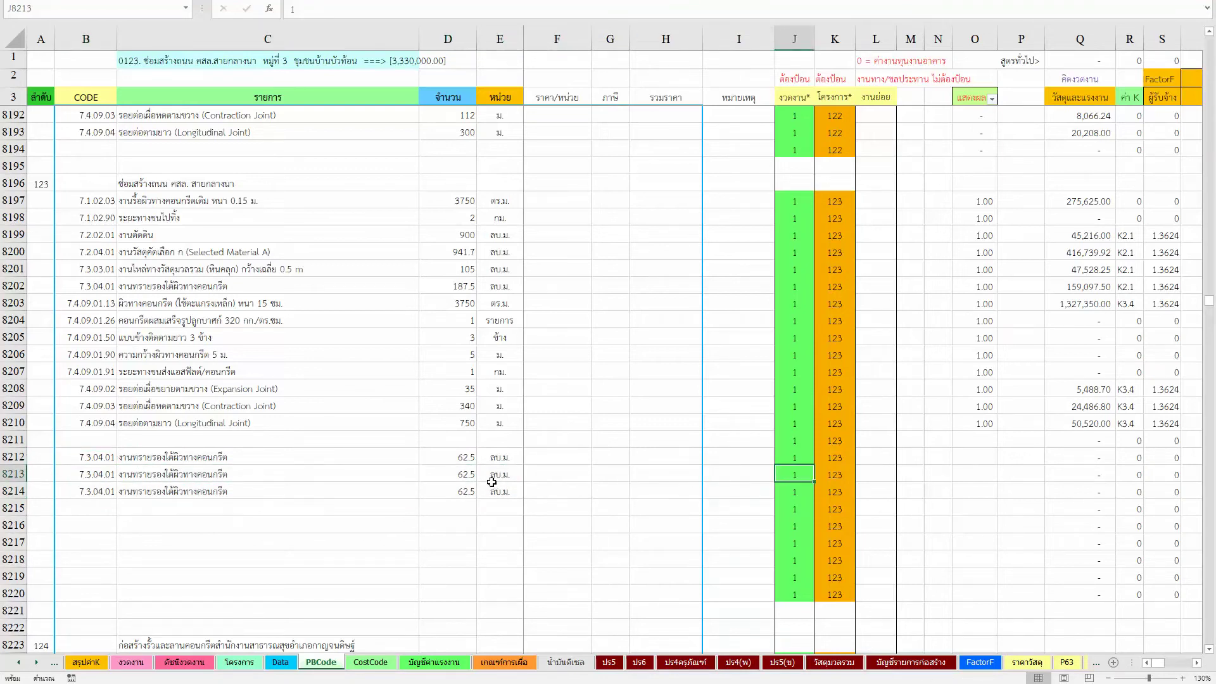
Assign row 8213 to installment 2 and row 8214 to installment 3.
{"action": "type", "text": "2"}
{"action": "key", "text": "Return"}
{"action": "type", "text": "2"}
{"action": "type", "text": "3"}
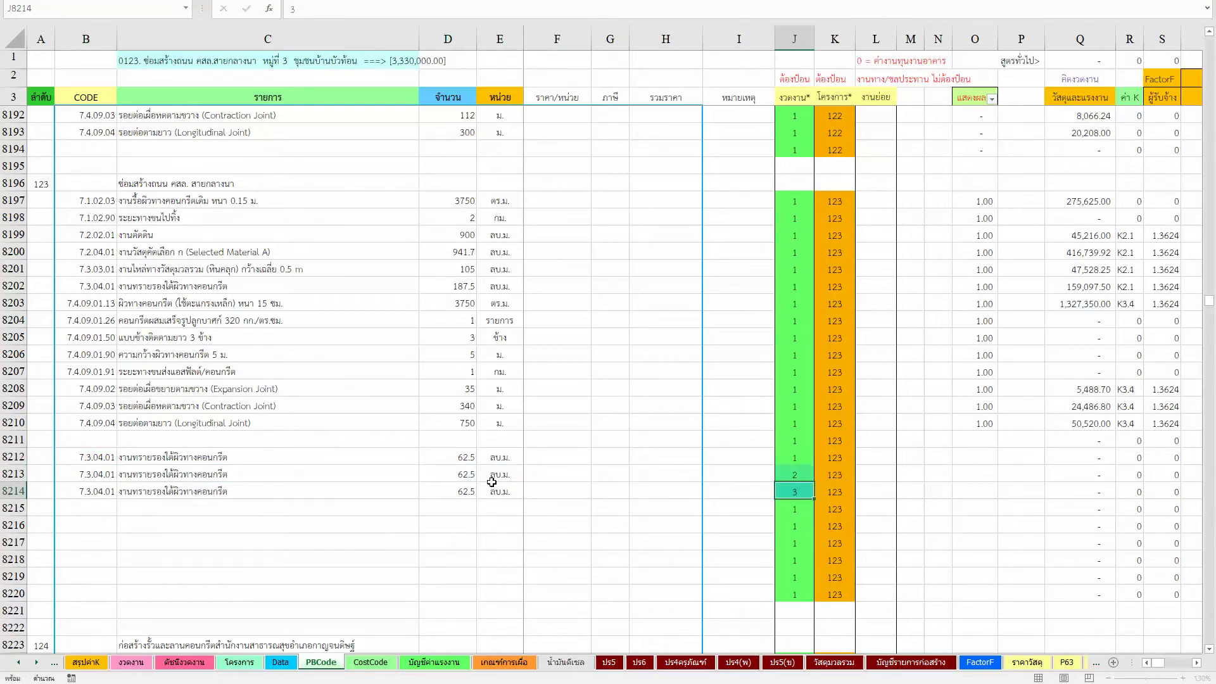
{"action": "key", "text": "Return"}
{"action": "key", "text": "Up"}
{"action": "key", "text": "Up"}
{"action": "key", "text": "Up"}
{"action": "key", "text": "Left"}
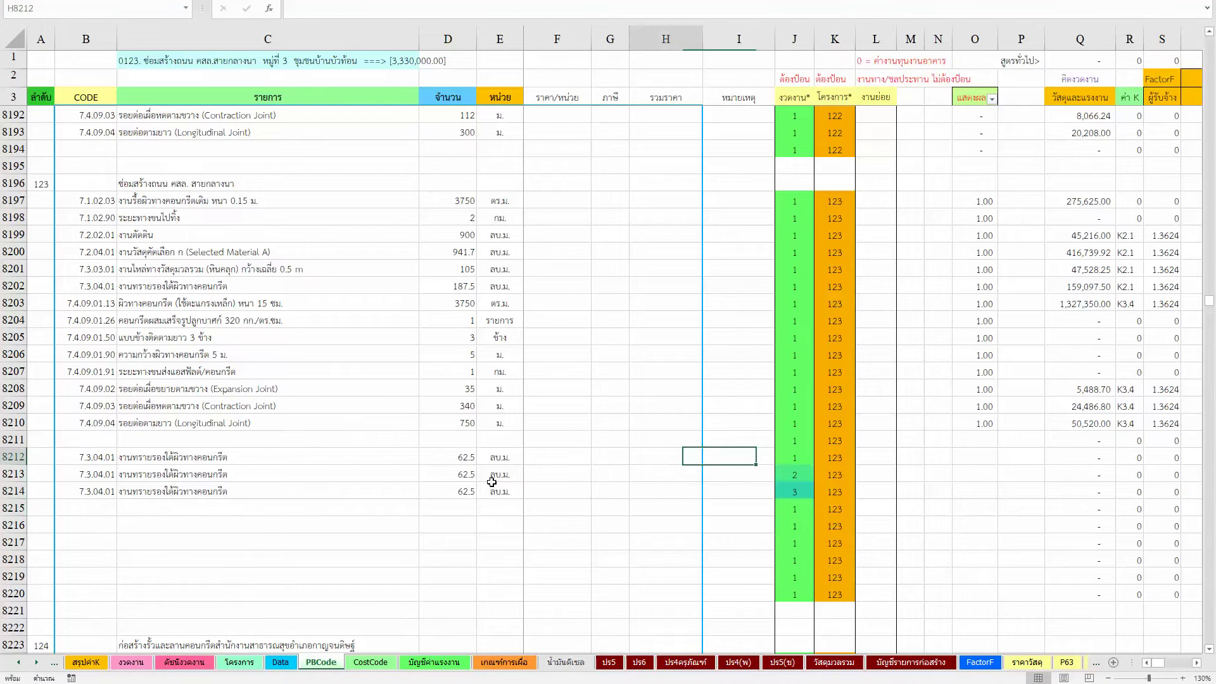
{"action": "key", "text": "Left"}
Try to turn D8202's 187.5 into a formula, dismissing the invalid-name warning.
{"action": "left_click", "coordinate": [467, 286]}
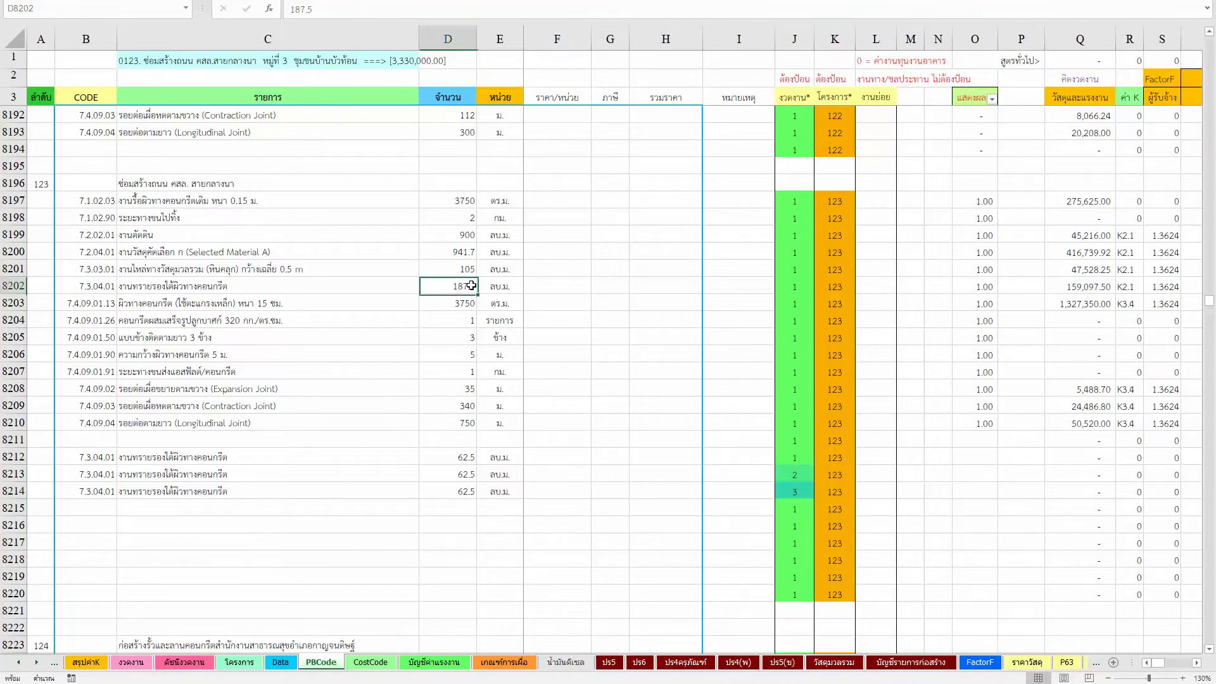
{"action": "key", "text": "F2"}
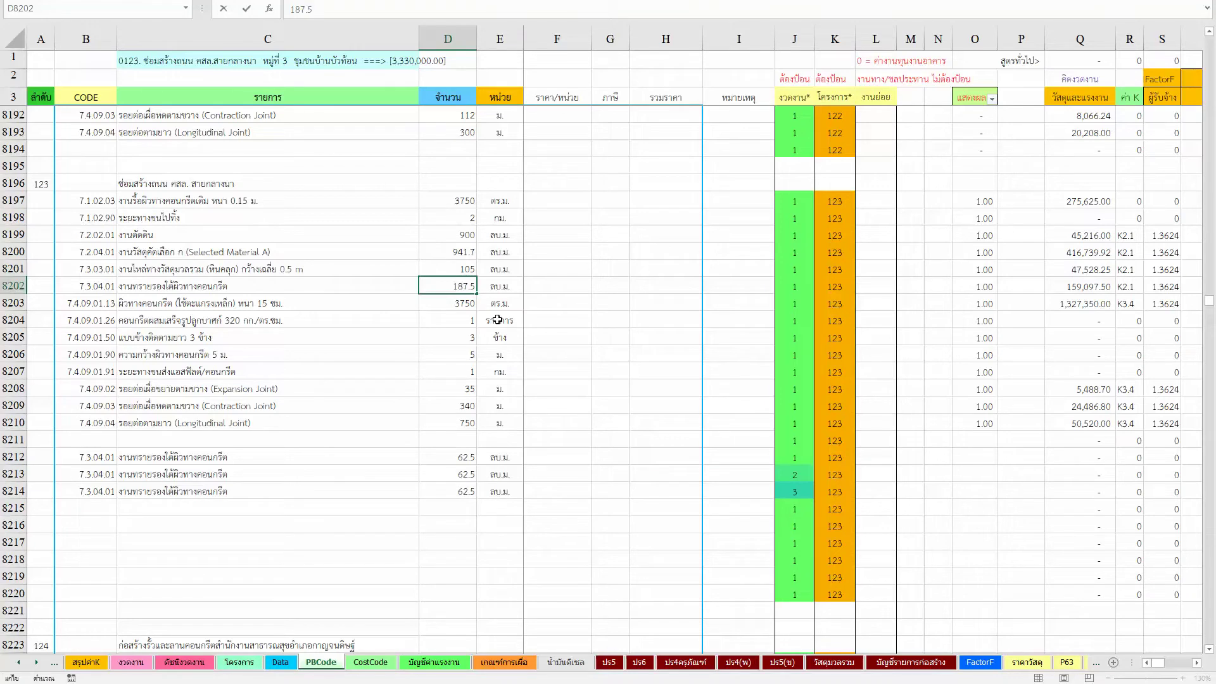
{"action": "type", "text": "ข"}
{"action": "key", "text": "BackSpace"}
{"action": "type", "text": "='"}
{"action": "key", "text": "Return"}
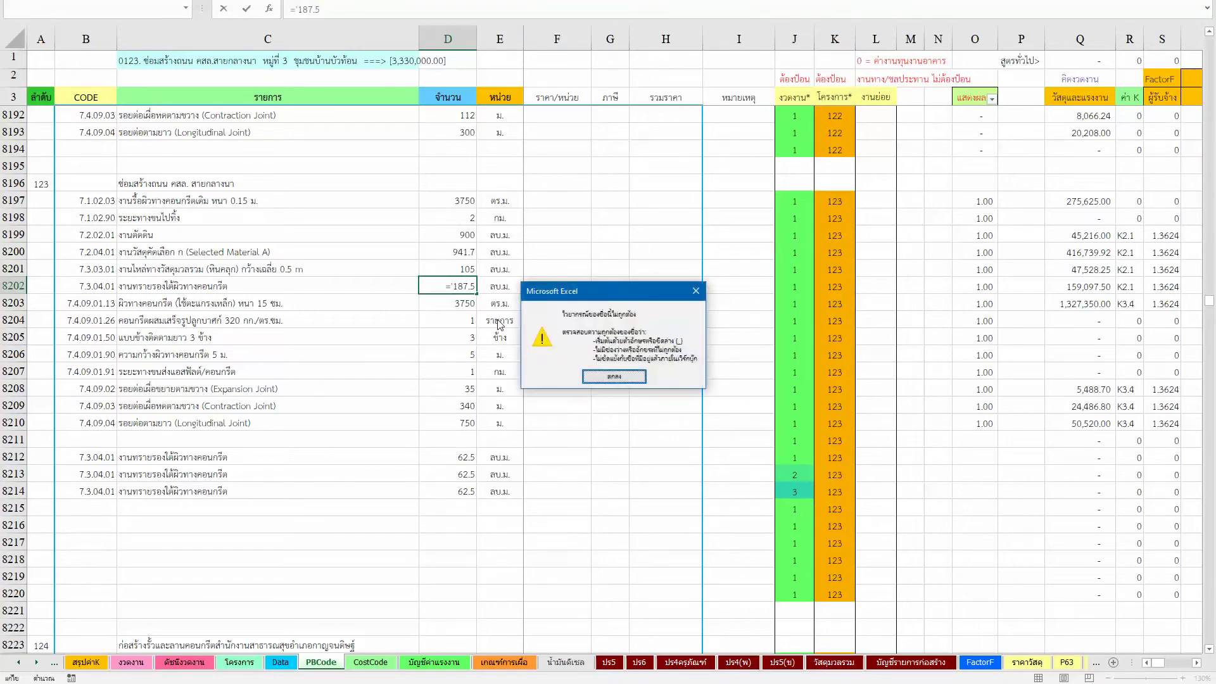
{"action": "key", "text": "Return"}
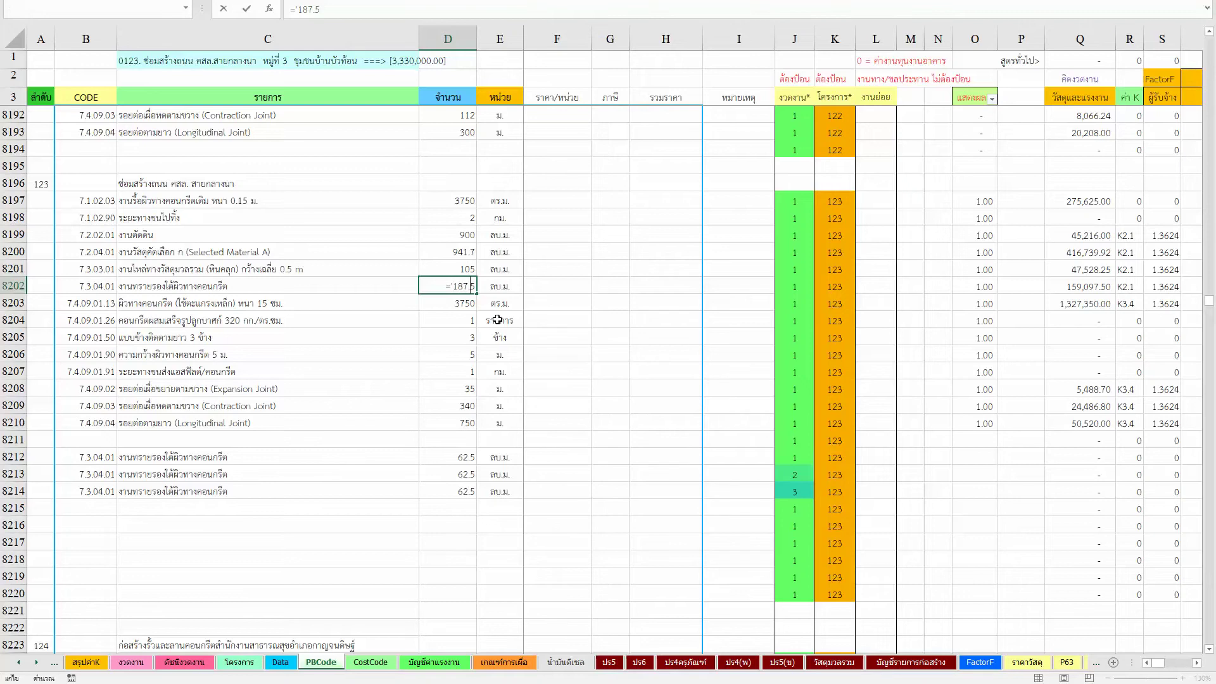
{"action": "key", "text": "Left"}
{"action": "key", "text": "BackSpace"}
{"action": "key", "text": "Return"}
{"action": "key", "text": "Up"}
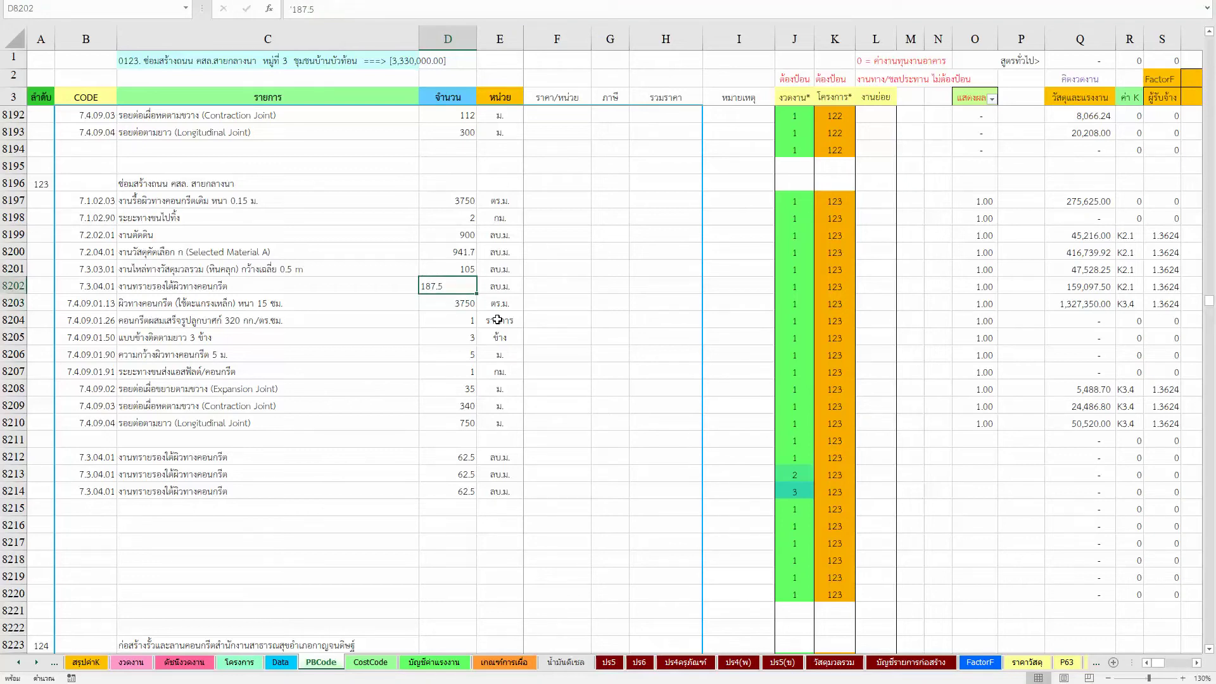
Remove the leading apostrophe so D8202 holds 187.5 as a number.
{"action": "key", "text": "F2"}
{"action": "key", "text": "Home"}
{"action": "key", "text": "Delete"}
{"action": "key", "text": "Return"}
{"action": "key", "text": "Up"}
{"action": "key", "text": "Left"}
{"action": "key", "text": "Left"}
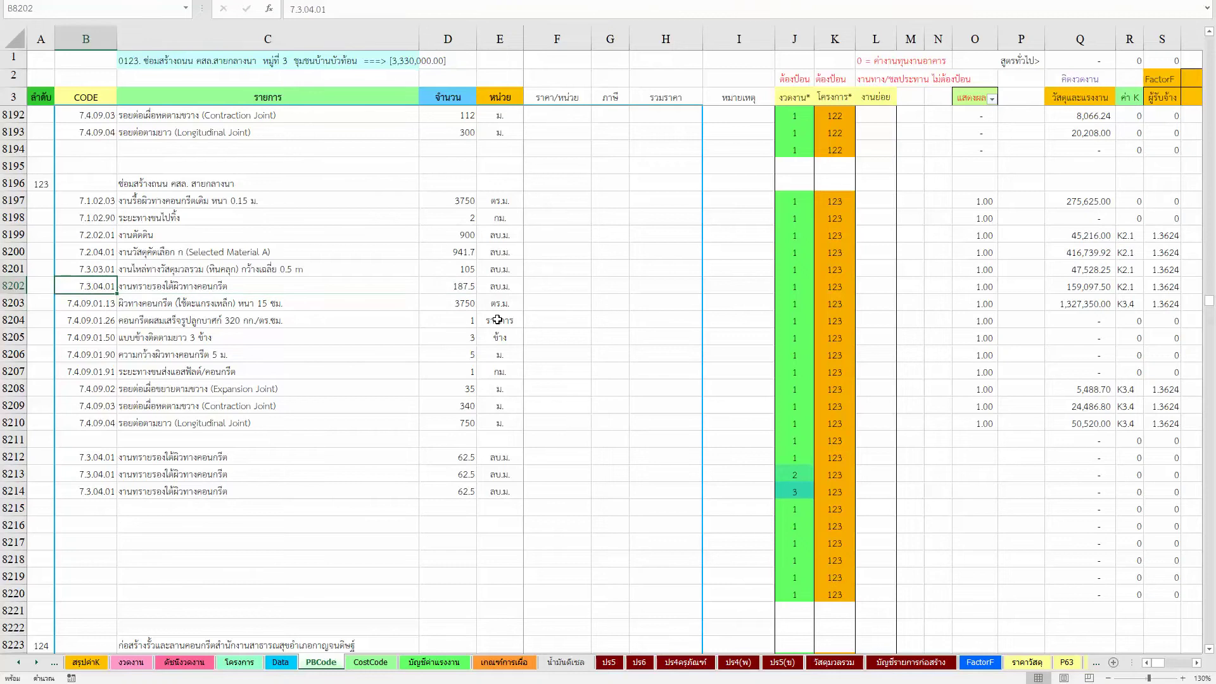
{"action": "key", "text": "Right"}
{"action": "key", "text": "Right"}
Enter =187.5*0 in D8202 so the original quantity computes to 0.
{"action": "key", "text": "F2"}
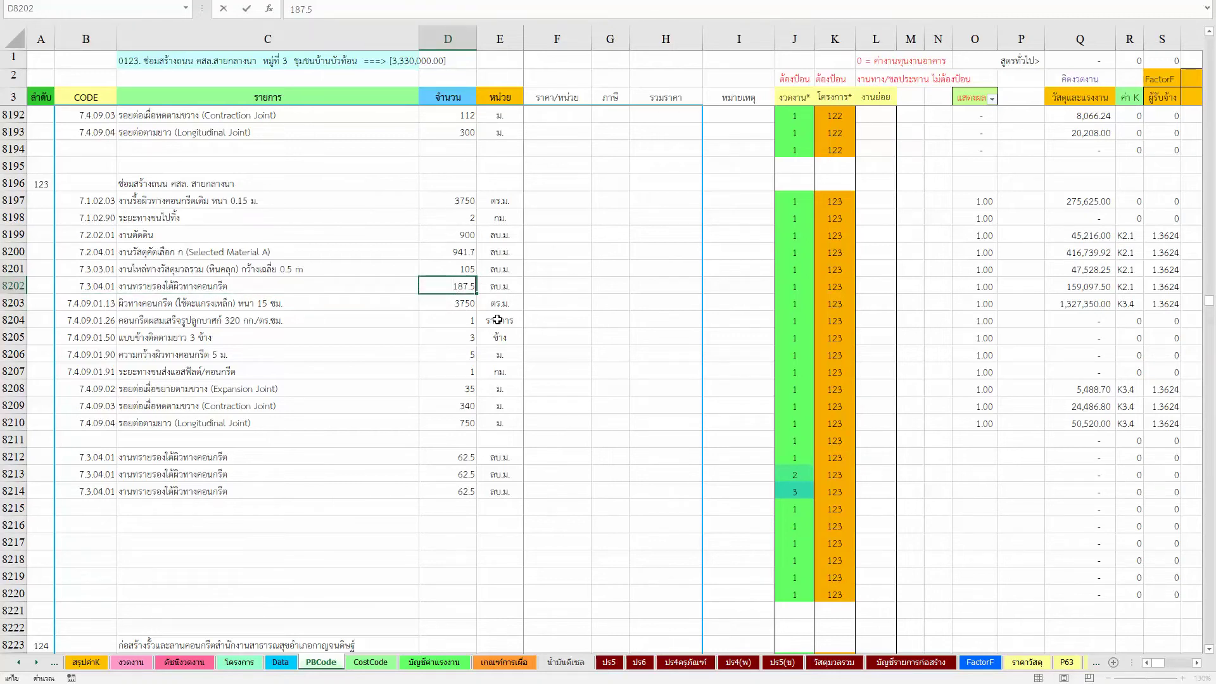
{"action": "type", "text": "*0"}
{"action": "key", "text": "Return"}
{"action": "key", "text": "Up"}
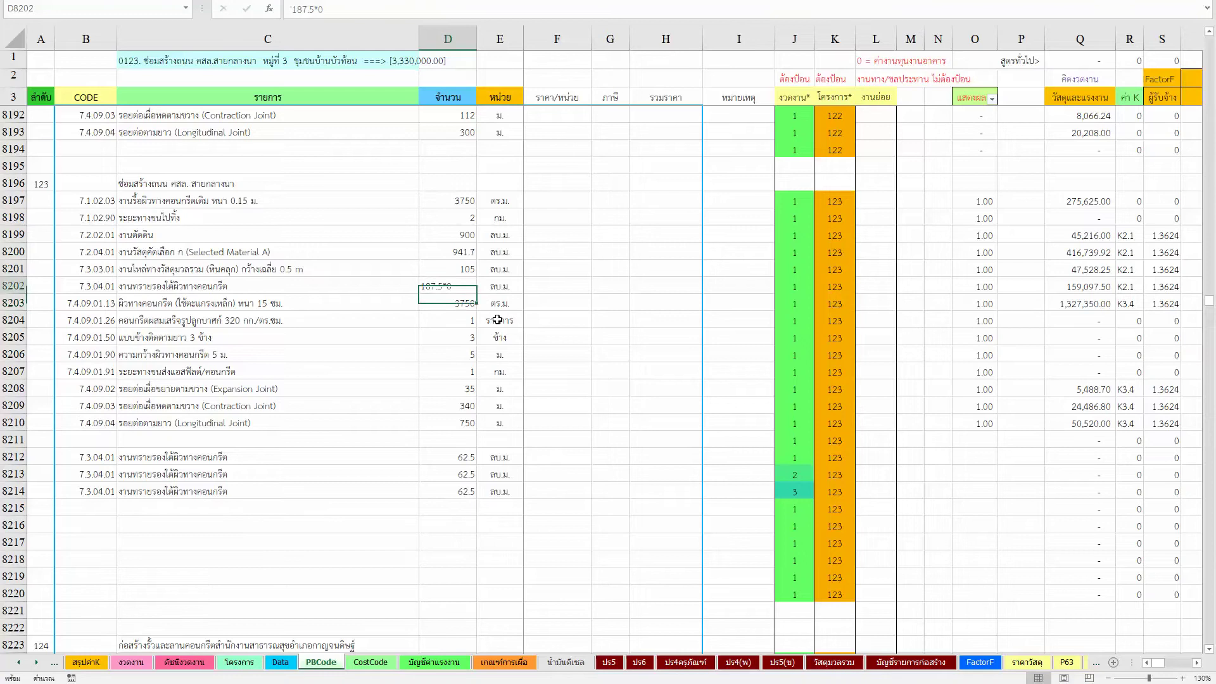
{"action": "key", "text": "F2"}
{"action": "key", "text": "Home"}
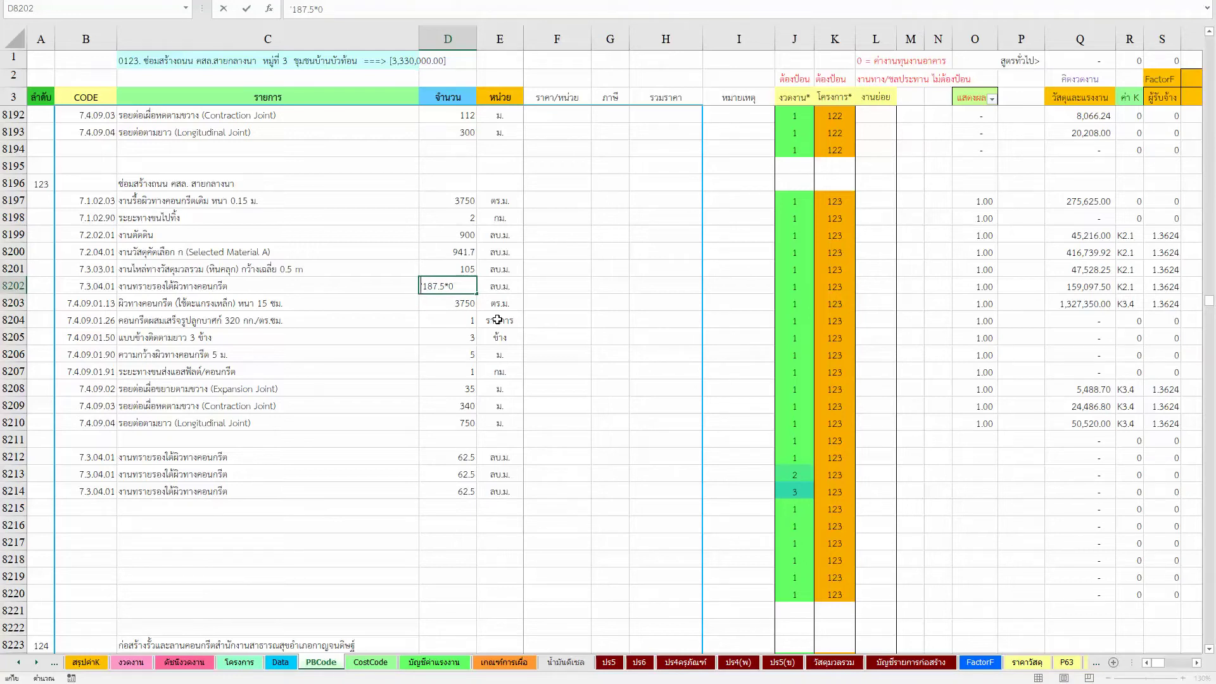
{"action": "key", "text": "Delete"}
{"action": "type", "text": "="}
{"action": "key", "text": "Return"}
{"action": "key", "text": "Up"}
Strip the equals sign so D8202 reads a plain 187.5, and delete the installment number in J8202.
{"action": "left_click", "coordinate": [156, 287]}
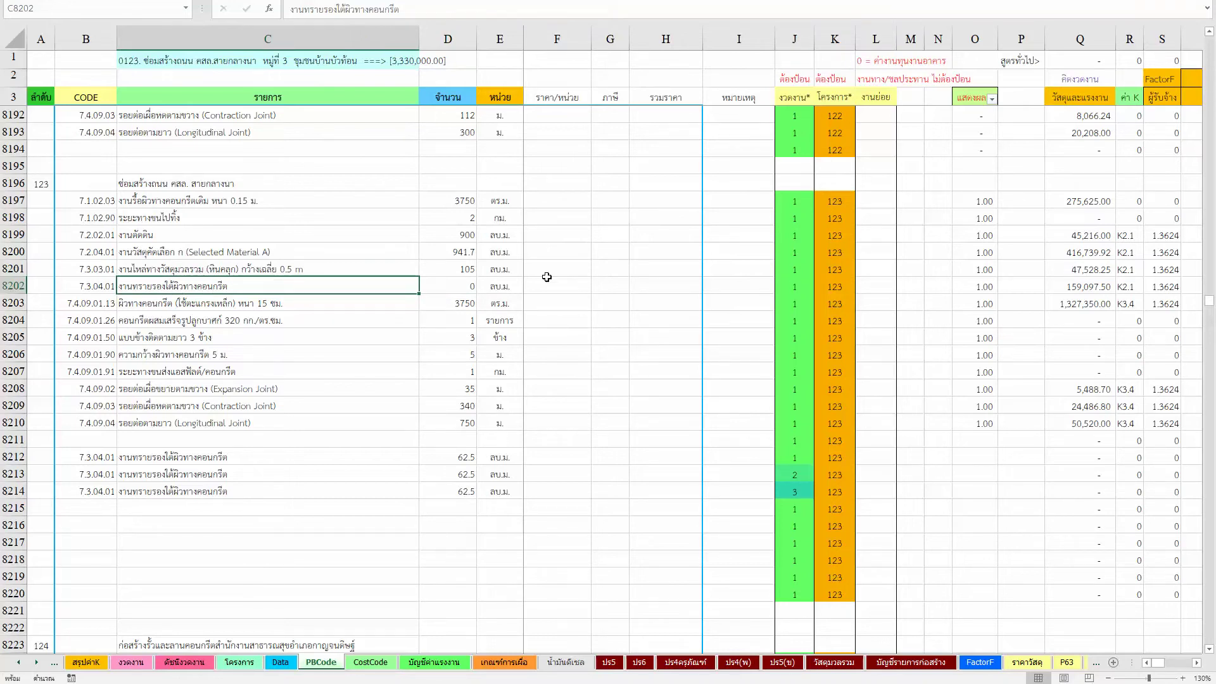
{"action": "double_click", "coordinate": [469, 285]}
{"action": "type", "text": "=187.5"}
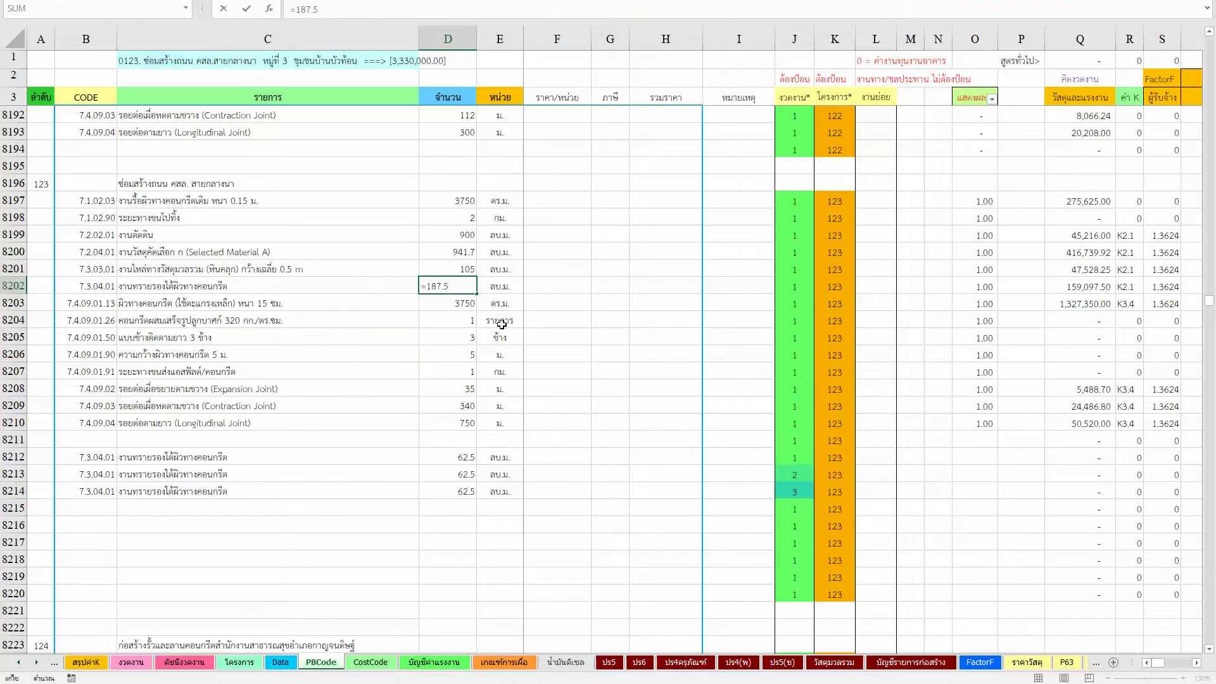
{"action": "key", "text": "Home"}
{"action": "key", "text": "Delete"}
{"action": "key", "text": "Tab"}
{"action": "key", "text": "Tab"}
{"action": "key", "text": "Tab"}
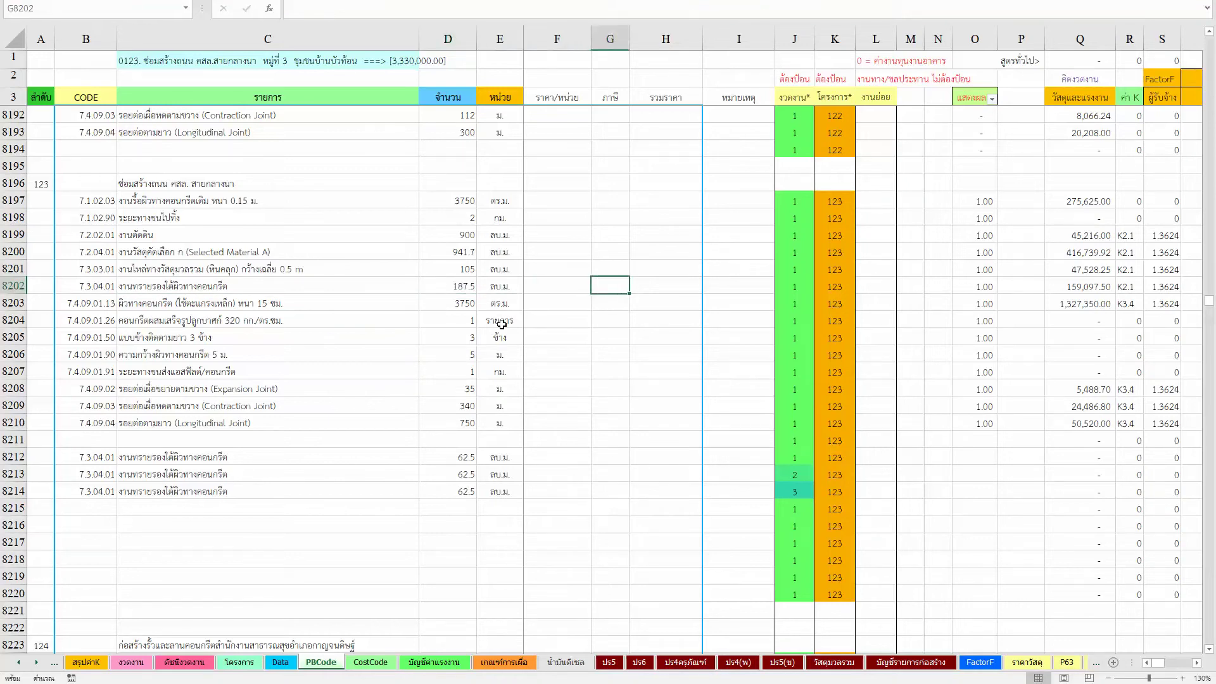
{"action": "key", "text": "Tab"}
{"action": "key", "text": "Tab"}
{"action": "key", "text": "Tab"}
{"action": "key", "text": "Delete"}
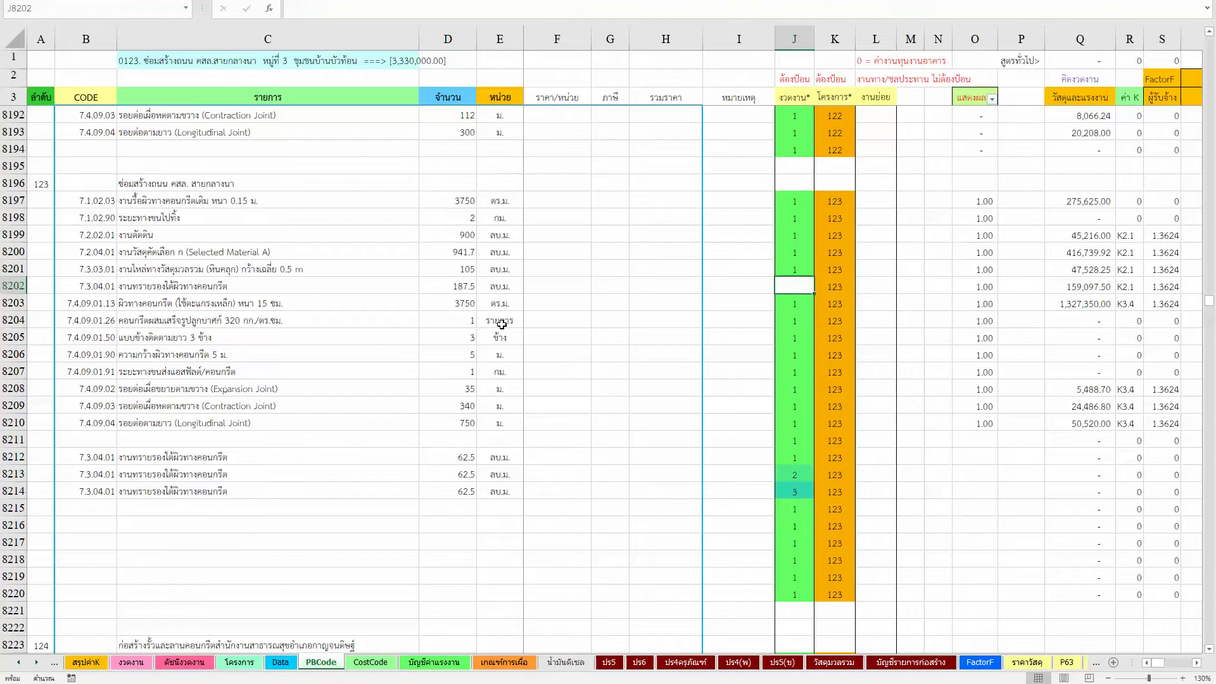
{"action": "key", "text": "Left"}
{"action": "key", "text": "Left"}
{"action": "key", "text": "Left"}
{"action": "key", "text": "Left"}
{"action": "key", "text": "Left"}
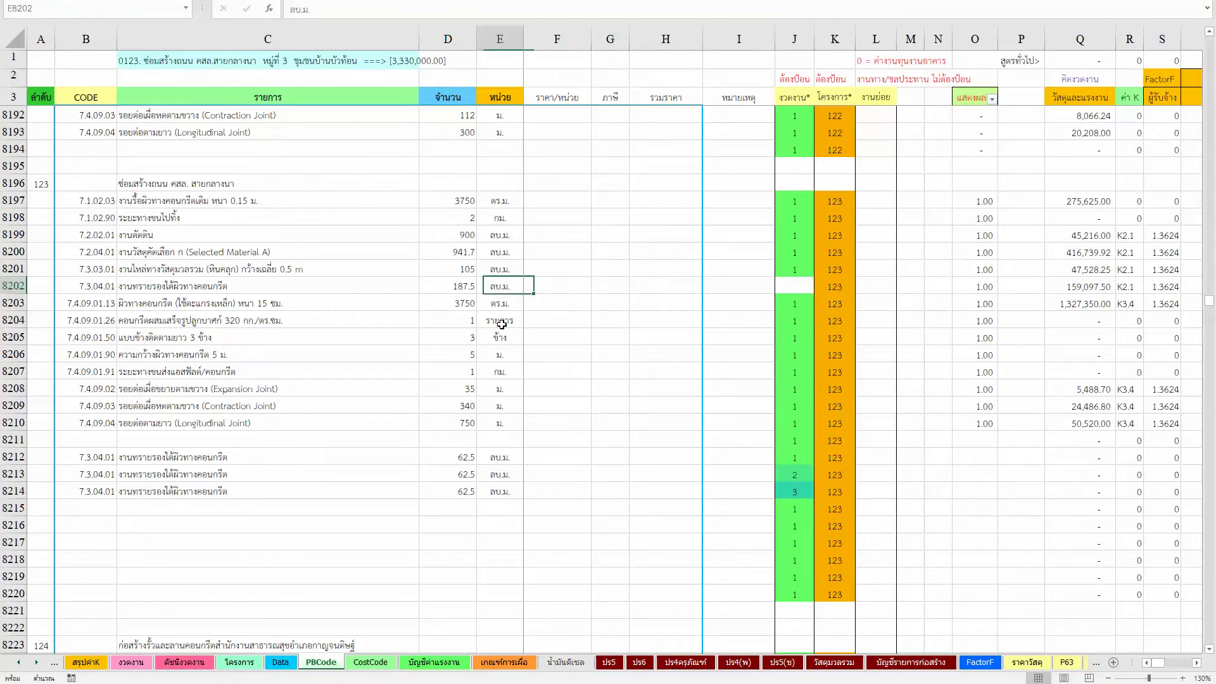
{"action": "key", "text": "Left"}
{"action": "key", "text": "Left"}
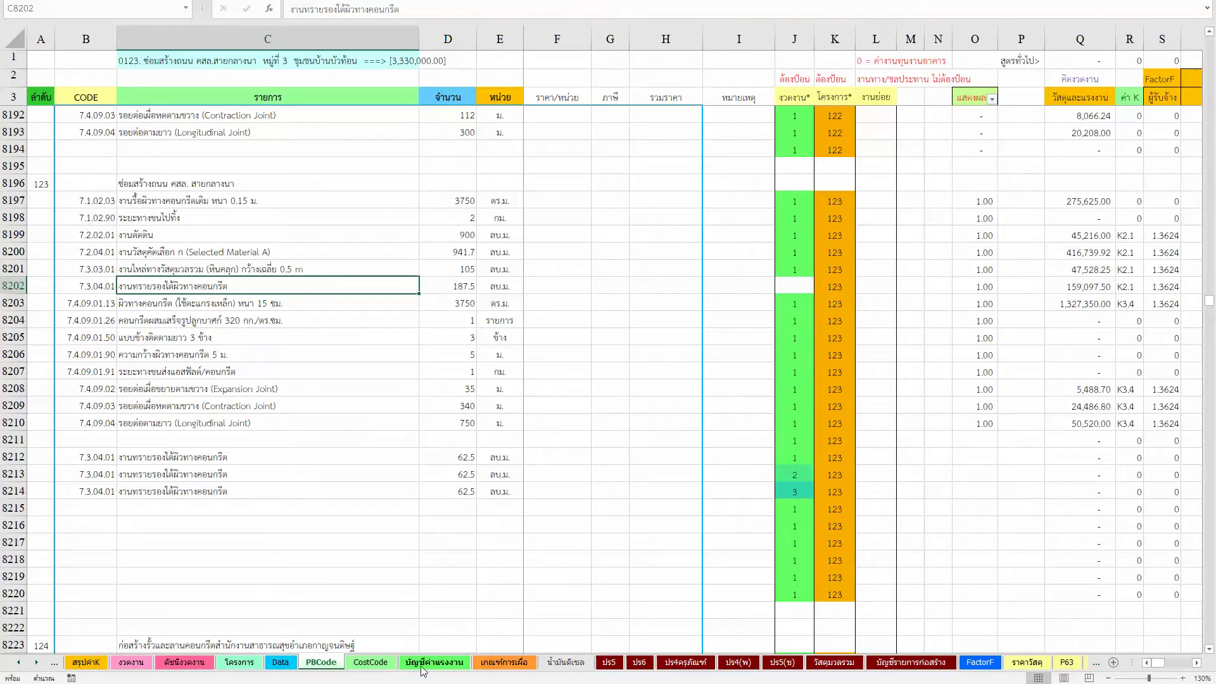
Check project 123's third installment description on the โครงการ sheet, then go back to PBCode.
{"action": "left_click", "coordinate": [249, 665]}
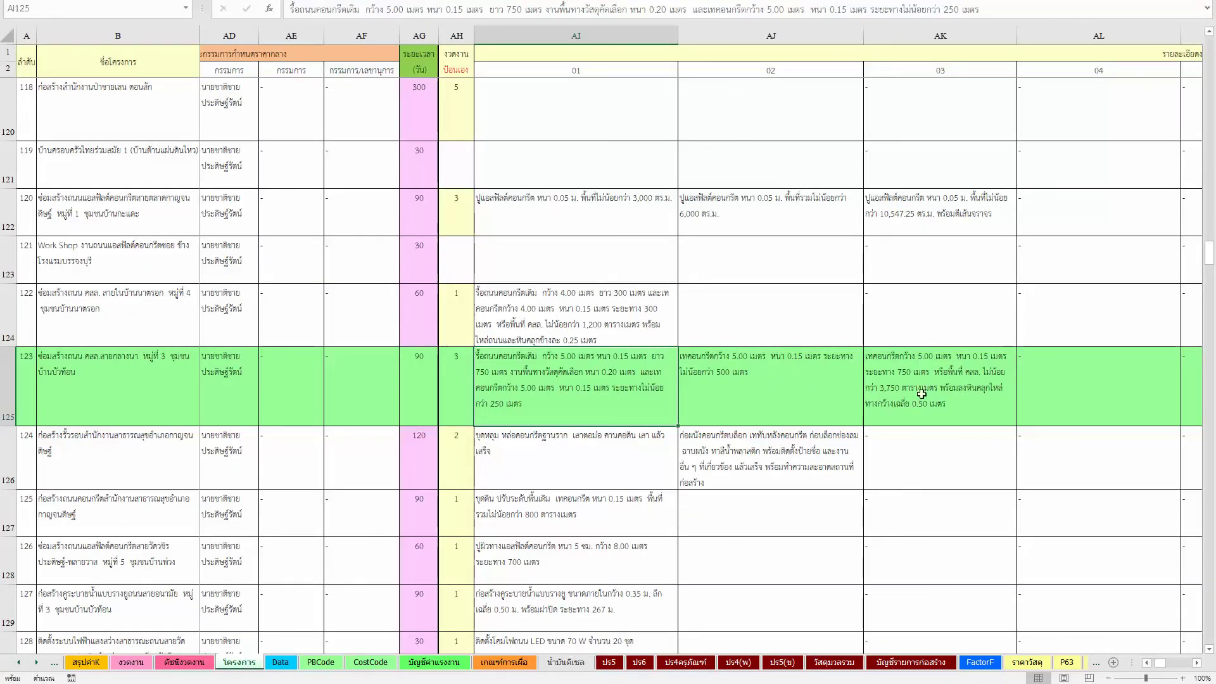
{"action": "left_click", "coordinate": [958, 393]}
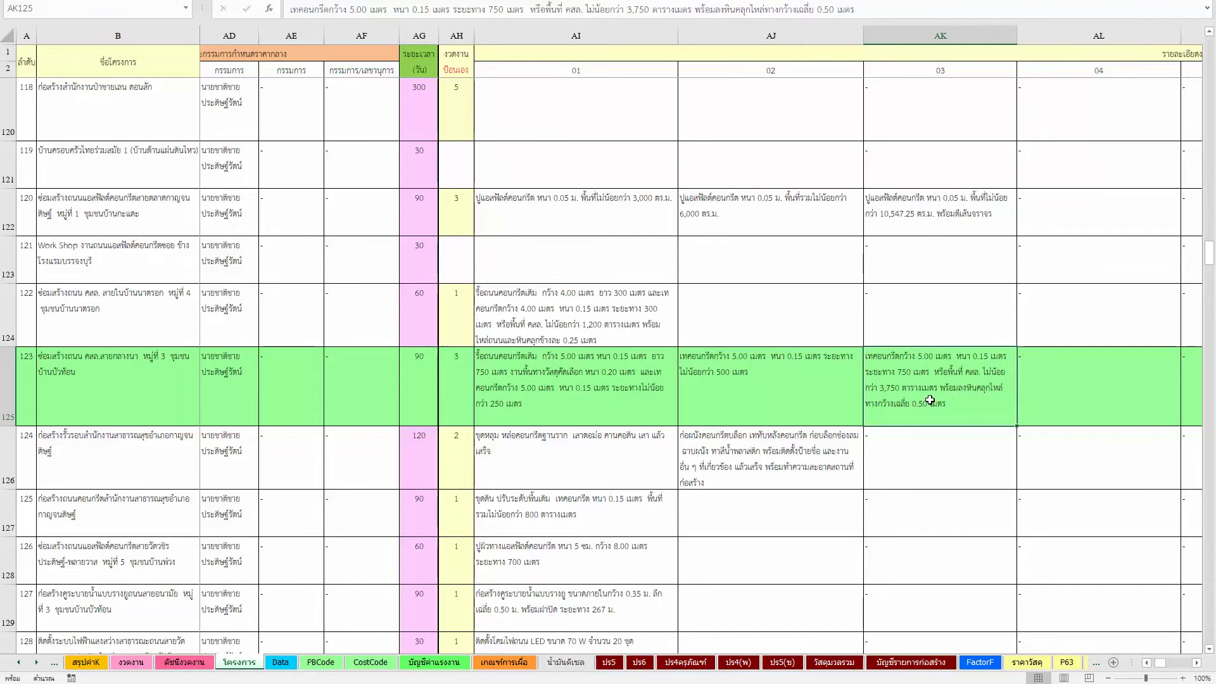
{"action": "left_click", "coordinate": [367, 662]}
{"action": "left_click", "coordinate": [318, 662]}
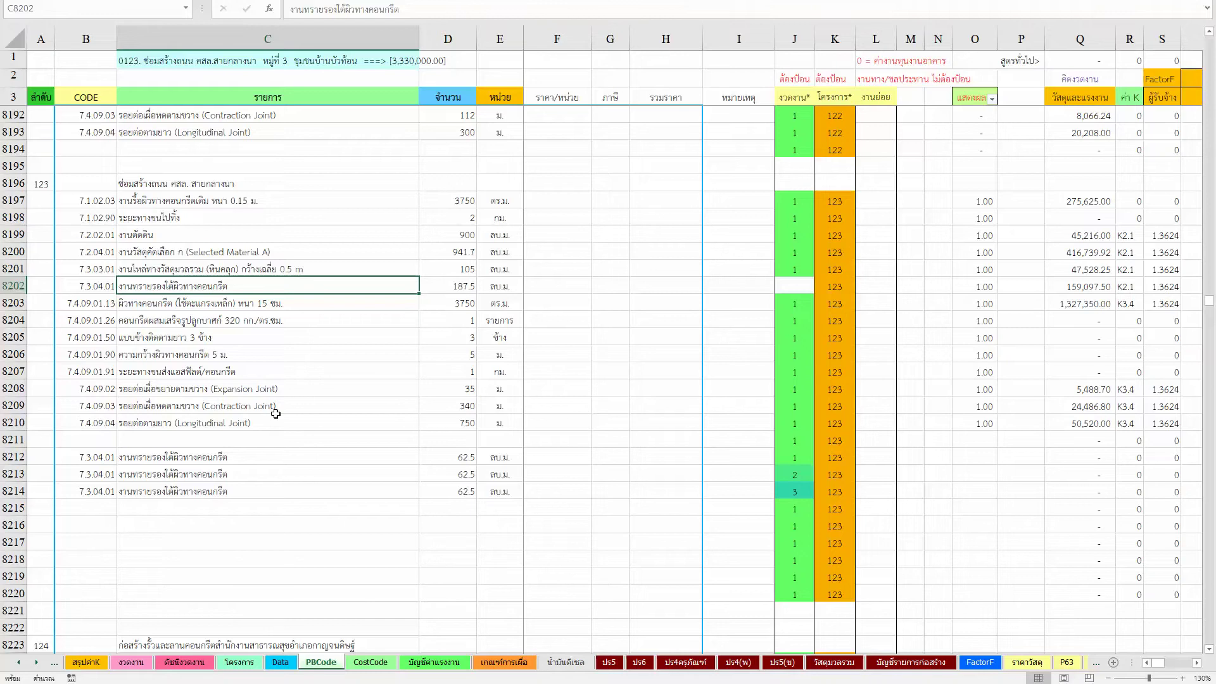
Set row 8201's installment number in J8201 to 3.
{"action": "key", "text": "Up"}
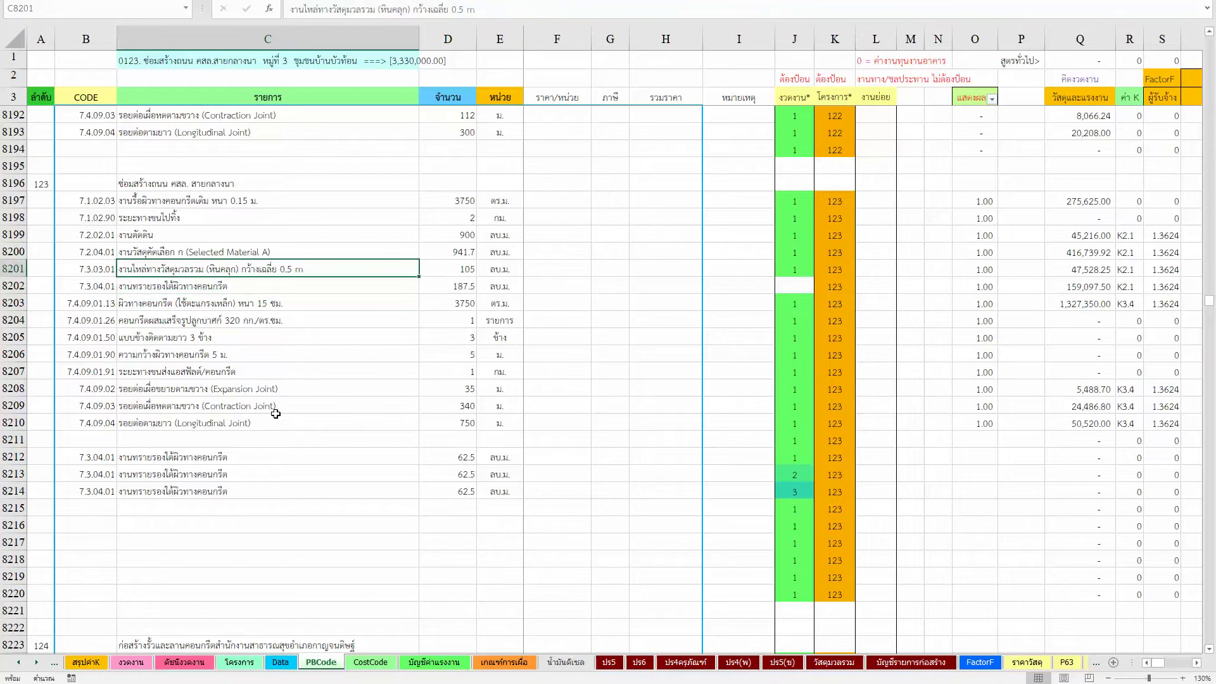
{"action": "key", "text": "Right"}
{"action": "key", "text": "Right"}
{"action": "key", "text": "Right"}
{"action": "key", "text": "Right"}
{"action": "key", "text": "Right"}
{"action": "key", "text": "Right"}
{"action": "key", "text": "Right"}
{"action": "key", "text": "Left"}
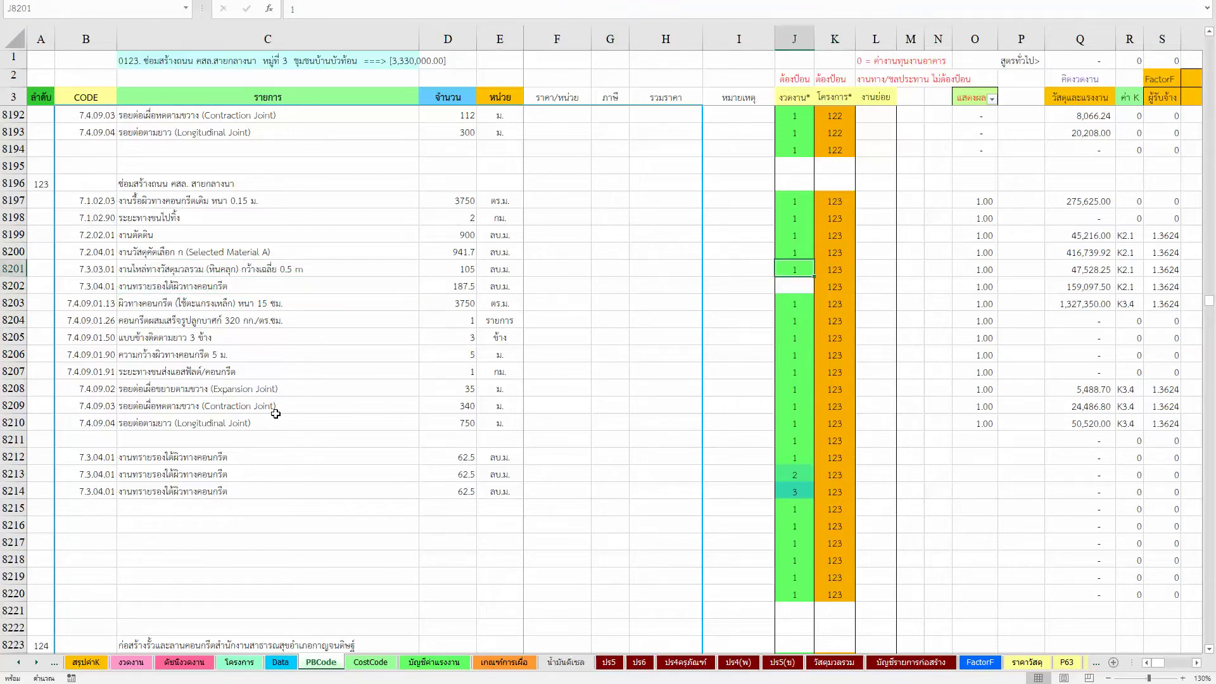
{"action": "type", "text": "3"}
{"action": "key", "text": "Return"}
{"action": "key", "text": "Up"}
{"action": "key", "text": "Left"}
{"action": "key", "text": "Left"}
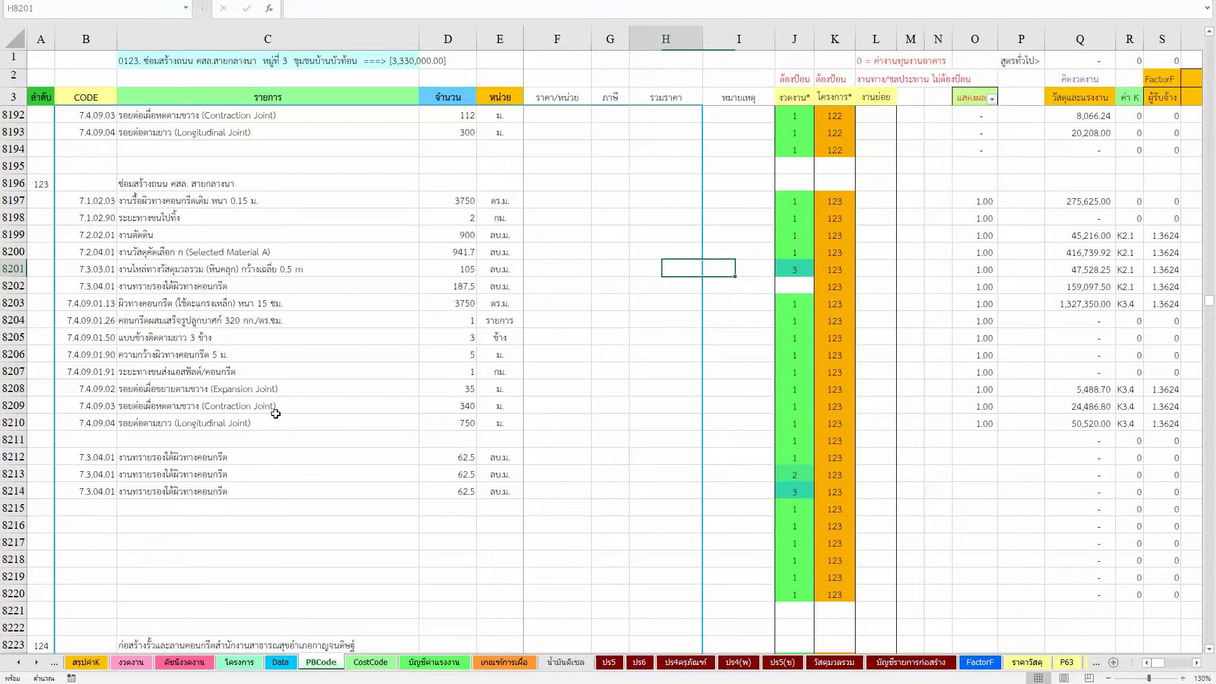
Copy concrete pavement row 8203 into rows 8215–8217.
{"action": "key", "text": "Left"}
{"action": "key", "text": "Left"}
{"action": "key", "text": "Left"}
{"action": "key", "text": "Down"}
{"action": "key", "text": "Left"}
{"action": "key", "text": "Left"}
{"action": "key", "text": "Down"}
{"action": "key", "text": "Right"}
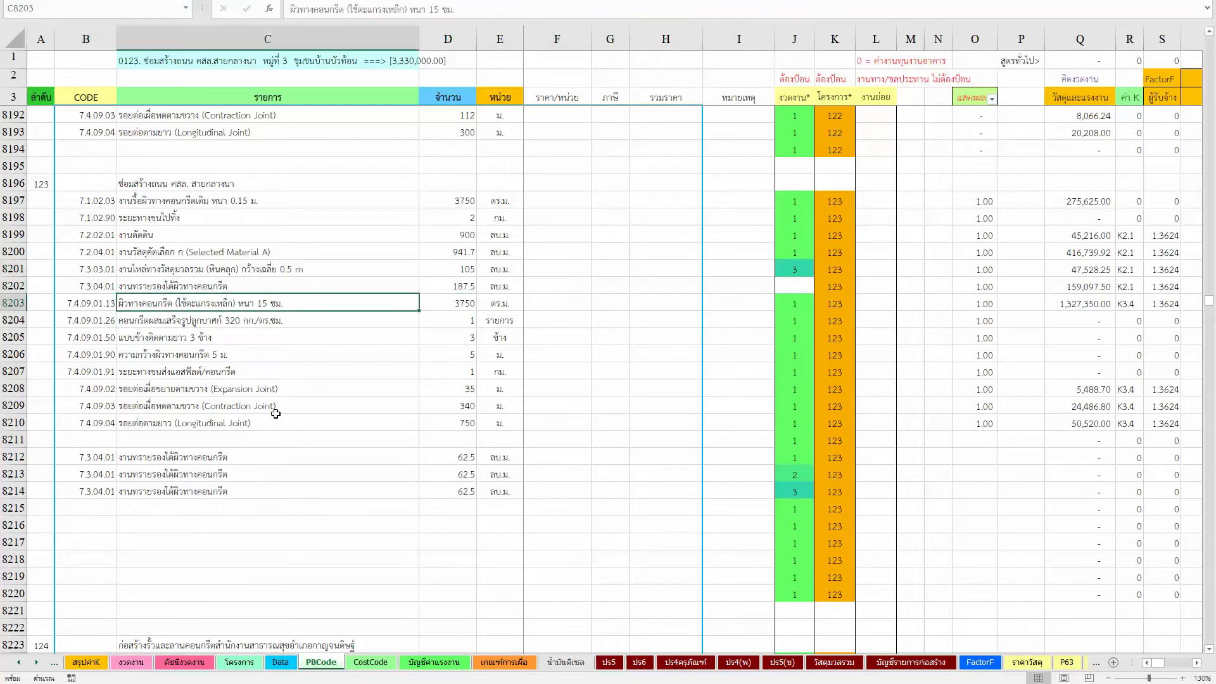
{"action": "key", "text": "Left"}
{"action": "key", "text": "shift+Right"}
{"action": "key", "text": "shift+Right"}
{"action": "key", "text": "shift+Right"}
{"action": "key", "text": "ctrl+c"}
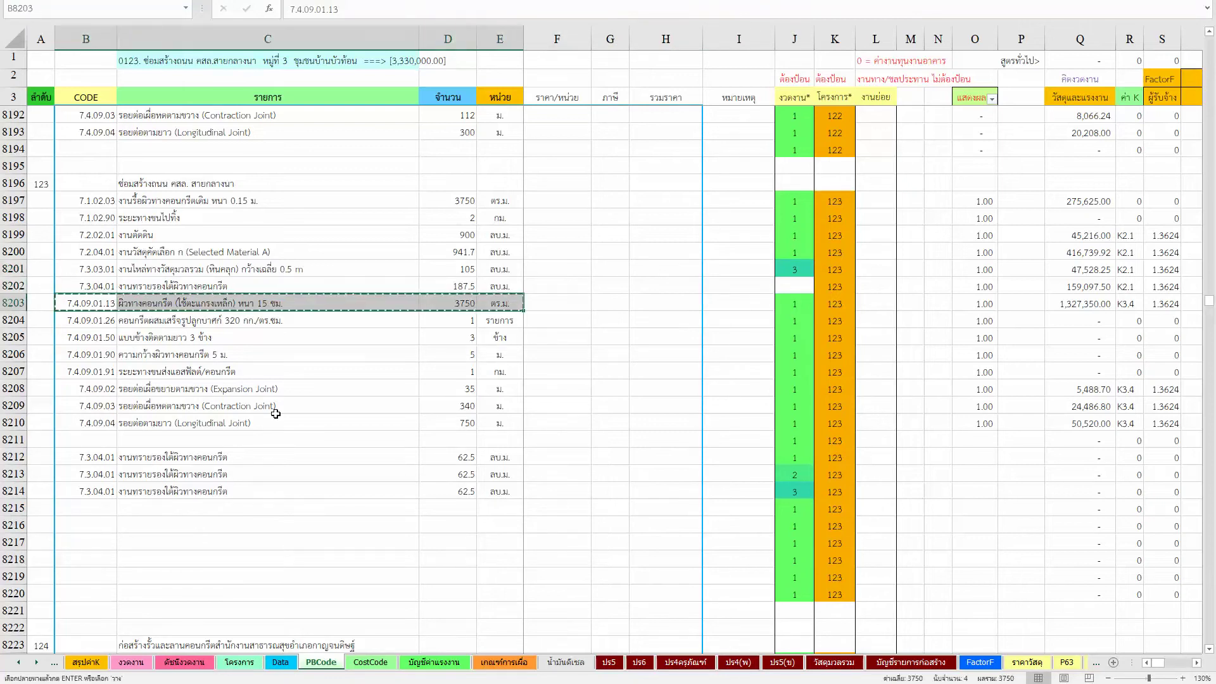
{"action": "key", "text": "Down"}
{"action": "key", "text": "Down"}
{"action": "key", "text": "Down"}
{"action": "key", "text": "Down"}
{"action": "key", "text": "Return"}
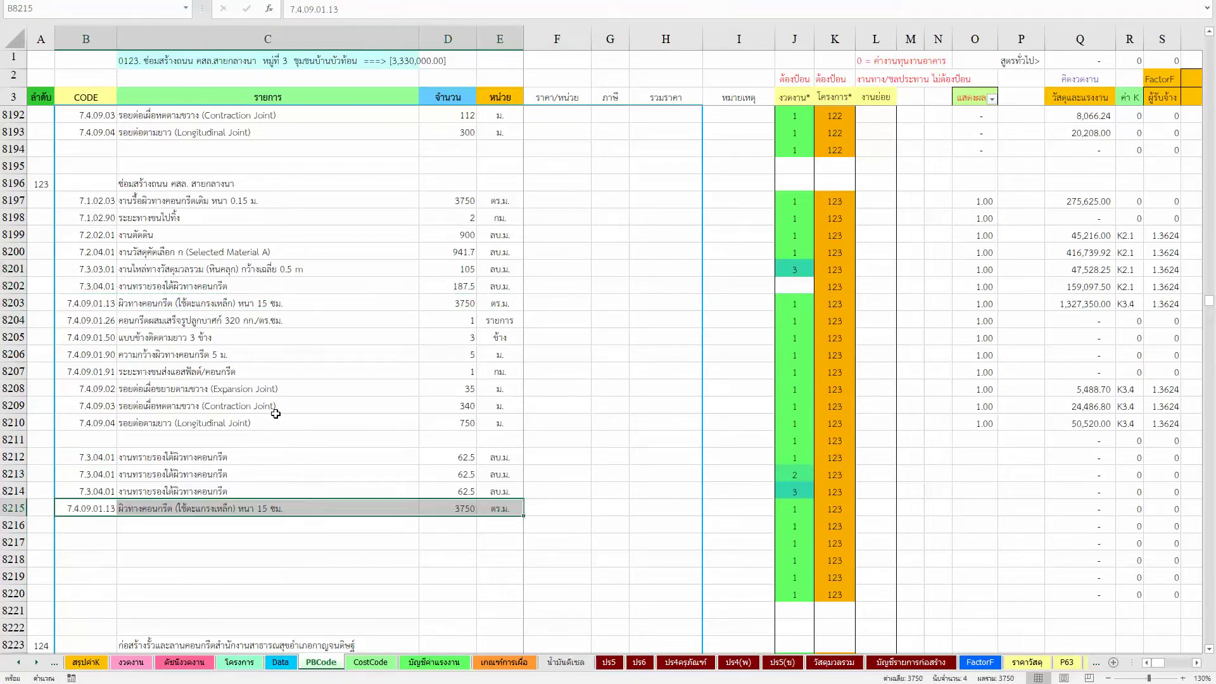
{"action": "key", "text": "Down"}
{"action": "key", "text": "shift+Down"}
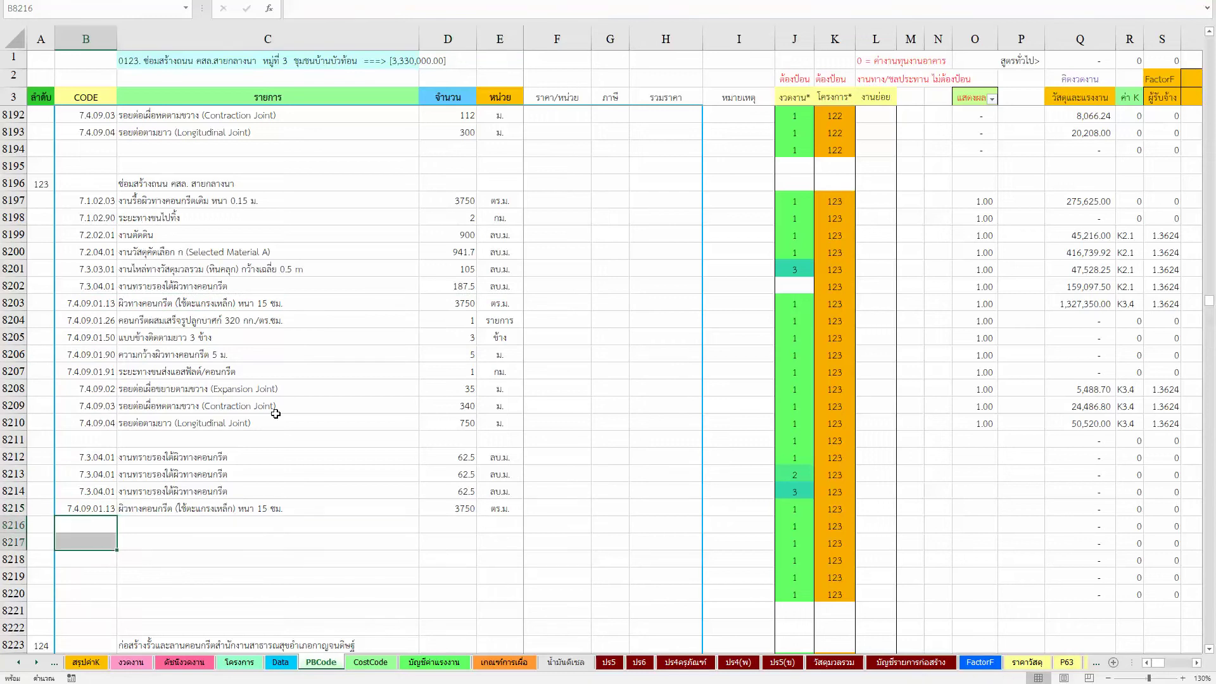
{"action": "key", "text": "shift+Right"}
{"action": "key", "text": "shift+Right"}
{"action": "key", "text": "shift+Right"}
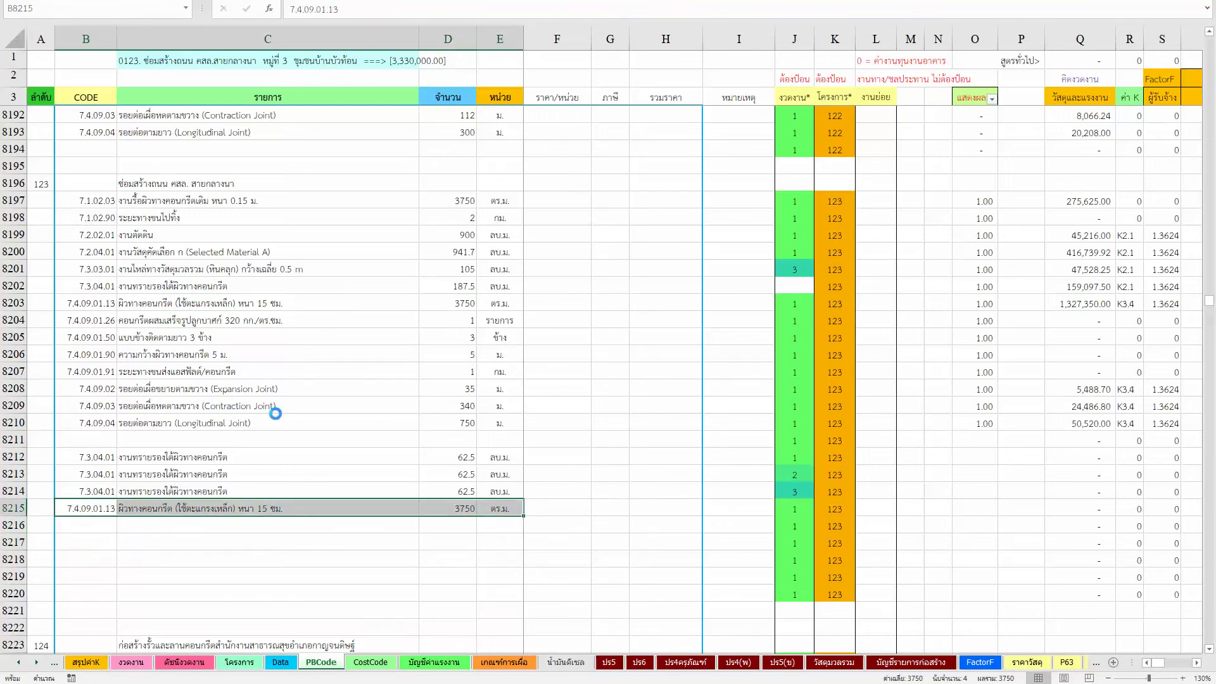
{"action": "key", "text": "ctrl+d"}
Change D8215's quantity to =3750/3, giving 1250.
{"action": "key", "text": "Up"}
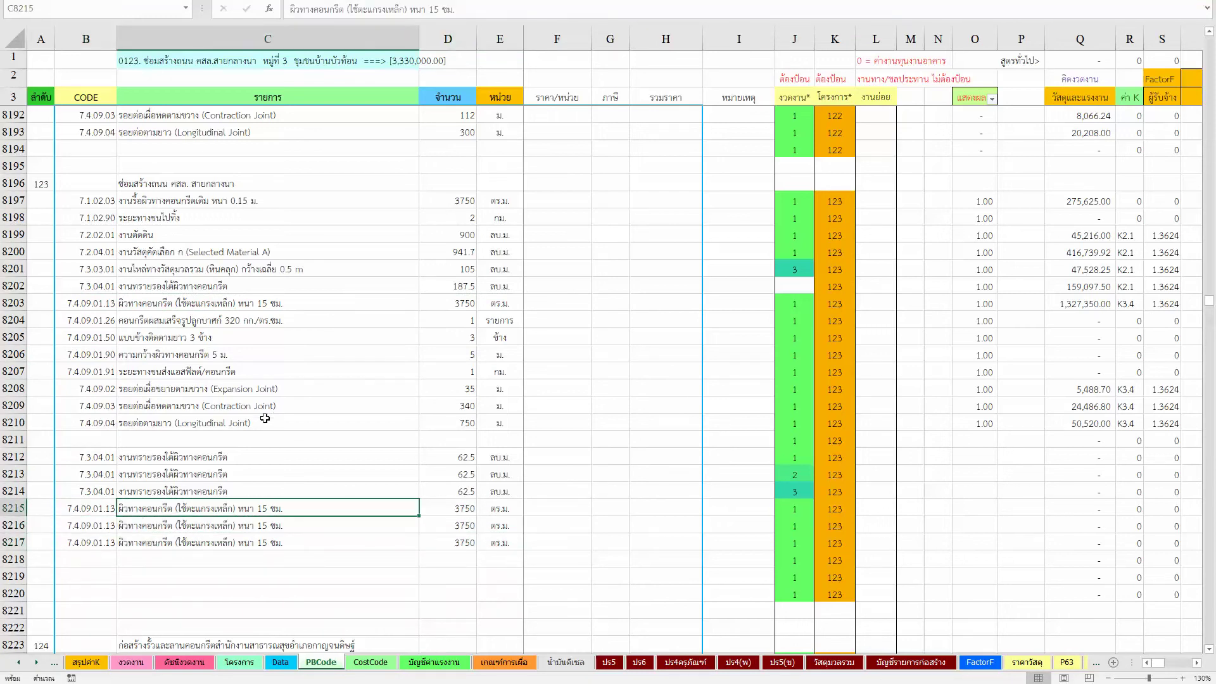
{"action": "key", "text": "Right"}
{"action": "key", "text": "Right"}
{"action": "key", "text": "F2"}
{"action": "key", "text": "Home"}
{"action": "type", "text": "ข"}
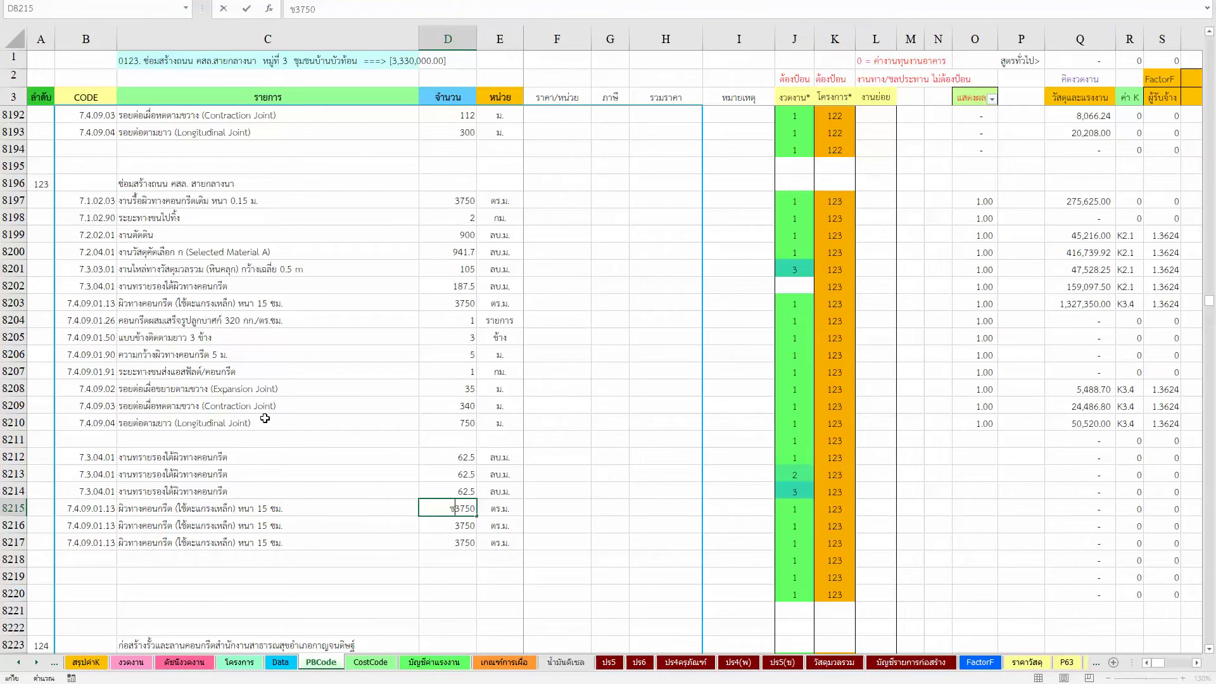
{"action": "key", "text": "Return"}
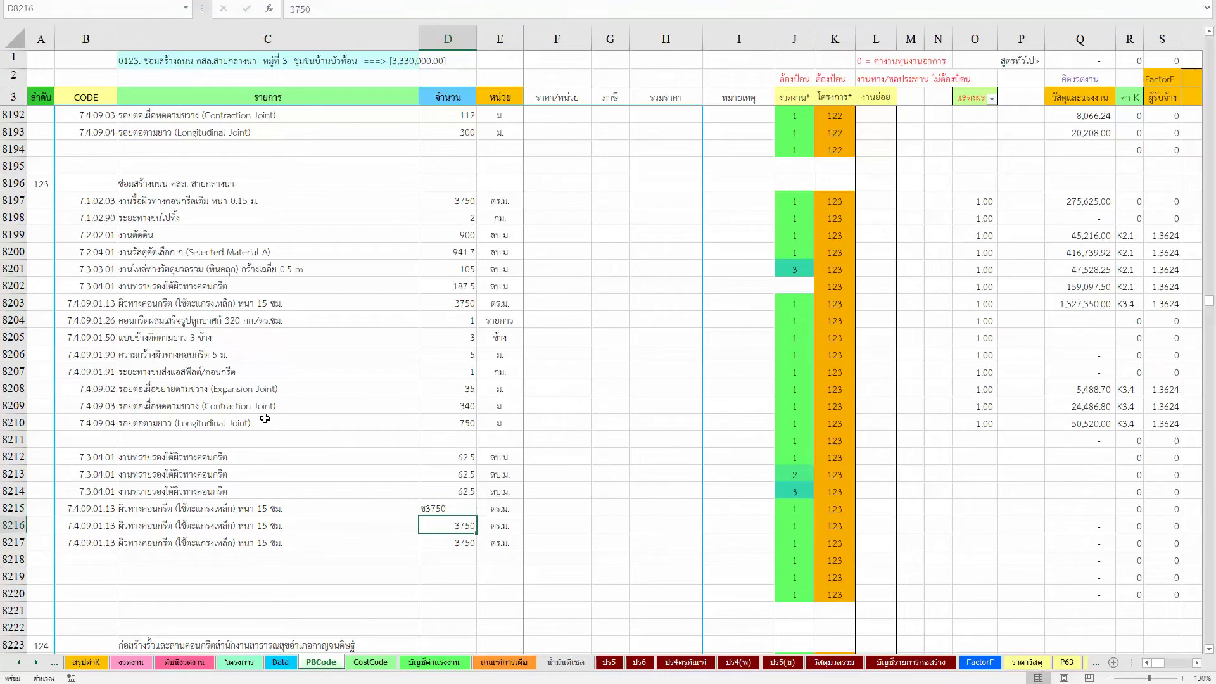
{"action": "key", "text": "Up"}
{"action": "key", "text": "F2"}
{"action": "key", "text": "Home"}
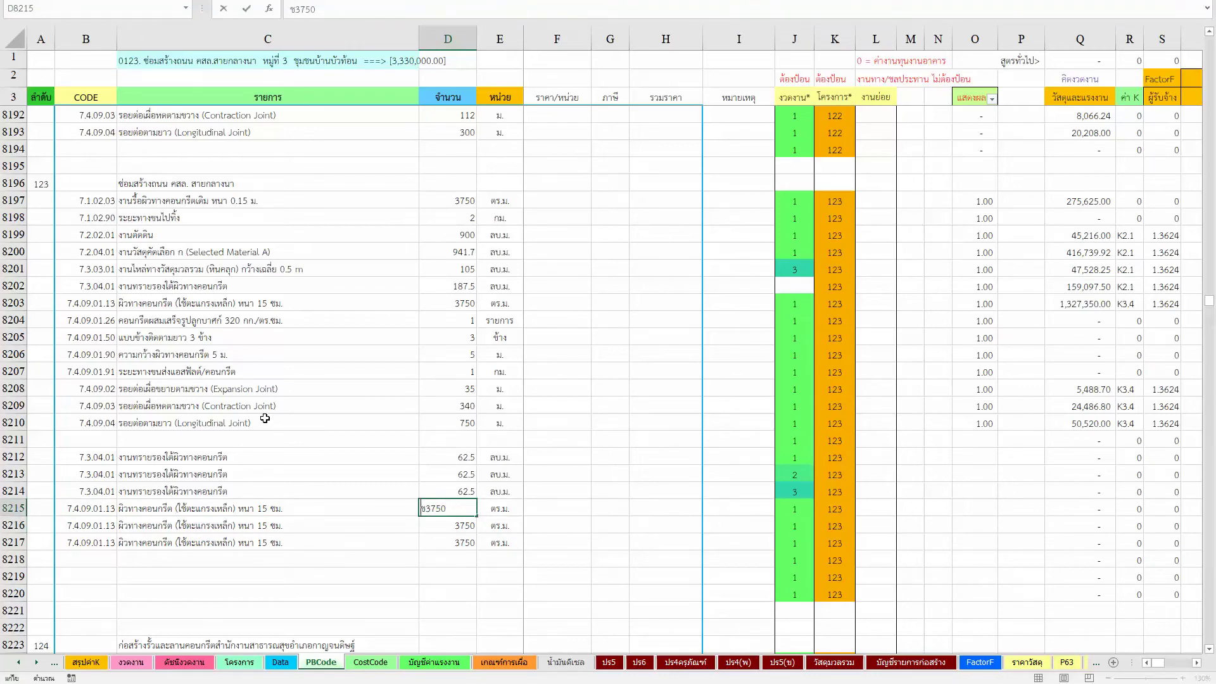
{"action": "key", "text": "Delete"}
{"action": "type", "text": "="}
{"action": "type", "text": "3"}
{"action": "key", "text": "Return"}
{"action": "key", "text": "Up"}
Paste the =3750/3 formula into D8215:D8217.
{"action": "key", "text": "ctrl+c"}
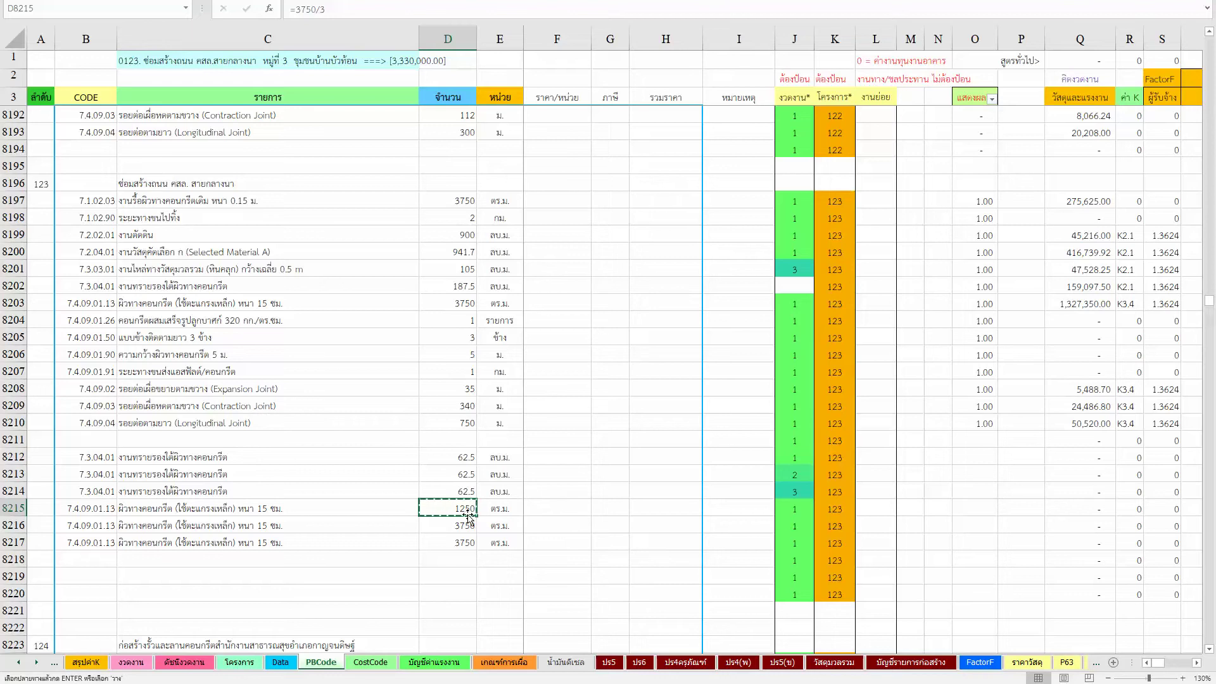
{"action": "mouse_move", "coordinate": [443, 508]}
{"action": "left_mouse_down"}
{"action": "mouse_move", "coordinate": [444, 553]}
{"action": "mouse_move", "coordinate": [444, 543]}
{"action": "left_mouse_up"}
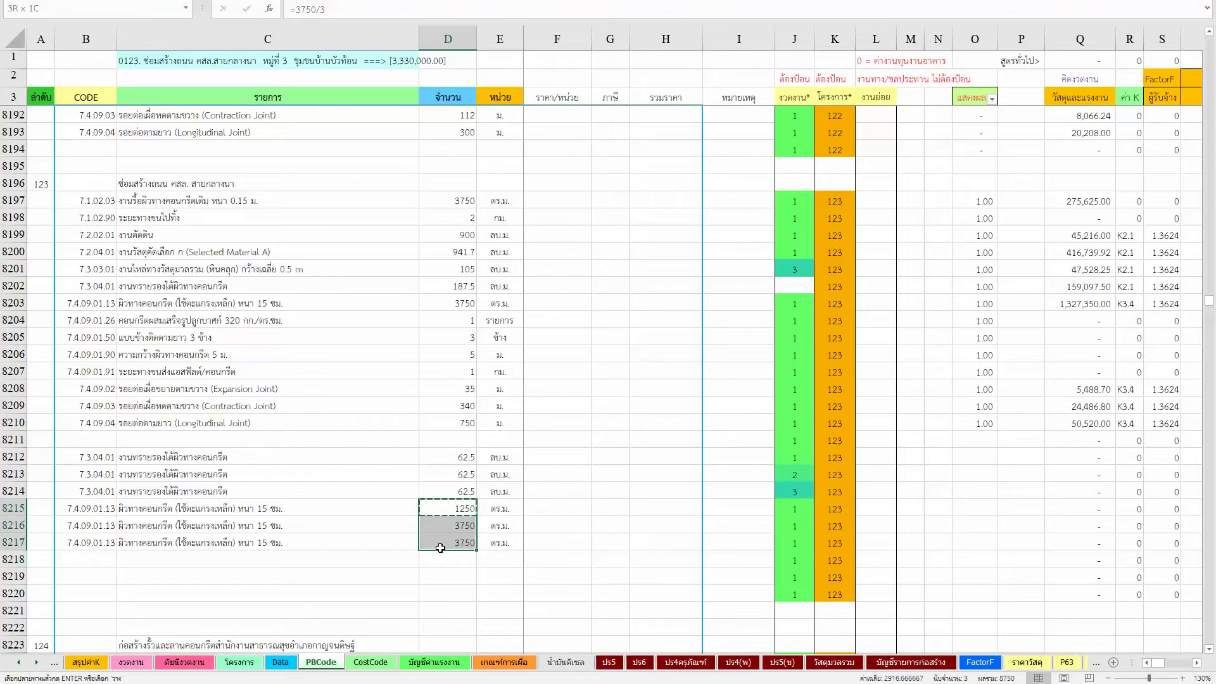
{"action": "right_click", "coordinate": [452, 510]}
{"action": "left_click", "coordinate": [518, 277]}
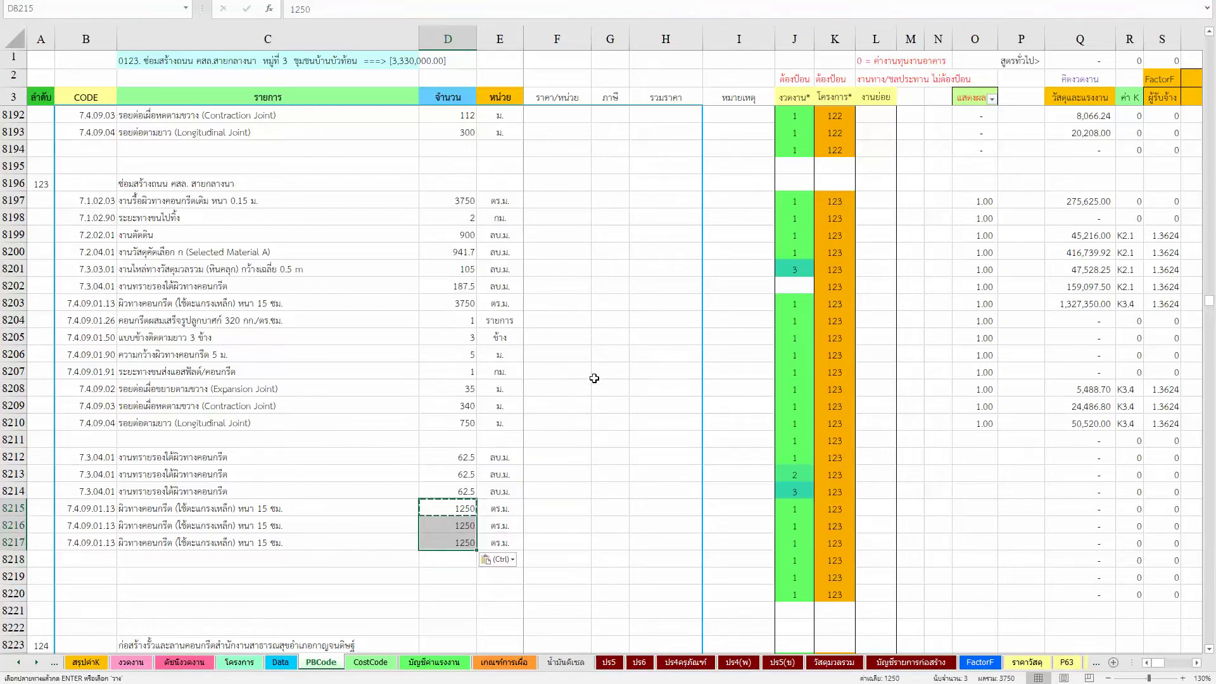
{"action": "left_click", "coordinate": [608, 371]}
{"action": "key", "text": "Escape"}
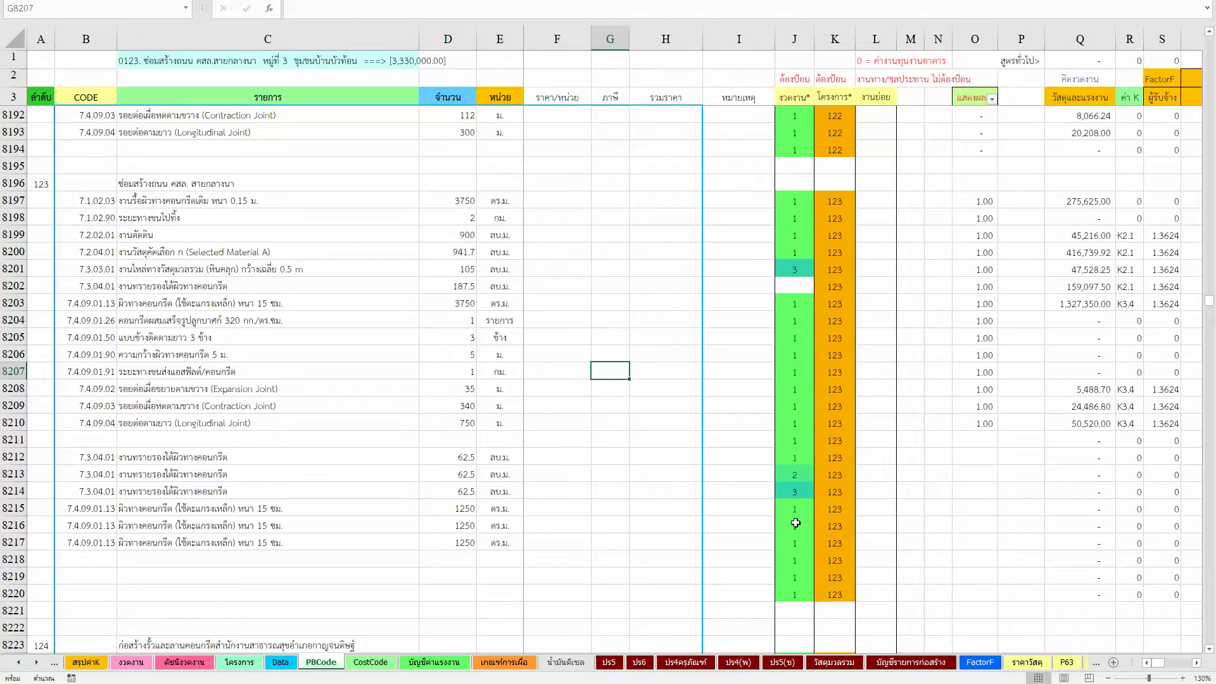
Assign row 8216 to installment 2 and row 8217 to installment 3.
{"action": "left_click", "coordinate": [795, 523]}
{"action": "type", "text": "2"}
{"action": "key", "text": "Return"}
{"action": "type", "text": "3"}
{"action": "key", "text": "Return"}
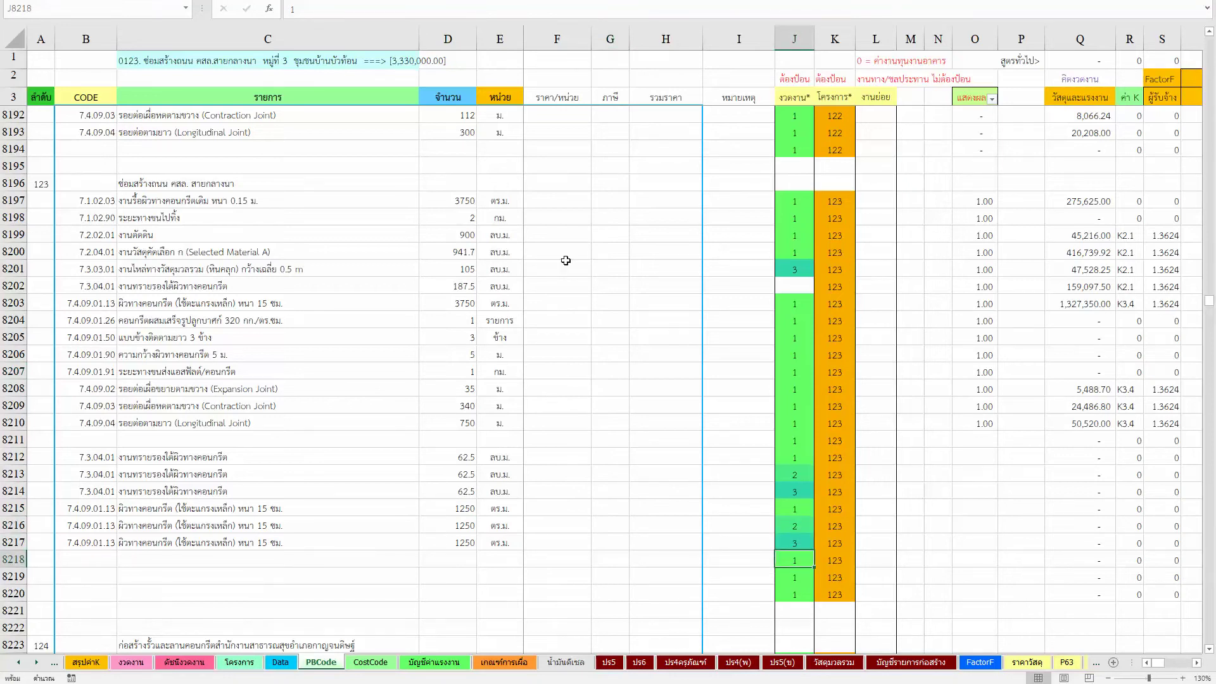
Delete the installment number in J8203 of the original 3750 pavement row.
{"action": "left_click", "coordinate": [788, 297]}
{"action": "key", "text": "Delete"}
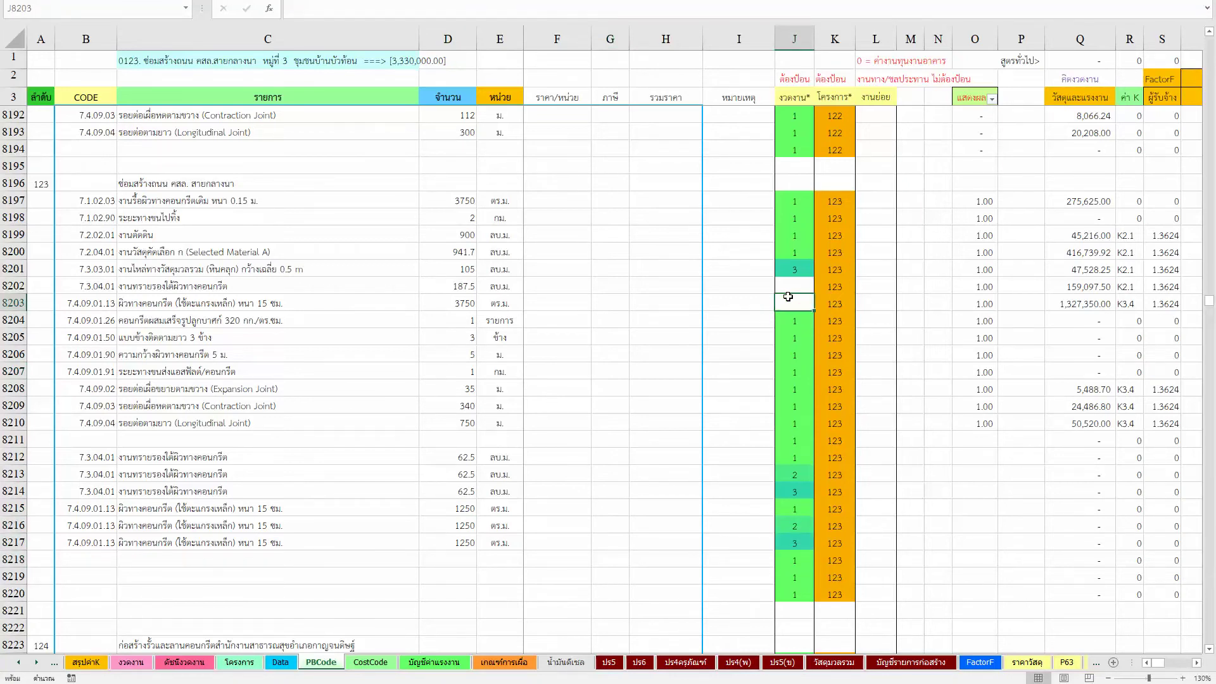
{"action": "key", "text": "Left"}
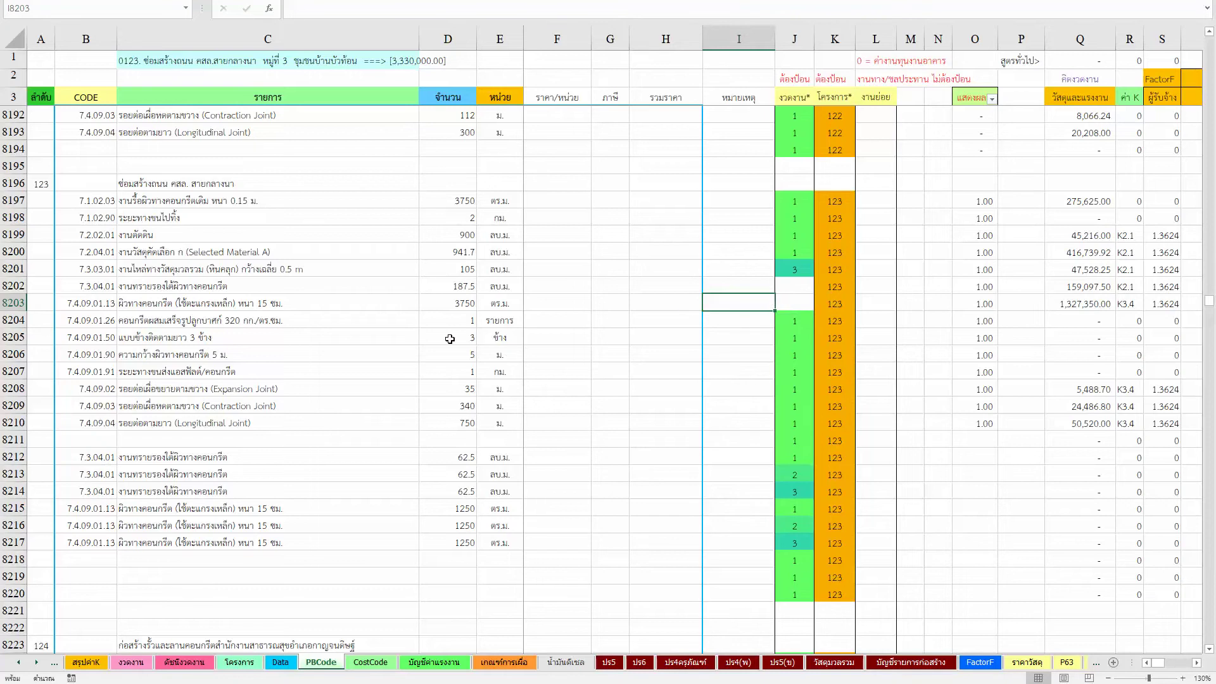
Review the remaining items: row 8205's quantity of 3, row 8206, and the Expansion and Contraction Joint rows.
{"action": "left_click", "coordinate": [449, 339]}
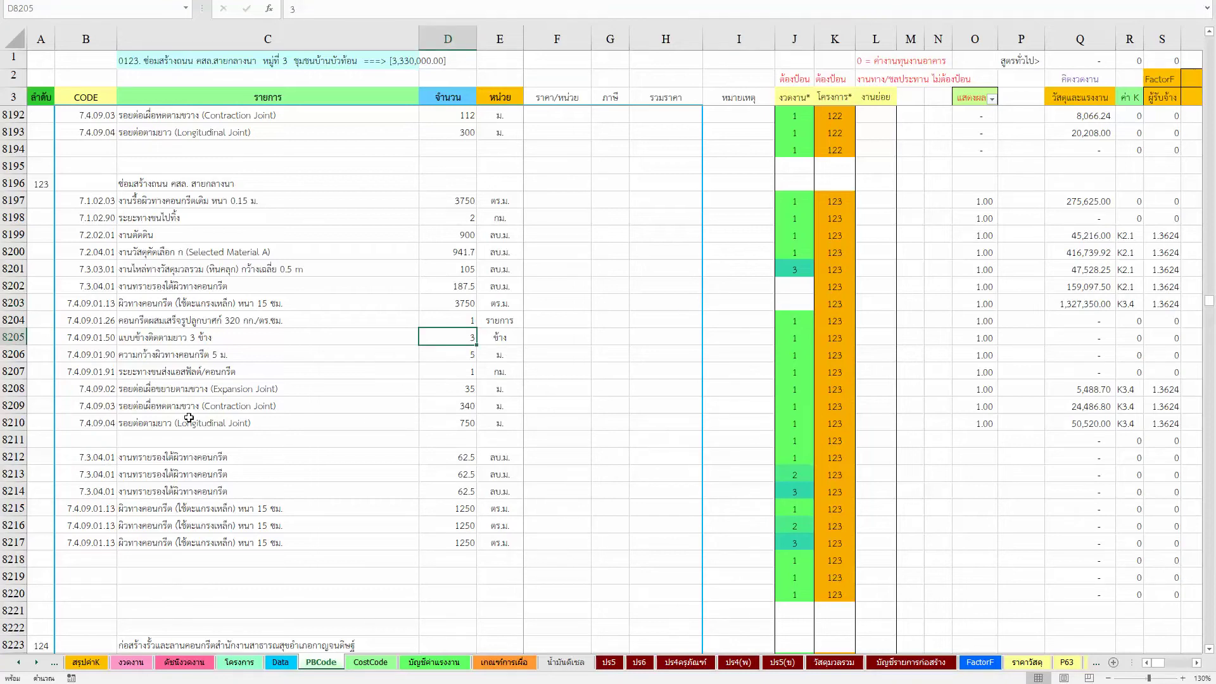
{"action": "left_click", "coordinate": [216, 354]}
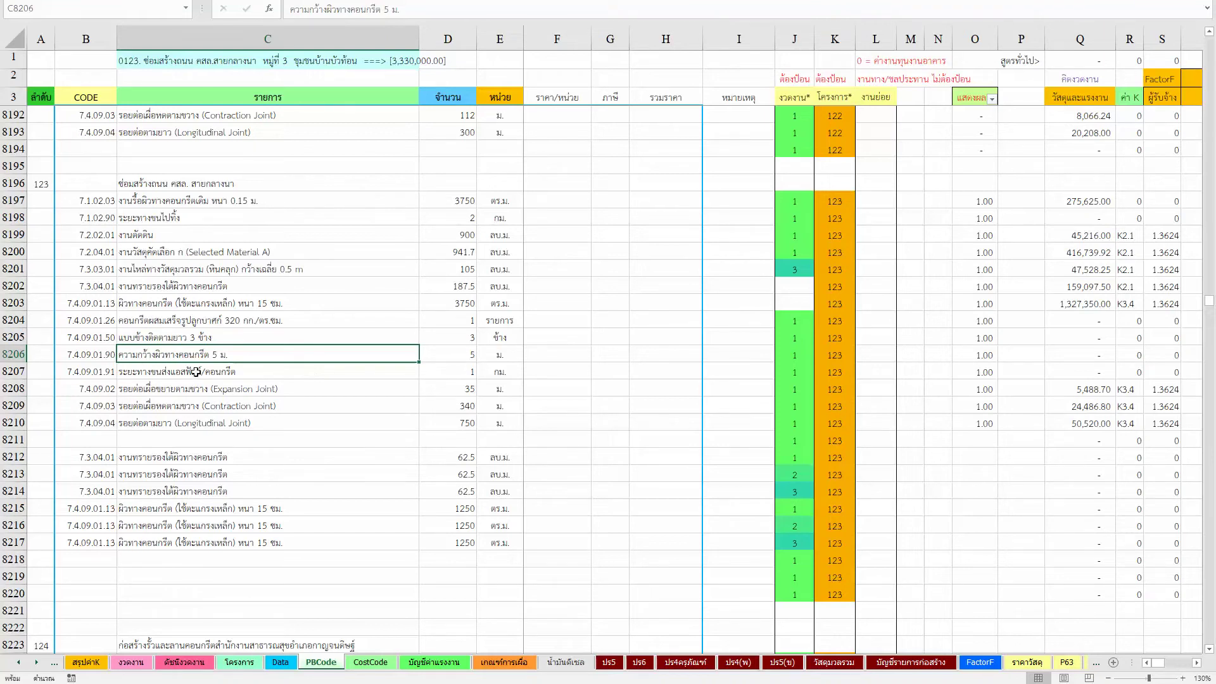
{"action": "left_click", "coordinate": [179, 387]}
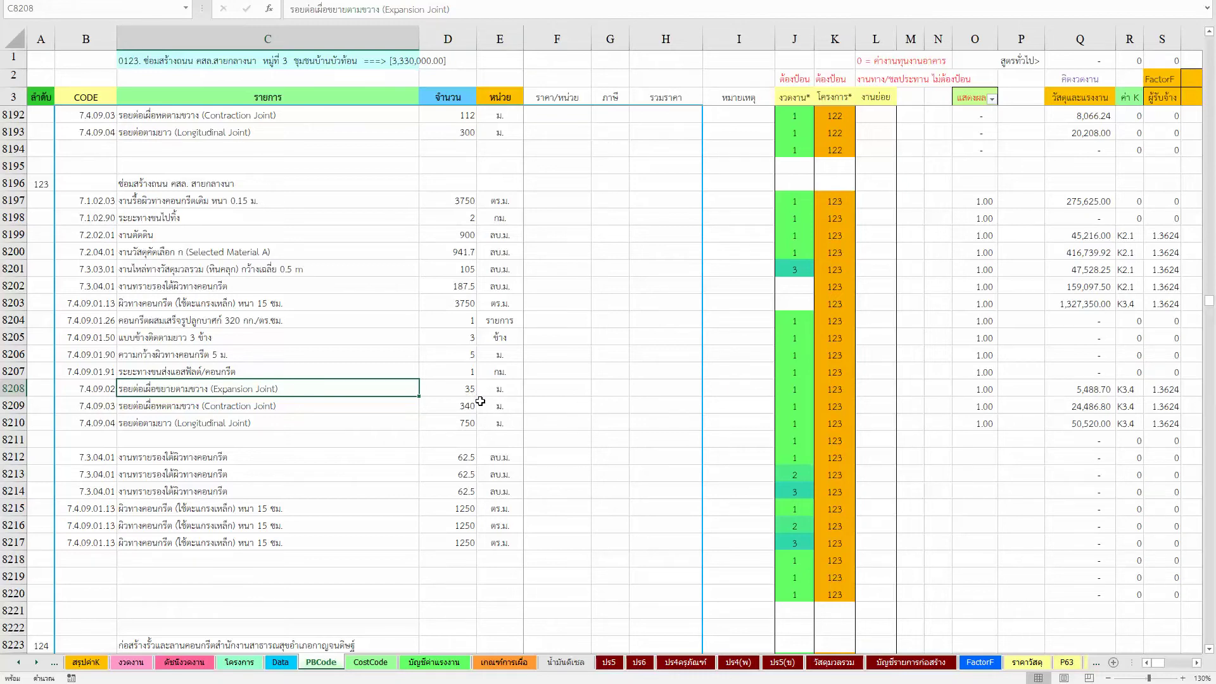
{"action": "left_click", "coordinate": [512, 410]}
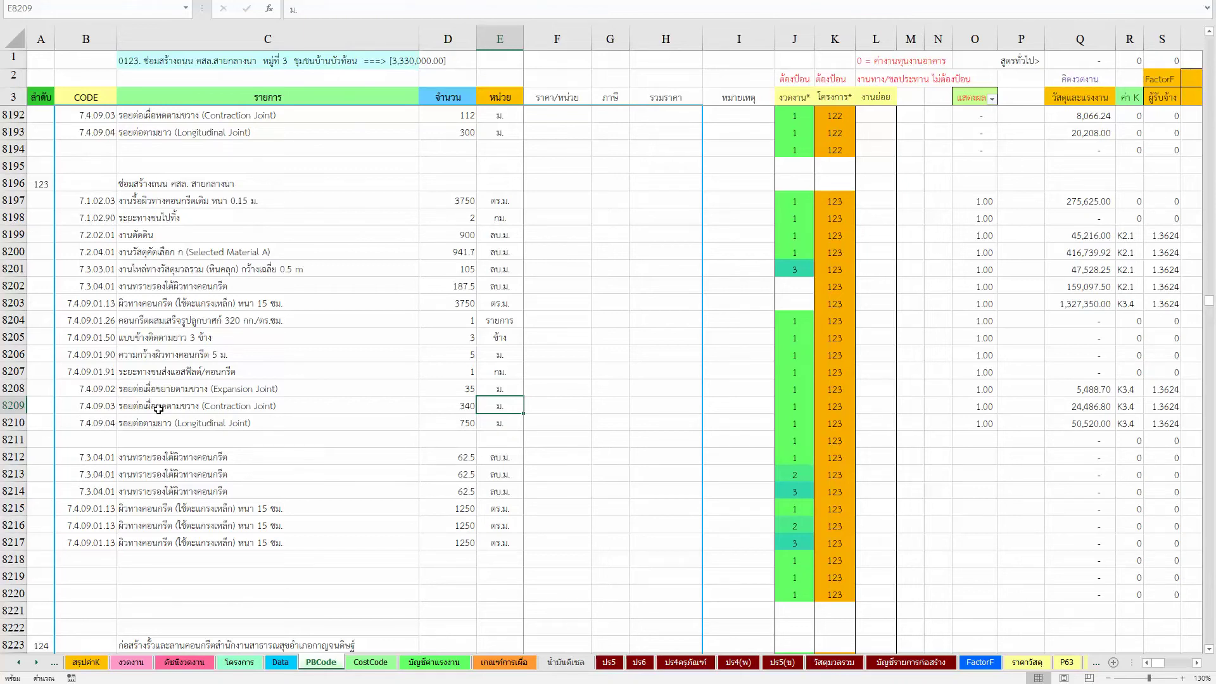
{"action": "left_click", "coordinate": [158, 409]}
Copy the Longitudinal Joint line from row 8210 into rows 8218–8220.
{"action": "left_click", "coordinate": [242, 421]}
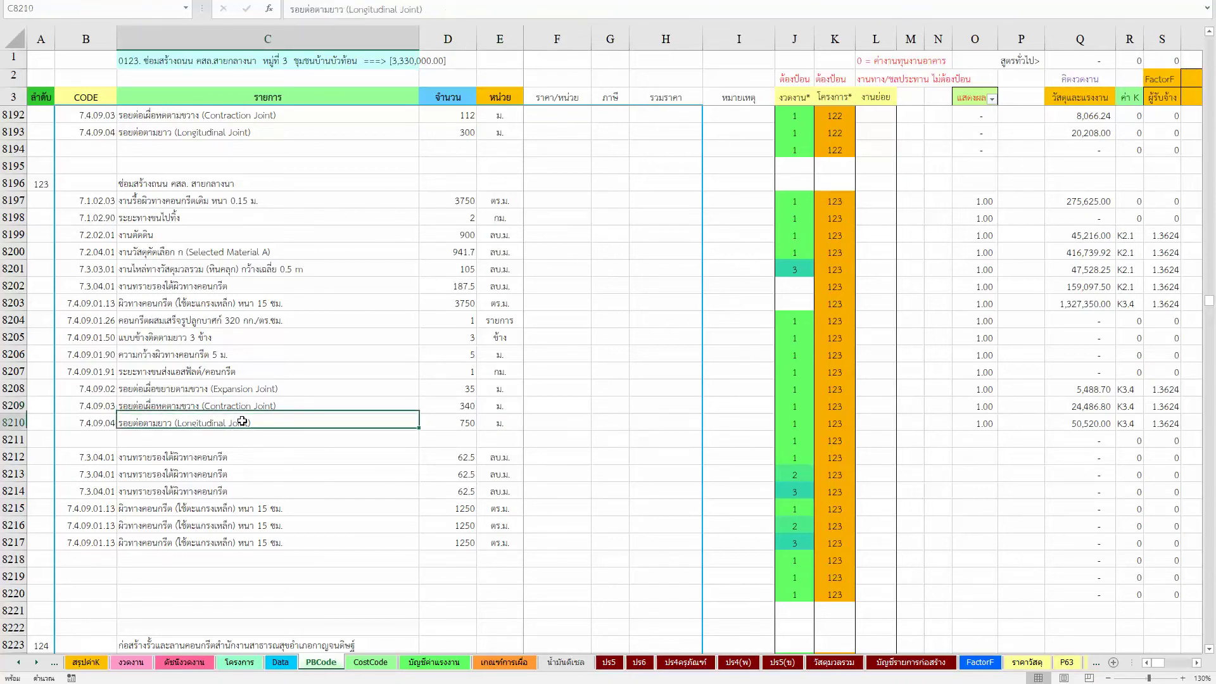
{"action": "key", "text": "Left"}
{"action": "key", "text": "shift+Right"}
{"action": "key", "text": "shift+Right"}
{"action": "key", "text": "shift+Right"}
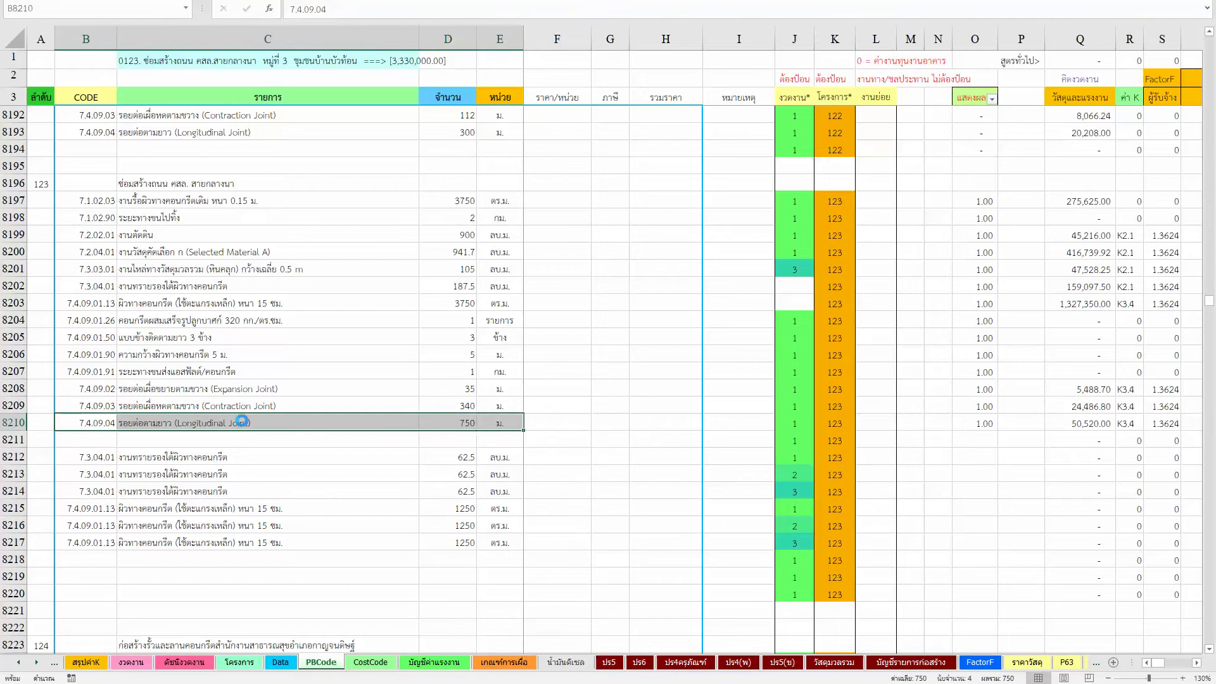
{"action": "key", "text": "ctrl+c"}
{"action": "key", "text": "Down"}
{"action": "key", "text": "Down"}
{"action": "key", "text": "Down"}
{"action": "key", "text": "Down"}
{"action": "key", "text": "Down"}
{"action": "key", "text": "Down"}
{"action": "key", "text": "Down"}
{"action": "key", "text": "Down"}
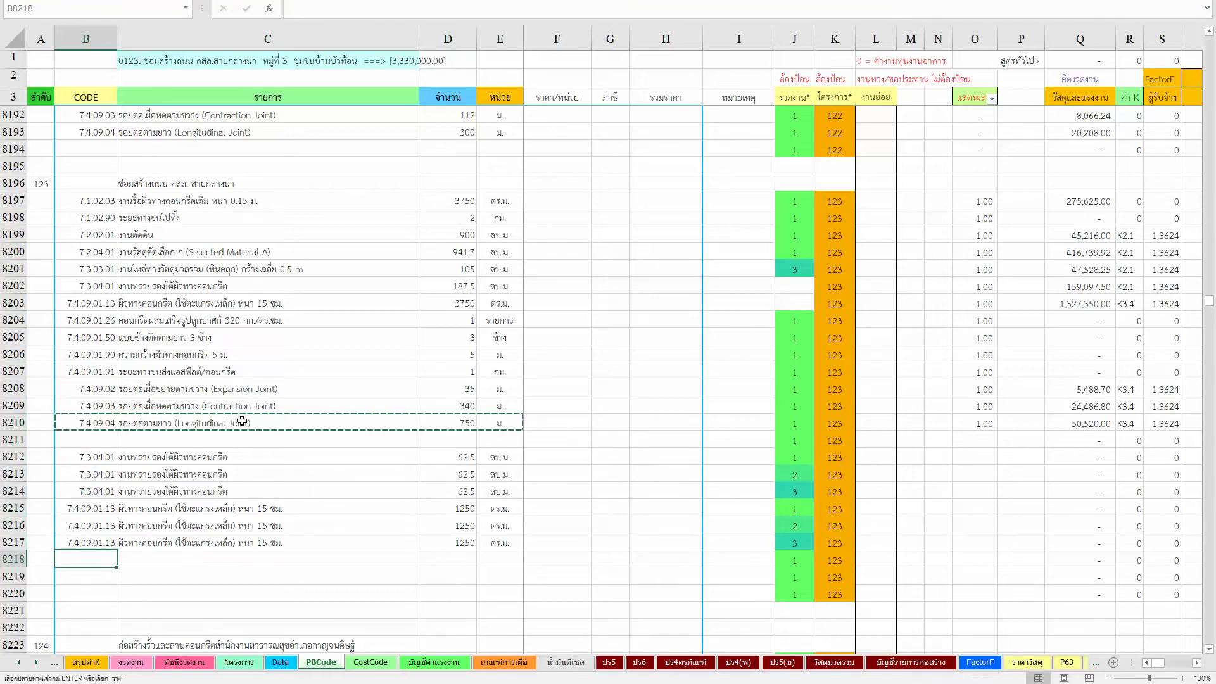
{"action": "key", "text": "shift+Down"}
{"action": "key", "text": "shift+Down"}
{"action": "key", "text": "Return"}
Set each of the three copied lines' quantity to 250 m.
{"action": "key", "text": "Up"}
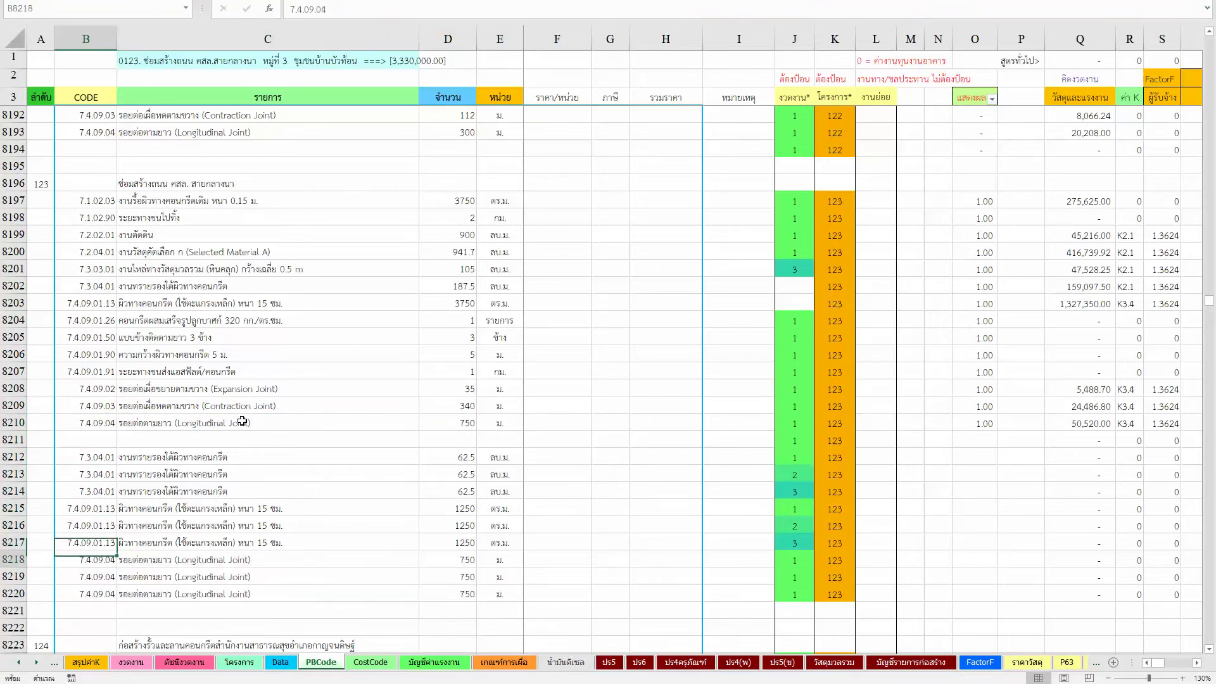
{"action": "key", "text": "Down"}
{"action": "key", "text": "Right"}
{"action": "key", "text": "Right"}
{"action": "key", "text": "Right"}
{"action": "key", "text": "Right"}
{"action": "key", "text": "Left"}
{"action": "key", "text": "Left"}
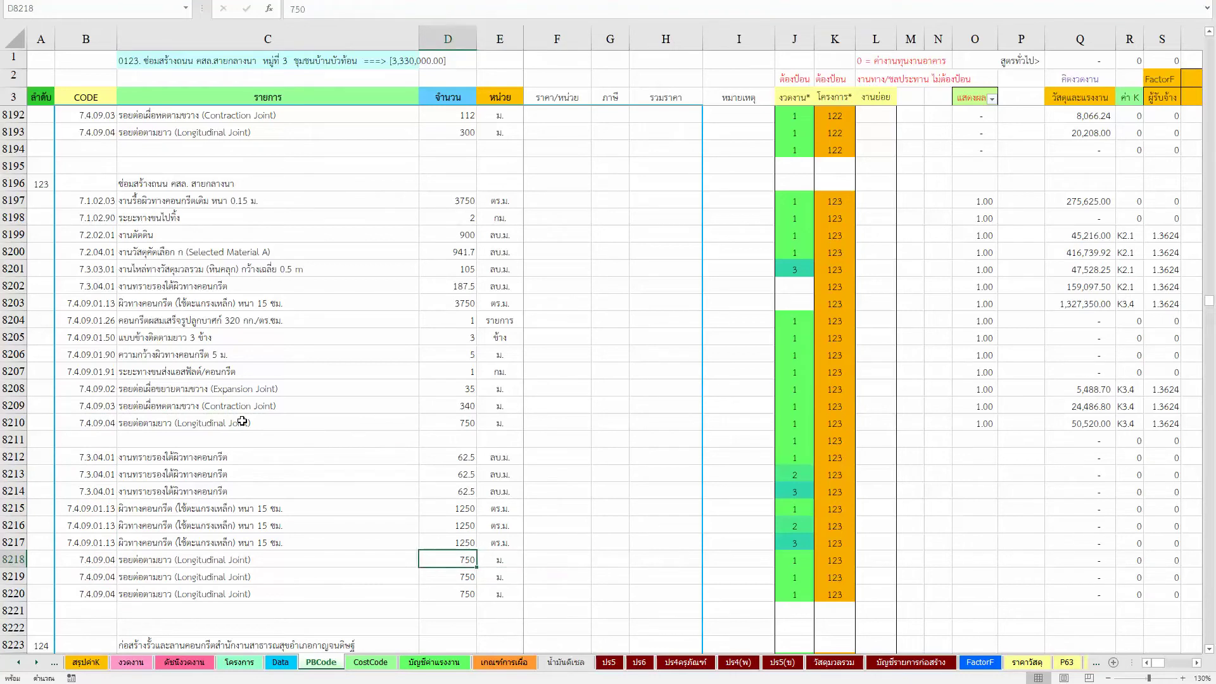
{"action": "type", "text": "250"}
{"action": "key", "text": "Return"}
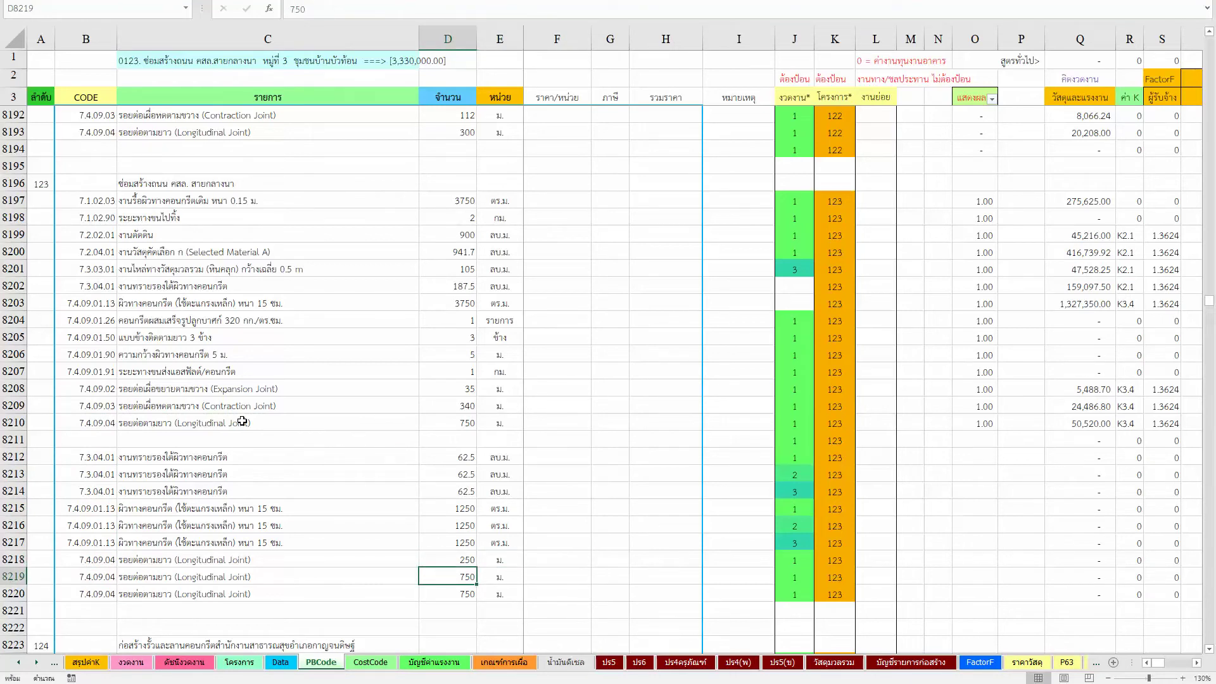
{"action": "type", "text": "250"}
{"action": "key", "text": "Return"}
{"action": "type", "text": "2"}
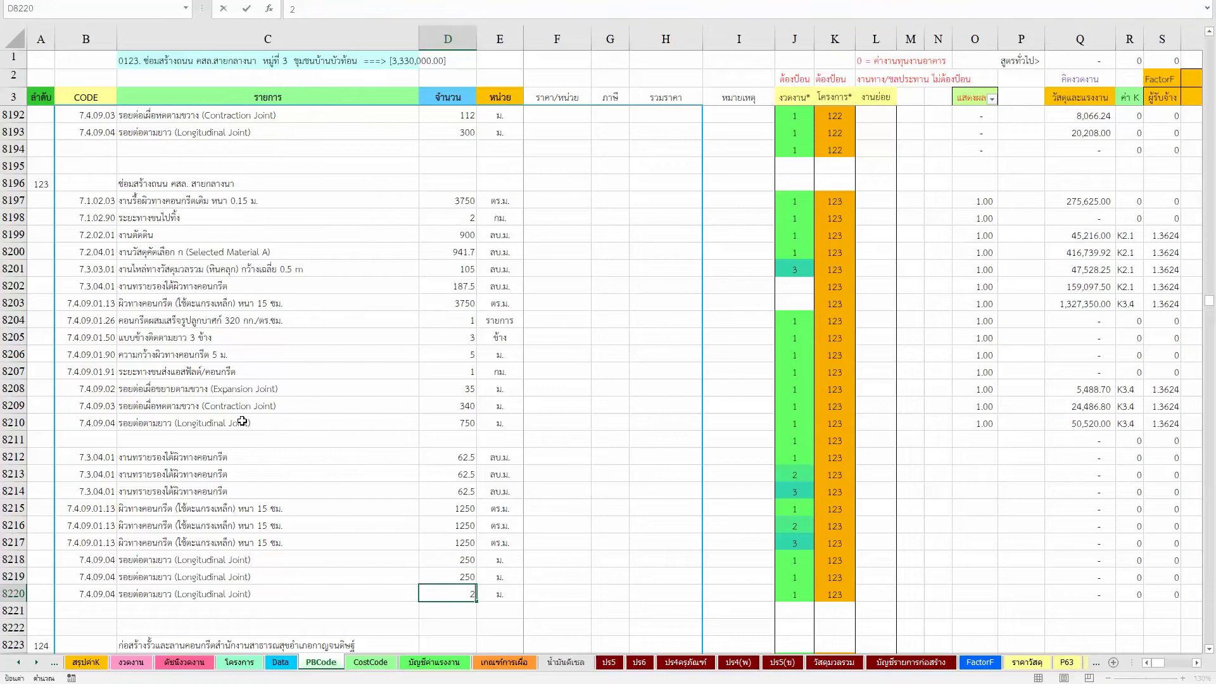
{"action": "key", "text": "Return"}
{"action": "key", "text": "Up"}
{"action": "key", "text": "shift+Up"}
{"action": "key", "text": "shift+Up"}
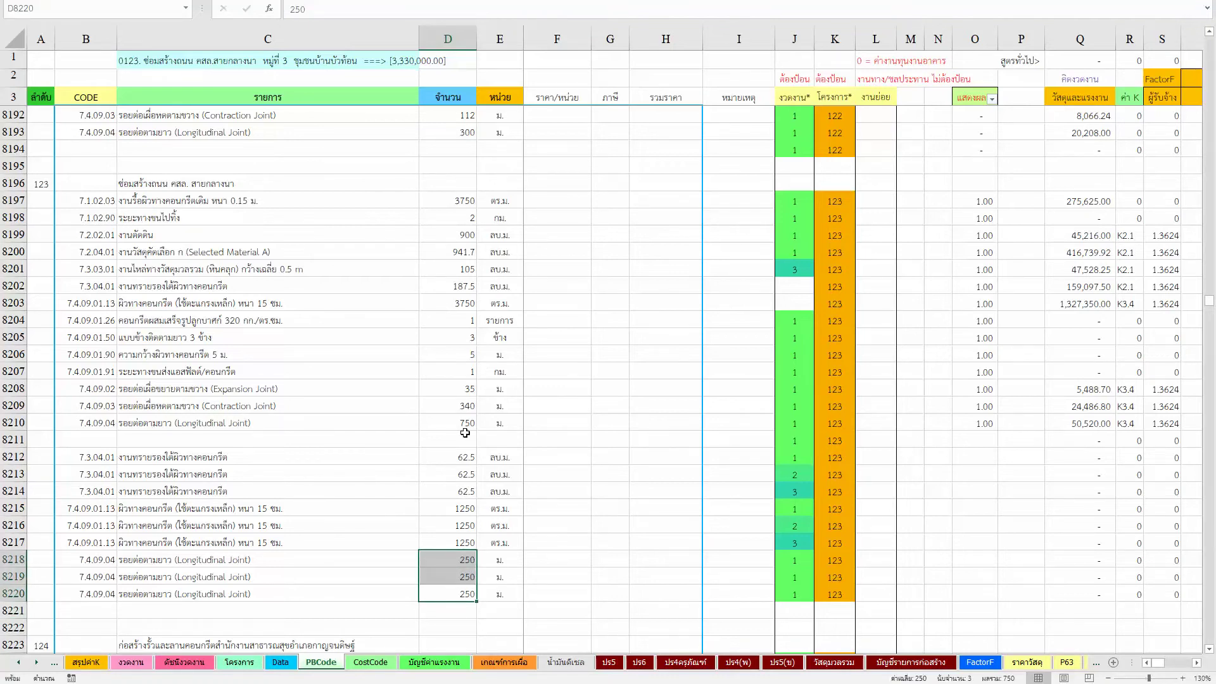
Enter installments 2 and 3 in J8219 and J8220.
{"action": "left_click", "coordinate": [791, 577]}
{"action": "type", "text": "2"}
{"action": "key", "text": "Return"}
{"action": "type", "text": "3"}
{"action": "key", "text": "Return"}
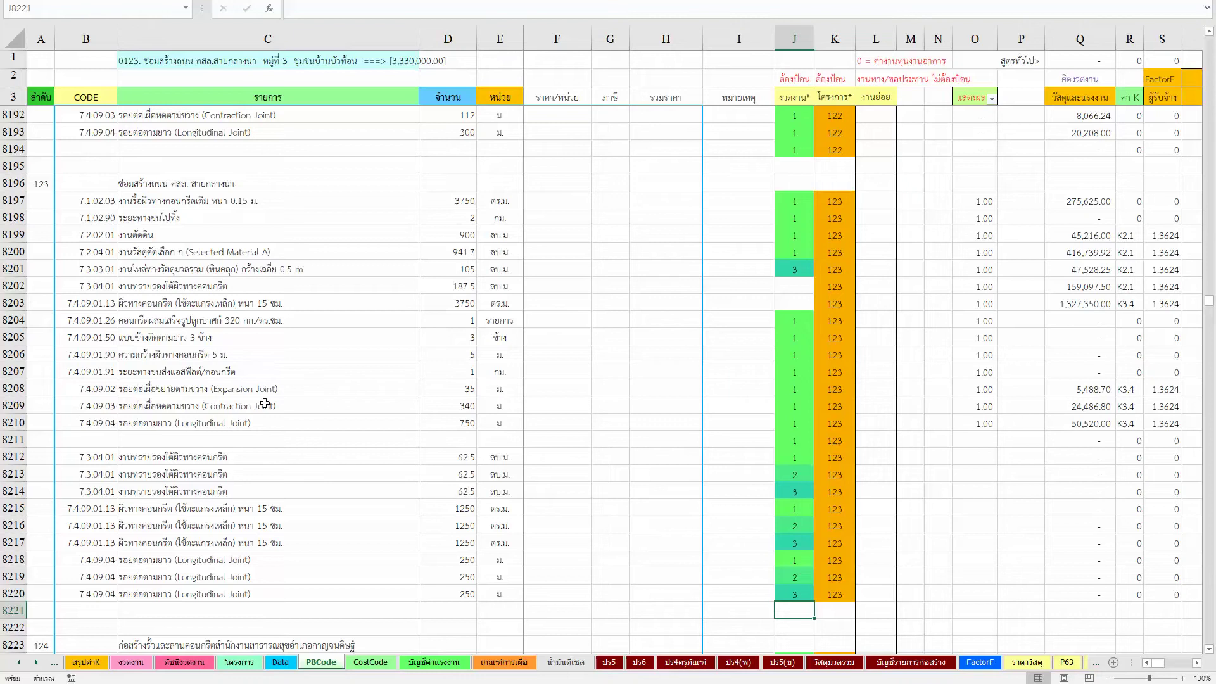
Delete the installment number in J8210 of the original 750 m Longitudinal Joint row.
{"action": "left_click", "coordinate": [791, 391]}
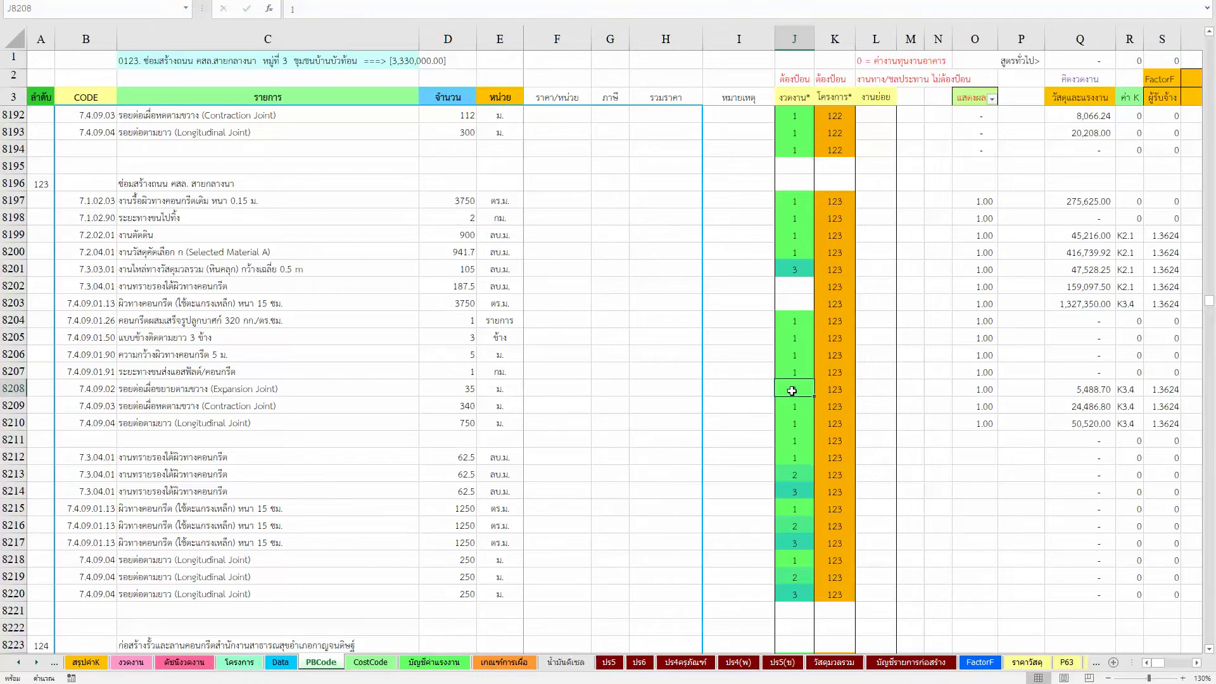
{"action": "key", "text": "Down"}
{"action": "key", "text": "Down"}
{"action": "key", "text": "Delete"}
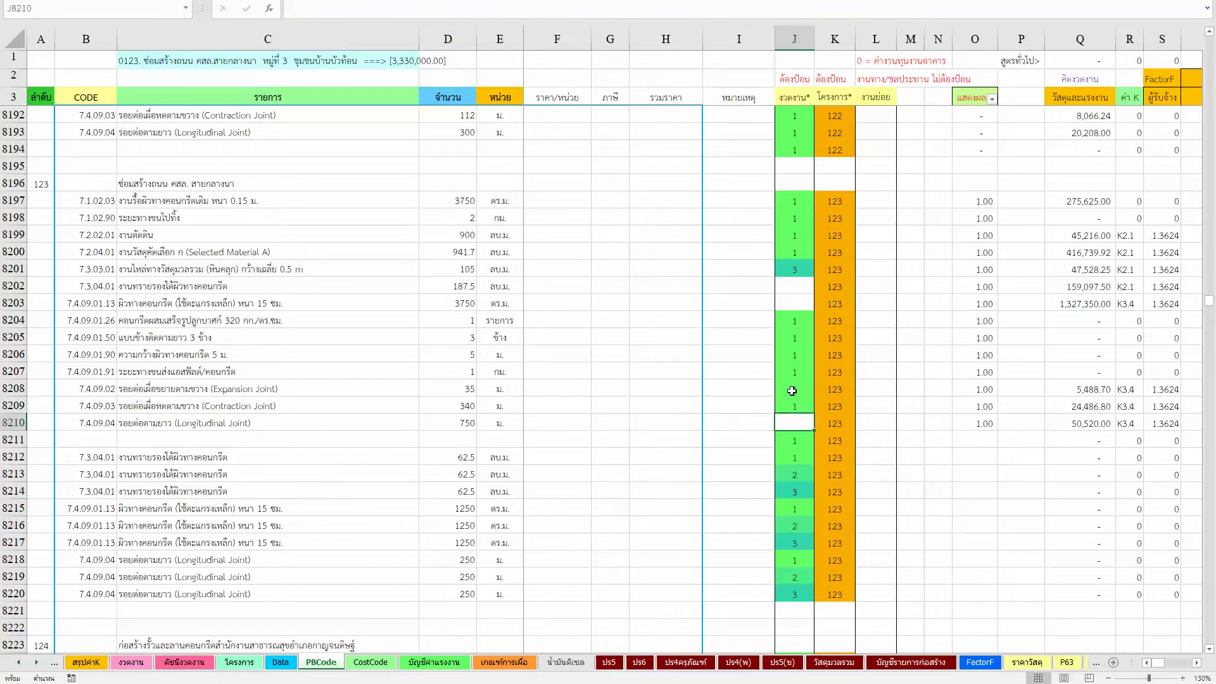
{"action": "left_click", "coordinate": [213, 406]}
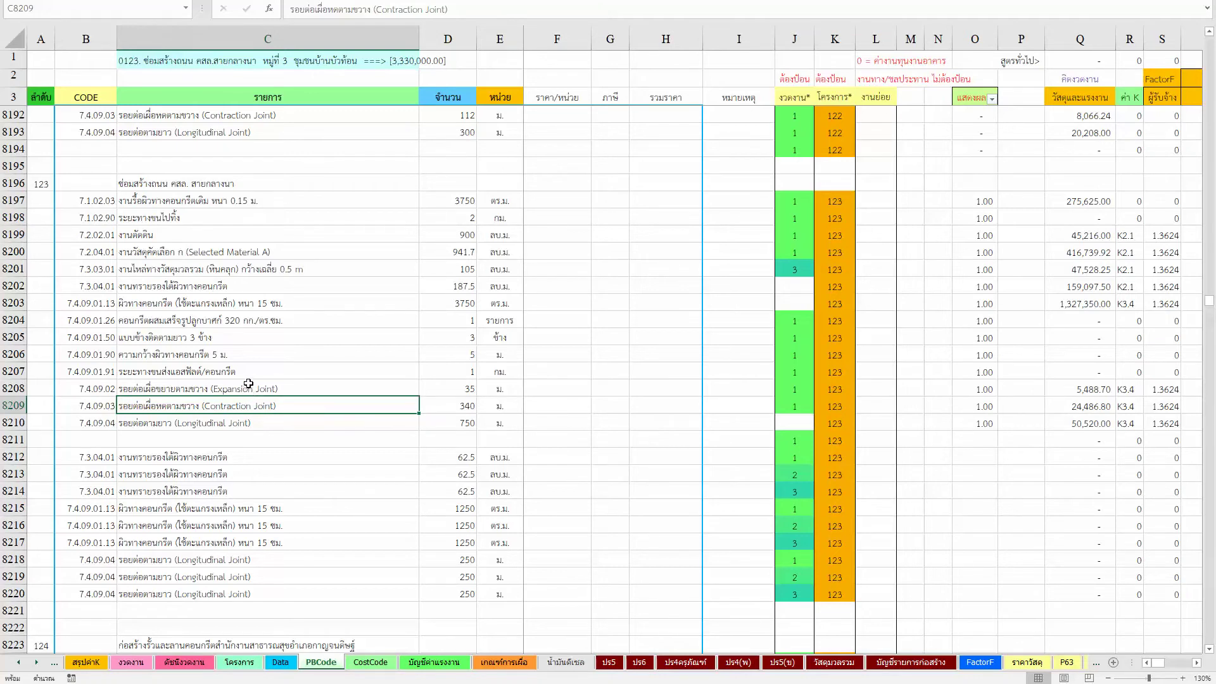
{"action": "scroll", "coordinate": [327, 283], "scroll_direction": "down", "scroll_amount": 2}
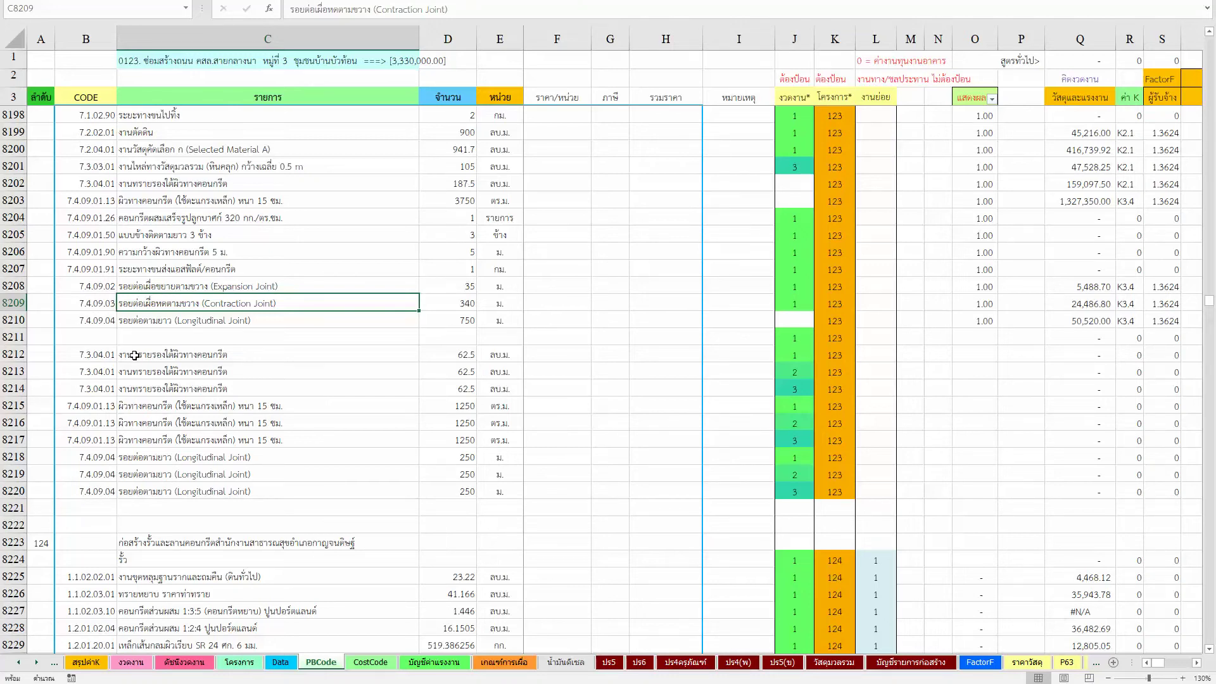
{"action": "scroll", "coordinate": [135, 355], "scroll_direction": "down", "scroll_amount": 1}
{"action": "scroll", "coordinate": [165, 399], "scroll_direction": "down", "scroll_amount": 1}
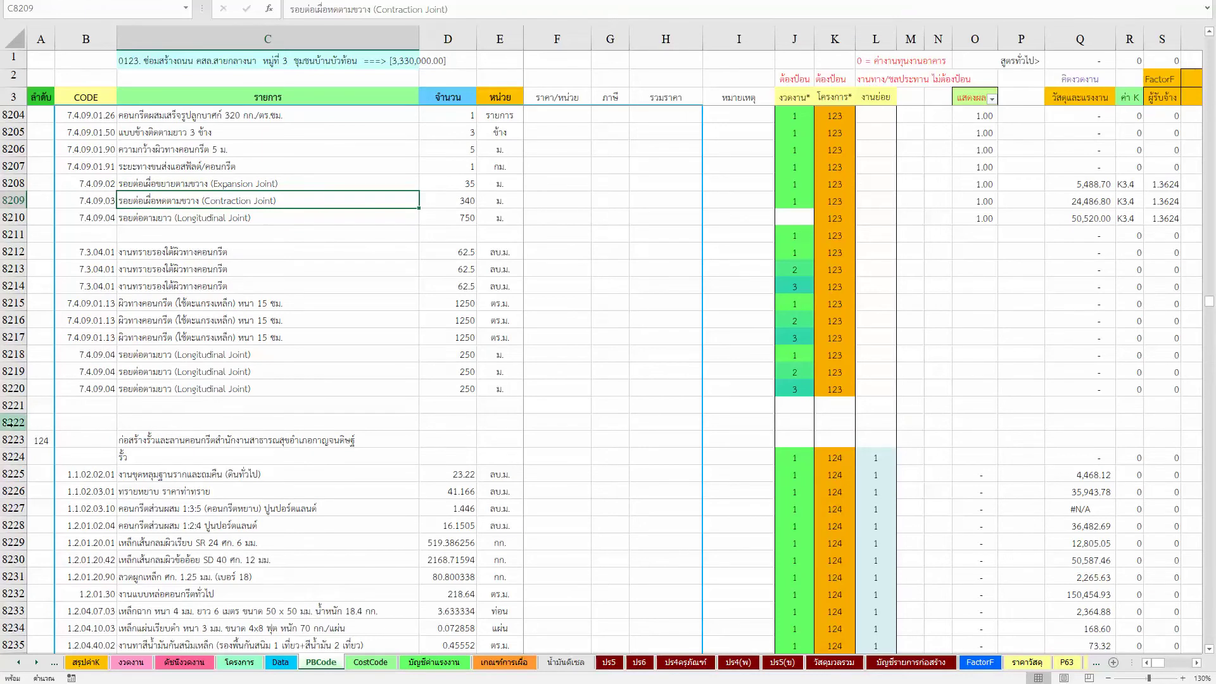
{"action": "left_click_drag", "start_coordinate": [9, 423], "coordinate": [3, 559]}
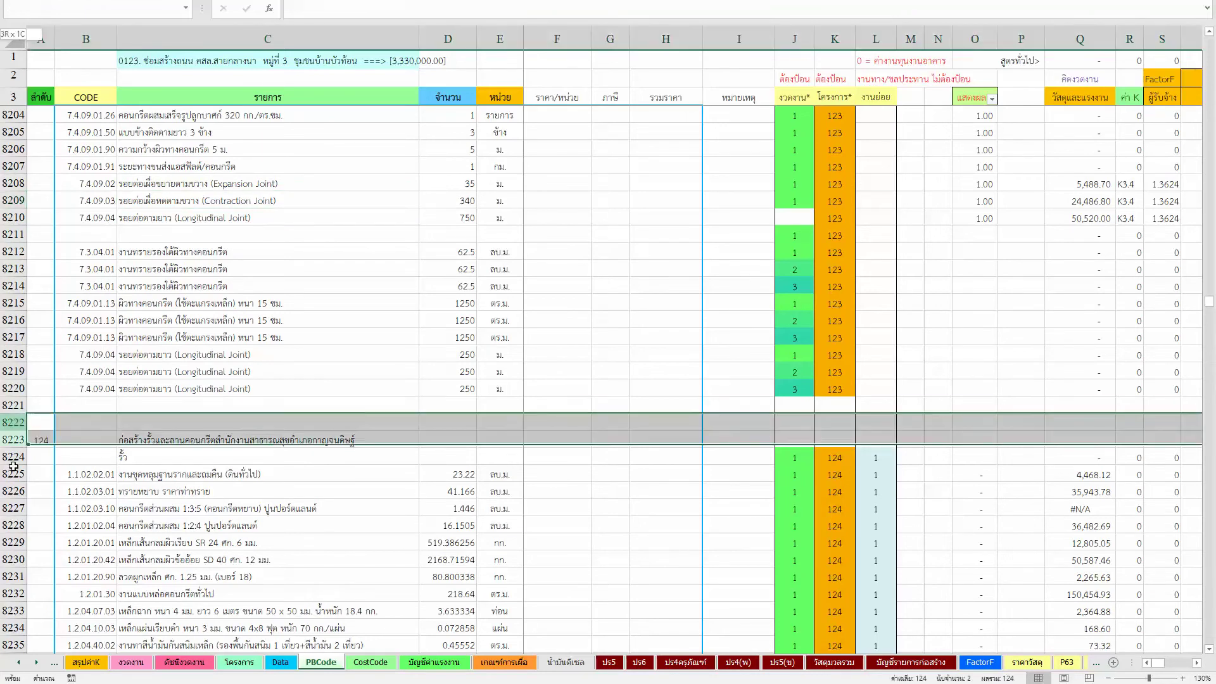
{"action": "right_click", "coordinate": [4, 559]}
{"action": "left_click", "coordinate": [67, 458]}
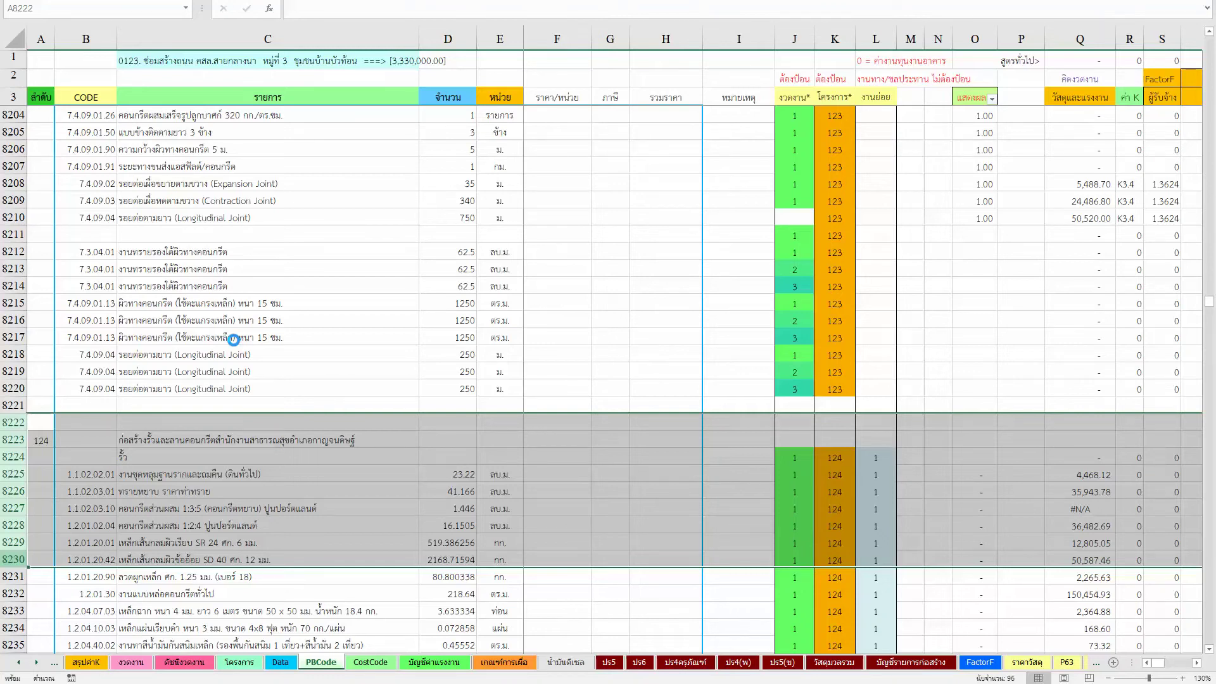
{"action": "left_click", "coordinate": [366, 670]}
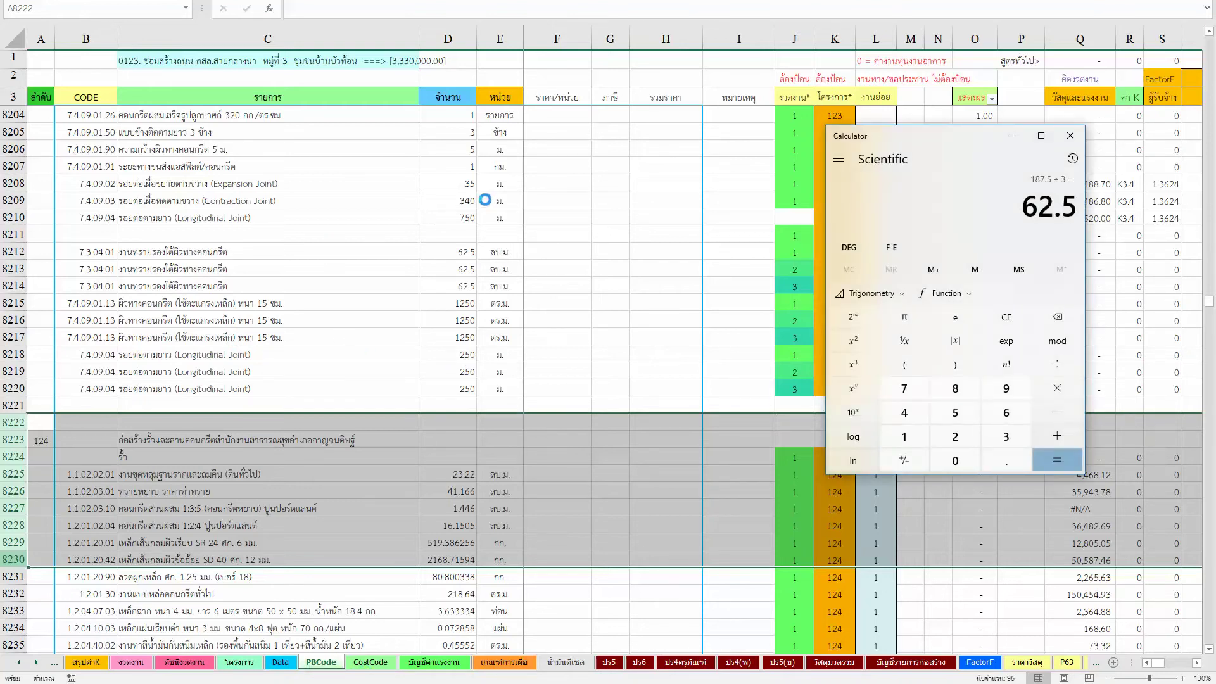
Compute 250 ÷ 10 × 5 in Calculator.
{"action": "type", "text": "25"}
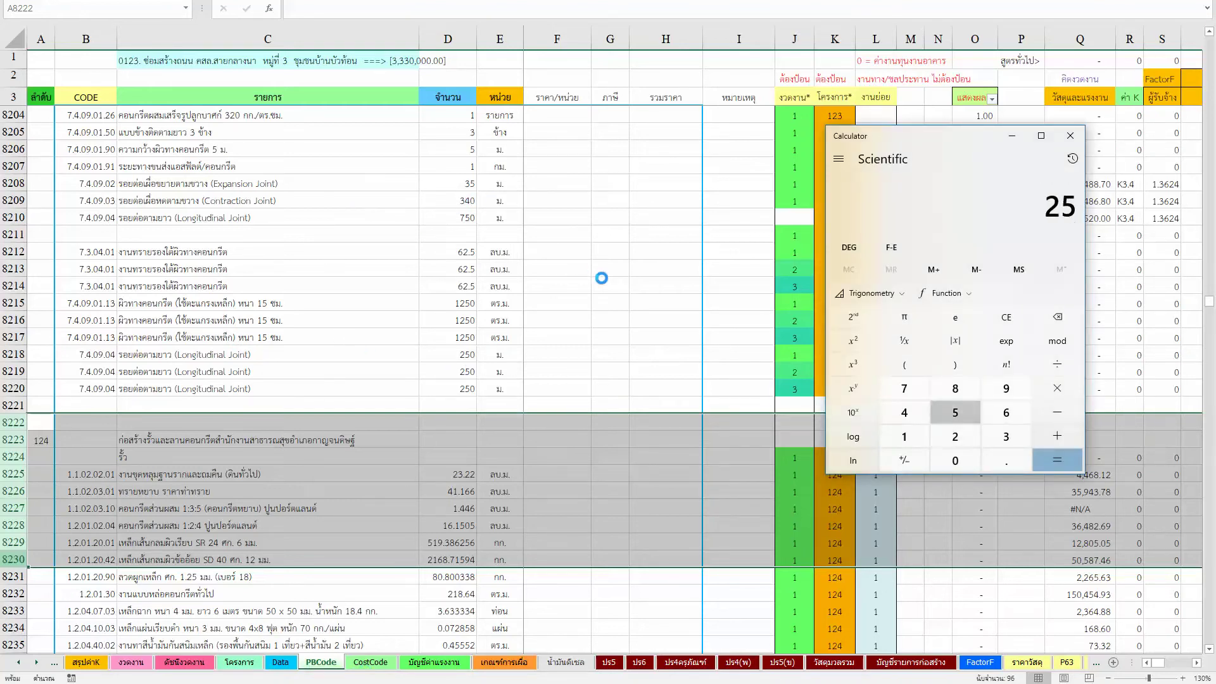
{"action": "type", "text": "0"}
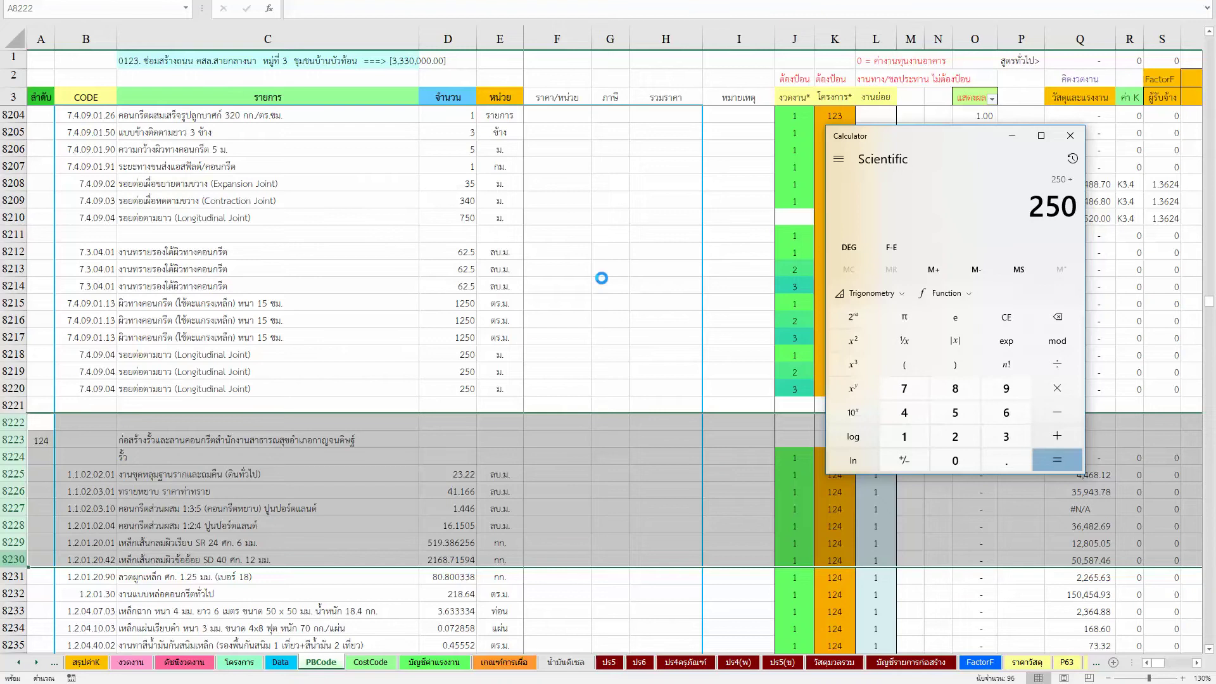
{"action": "type", "text": "/10"}
{"action": "key", "text": "Return"}
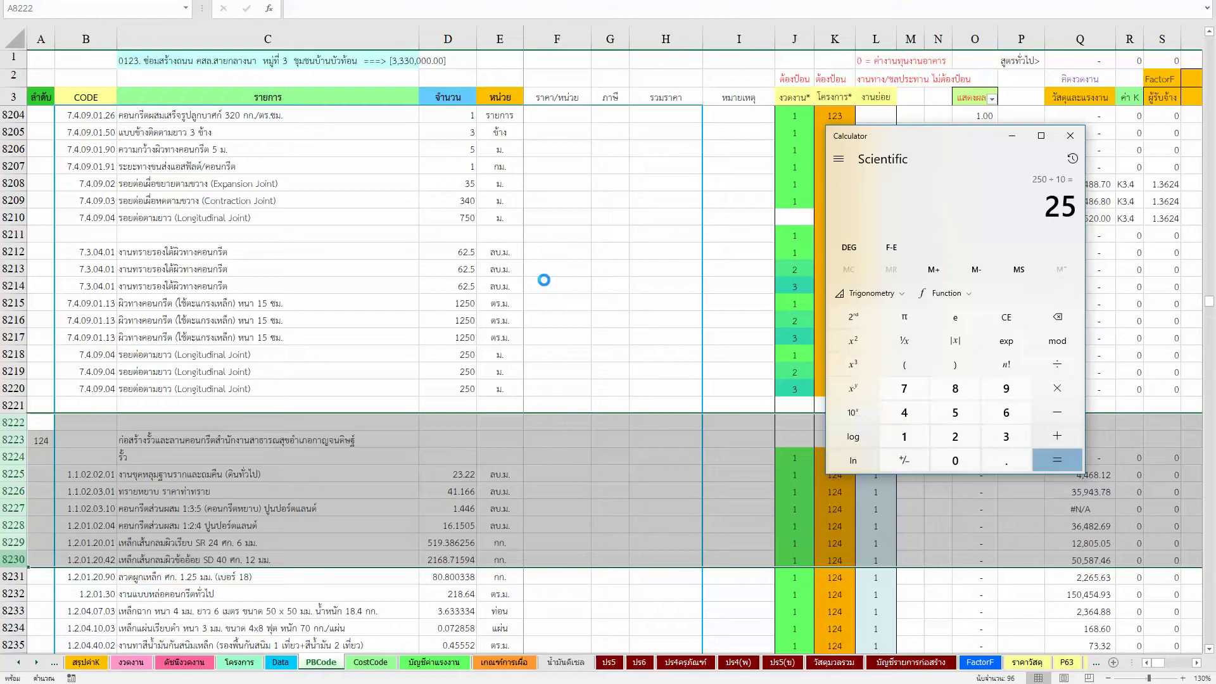
{"action": "type", "text": "*5"}
{"action": "key", "text": "Return"}
Divide 340 by 3 to get 113.33 and select the 113 part.
{"action": "type", "text": "340/"}
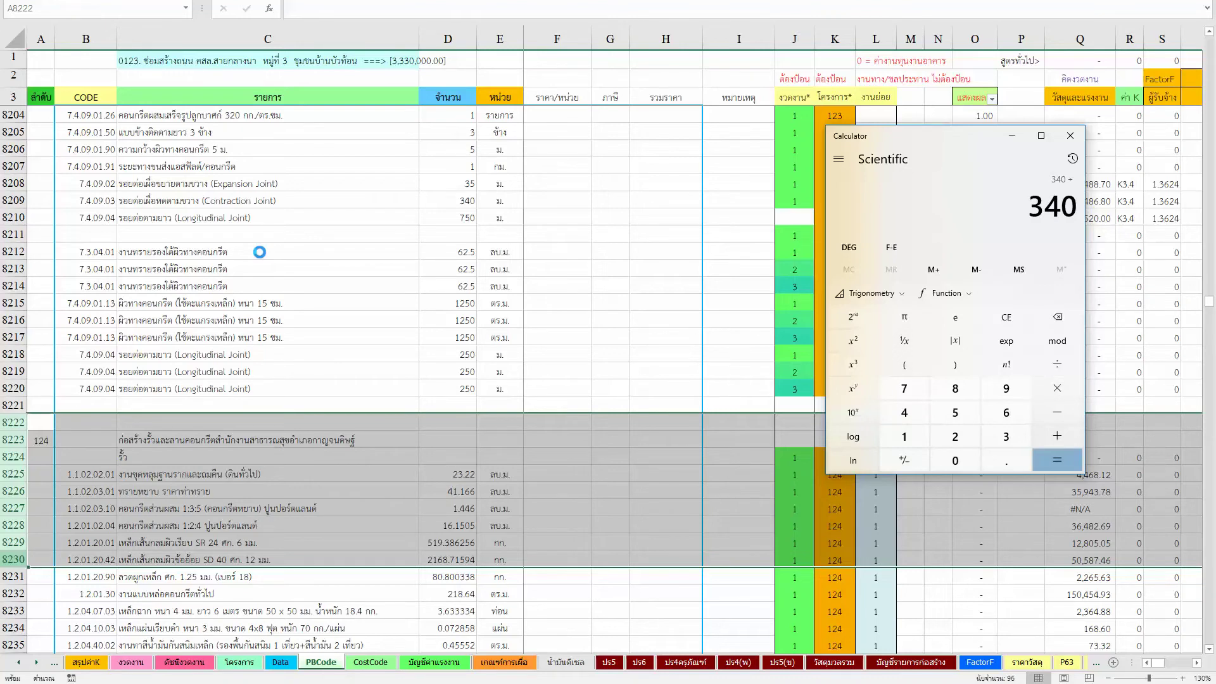
{"action": "type", "text": "3"}
{"action": "key", "text": "Return"}
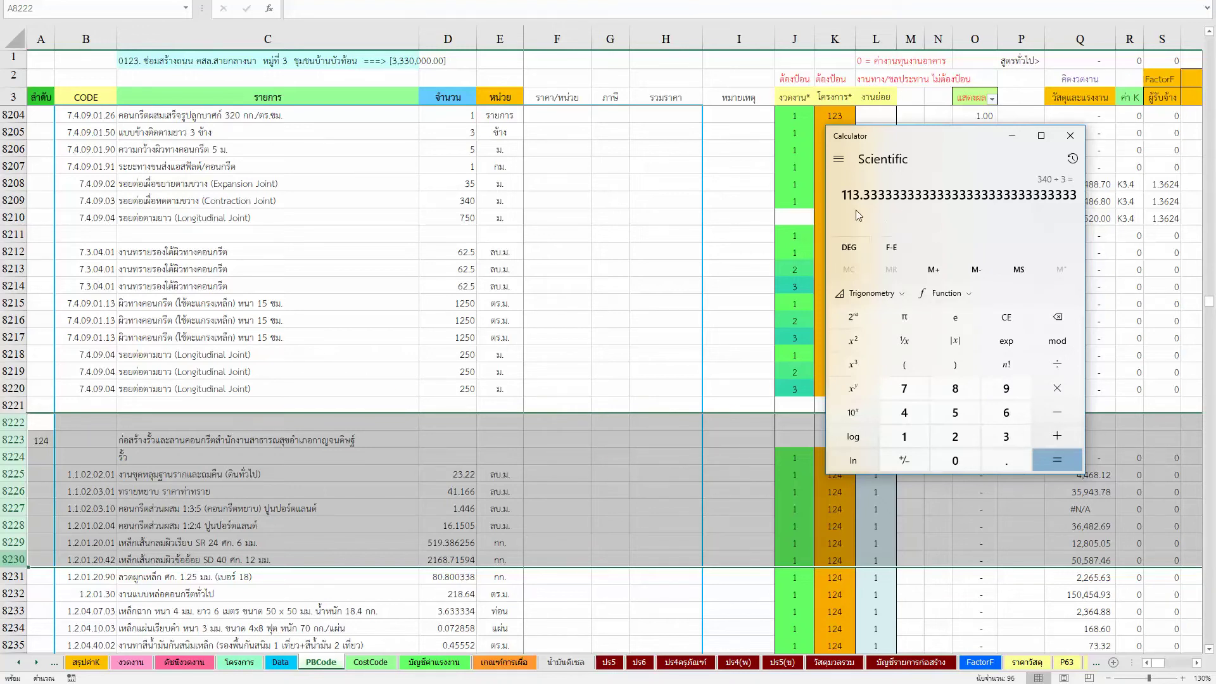
{"action": "left_click_drag", "start_coordinate": [862, 196], "coordinate": [835, 195]}
{"action": "left_click", "coordinate": [1177, 680]}
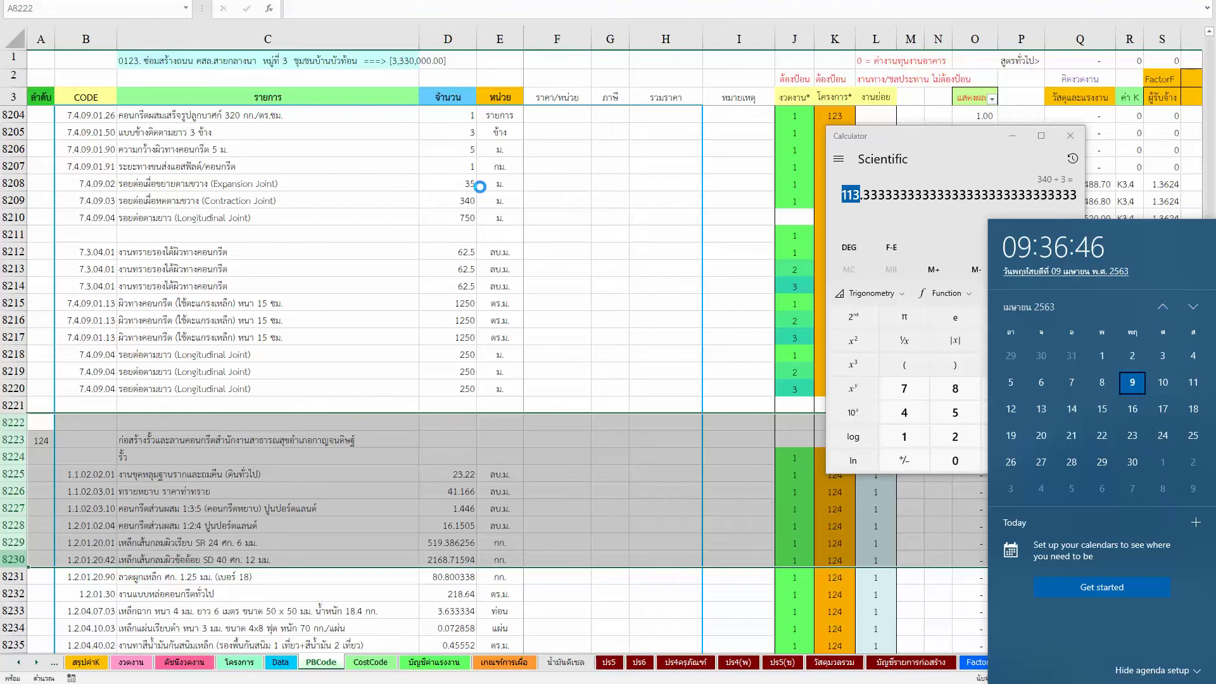
Shift Calculator left, then evaluate 35 ÷ 3 and 5 × 2.
{"action": "left_click_drag", "start_coordinate": [917, 144], "coordinate": [669, 169]}
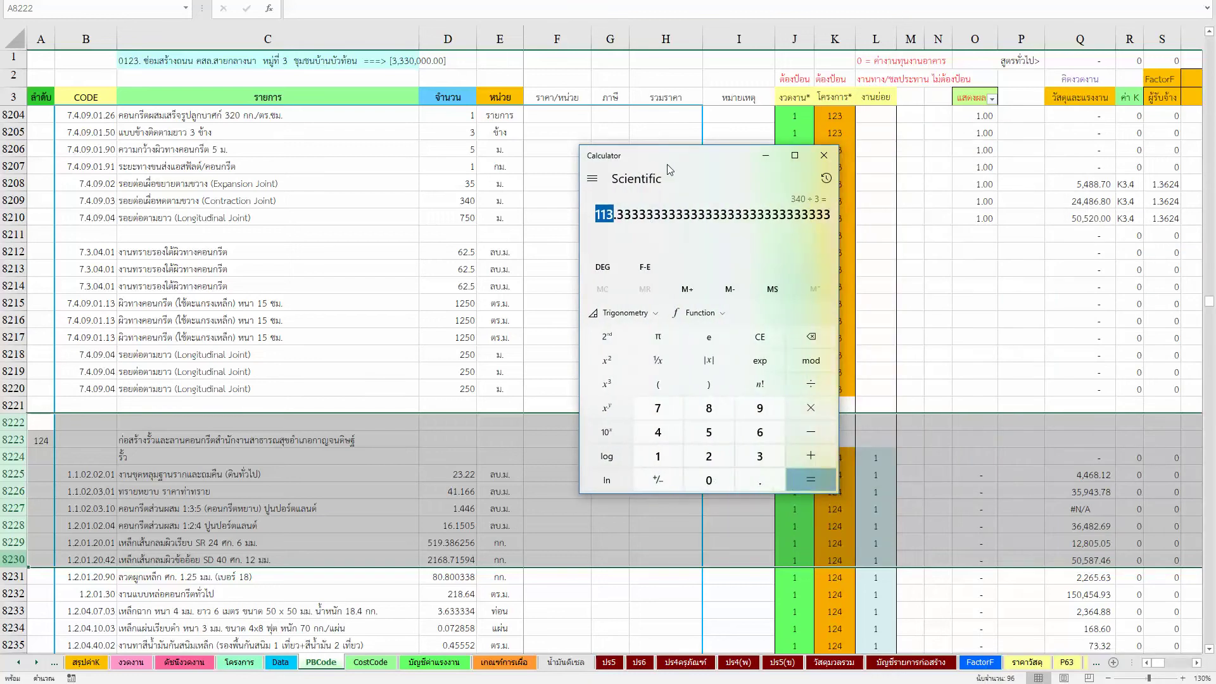
{"action": "type", "text": "35"}
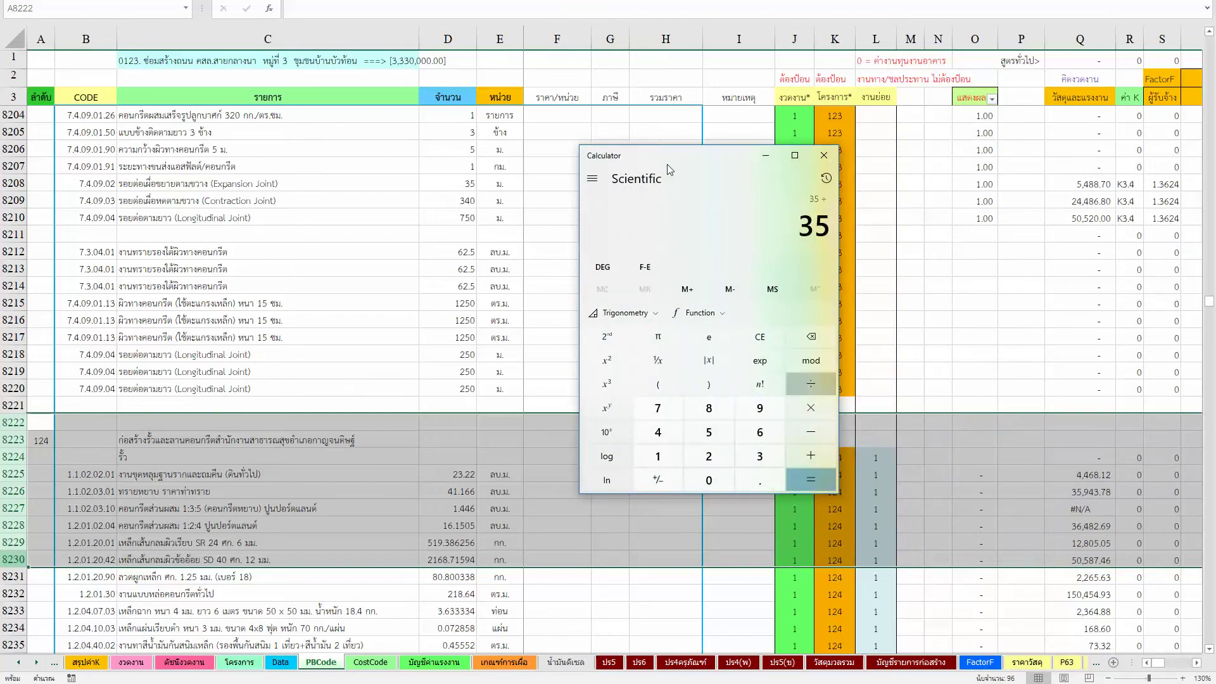
{"action": "type", "text": "/"}
{"action": "type", "text": "3"}
{"action": "key", "text": "Return"}
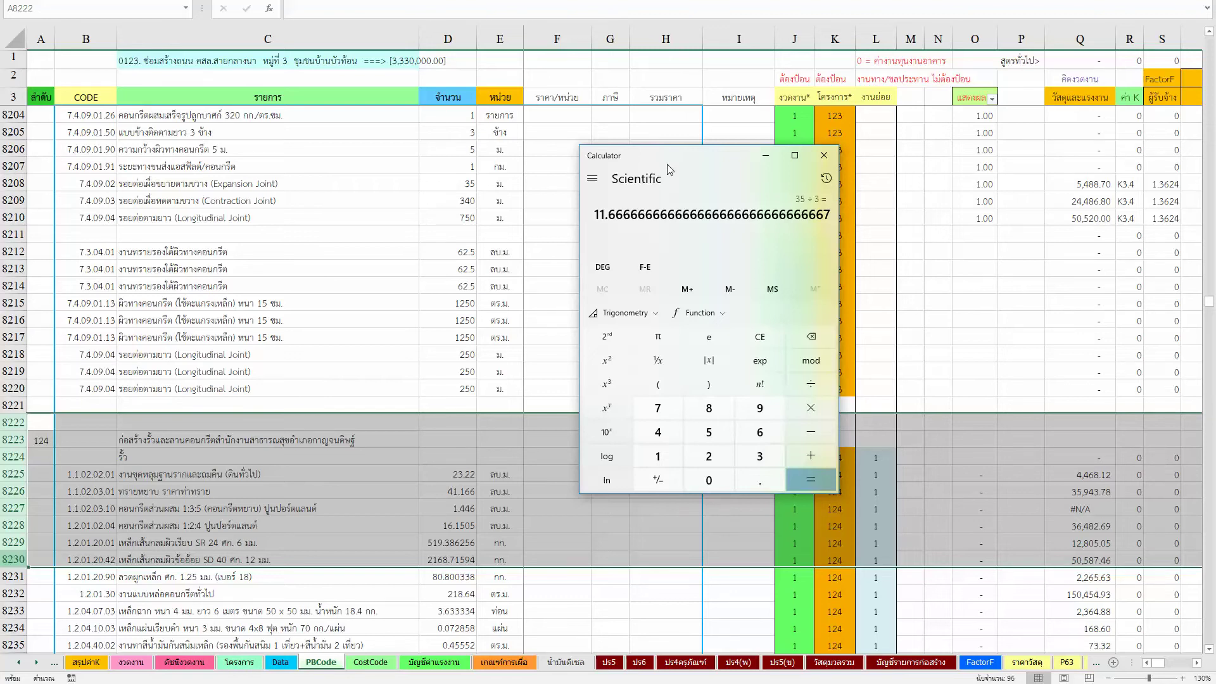
{"action": "type", "text": "5 × 2"}
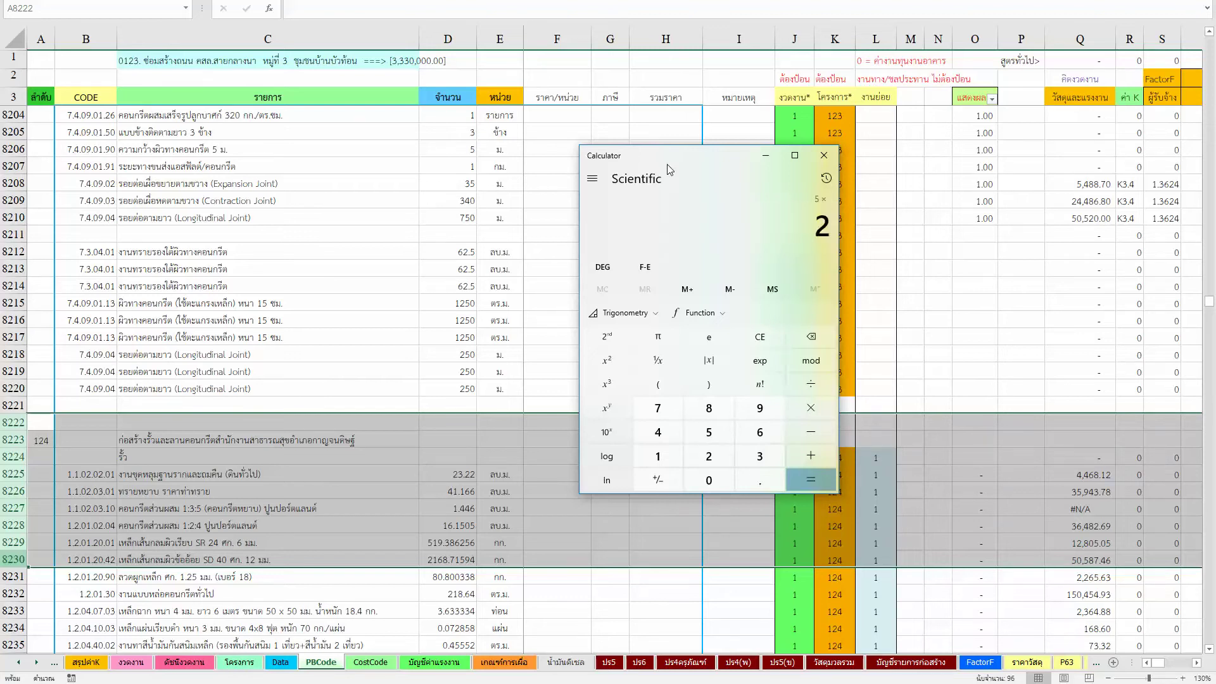
{"action": "key", "text": "Return"}
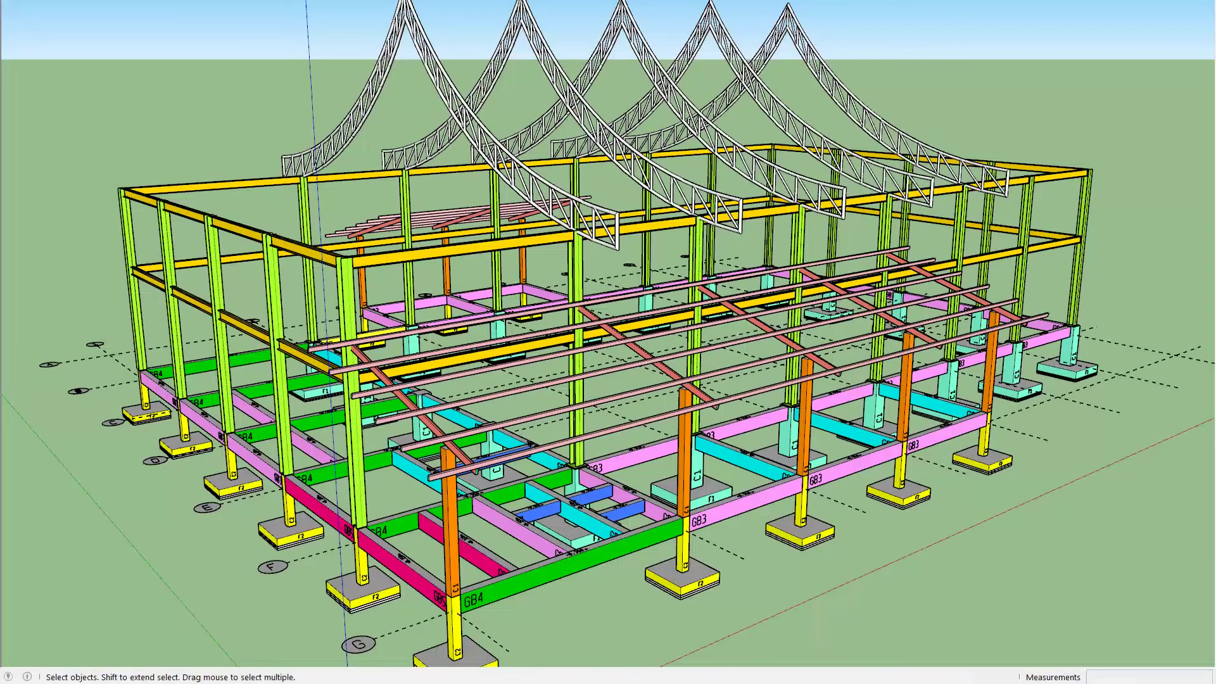
Launch a new SketchUp 2019 window from the taskbar jump list.
{"action": "right_click", "coordinate": [225, 640]}
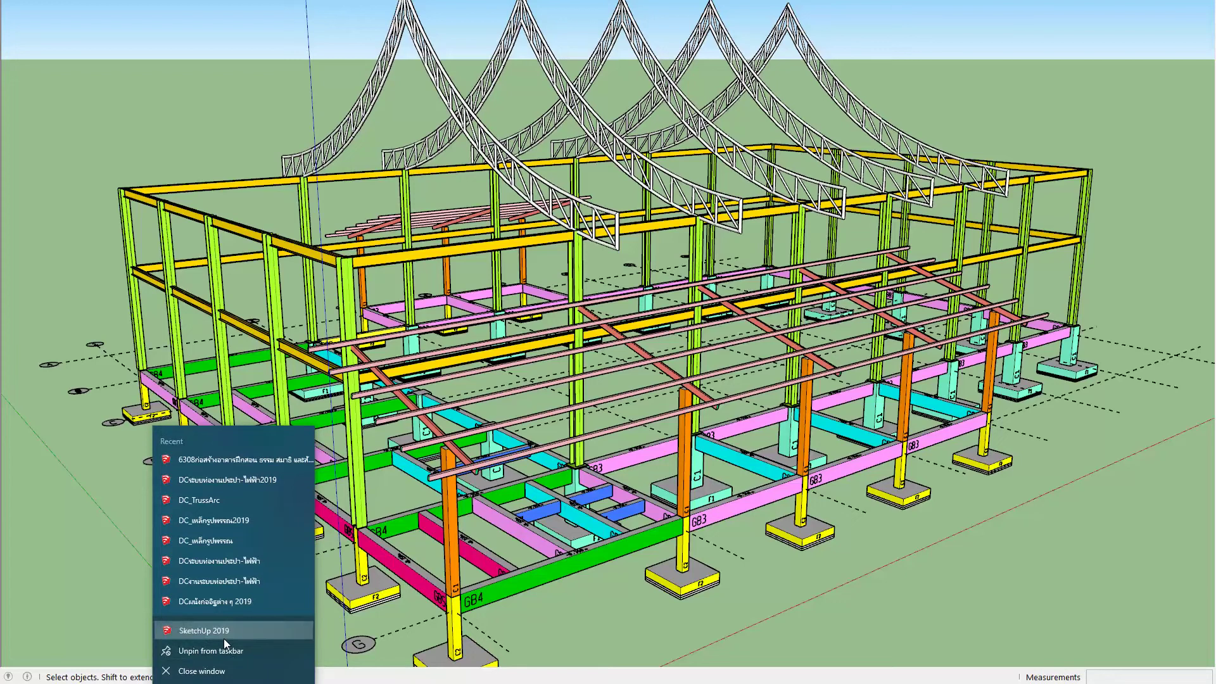
{"action": "left_click", "coordinate": [285, 658]}
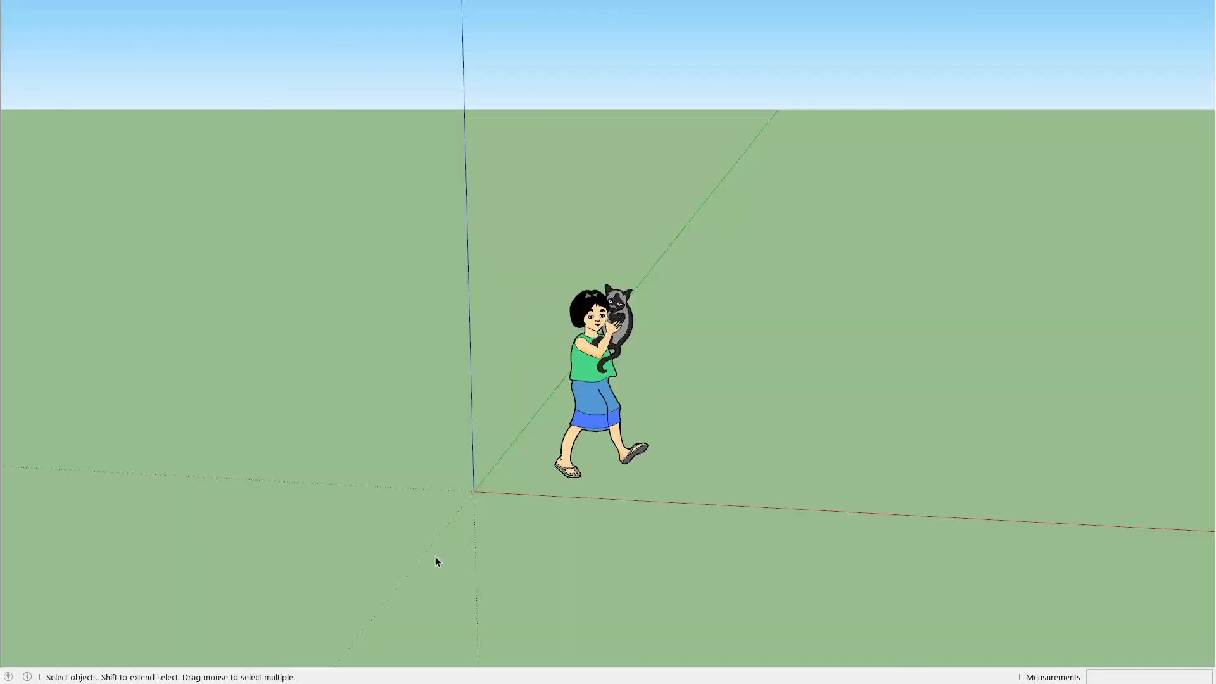
{"action": "mouse_move", "coordinate": [435, 556]}
{"action": "left_mouse_down"}
{"action": "mouse_move", "coordinate": [488, 515]}
{"action": "mouse_move", "coordinate": [725, 496]}
{"action": "mouse_move", "coordinate": [304, 576]}
{"action": "mouse_move", "coordinate": [347, 496]}
{"action": "left_mouse_up"}
Draw the slab rectangle on the ground with typed dimensions.
{"action": "key", "text": "r"}
{"action": "left_click", "coordinate": [264, 490]}
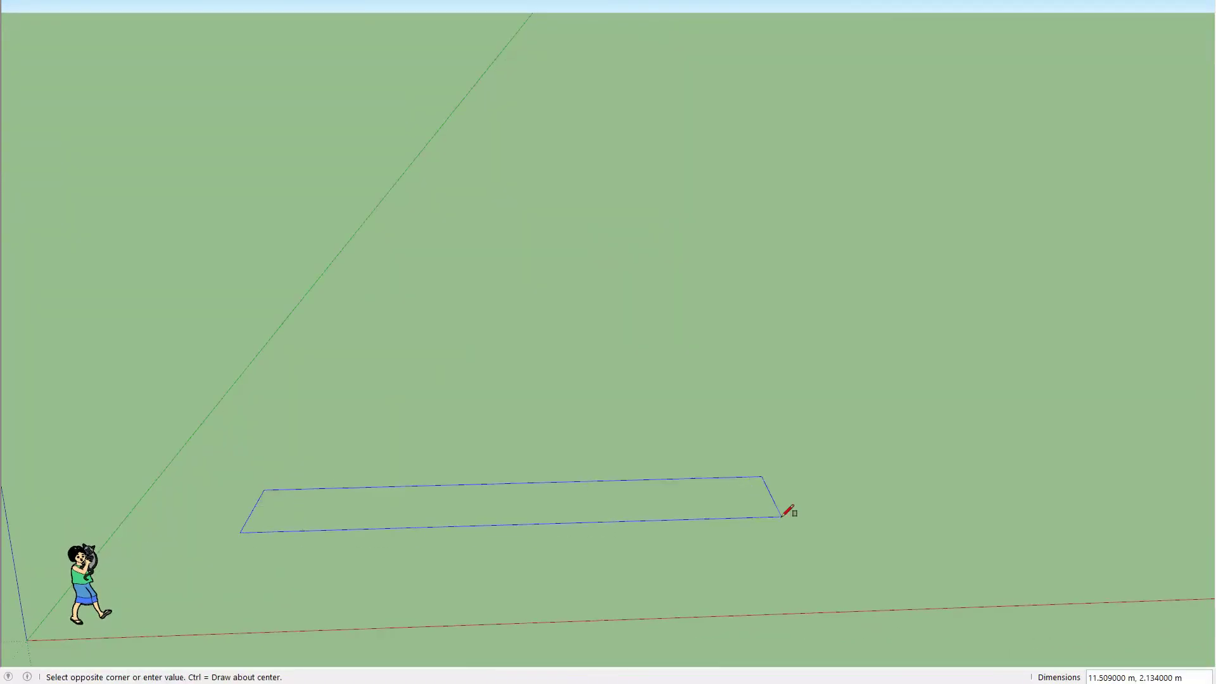
{"action": "type", "text": "750,5"}
{"action": "key", "text": "Return"}
{"action": "mouse_move", "coordinate": [583, 502]}
{"action": "left_mouse_down"}
{"action": "mouse_move", "coordinate": [518, 557]}
{"action": "mouse_move", "coordinate": [567, 552]}
{"action": "left_mouse_up"}
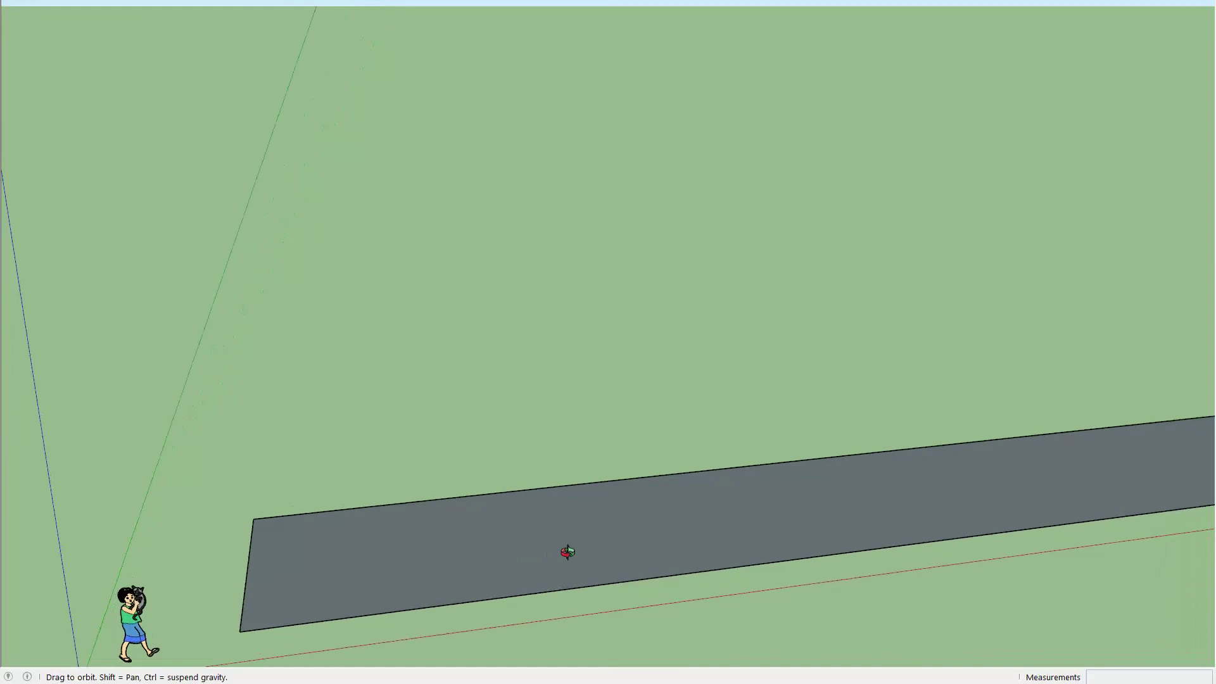
Draw a thin 0.025 × 5 m joint strip beside the slab and begin moving it.
{"action": "key", "text": "space"}
{"action": "left_click", "coordinate": [515, 568]}
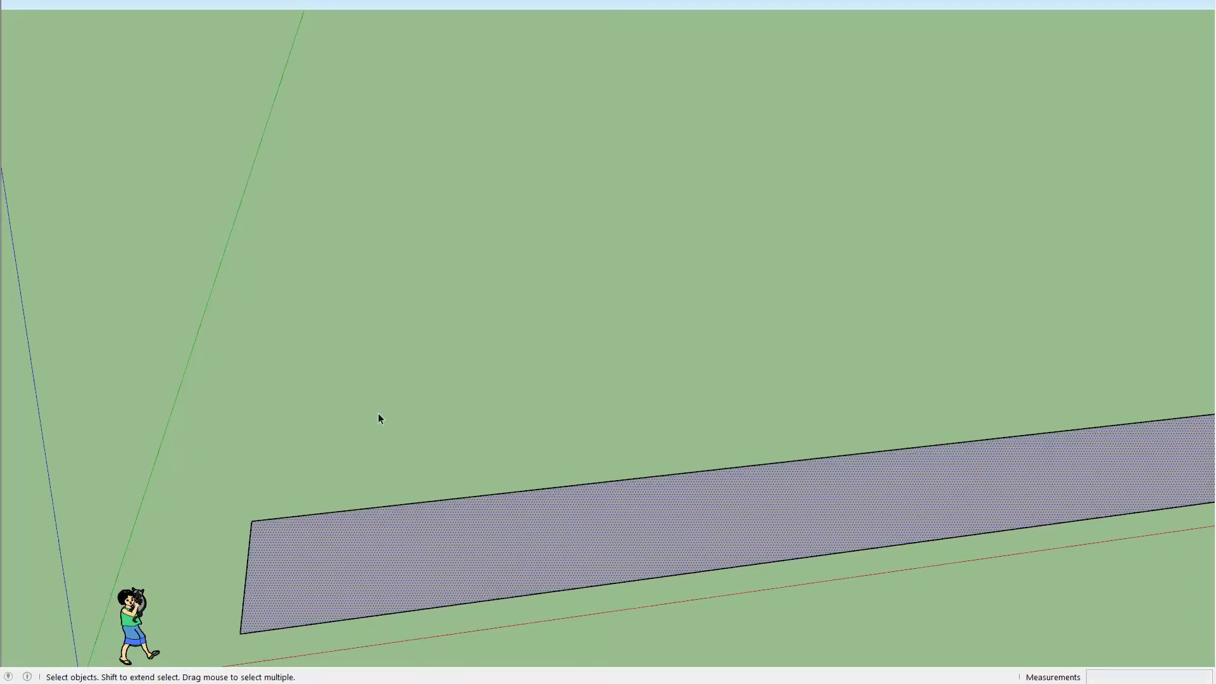
{"action": "key", "text": "r"}
{"action": "left_click", "coordinate": [371, 338]}
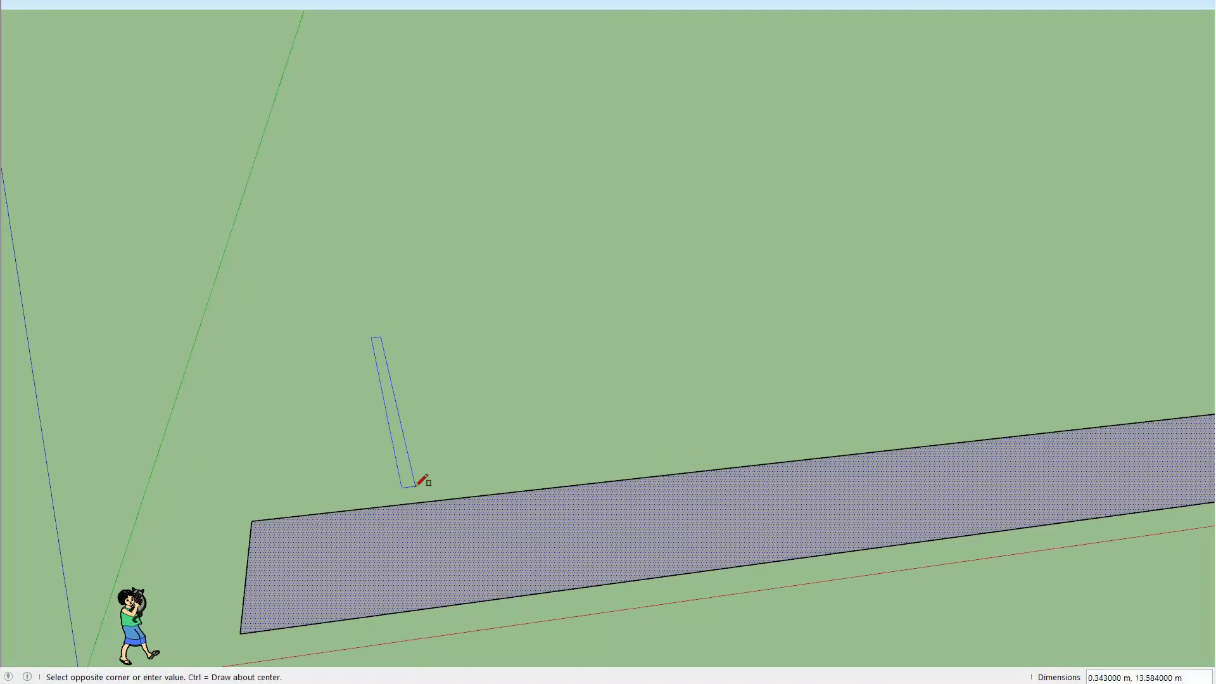
{"action": "type", "text": ".025,5"}
{"action": "key", "text": "Return"}
{"action": "key", "text": "space"}
{"action": "left_click_drag", "start_coordinate": [346, 311], "coordinate": [419, 411]}
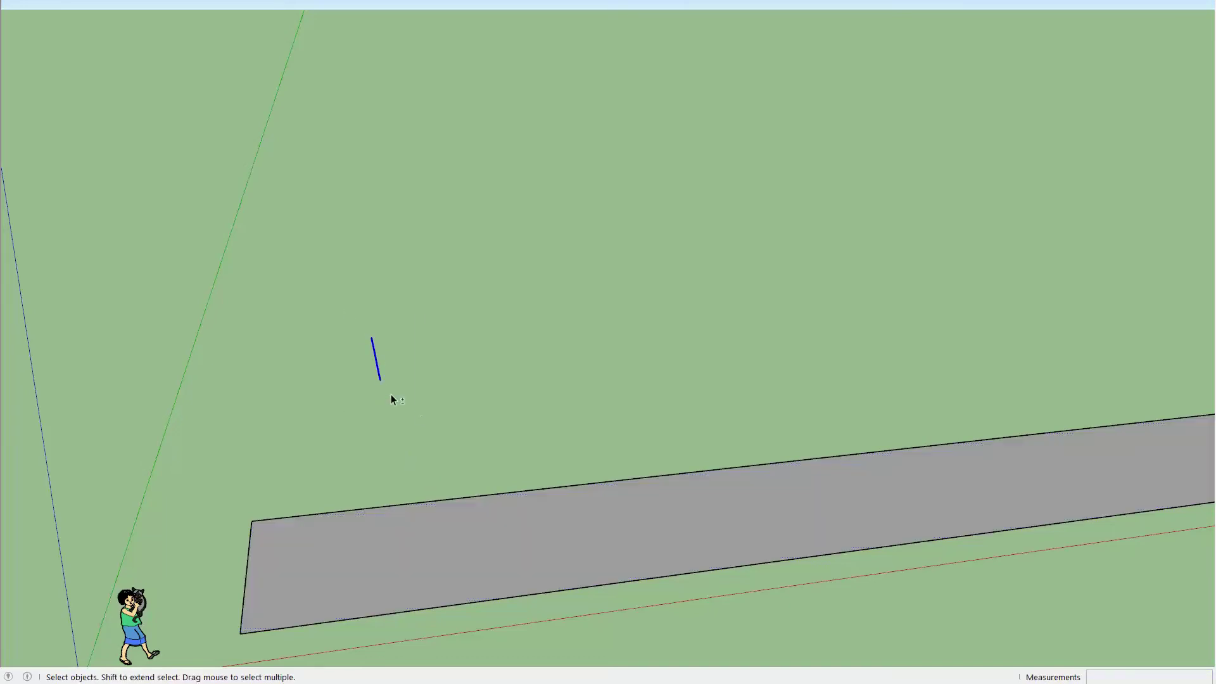
{"action": "scroll", "coordinate": [391, 395], "scroll_direction": "up", "scroll_amount": 3}
{"action": "key", "text": "m"}
{"action": "left_click", "coordinate": [378, 375]}
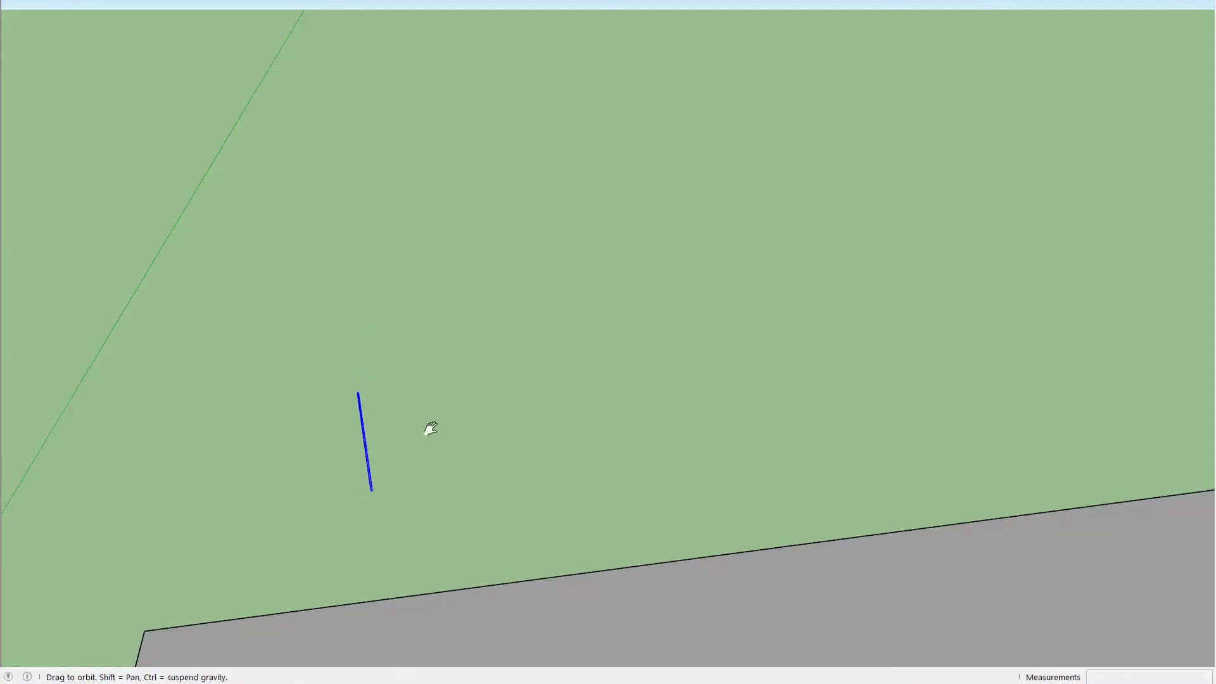
{"action": "scroll", "coordinate": [526, 505], "scroll_direction": "down", "scroll_amount": 3}
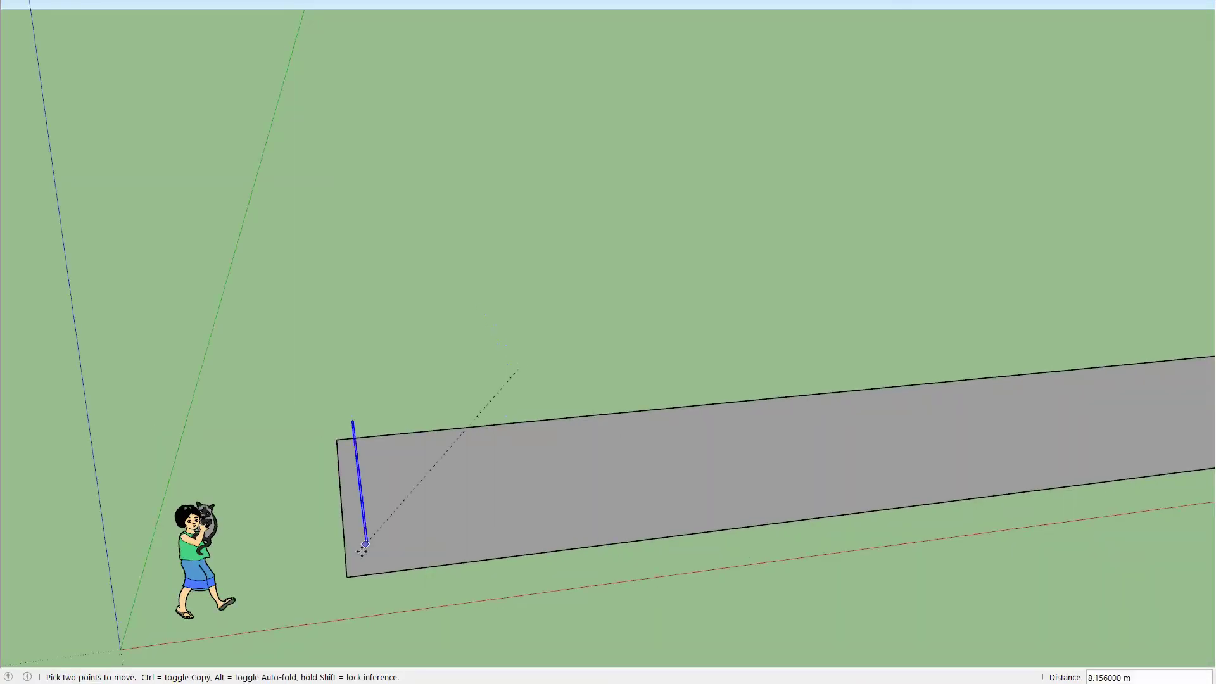
Place the joint strip on the slab's left edge.
{"action": "left_click", "coordinate": [345, 575]}
{"action": "scroll", "coordinate": [346, 572], "scroll_direction": "up", "scroll_amount": 2}
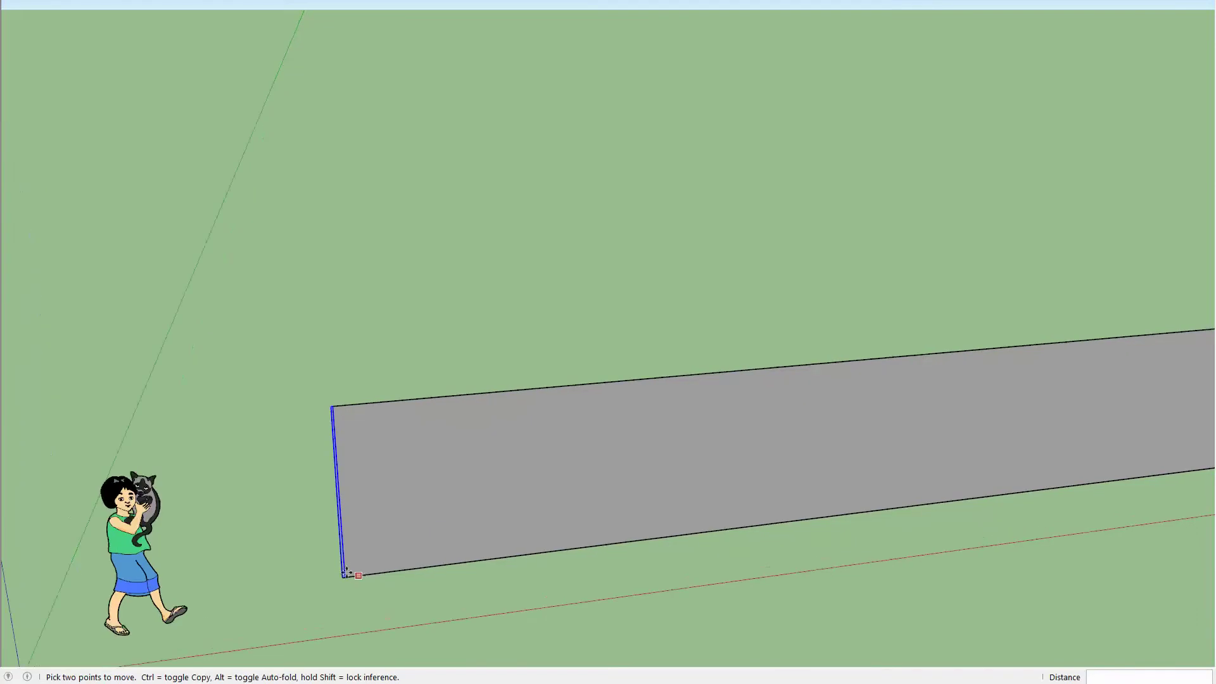
{"action": "scroll", "coordinate": [345, 574], "scroll_direction": "up", "scroll_amount": 2}
{"action": "scroll", "coordinate": [335, 581], "scroll_direction": "up", "scroll_amount": 1}
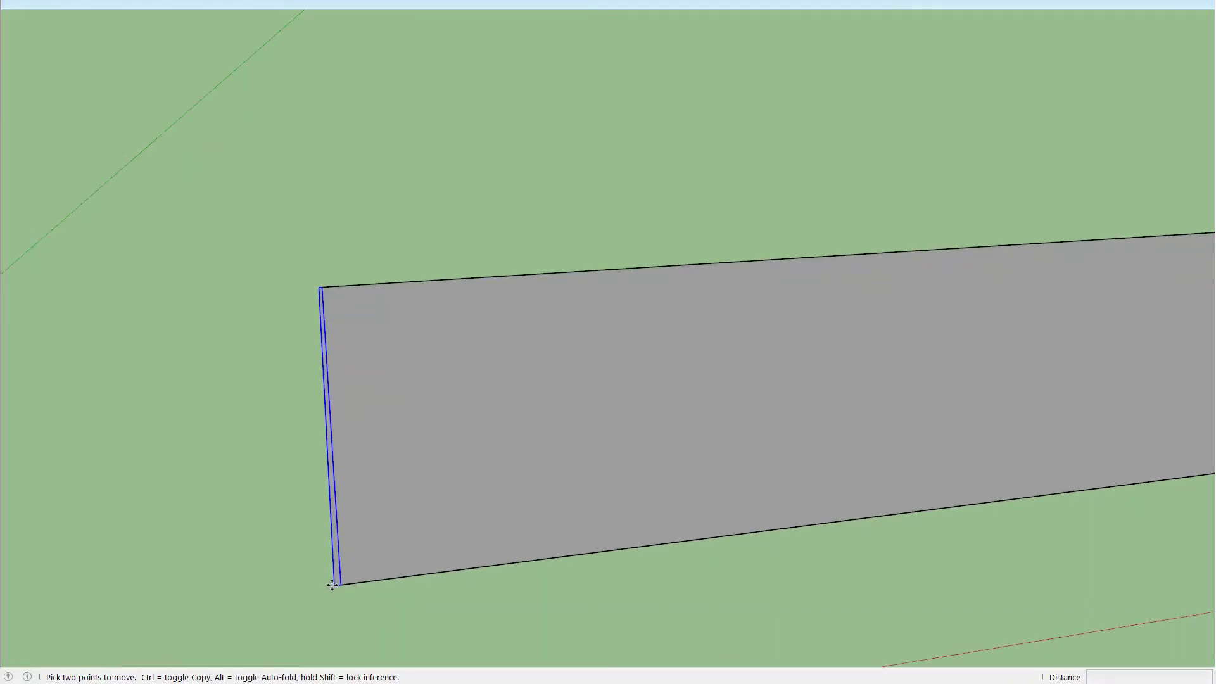
Copy the joint strip 10 m along the slab to mark the first panel.
{"action": "key", "text": "ctrl"}
{"action": "left_click", "coordinate": [332, 584]}
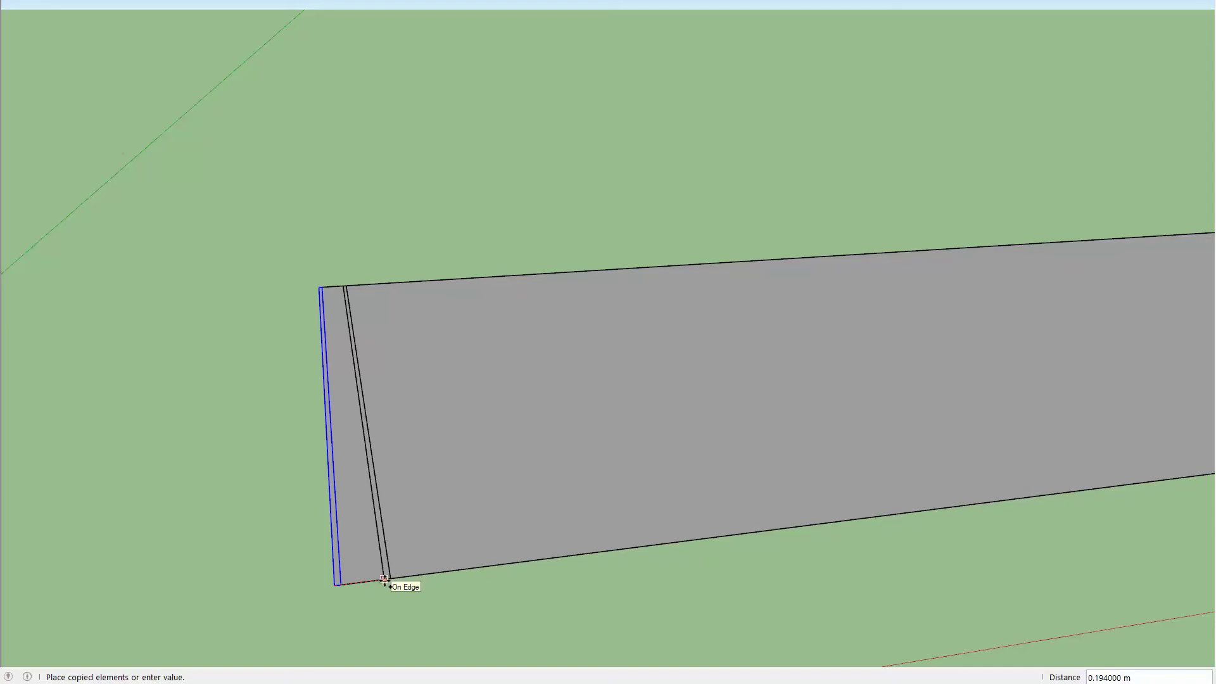
{"action": "type", "text": "2"}
{"action": "key", "text": "Return"}
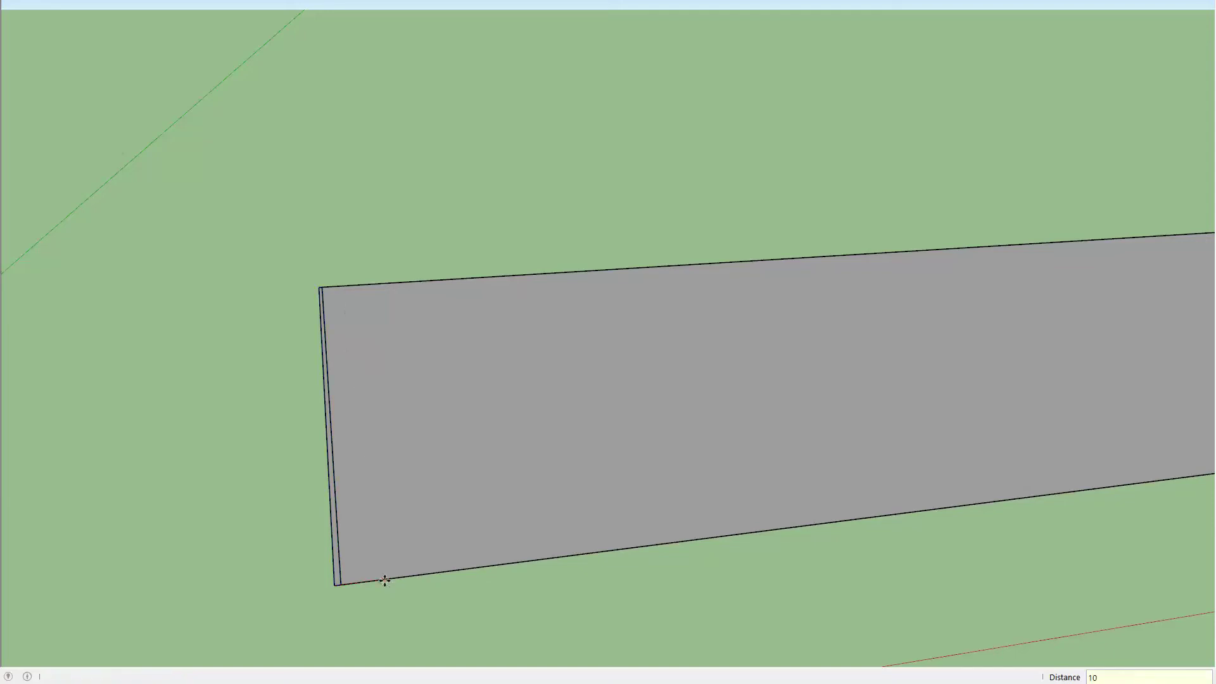
{"action": "scroll", "coordinate": [405, 576], "scroll_direction": "down", "scroll_amount": 1}
{"action": "scroll", "coordinate": [396, 535], "scroll_direction": "down", "scroll_amount": 2}
{"action": "key", "text": "space"}
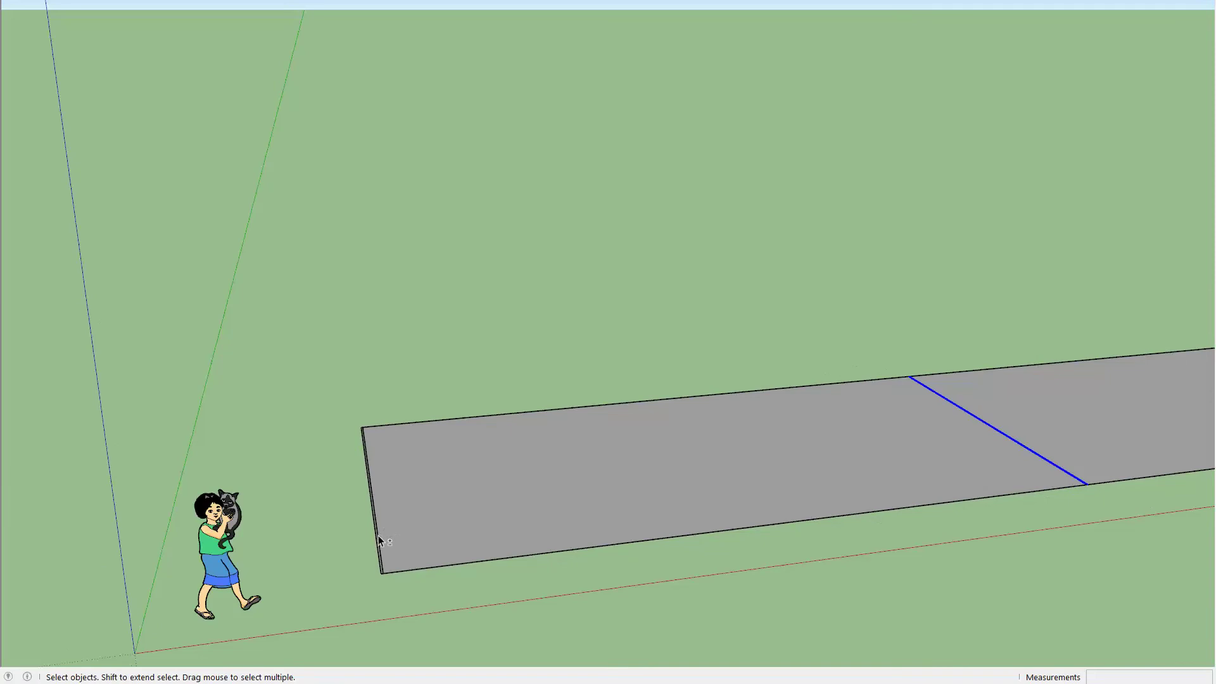
{"action": "left_click", "coordinate": [378, 534], "text": "shift"}
{"action": "scroll", "coordinate": [848, 462], "scroll_direction": "down", "scroll_amount": 3}
Copy the joint line a set distance along the slab.
{"action": "scroll", "coordinate": [681, 496], "scroll_direction": "down", "scroll_amount": 2}
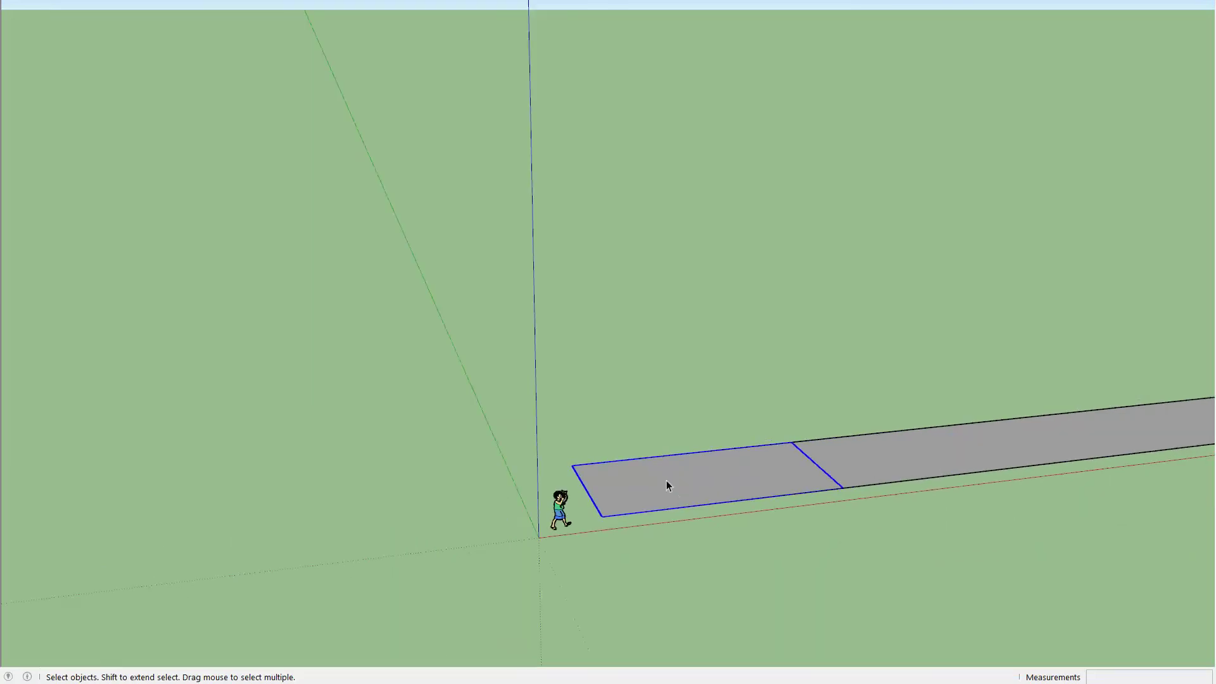
{"action": "mouse_move", "coordinate": [668, 483]}
{"action": "left_mouse_down"}
{"action": "mouse_move", "coordinate": [666, 467]}
{"action": "mouse_move", "coordinate": [470, 489]}
{"action": "left_mouse_up"}
{"action": "scroll", "coordinate": [470, 489], "scroll_direction": "down", "scroll_amount": 2}
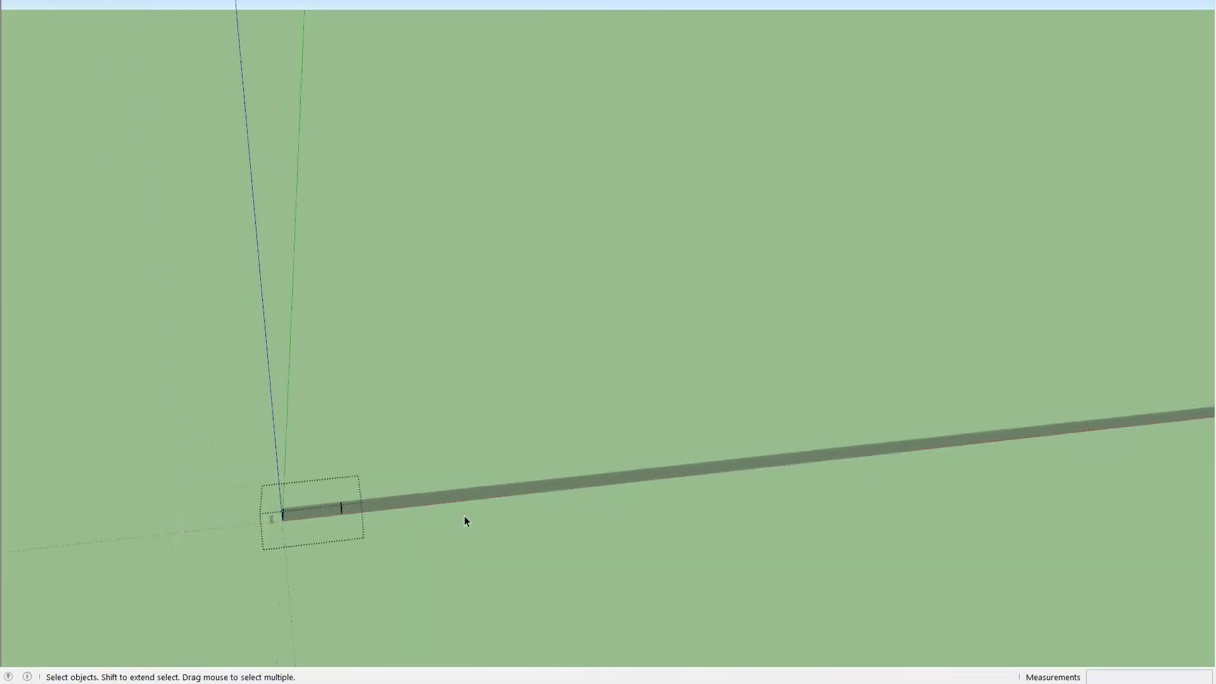
{"action": "key", "text": "m"}
{"action": "key", "text": "ctrl"}
{"action": "left_click", "coordinate": [341, 505]}
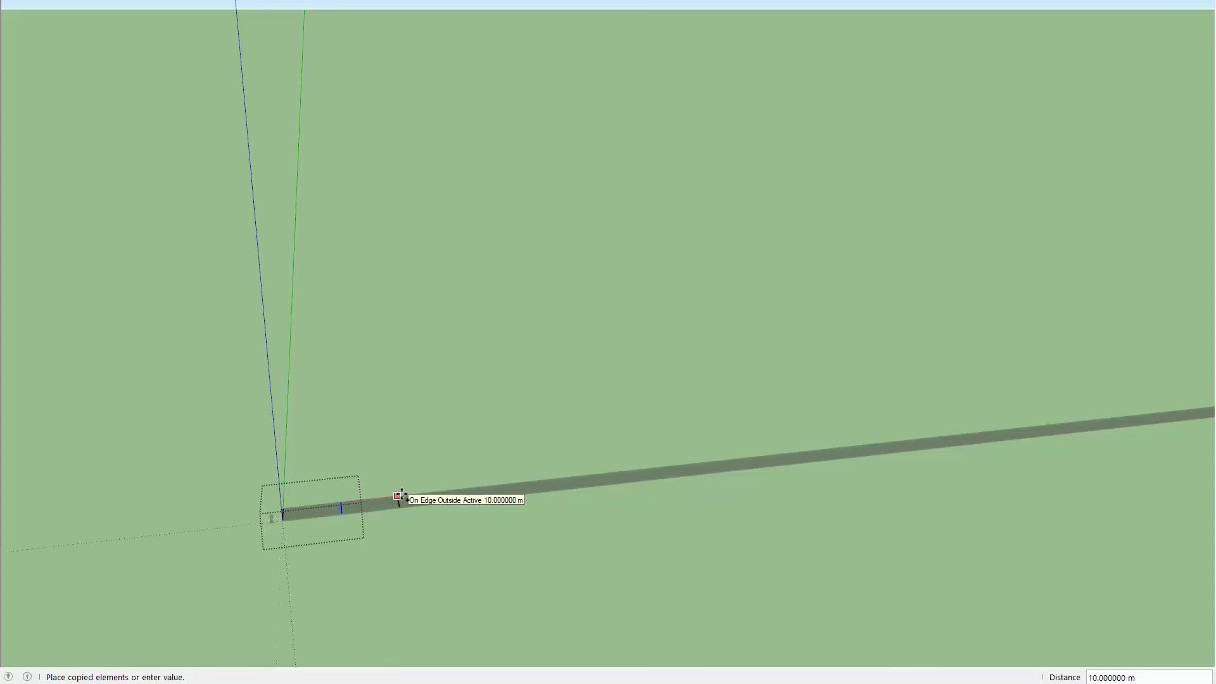
{"action": "type", "text": "10"}
{"action": "key", "text": "Return"}
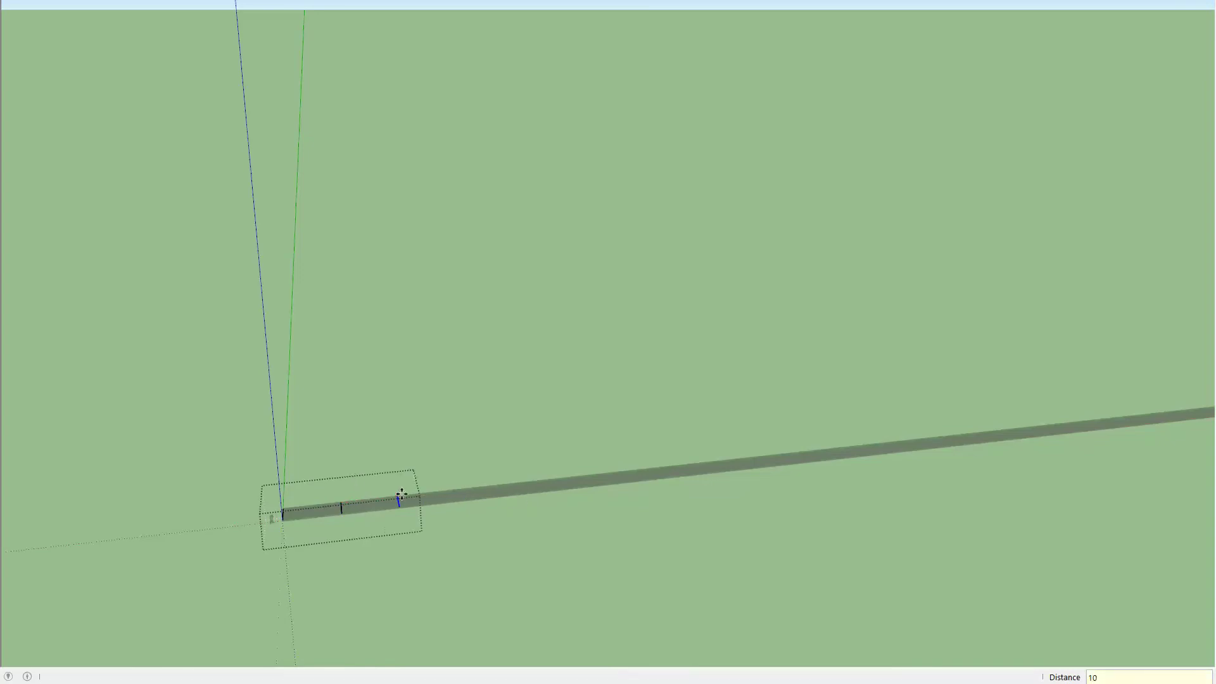
{"action": "type", "text": "25"}
{"action": "key", "text": "Return"}
Undo the misplaced copy and array the joint 25 times at 10 m spacing.
{"action": "type", "text": "*"}
{"action": "key", "text": "ctrl+z"}
{"action": "left_click", "coordinate": [402, 493]}
{"action": "type", "text": "2"}
{"action": "key", "text": "Return"}
{"action": "scroll", "coordinate": [373, 469], "scroll_direction": "down", "scroll_amount": 3}
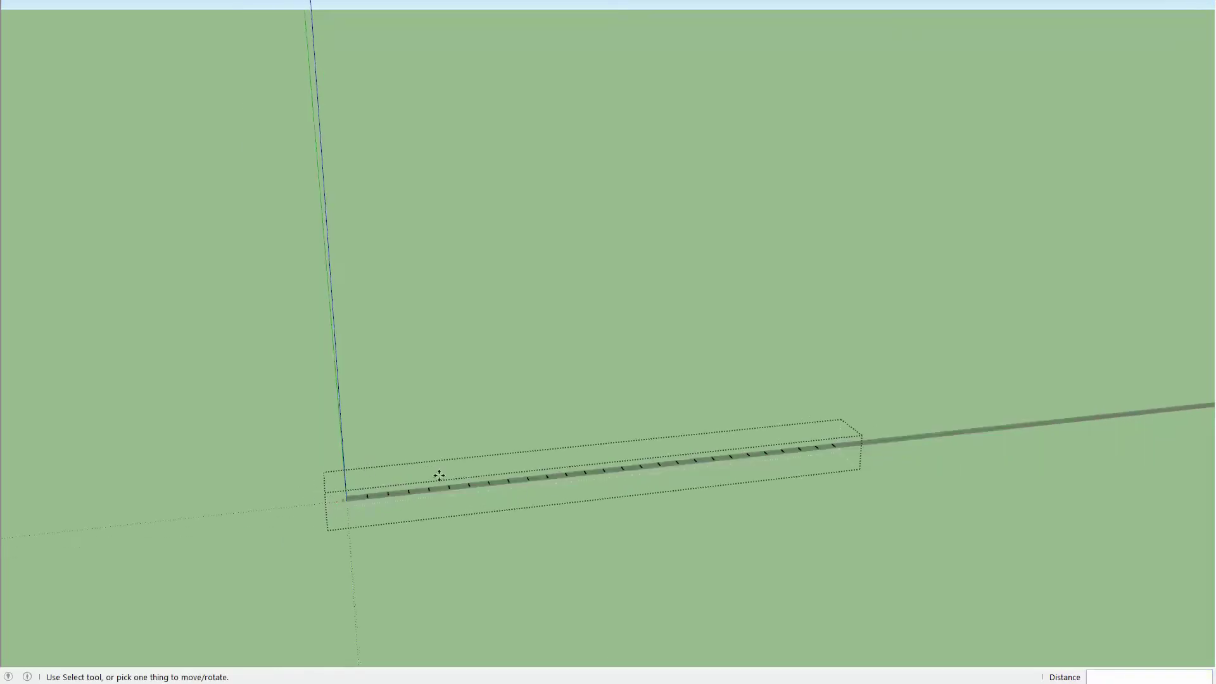
{"action": "scroll", "coordinate": [342, 500], "scroll_direction": "up", "scroll_amount": 3}
Dimension the strip from its left end to a far joint.
{"action": "key", "text": "d"}
{"action": "left_click", "coordinate": [278, 518]}
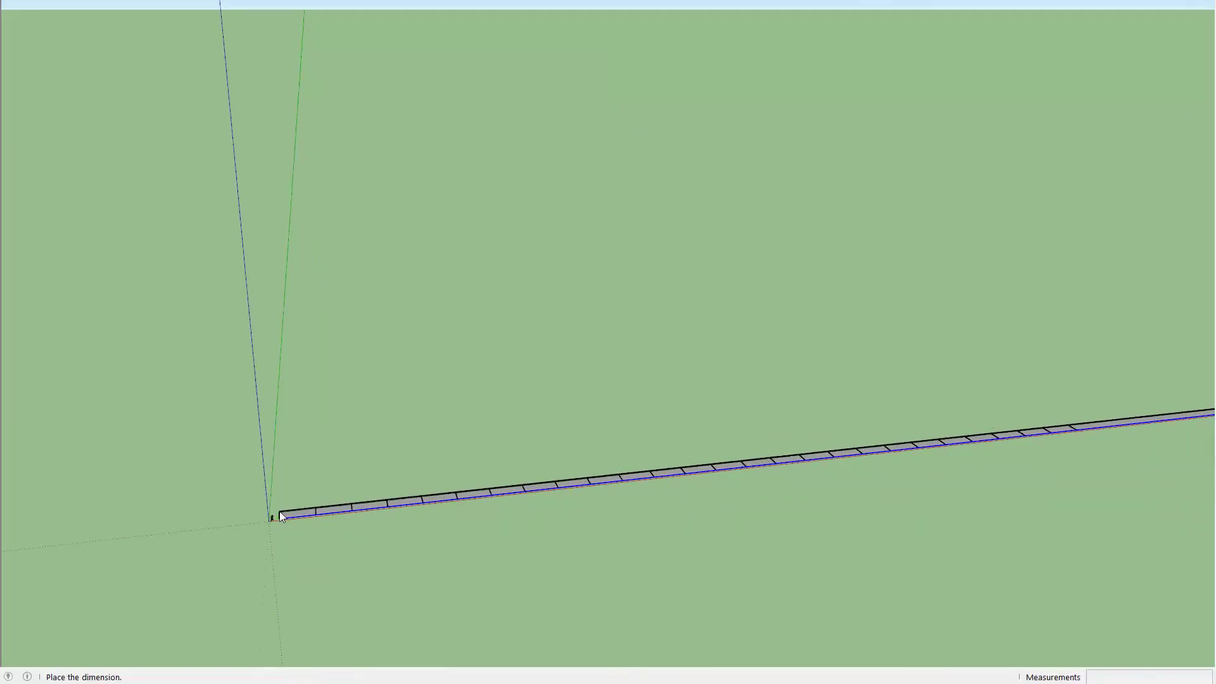
{"action": "key", "text": "Escape"}
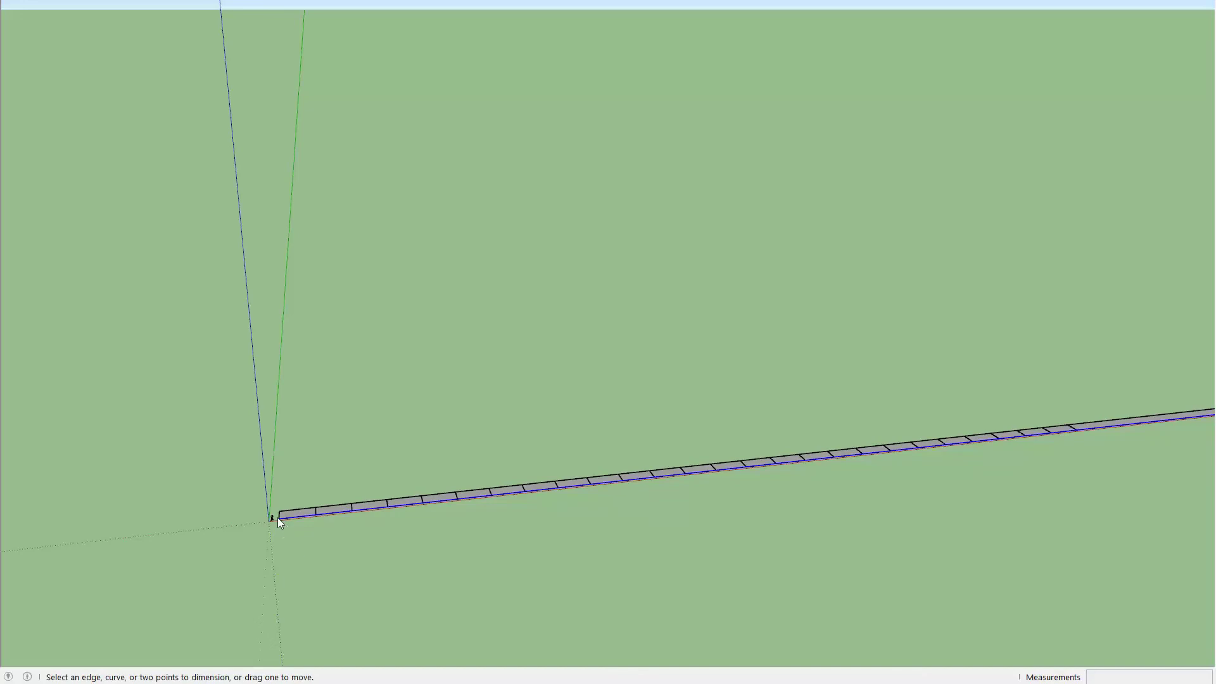
{"action": "left_click", "coordinate": [279, 519]}
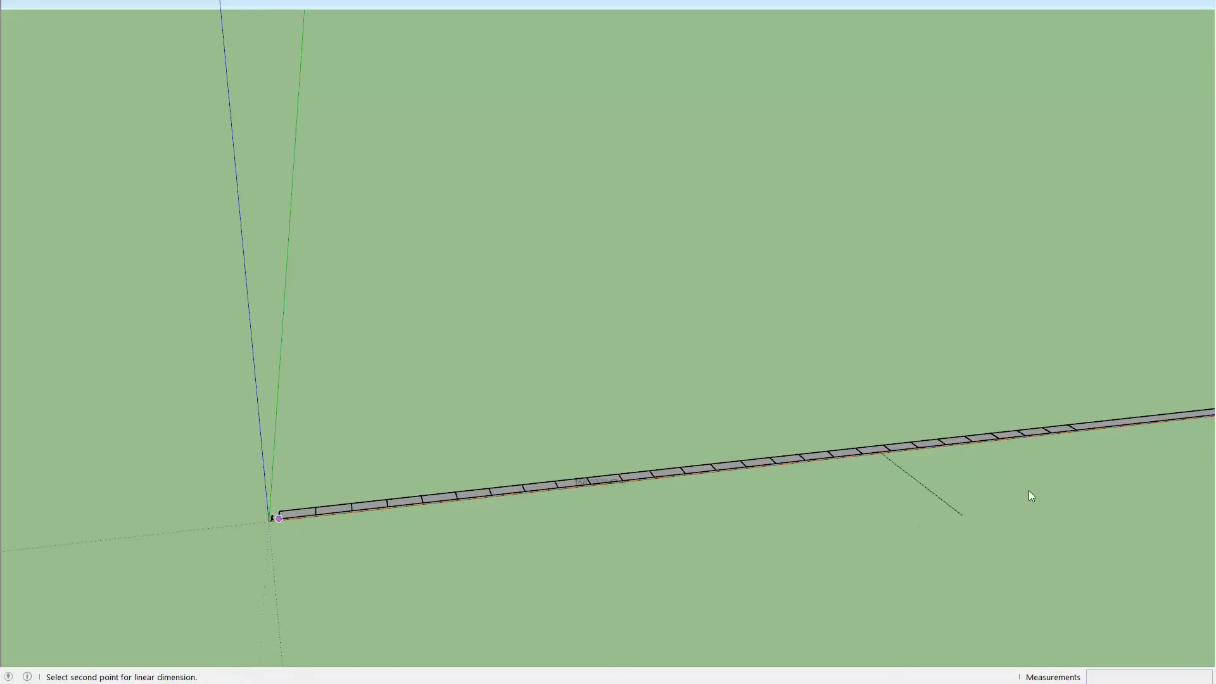
{"action": "left_click", "coordinate": [1076, 431]}
{"action": "left_click", "coordinate": [1098, 462]}
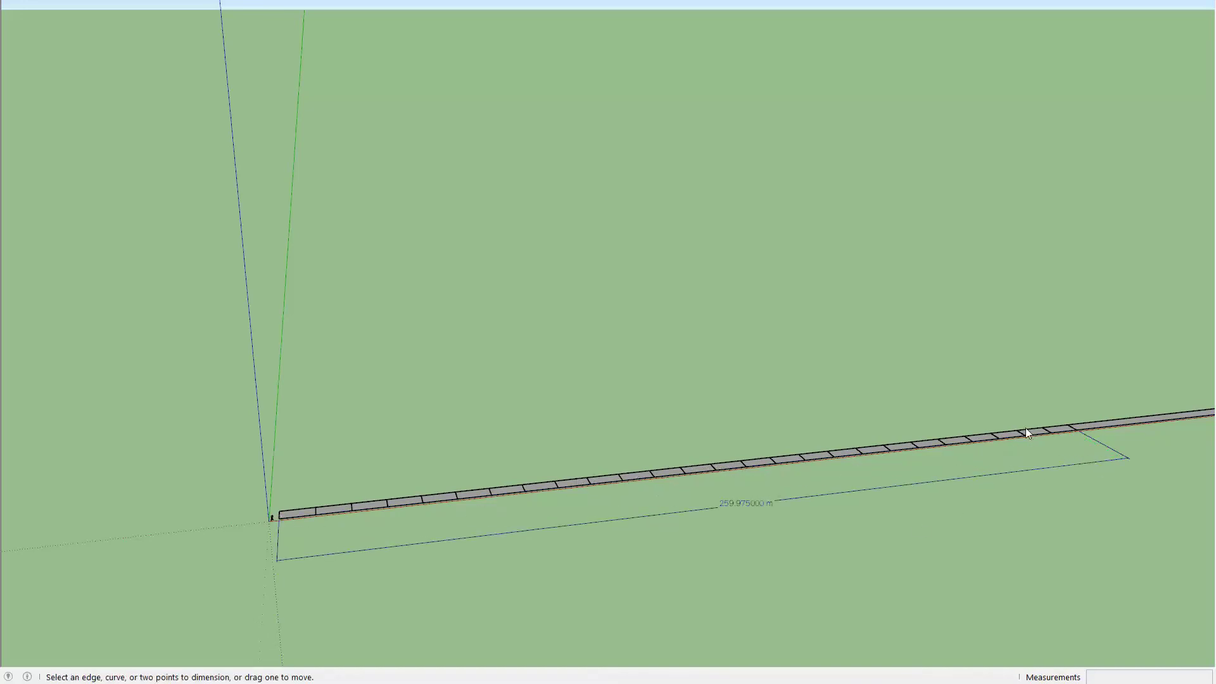
Erase the incorrect 259.975 m dimension.
{"action": "key", "text": "space"}
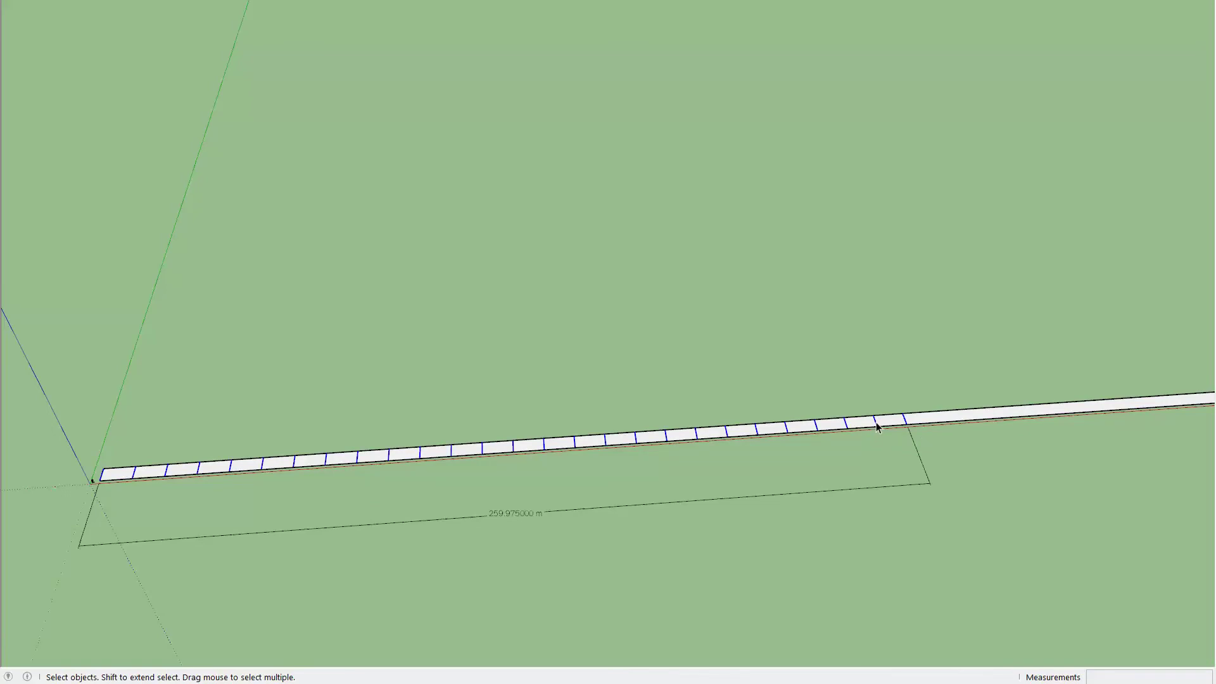
{"action": "left_click", "coordinate": [877, 427]}
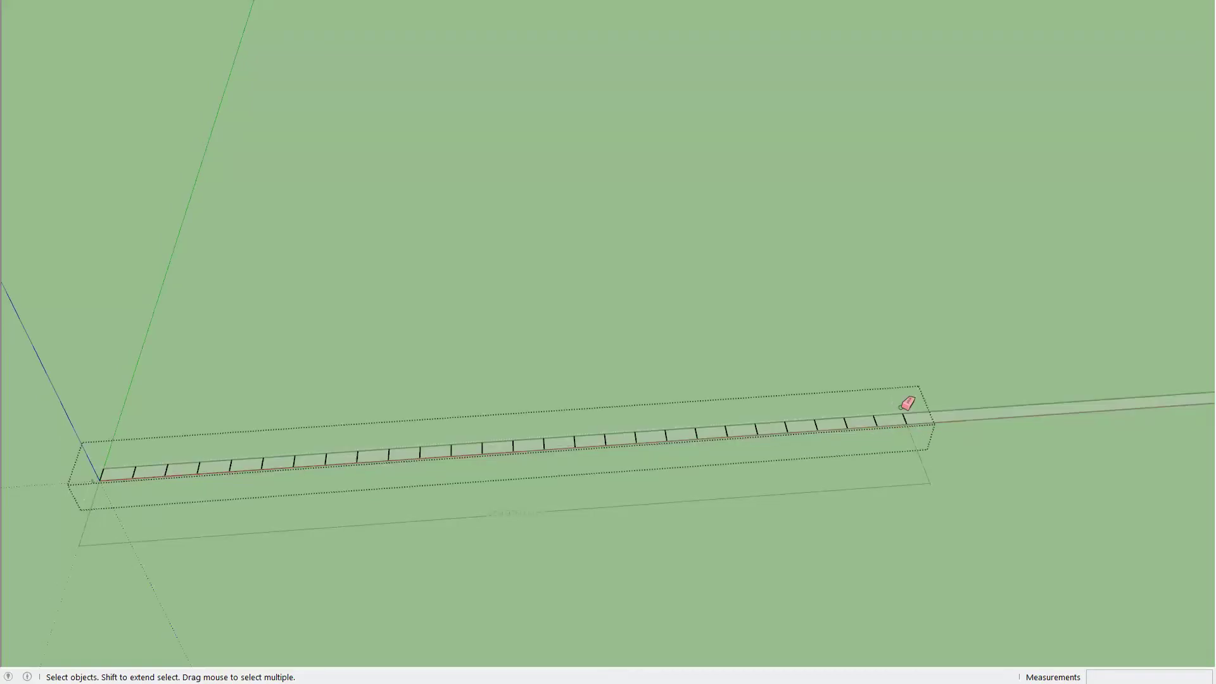
{"action": "key", "text": "e"}
{"action": "scroll", "coordinate": [938, 409], "scroll_direction": "down", "scroll_amount": 2}
{"action": "key", "text": "space"}
{"action": "left_click", "coordinate": [902, 431]}
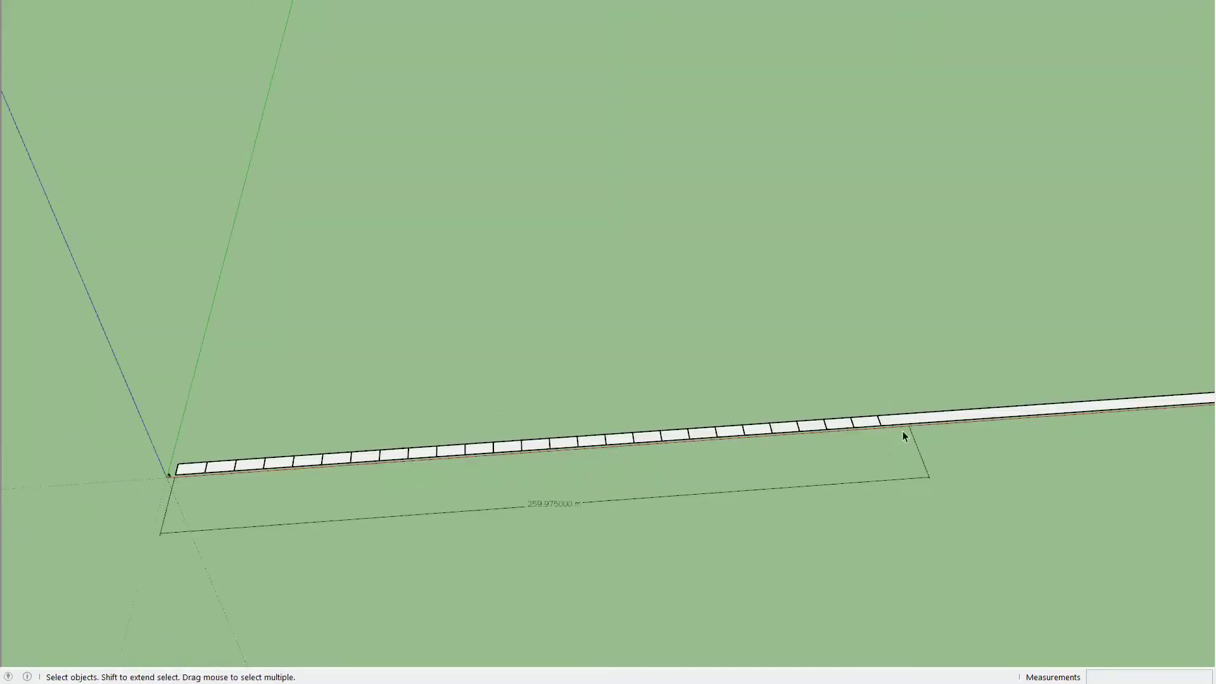
{"action": "key", "text": "d"}
{"action": "key", "text": "e"}
{"action": "left_click", "coordinate": [923, 457]}
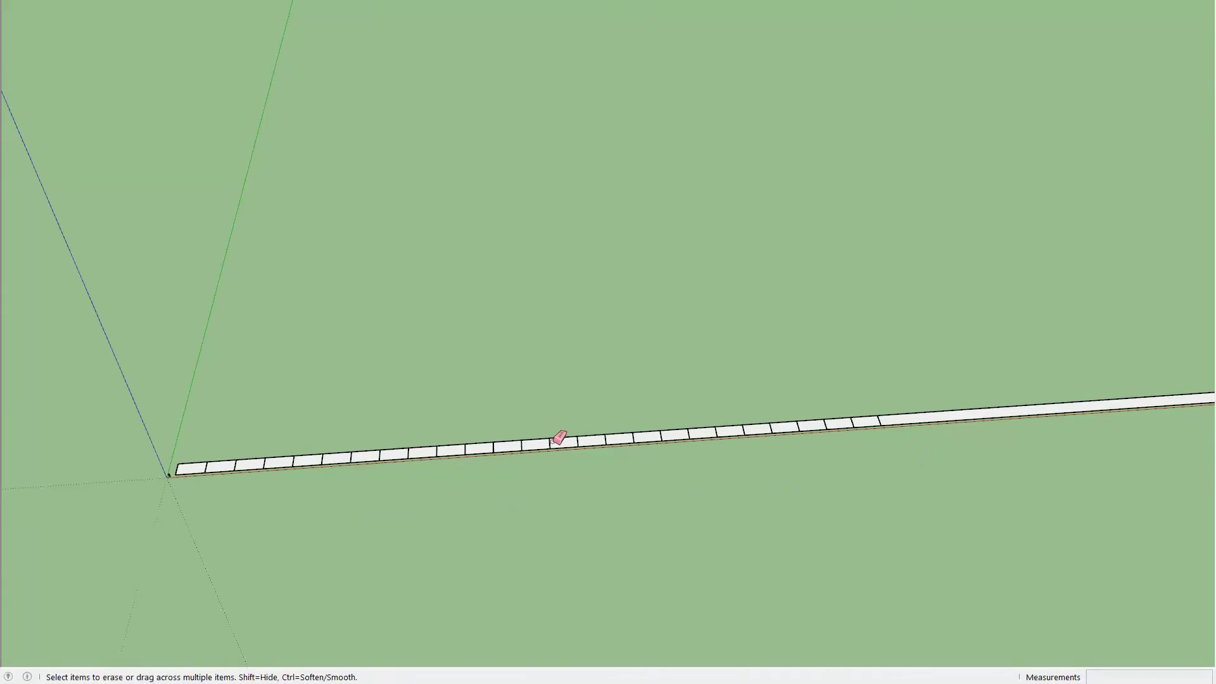
Dimension 250 m from the slab start to the last joint, placed above the strip.
{"action": "key", "text": "d"}
{"action": "left_click", "coordinate": [178, 464]}
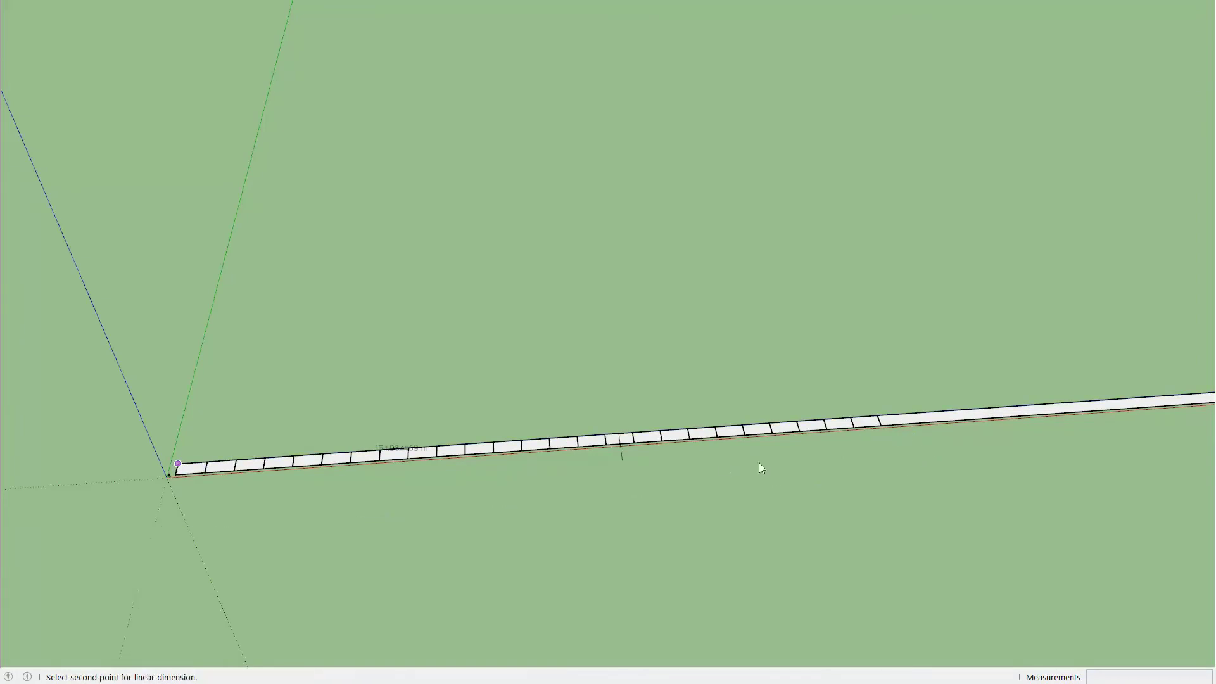
{"action": "left_click", "coordinate": [878, 417]}
{"action": "left_click", "coordinate": [854, 385]}
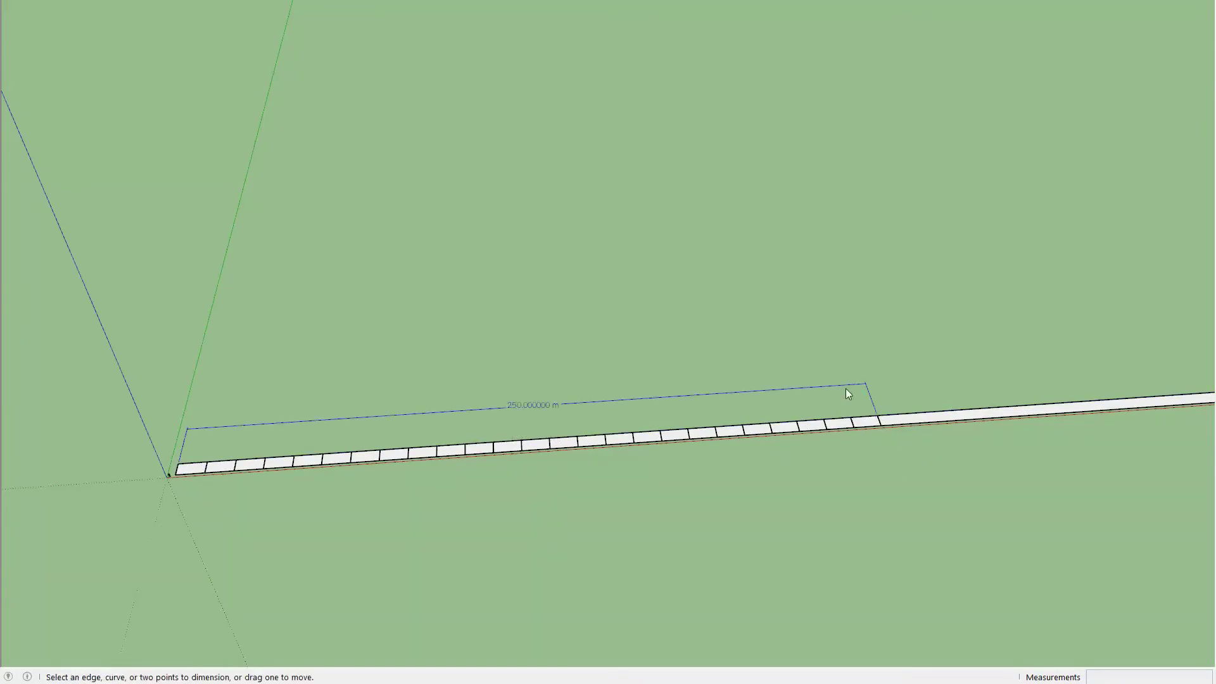
{"action": "key", "text": "space"}
{"action": "left_click_drag", "start_coordinate": [463, 426], "coordinate": [608, 448]}
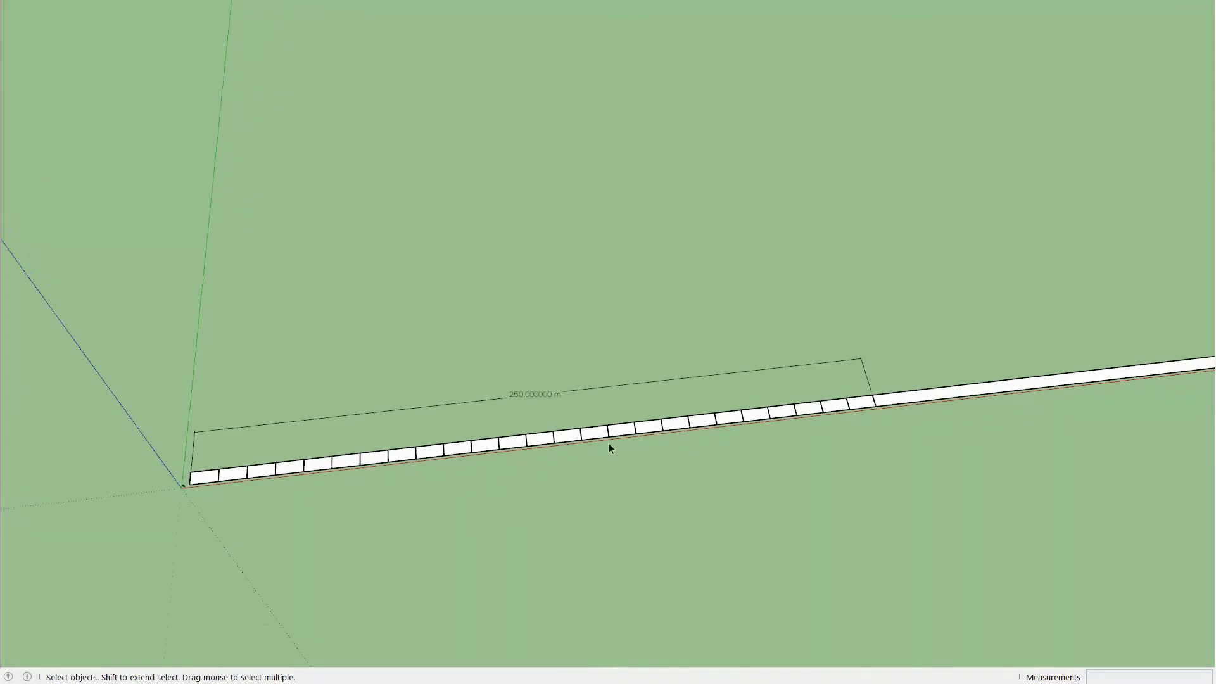
{"action": "scroll", "coordinate": [372, 457], "scroll_direction": "up", "scroll_amount": 2}
{"action": "left_click_drag", "start_coordinate": [383, 459], "coordinate": [285, 449]}
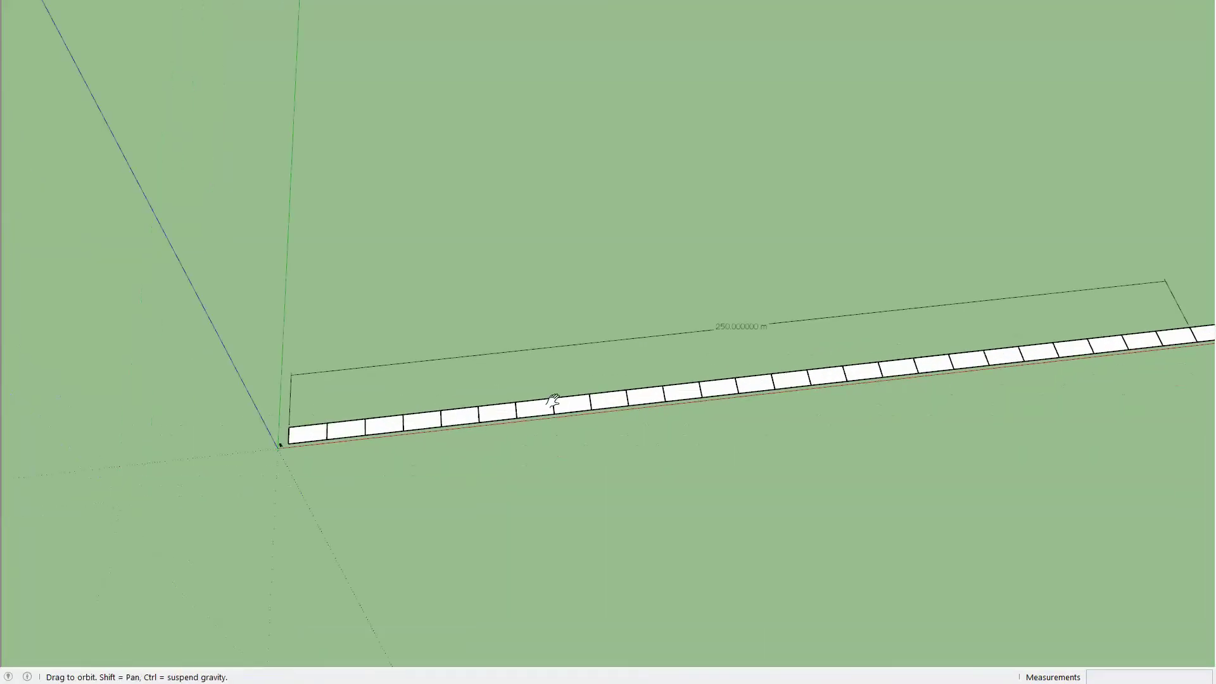
{"action": "scroll", "coordinate": [285, 449], "scroll_direction": "up", "scroll_amount": 1}
{"action": "scroll", "coordinate": [286, 450], "scroll_direction": "up", "scroll_amount": 2}
{"action": "scroll", "coordinate": [302, 453], "scroll_direction": "up", "scroll_amount": 1}
Draw a thin 0.025 by 6 marker rectangle below the slab strip's start.
{"action": "scroll", "coordinate": [302, 452], "scroll_direction": "up", "scroll_amount": 2}
{"action": "key", "text": "r"}
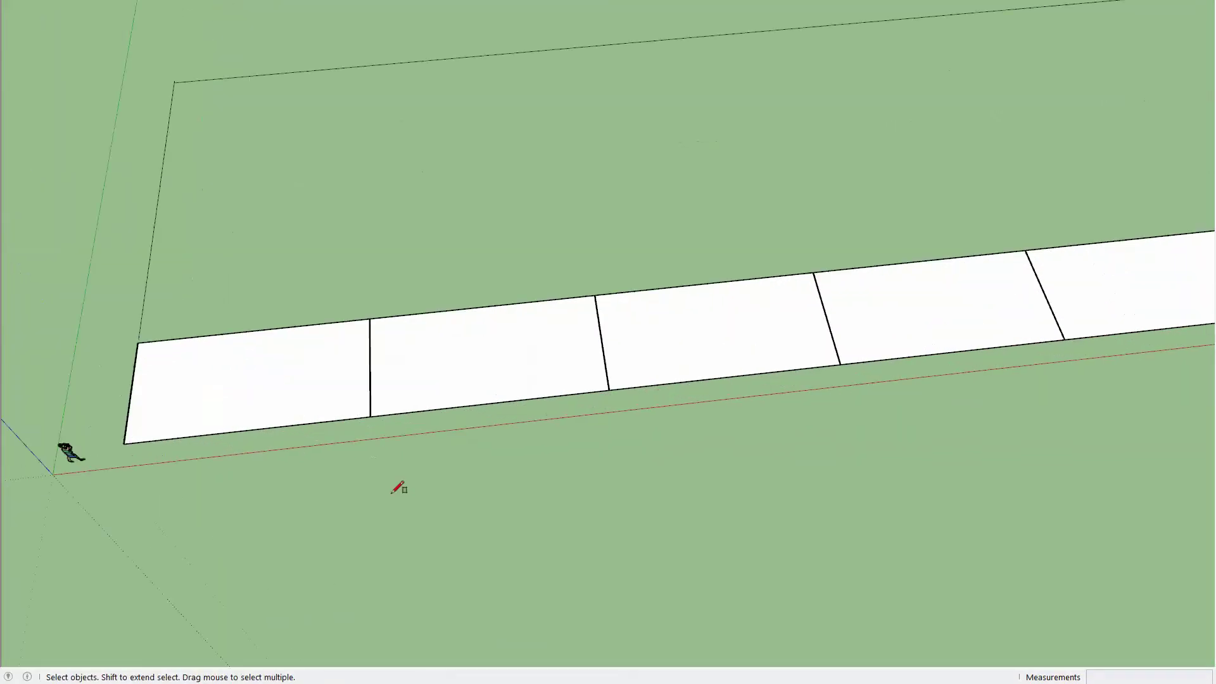
{"action": "left_click", "coordinate": [367, 469]}
{"action": "scroll", "coordinate": [383, 537], "scroll_direction": "down", "scroll_amount": 2}
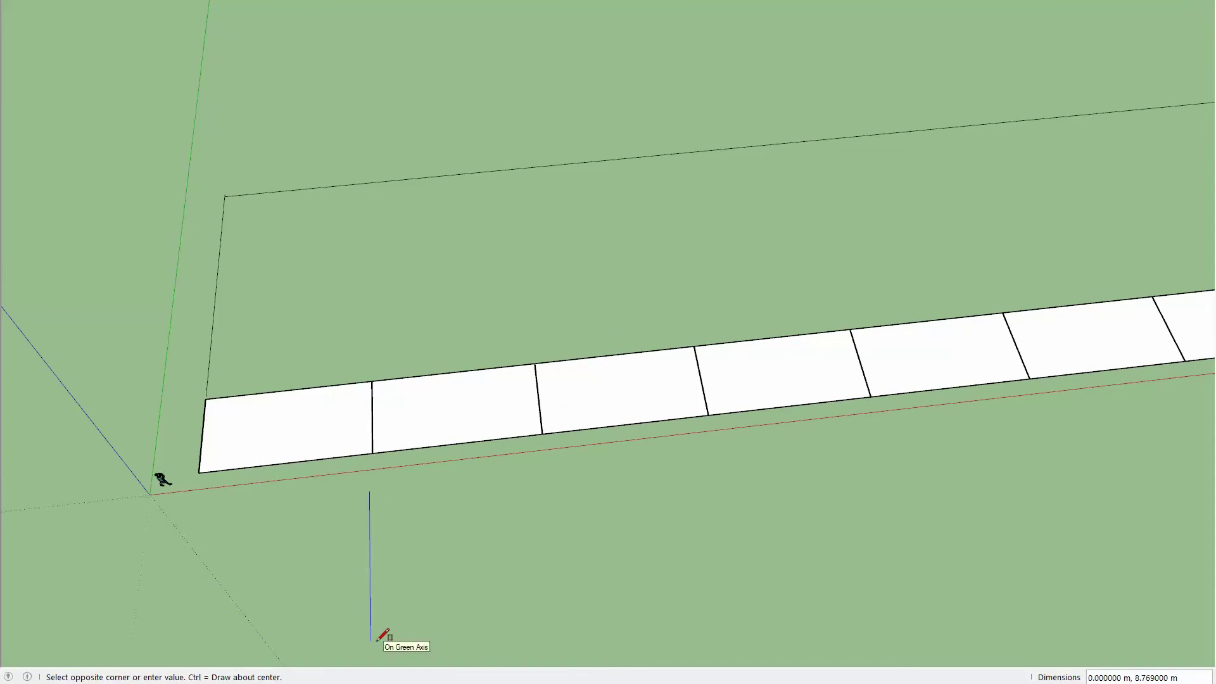
{"action": "type", "text": ".0"}
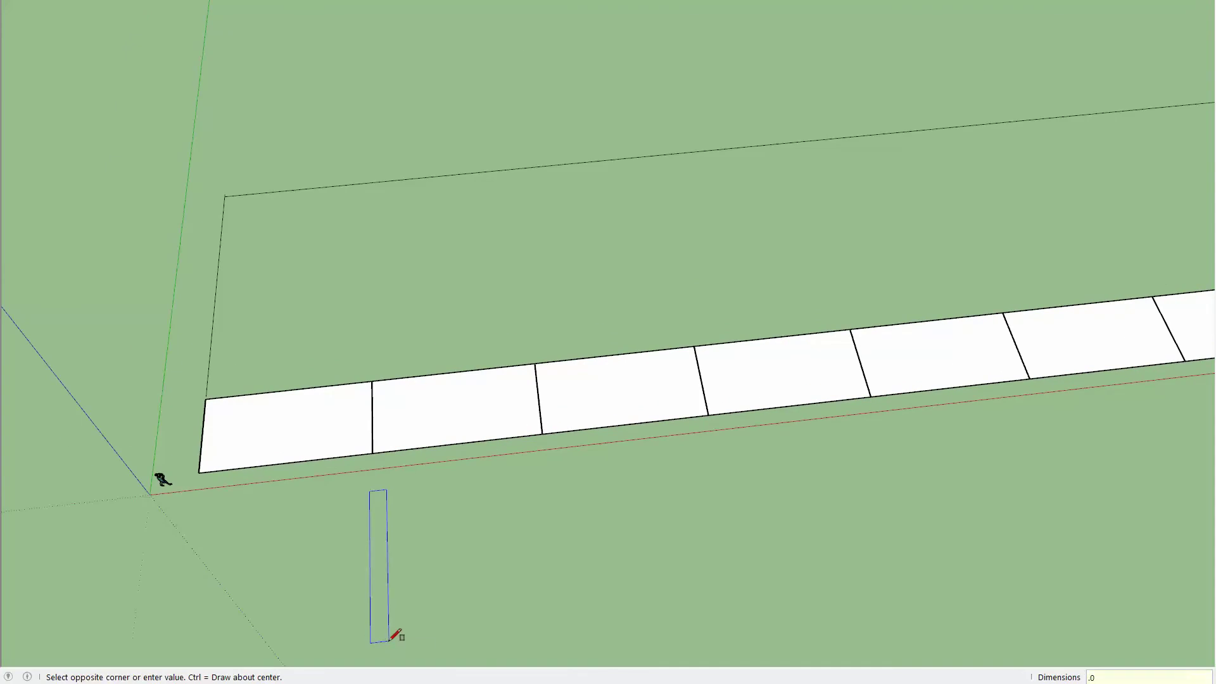
{"action": "type", "text": "25,6"}
{"action": "key", "text": "Return"}
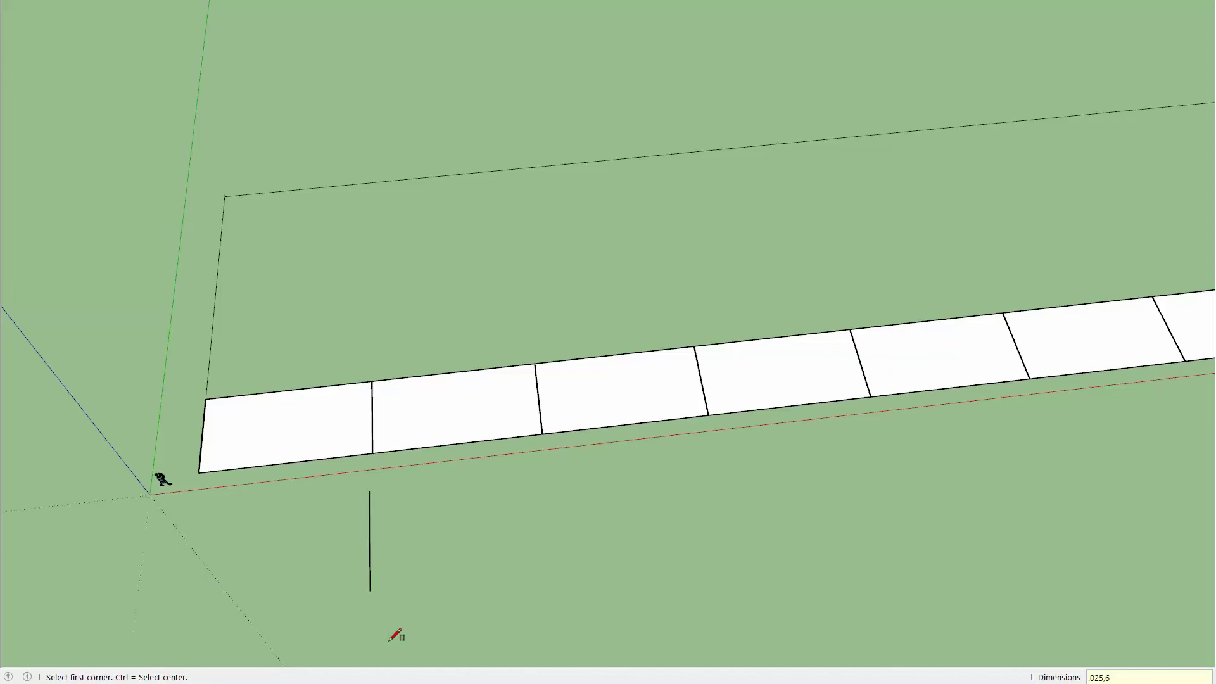
Move the marker's vertical edge onto the strip's starting corner.
{"action": "key", "text": "space"}
{"action": "left_click_drag", "start_coordinate": [346, 477], "coordinate": [401, 609]}
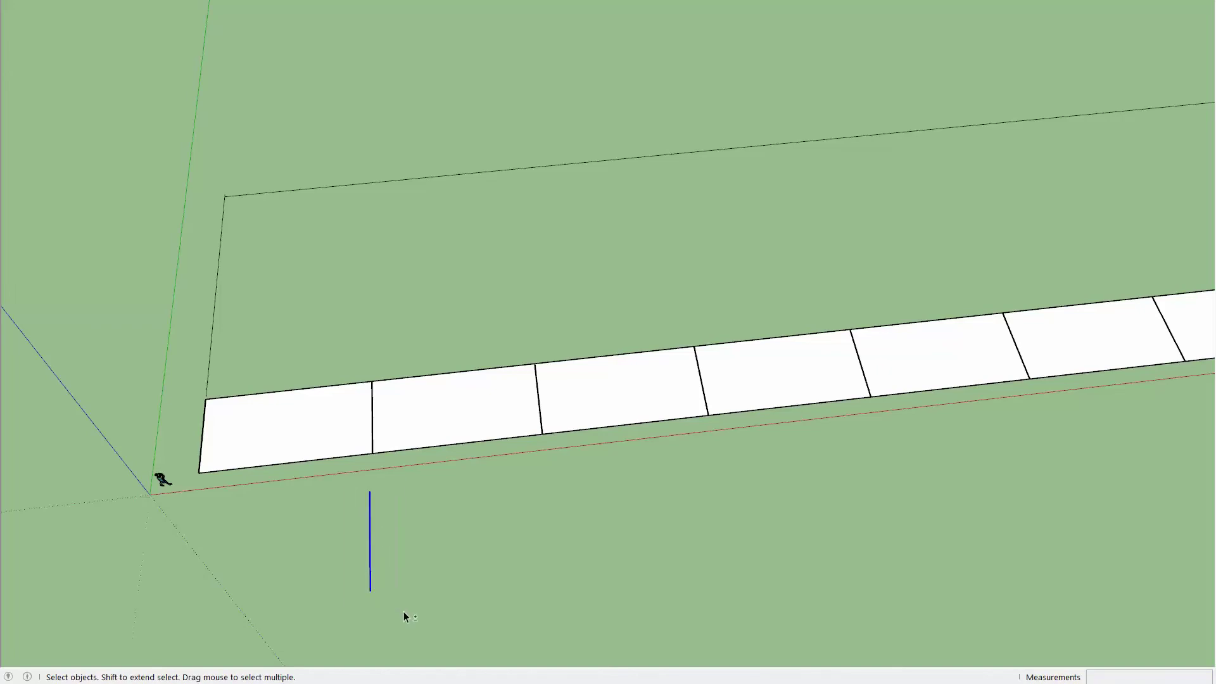
{"action": "key", "text": "m"}
{"action": "left_click", "coordinate": [370, 591]}
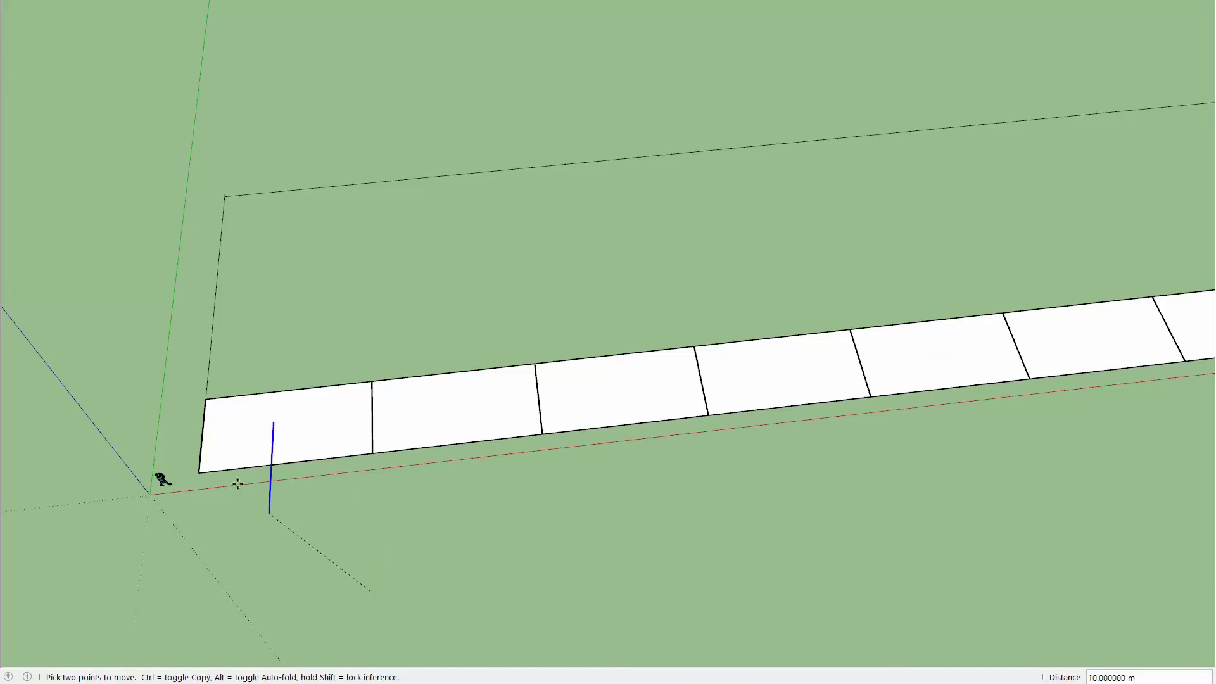
{"action": "left_click", "coordinate": [200, 472]}
Copy the marker 100 m along the strip, then select the near-end and top edges.
{"action": "key", "text": "ctrl"}
{"action": "left_click", "coordinate": [206, 385]}
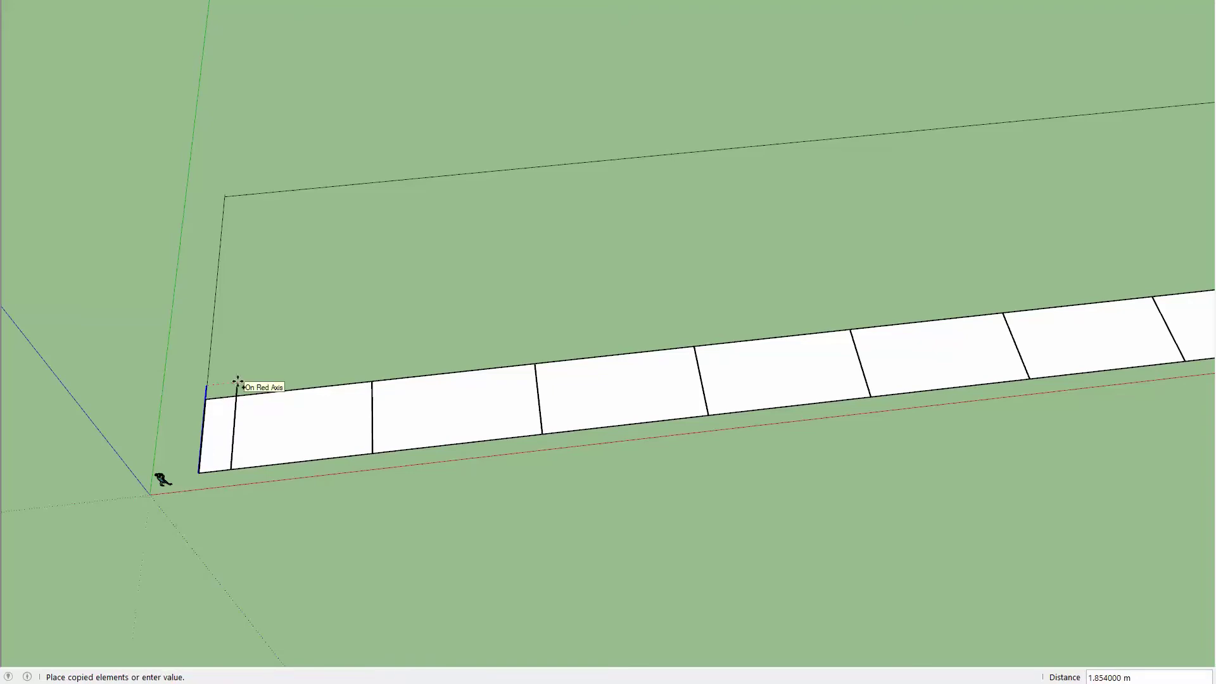
{"action": "type", "text": "100"}
{"action": "key", "text": "Return"}
{"action": "key", "text": "space"}
{"action": "scroll", "coordinate": [215, 392], "scroll_direction": "down", "scroll_amount": 1}
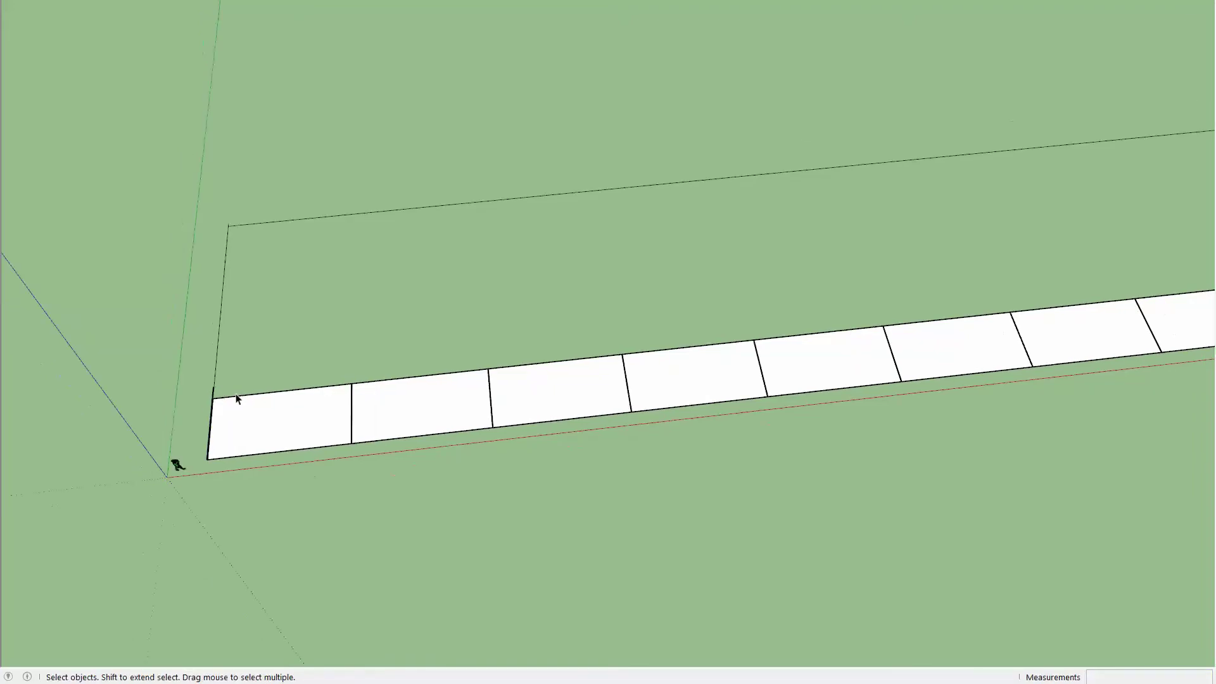
{"action": "scroll", "coordinate": [298, 366], "scroll_direction": "down", "scroll_amount": 2}
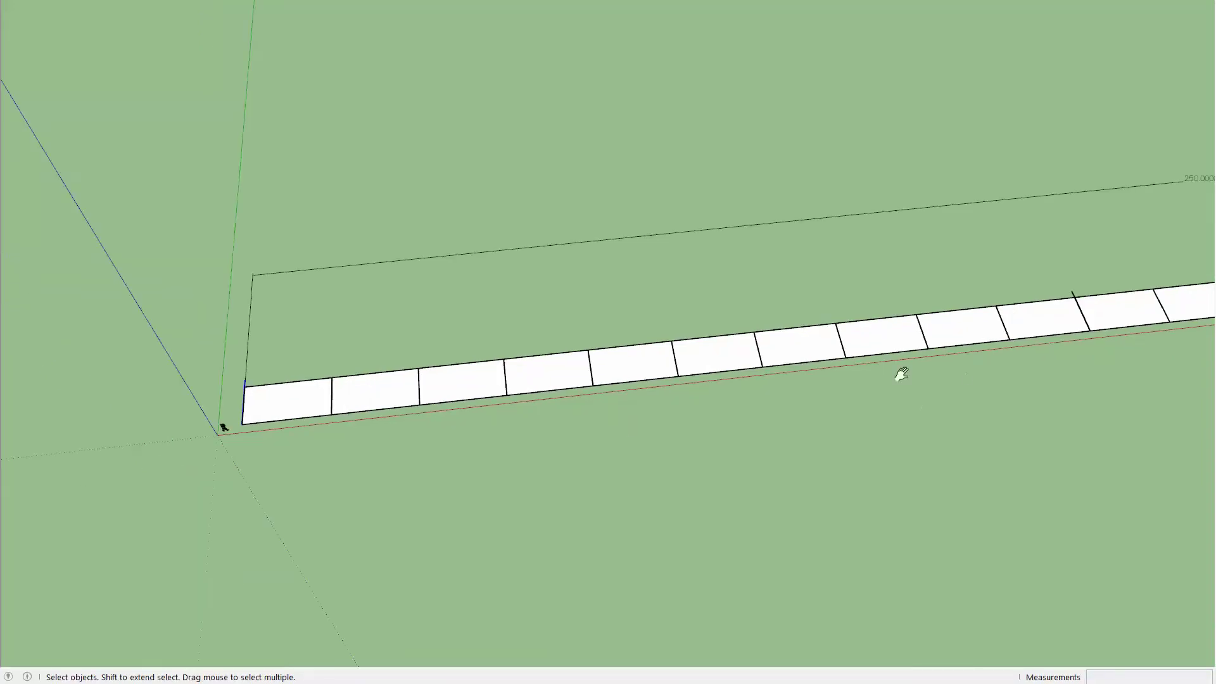
{"action": "scroll", "coordinate": [898, 374], "scroll_direction": "up", "scroll_amount": 1}
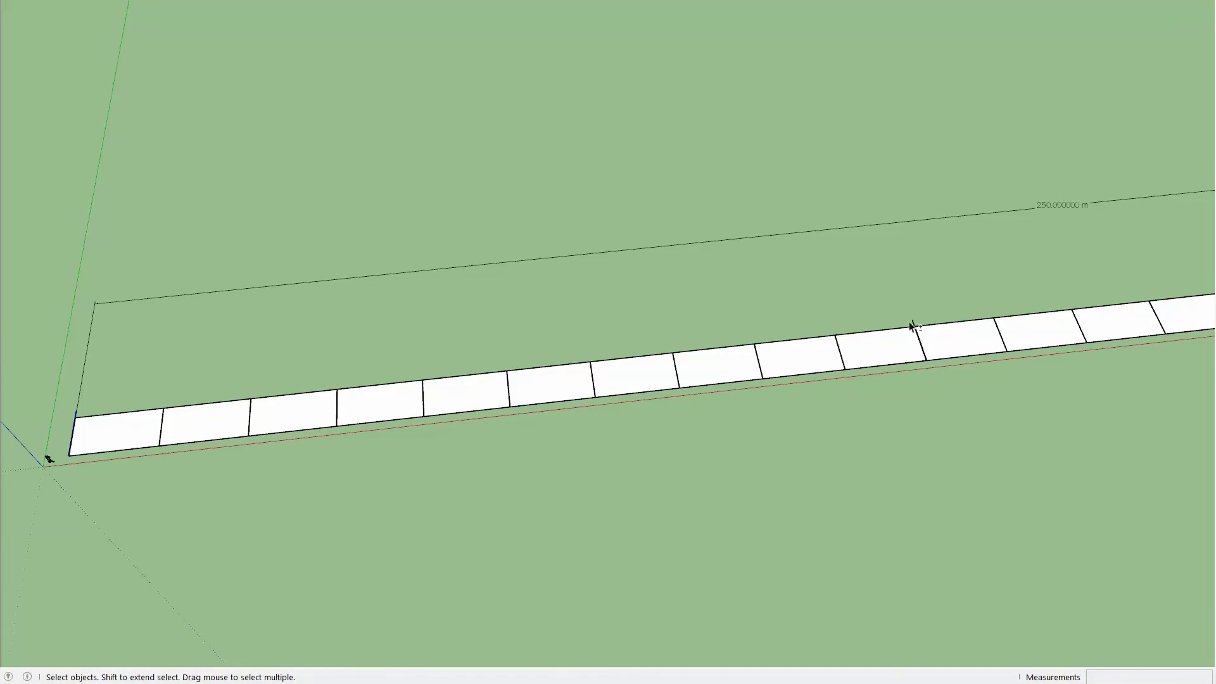
{"action": "left_click", "coordinate": [917, 327]}
{"action": "left_click", "coordinate": [887, 330], "text": "shift"}
{"action": "scroll", "coordinate": [887, 335], "scroll_direction": "down", "scroll_amount": 1}
{"action": "scroll", "coordinate": [822, 369], "scroll_direction": "down", "scroll_amount": 1}
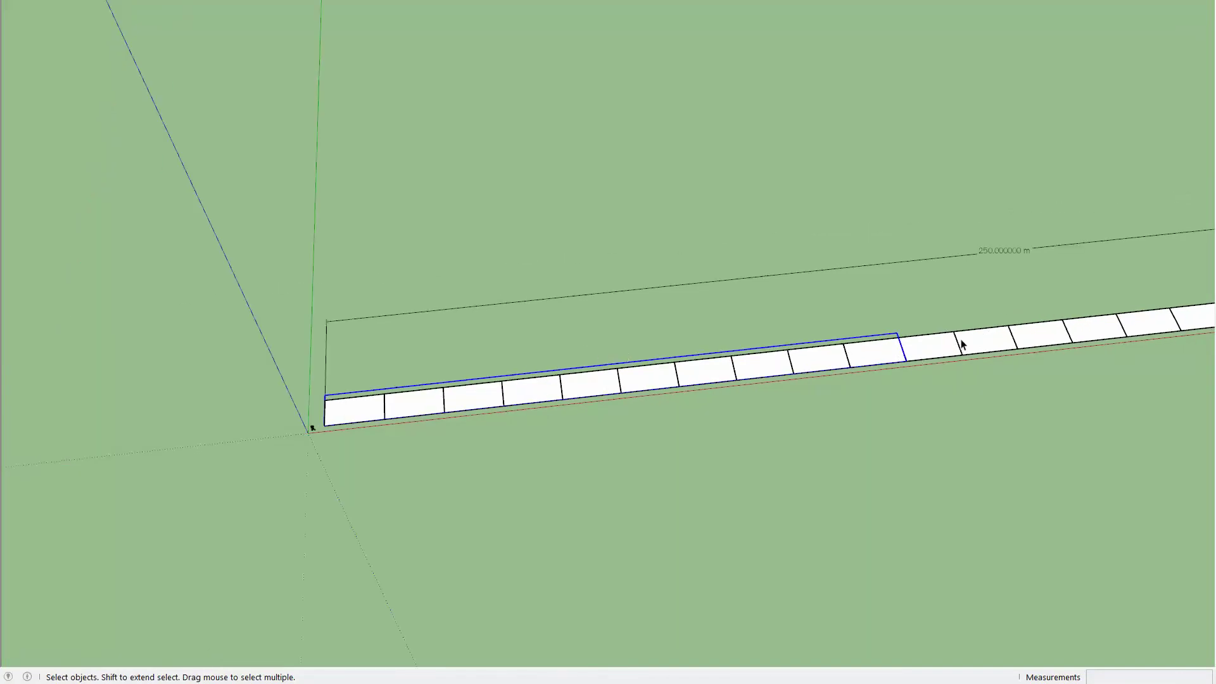
Enter the tile strip group and select the marker piece covering the first 100 m.
{"action": "key", "text": "Escape"}
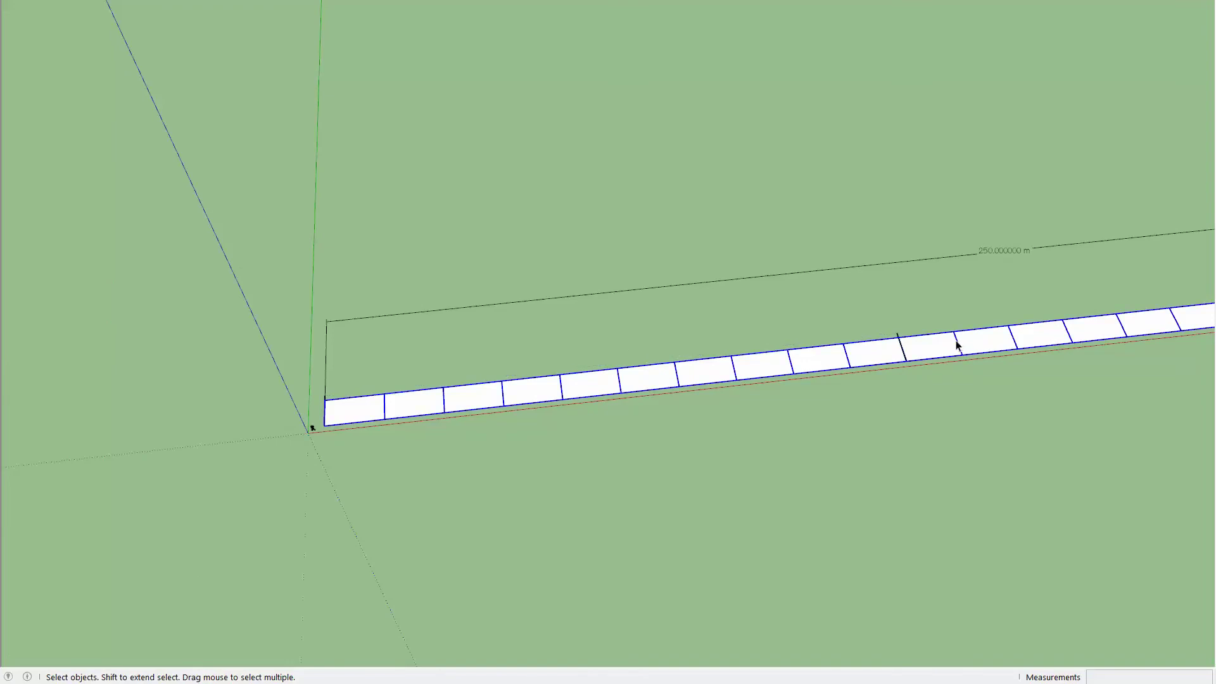
{"action": "double_click", "coordinate": [957, 345]}
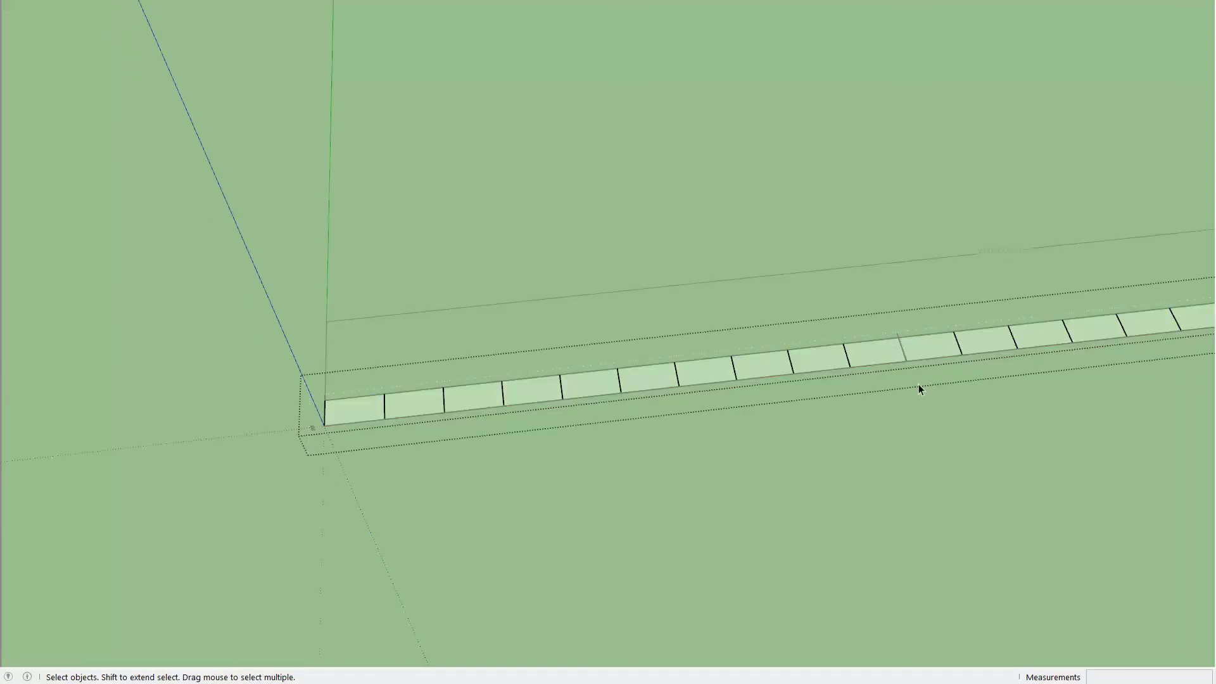
{"action": "mouse_move", "coordinate": [916, 380]}
{"action": "left_mouse_down"}
{"action": "mouse_move", "coordinate": [896, 423]}
{"action": "mouse_move", "coordinate": [622, 413]}
{"action": "left_mouse_up"}
{"action": "scroll", "coordinate": [741, 415], "scroll_direction": "down", "scroll_amount": 3}
{"action": "scroll", "coordinate": [609, 389], "scroll_direction": "down", "scroll_amount": 2}
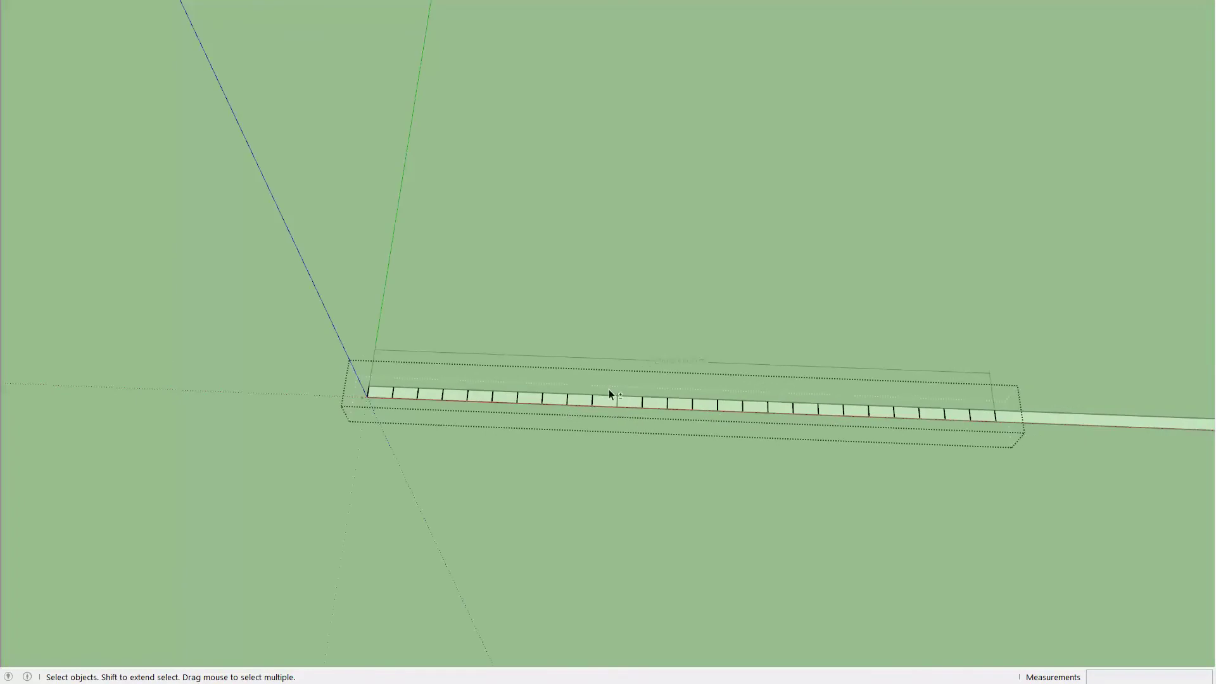
{"action": "scroll", "coordinate": [609, 394], "scroll_direction": "up", "scroll_amount": 2}
{"action": "left_click", "coordinate": [621, 400]}
{"action": "scroll", "coordinate": [622, 402], "scroll_direction": "up", "scroll_amount": 2}
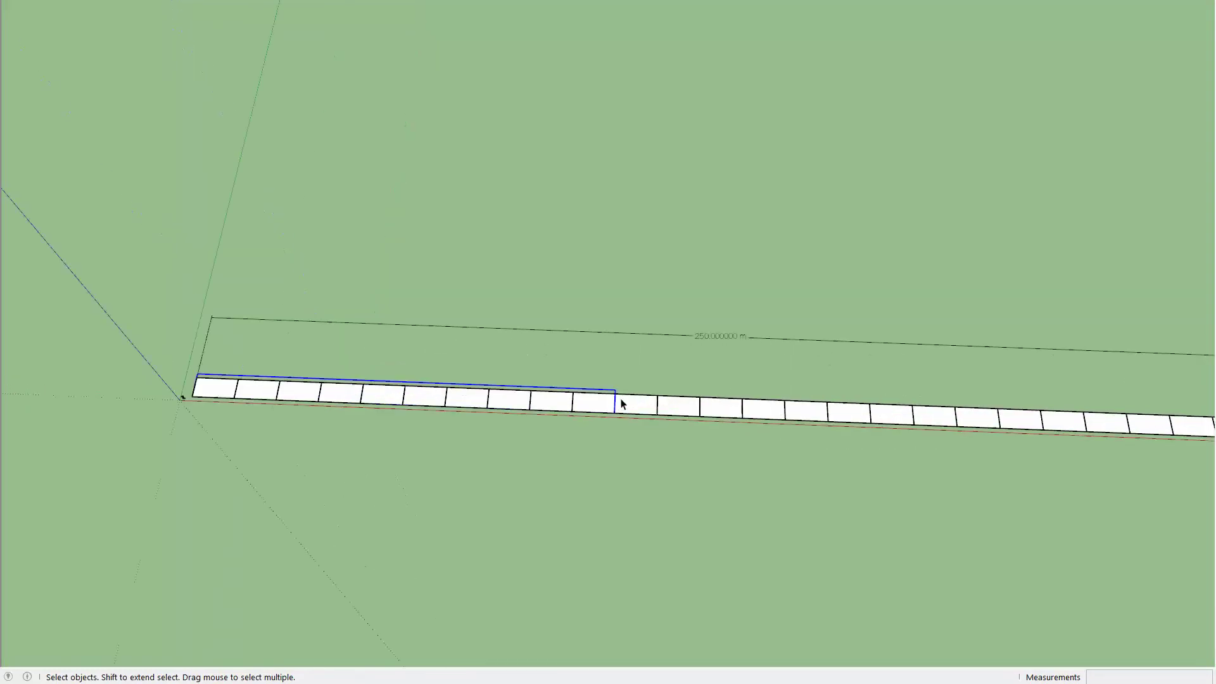
{"action": "scroll", "coordinate": [618, 400], "scroll_direction": "up", "scroll_amount": 2}
Scale the marker piece taller along the green axis, then open its group.
{"action": "key", "text": "s"}
{"action": "left_click_drag", "start_coordinate": [326, 377], "coordinate": [335, 326]}
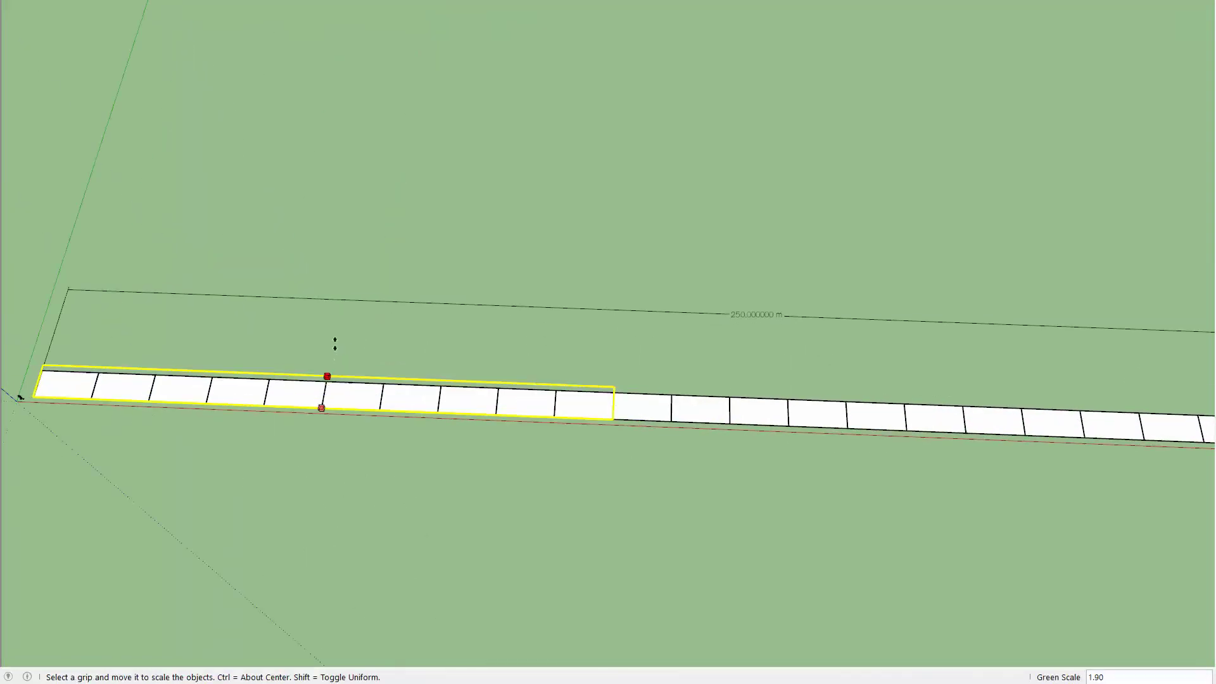
{"action": "key", "text": "space"}
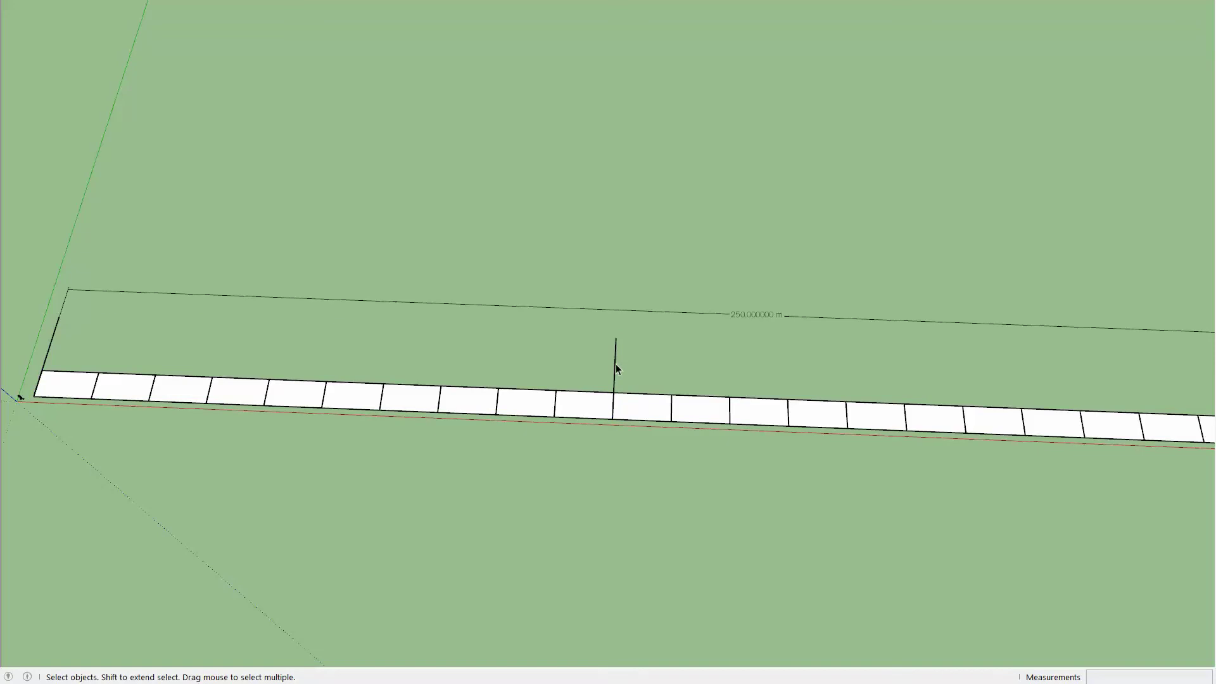
{"action": "double_click", "coordinate": [615, 363]}
Copy the vertical marker line 100 m and repeat it three more times out to 400 m.
{"action": "key", "text": "m"}
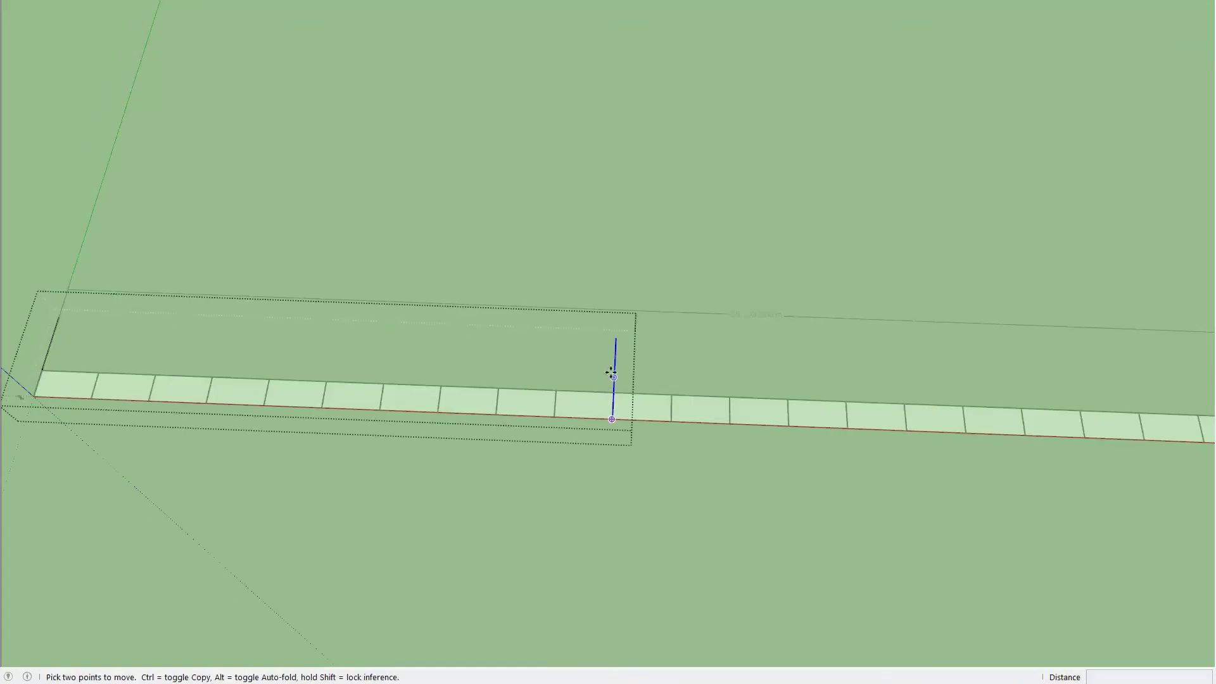
{"action": "left_click", "coordinate": [614, 378]}
{"action": "key", "text": "ctrl"}
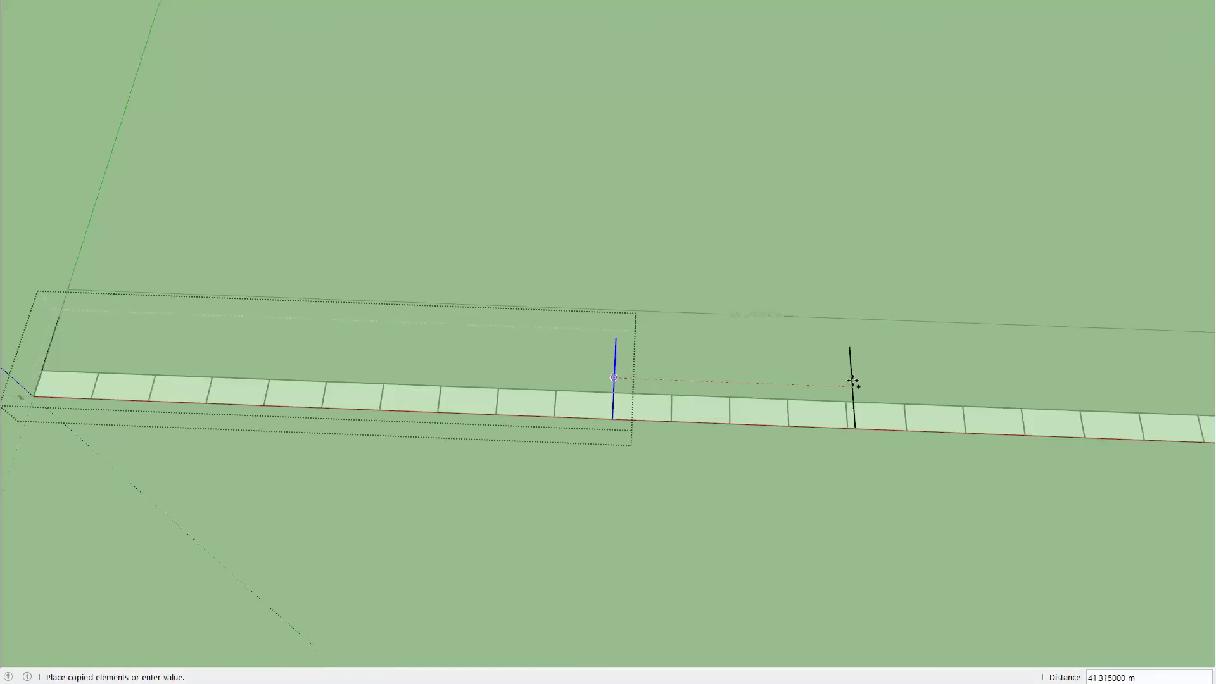
{"action": "type", "text": "100"}
{"action": "key", "text": "Return"}
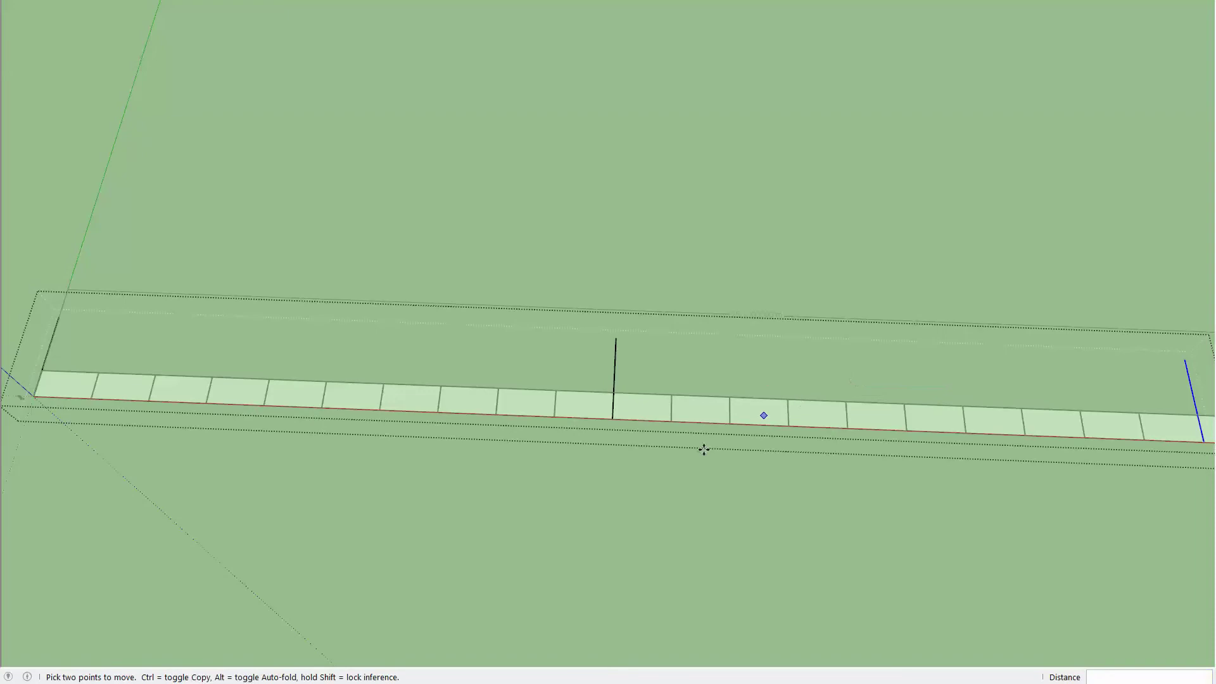
{"action": "scroll", "coordinate": [703, 447], "scroll_direction": "down", "scroll_amount": 5}
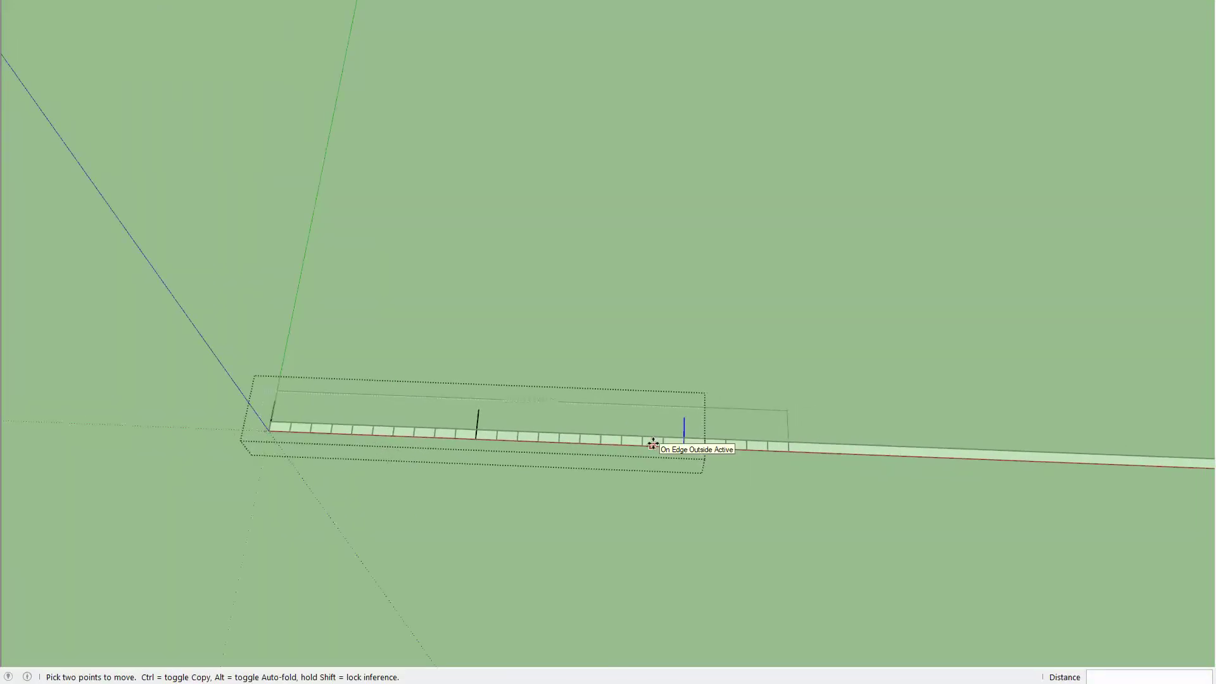
{"action": "type", "text": "3"}
{"action": "key", "text": "Return"}
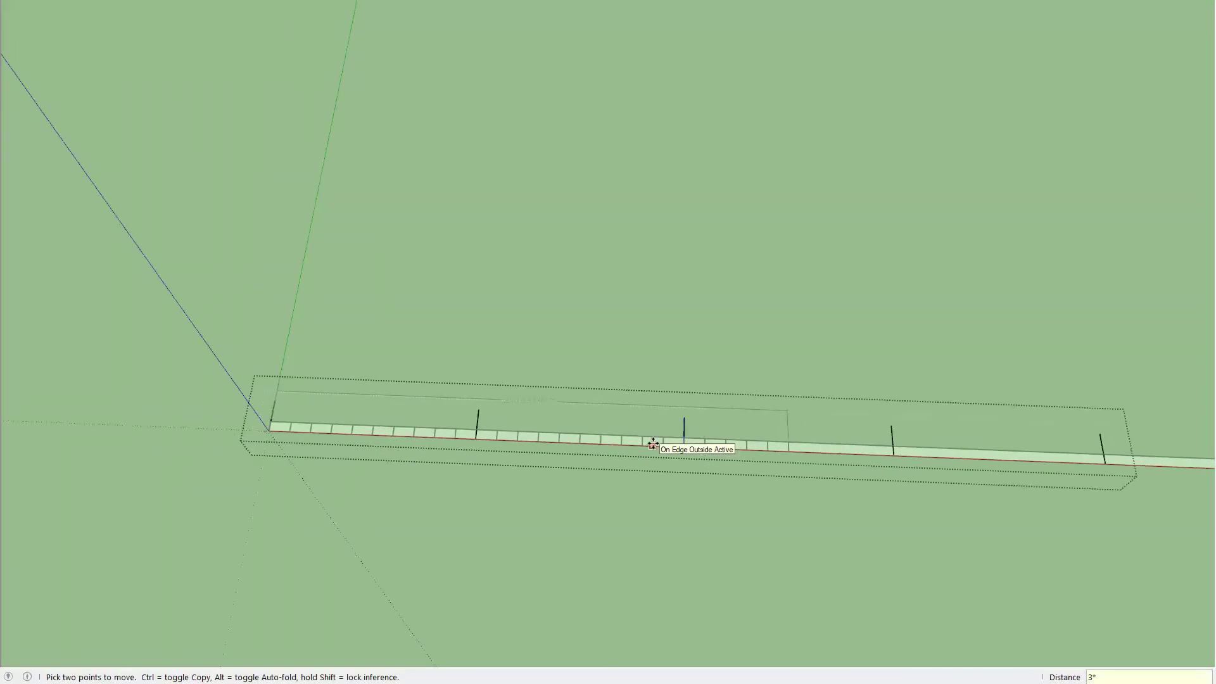
{"action": "key", "text": "space"}
{"action": "scroll", "coordinate": [682, 443], "scroll_direction": "down", "scroll_amount": 2}
{"action": "scroll", "coordinate": [675, 454], "scroll_direction": "up", "scroll_amount": 2}
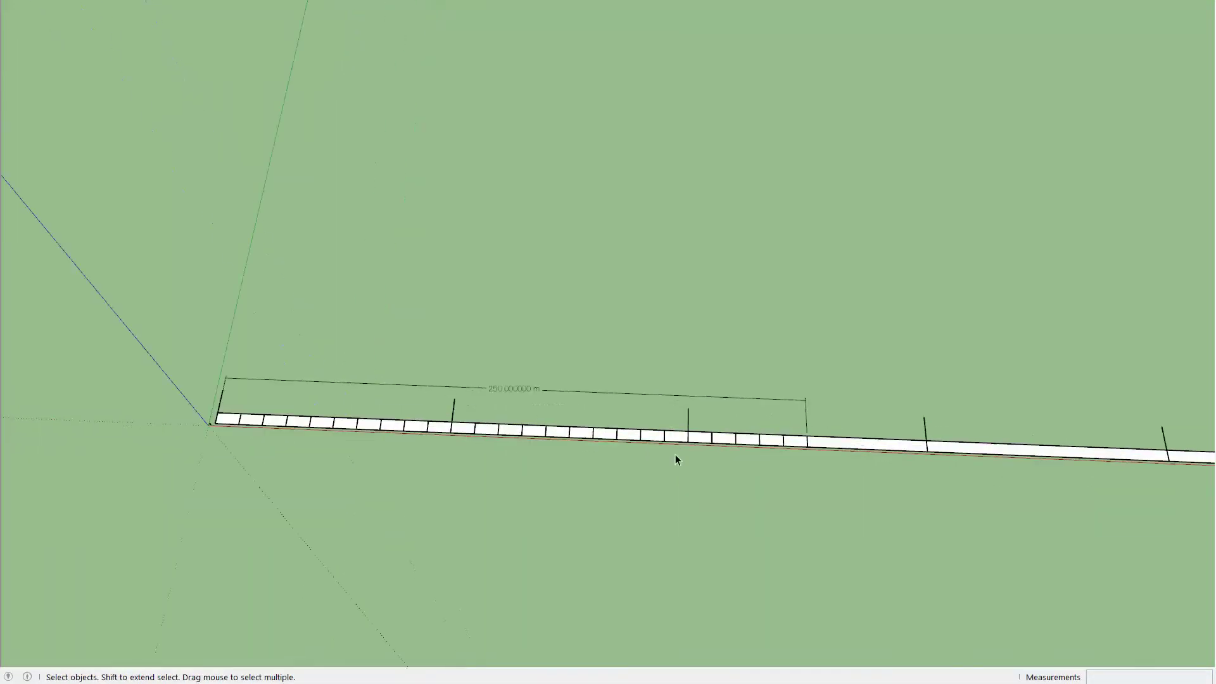
Dimension from the first joint marker to the strip's start corner, reading 100.025 m.
{"action": "key", "text": "d"}
{"action": "left_click", "coordinate": [456, 398]}
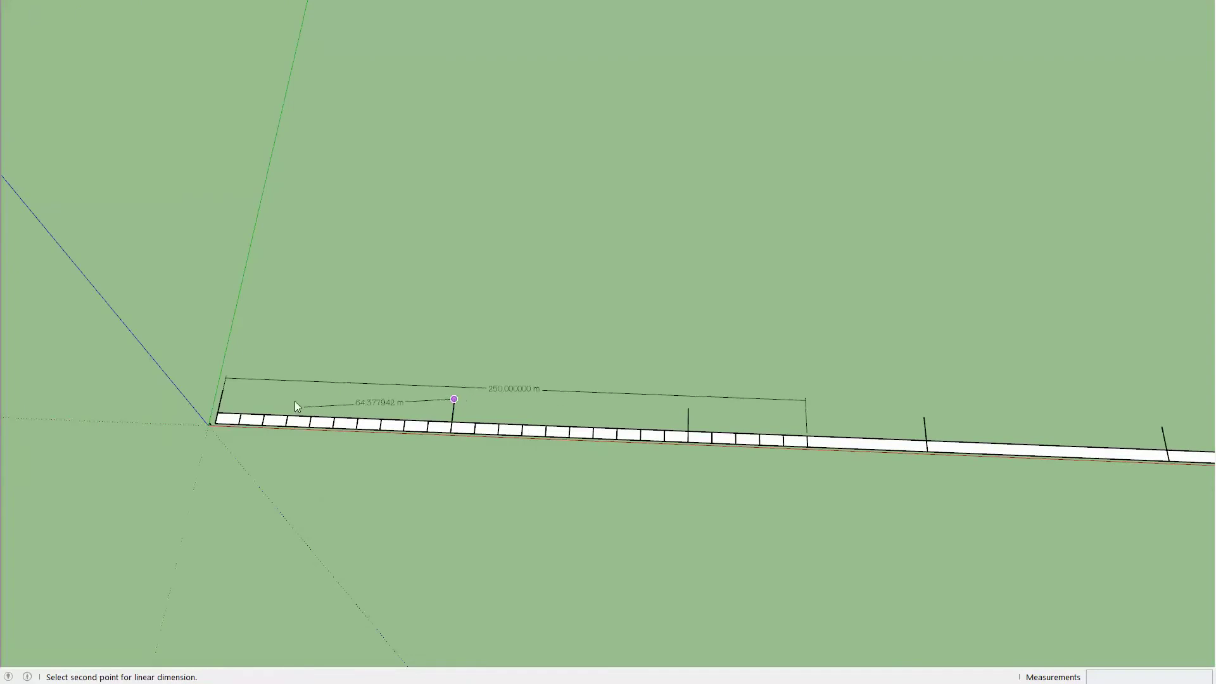
{"action": "left_click", "coordinate": [222, 390]}
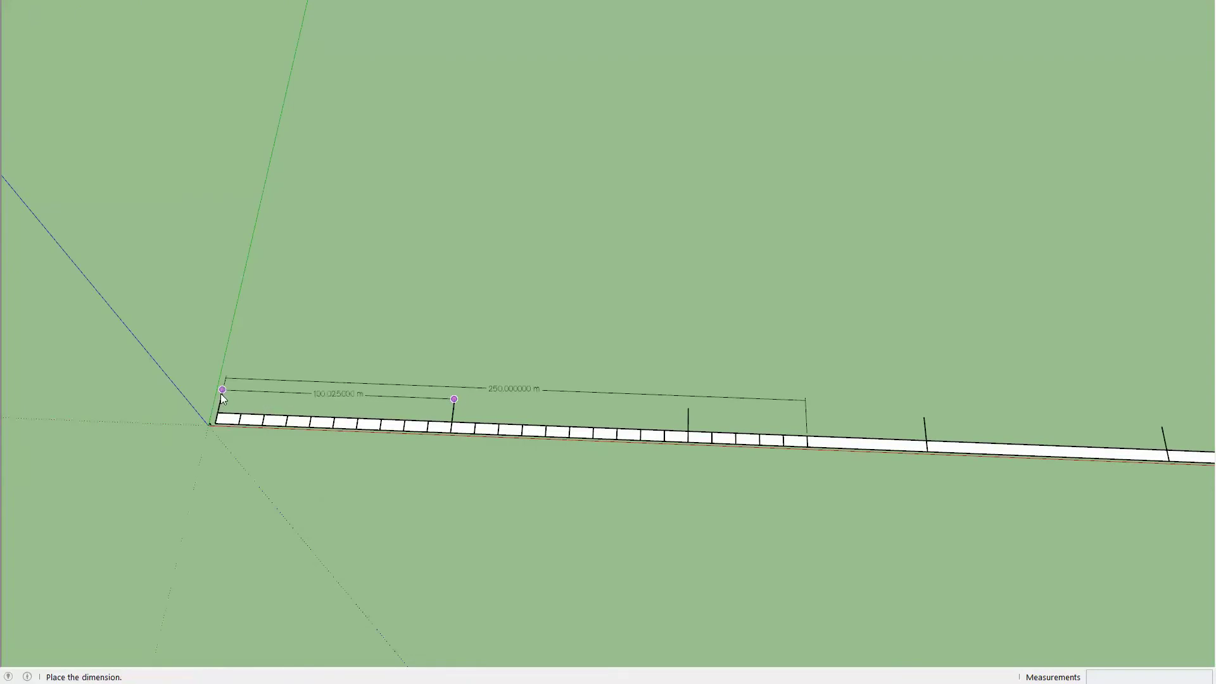
{"action": "left_click", "coordinate": [223, 398]}
{"action": "key", "text": "space"}
{"action": "mouse_move", "coordinate": [456, 413]}
{"action": "left_mouse_down"}
{"action": "mouse_move", "coordinate": [450, 457]}
{"action": "mouse_move", "coordinate": [417, 462]}
{"action": "mouse_move", "coordinate": [464, 456]}
{"action": "left_mouse_up"}
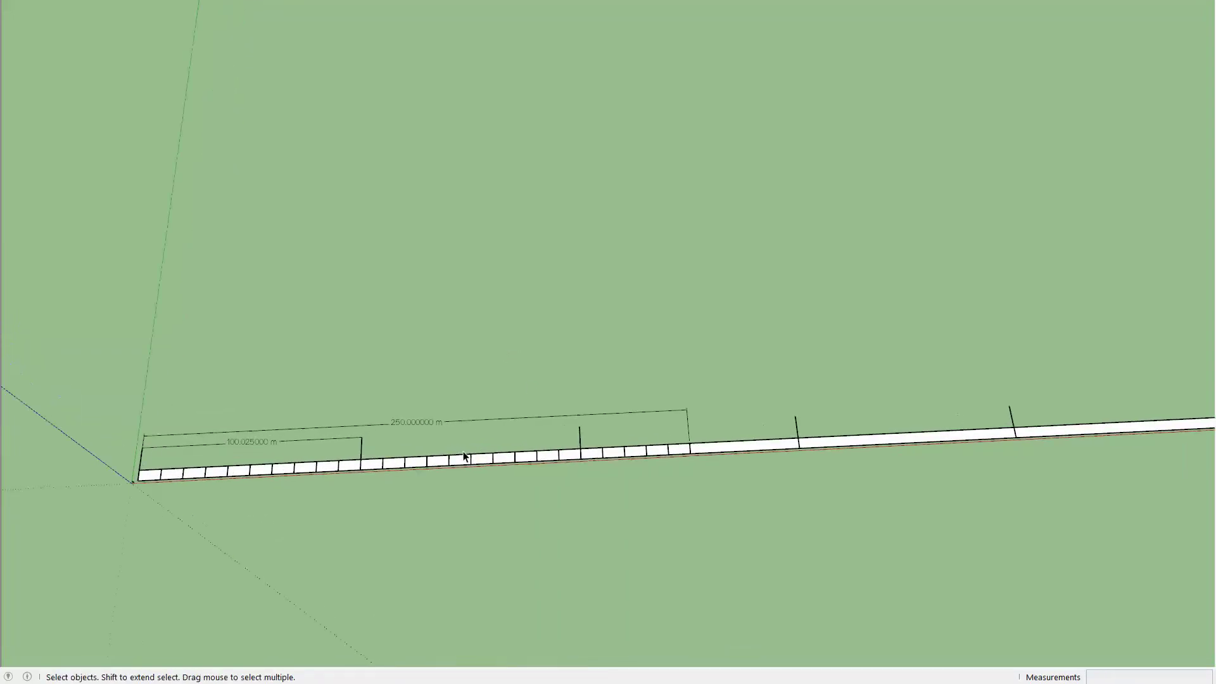
Open the strip group and isolate its joint marker lines briefly for inspection.
{"action": "scroll", "coordinate": [469, 456], "scroll_direction": "up", "scroll_amount": 1}
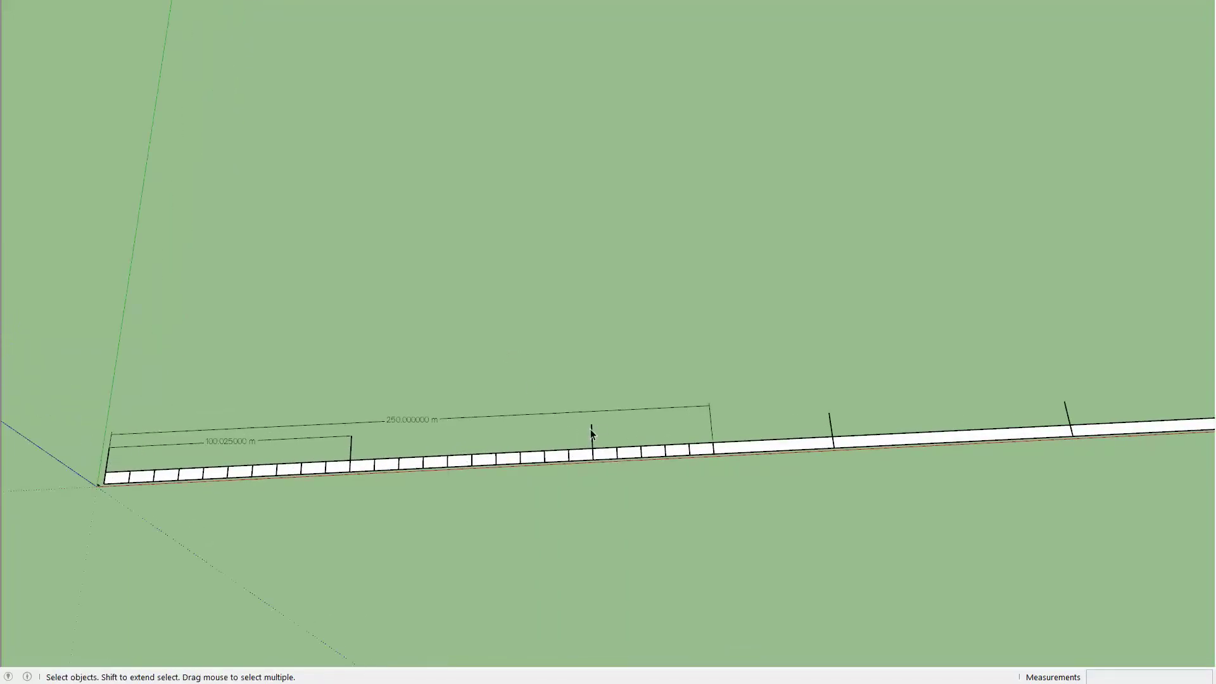
{"action": "double_click", "coordinate": [568, 460]}
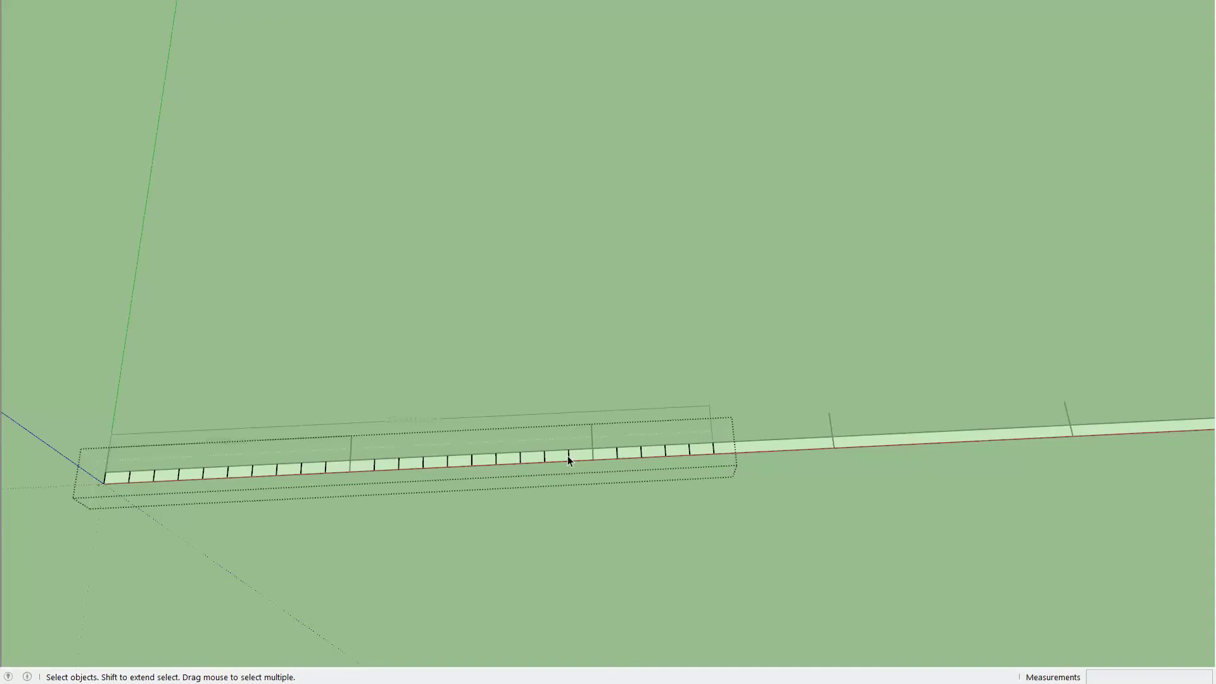
{"action": "key", "text": "ctrl+h"}
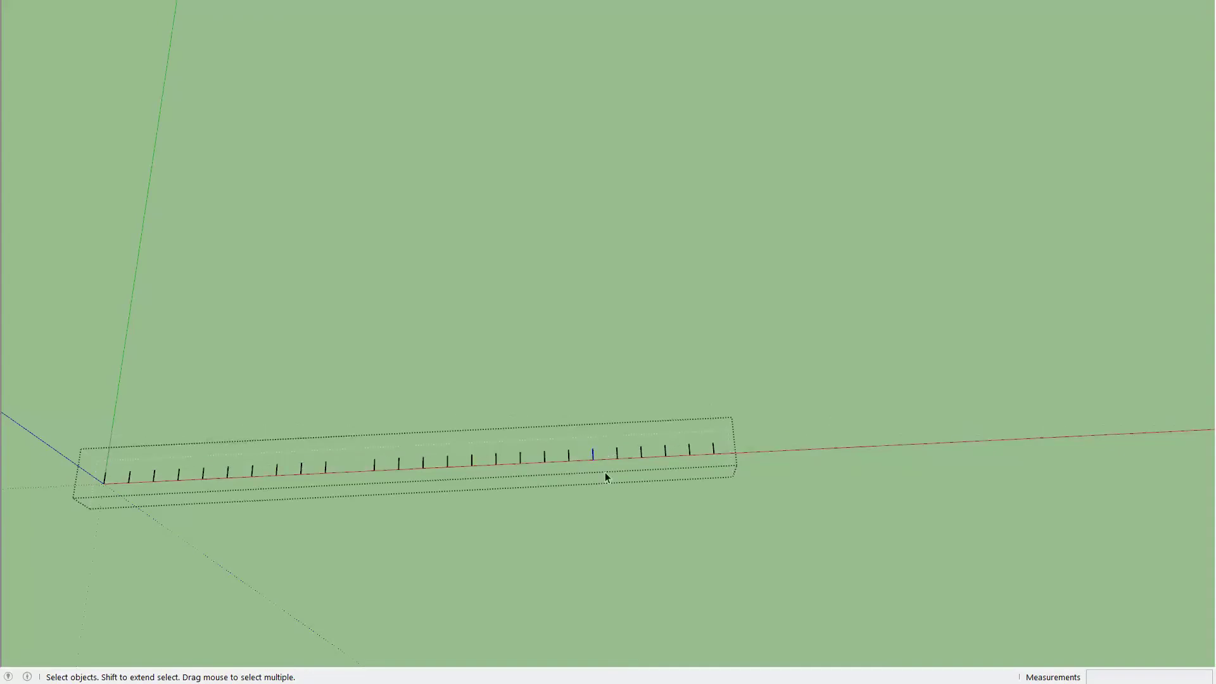
{"action": "key", "text": "ctrl+h"}
{"action": "key", "text": "ctrl+h"}
{"action": "scroll", "coordinate": [611, 470], "scroll_direction": "down", "scroll_amount": 2}
{"action": "key", "text": "Escape"}
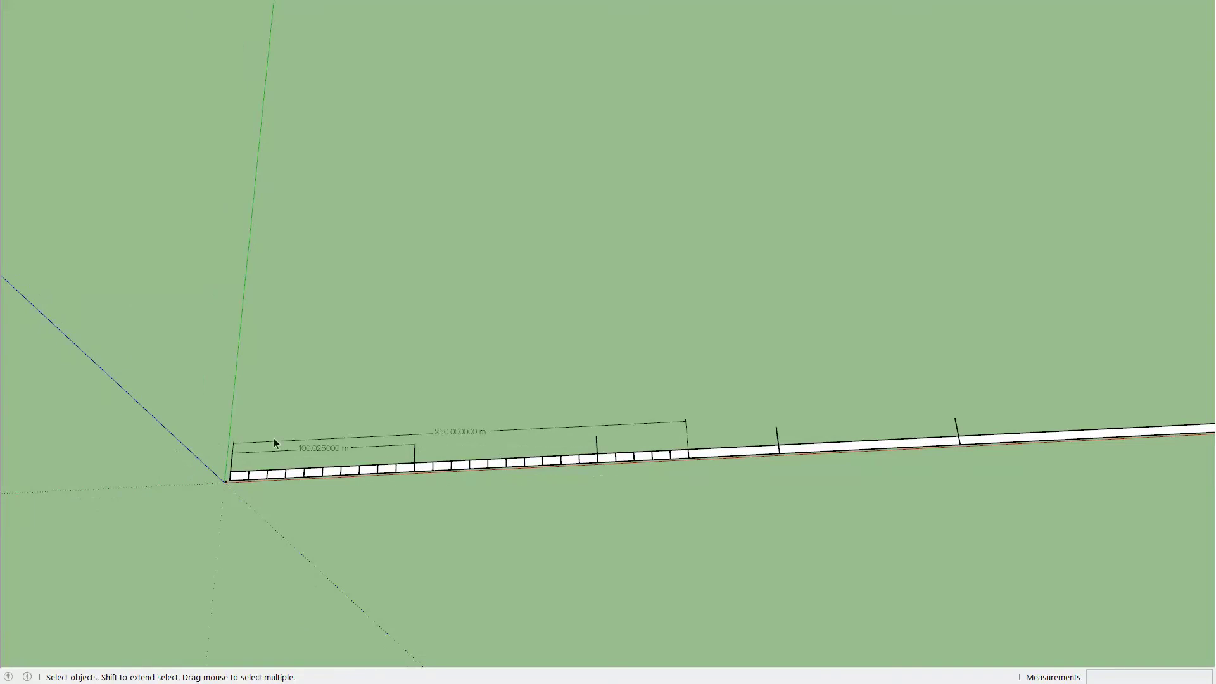
{"action": "scroll", "coordinate": [454, 468], "scroll_direction": "up", "scroll_amount": 1}
{"action": "scroll", "coordinate": [500, 462], "scroll_direction": "up", "scroll_amount": 1}
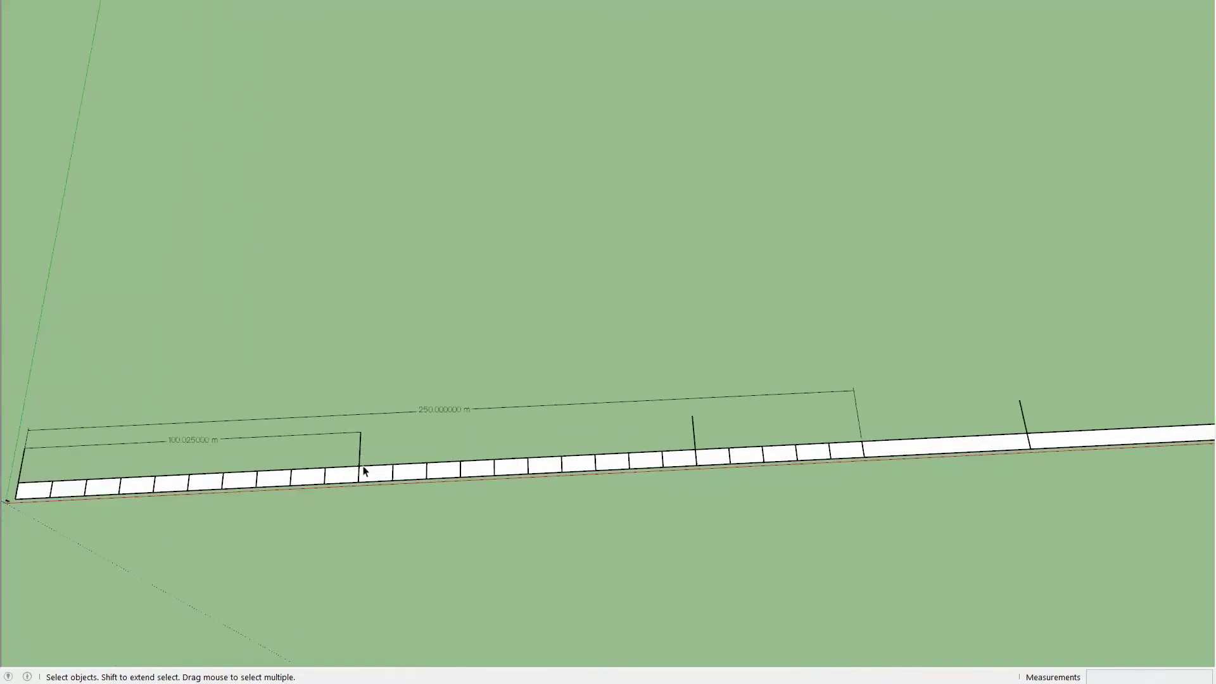
{"action": "scroll", "coordinate": [359, 454], "scroll_direction": "down", "scroll_amount": 1}
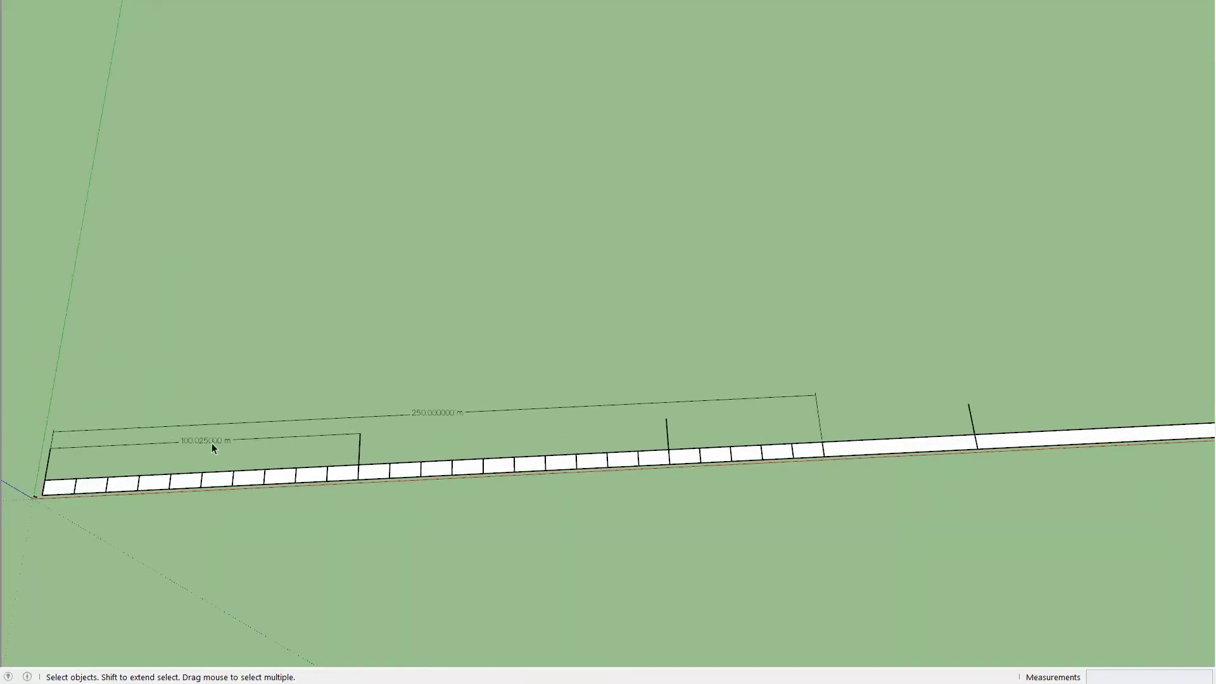
Open the slab strip group, select all its ticks, then leave the group.
{"action": "left_click", "coordinate": [275, 479]}
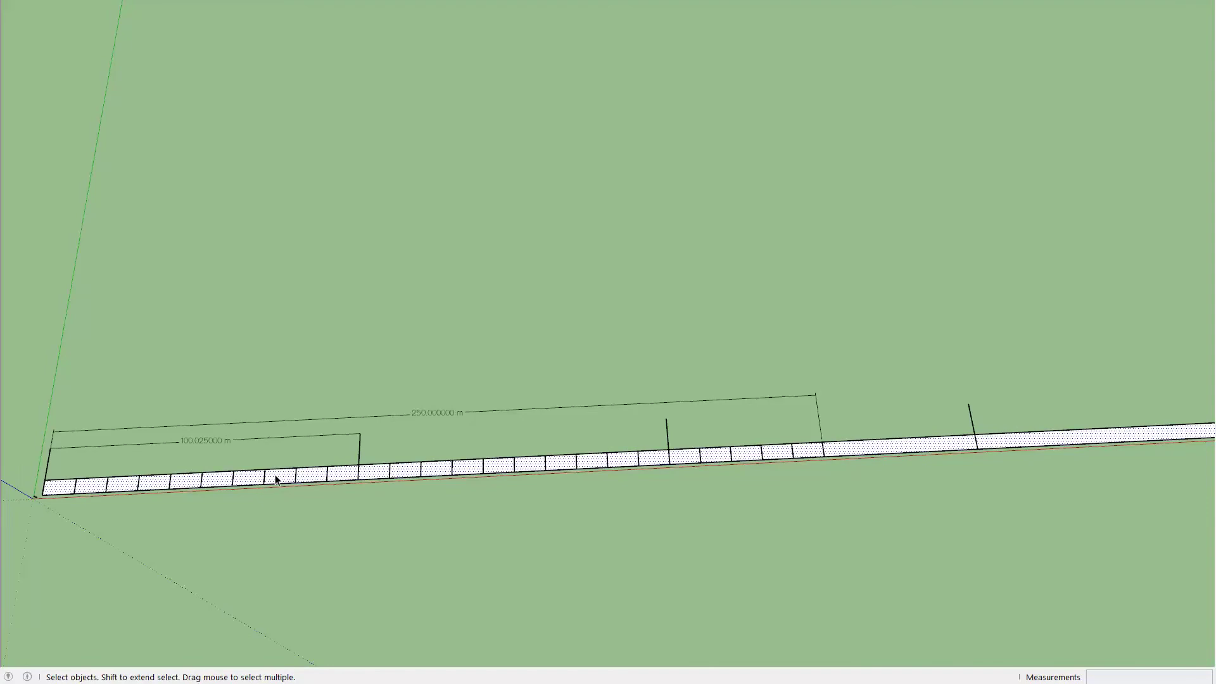
{"action": "double_click", "coordinate": [266, 482]}
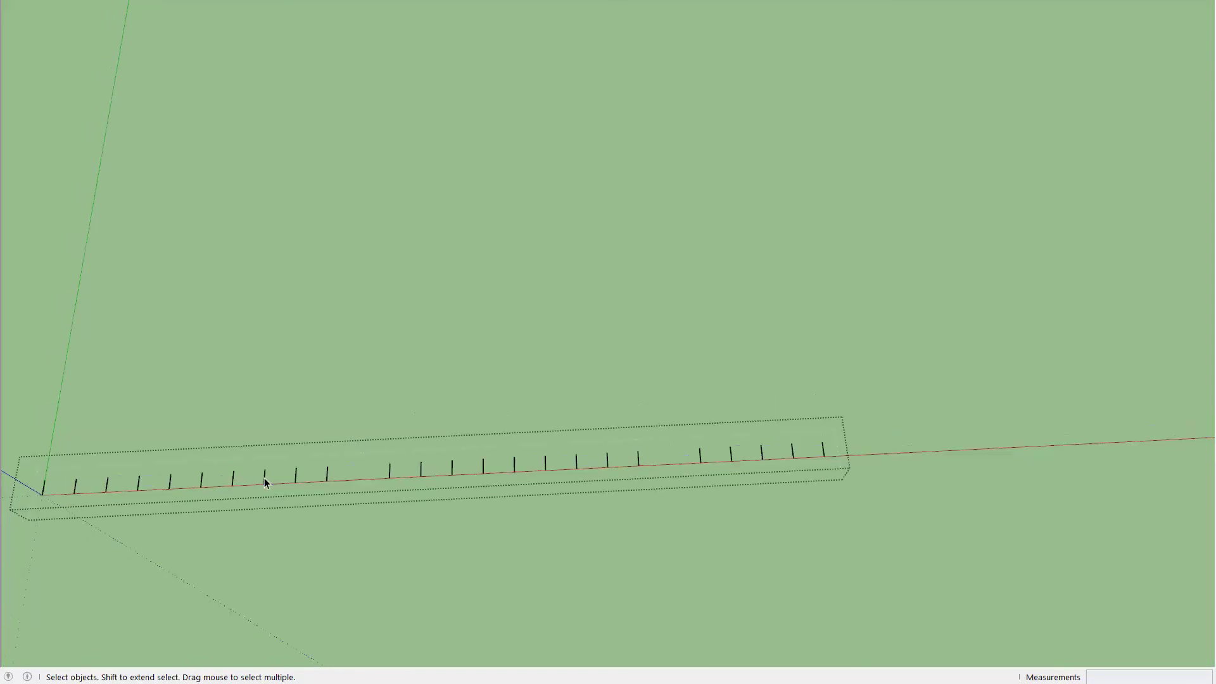
{"action": "scroll", "coordinate": [265, 483], "scroll_direction": "down", "scroll_amount": 1}
{"action": "scroll", "coordinate": [282, 486], "scroll_direction": "down", "scroll_amount": 1}
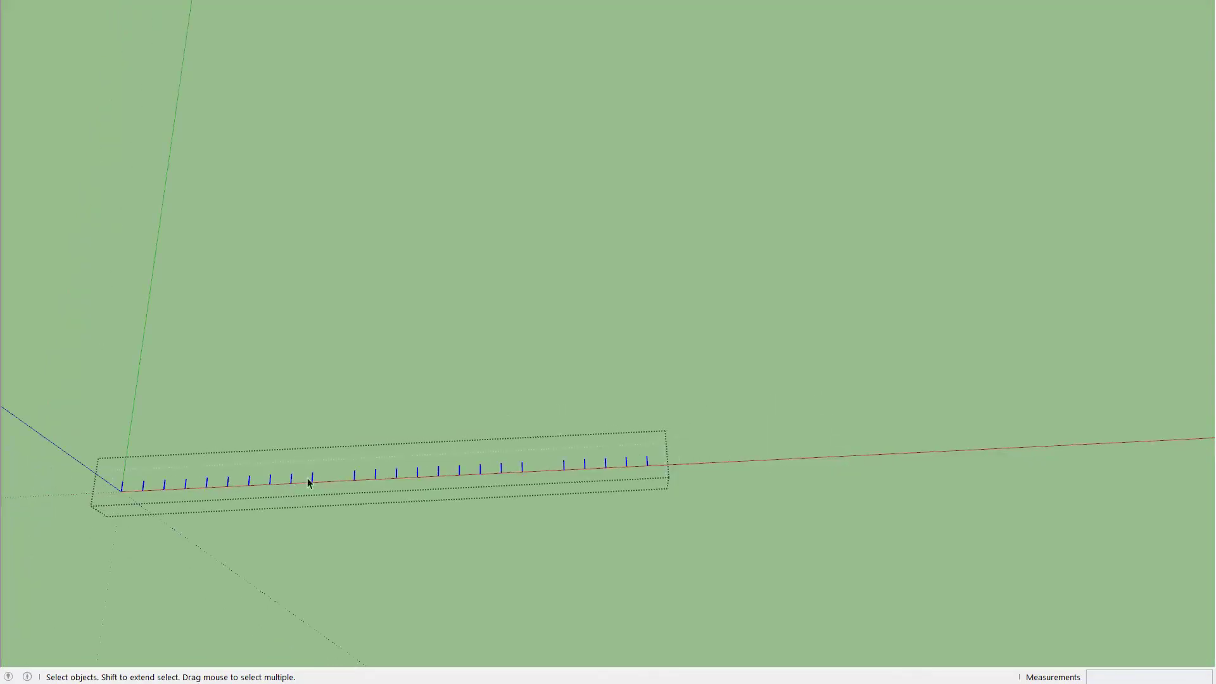
{"action": "key", "text": "ctrl+a"}
{"action": "left_click_drag", "start_coordinate": [252, 494], "coordinate": [413, 464]}
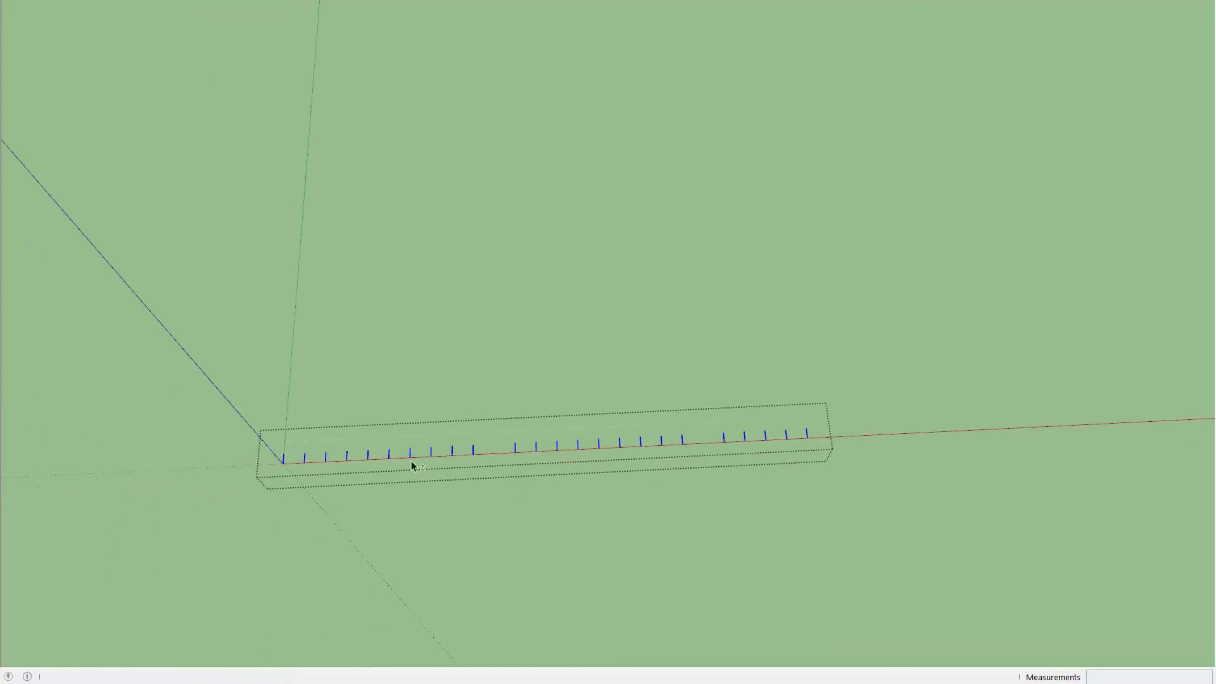
{"action": "left_click", "coordinate": [286, 451]}
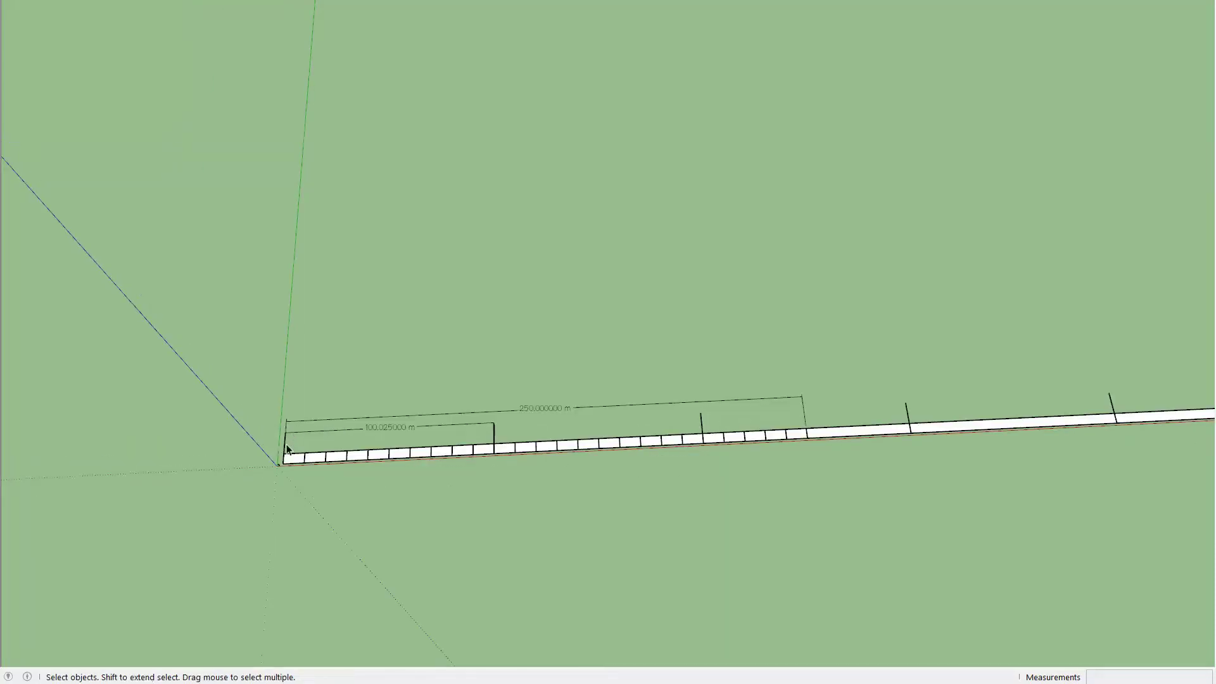
Erase the slab-start tick from the widely spaced joint group, then open the short-segment slab group.
{"action": "double_click", "coordinate": [285, 451]}
{"action": "key", "text": "e"}
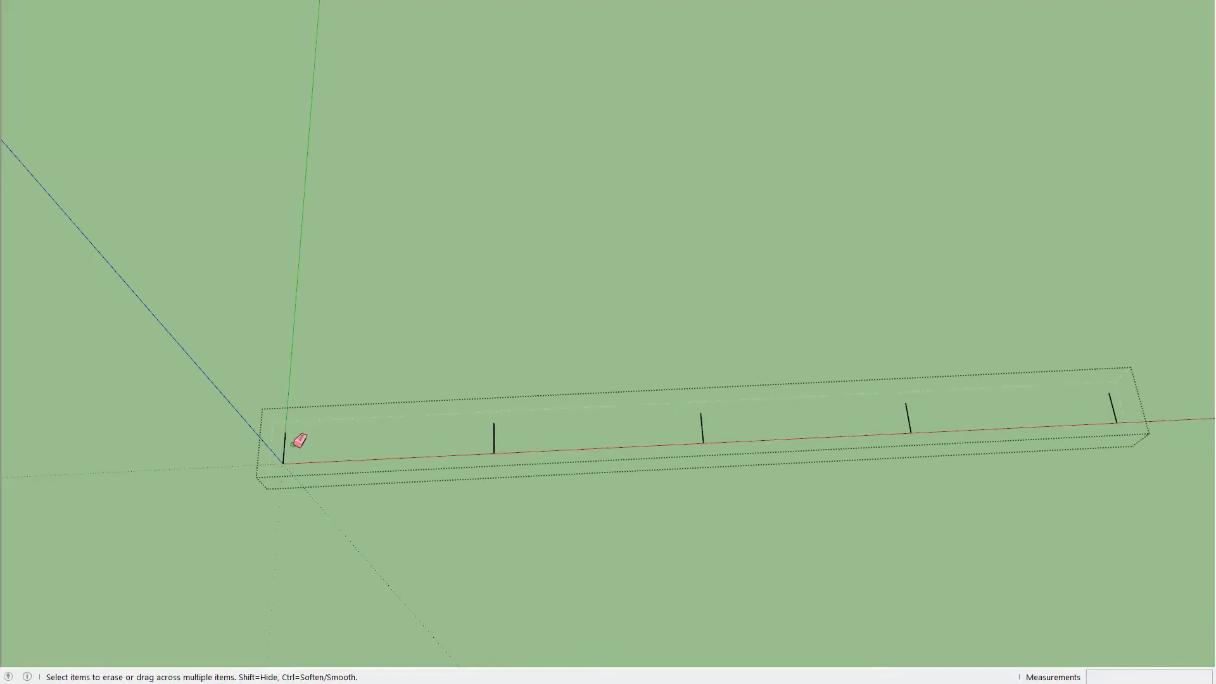
{"action": "left_click", "coordinate": [286, 446]}
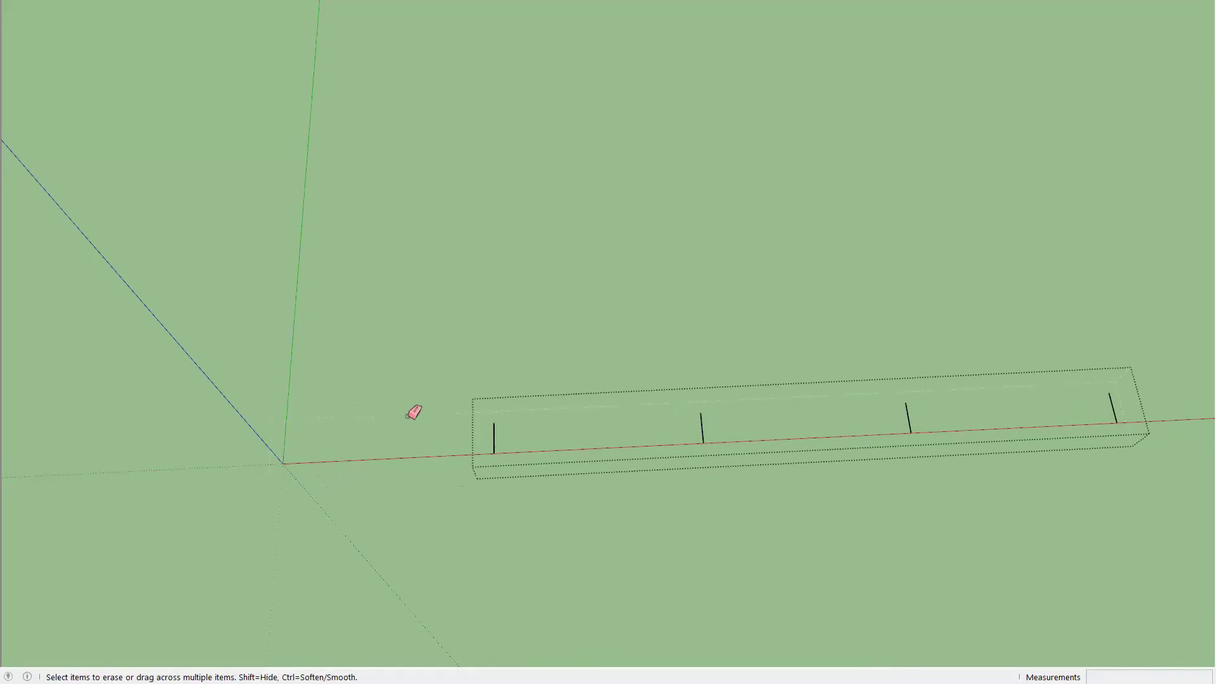
{"action": "key", "text": "Escape"}
{"action": "key", "text": "space"}
{"action": "scroll", "coordinate": [443, 437], "scroll_direction": "down", "scroll_amount": 2}
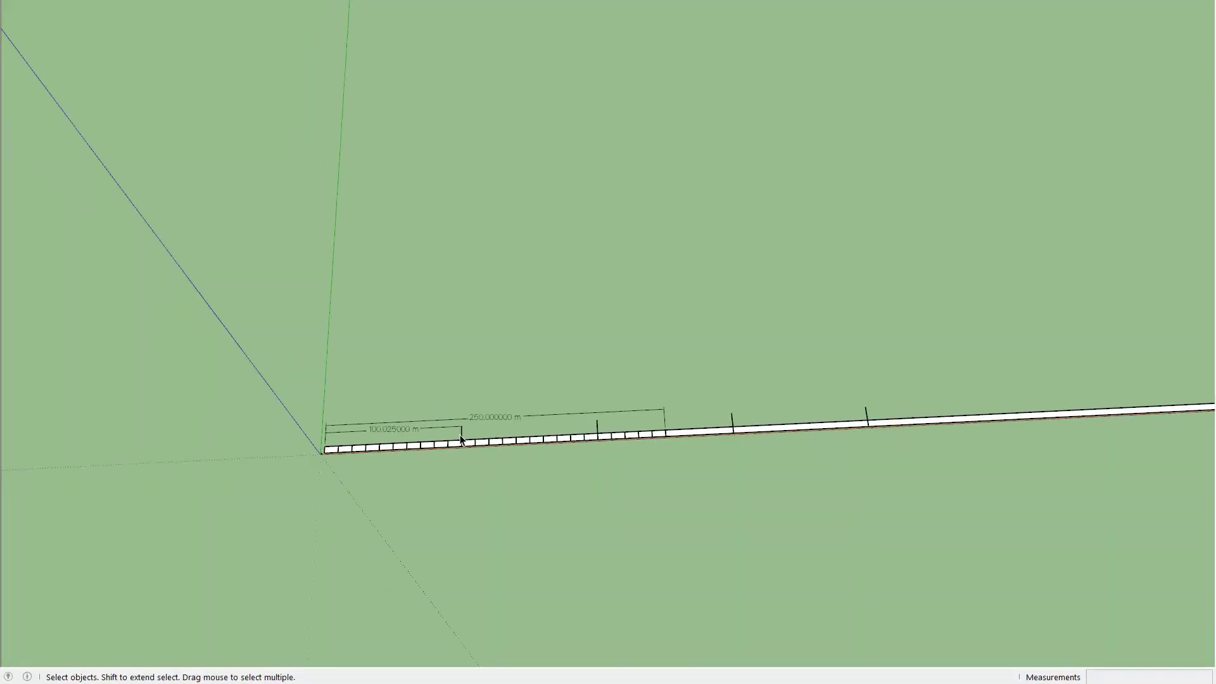
{"action": "scroll", "coordinate": [493, 442], "scroll_direction": "up", "scroll_amount": 2}
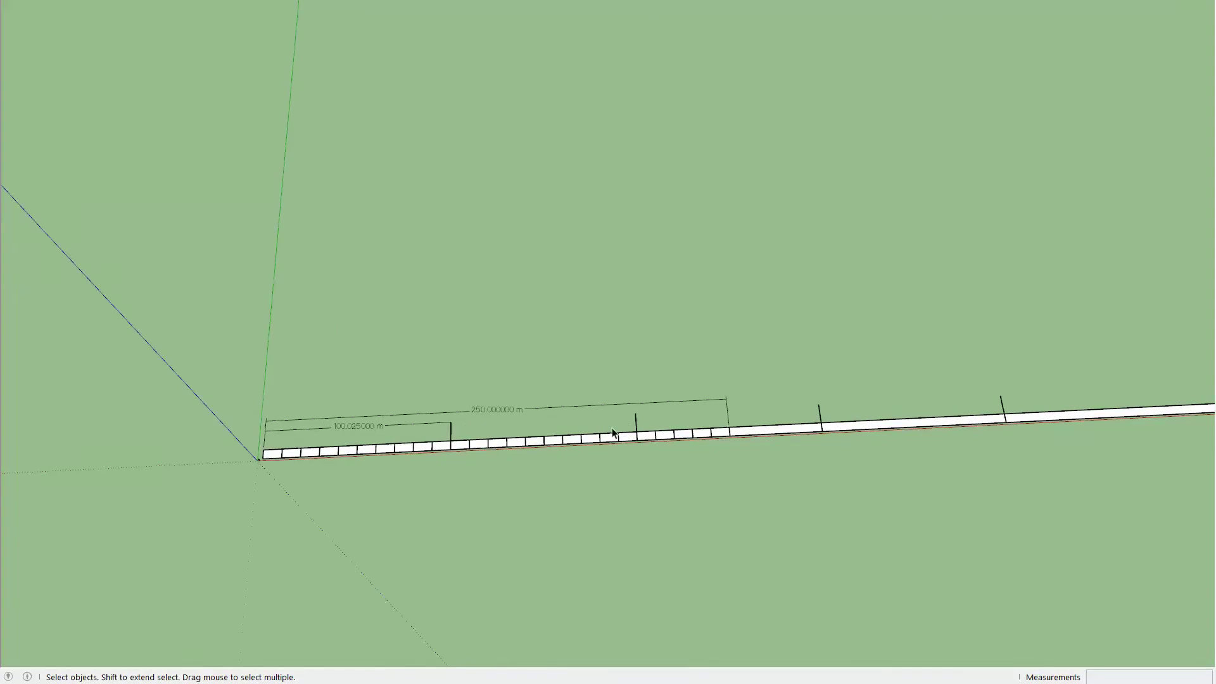
{"action": "scroll", "coordinate": [352, 383], "scroll_direction": "up", "scroll_amount": 2}
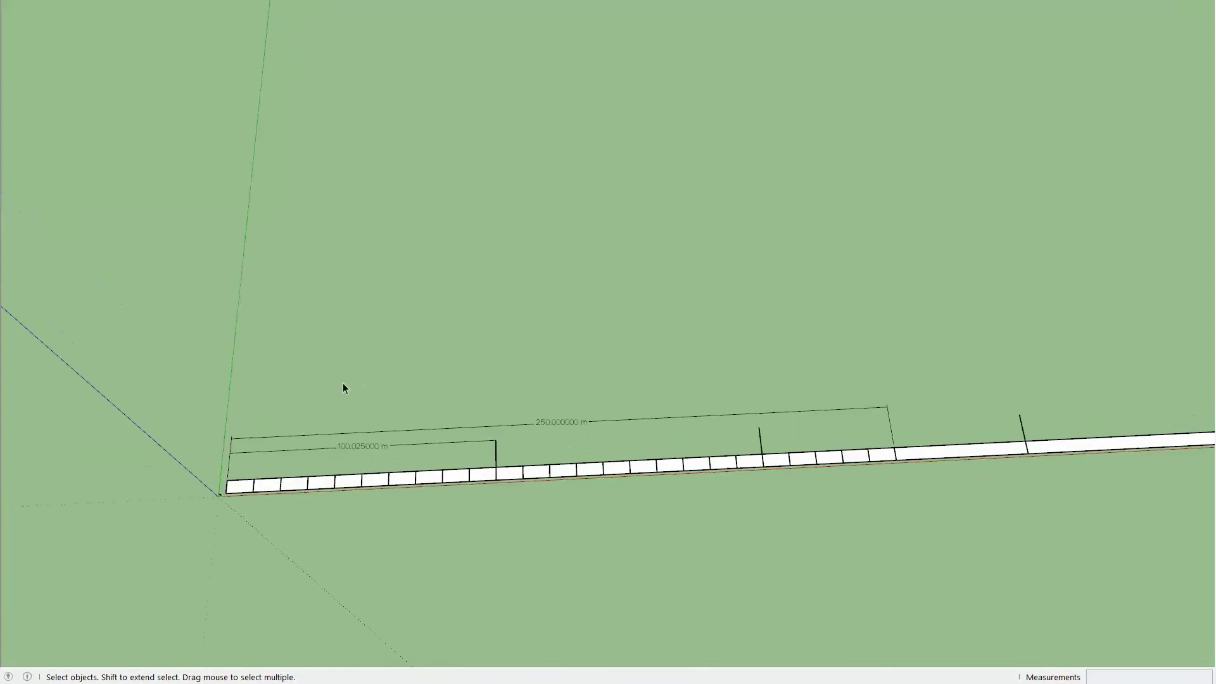
{"action": "left_click", "coordinate": [284, 486]}
{"action": "double_click", "coordinate": [284, 486]}
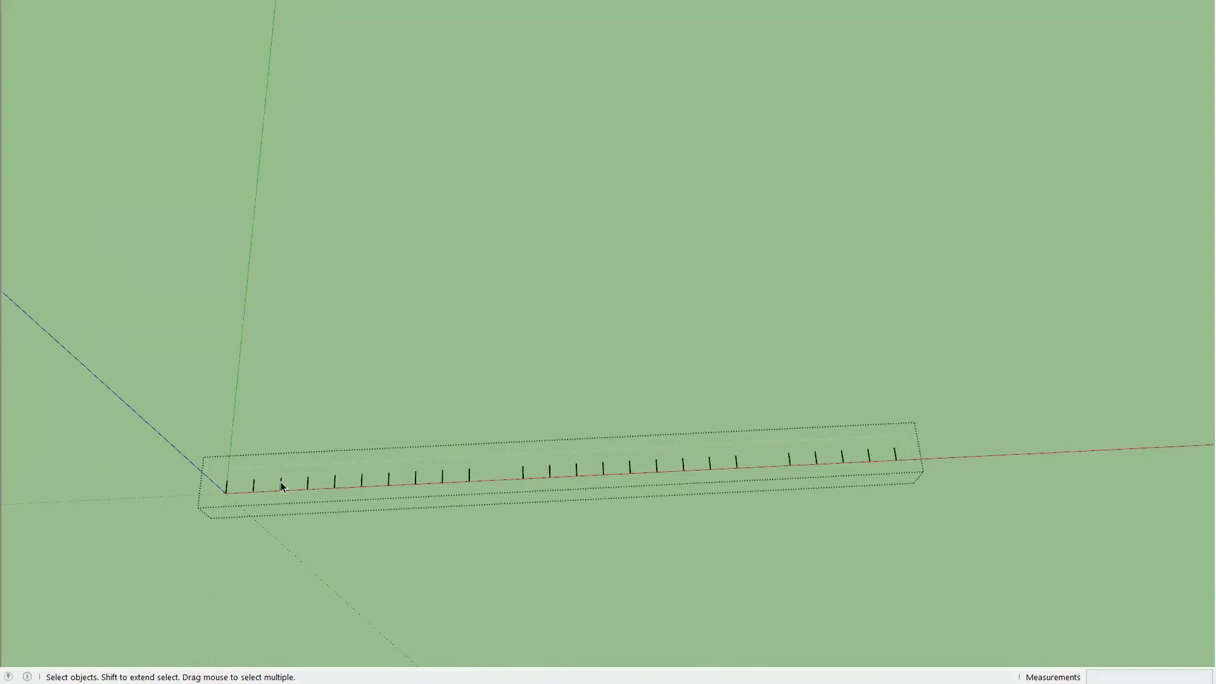
Show Entity Info for the selected ticks to confirm 24 groups.
{"action": "key", "text": "shift+e"}
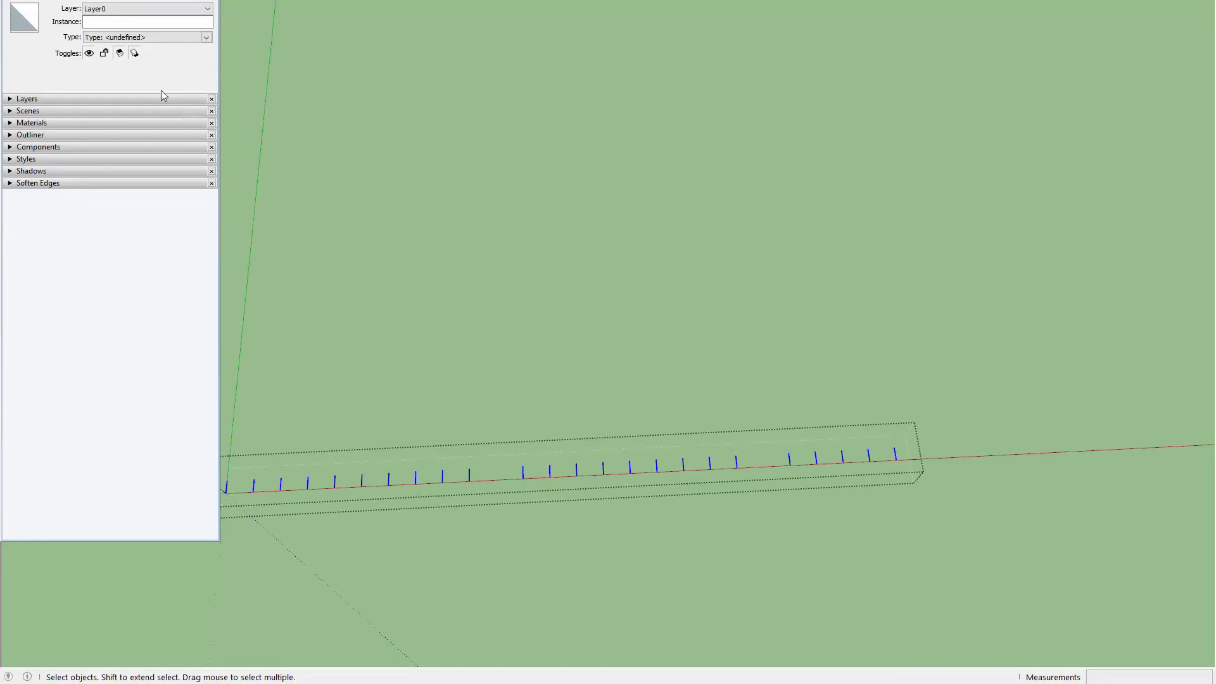
{"action": "left_click_drag", "start_coordinate": [110, 1], "coordinate": [107, 13]}
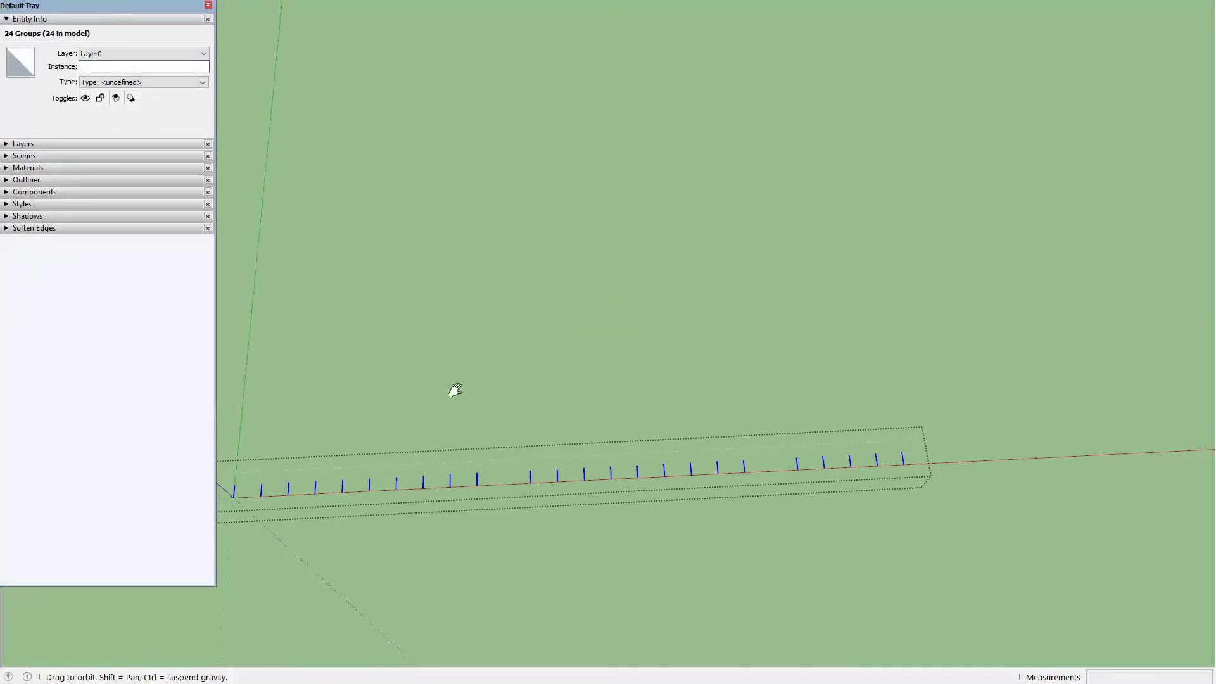
{"action": "left_click_drag", "start_coordinate": [392, 321], "coordinate": [453, 388]}
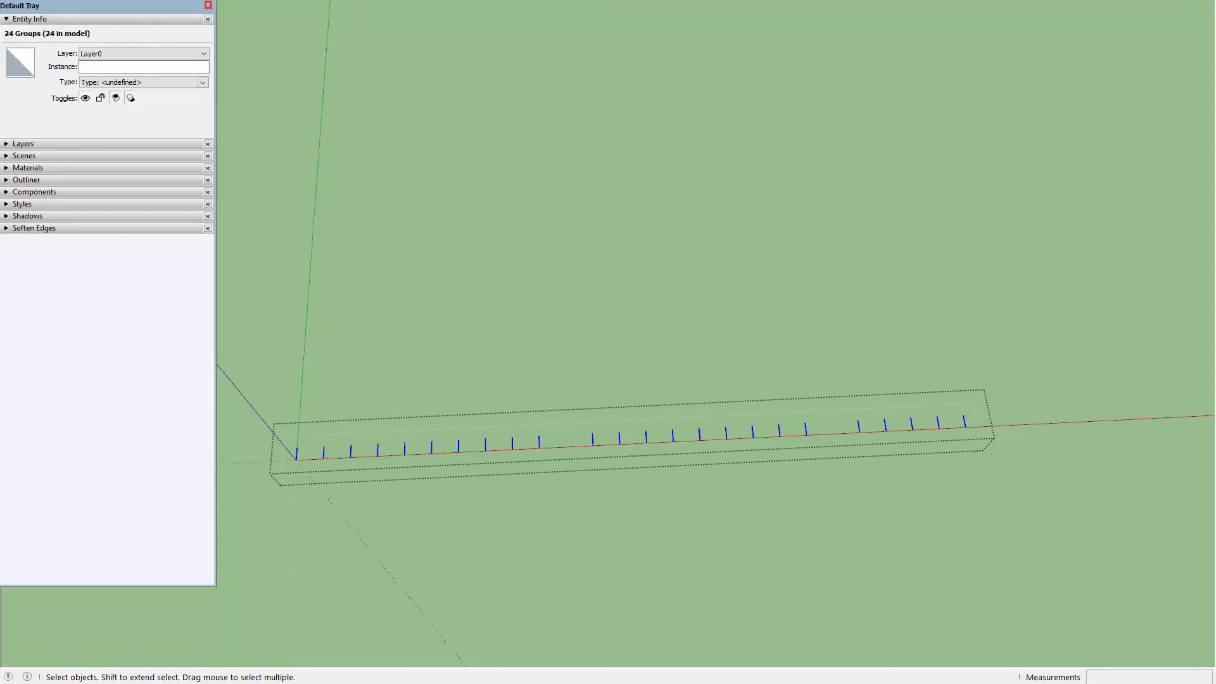
Compute 24*5 = 120 in Calculator and return to the Excel BOQ sheet.
{"action": "key", "text": "alt+Tab"}
{"action": "type", "text": "24*"}
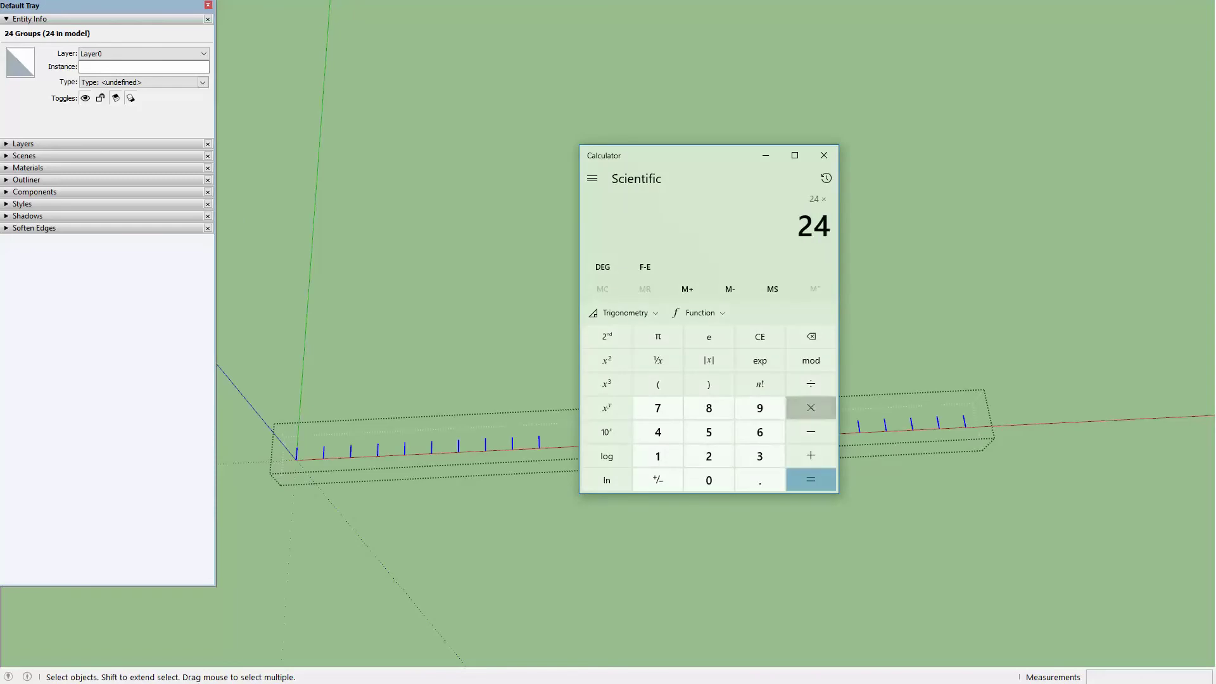
{"action": "type", "text": "5"}
{"action": "key", "text": "Return"}
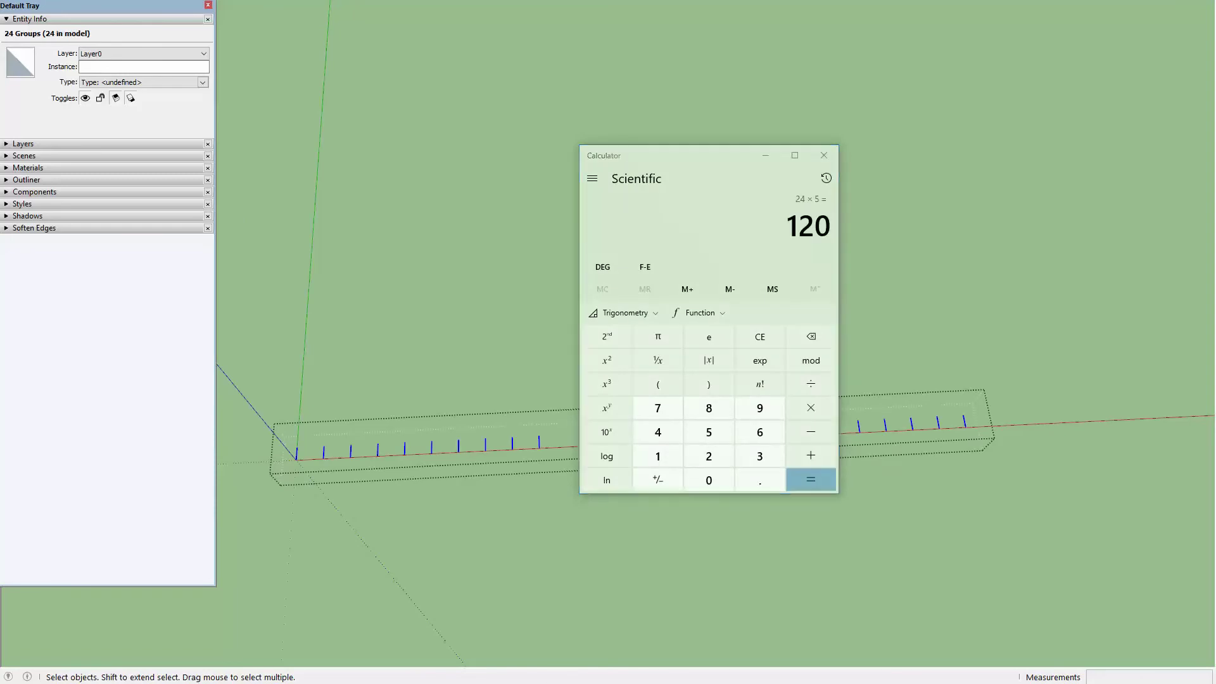
{"action": "key", "text": "alt+Tab"}
{"action": "left_click", "coordinate": [145, 404]}
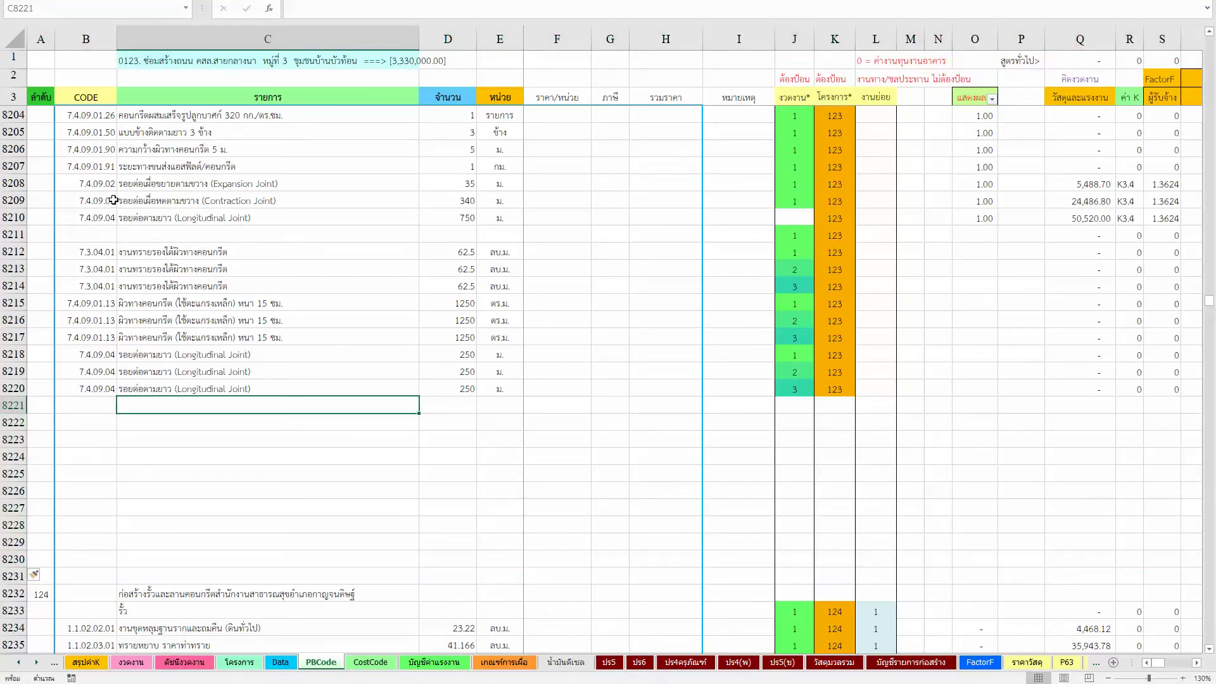
Copy Contraction Joint row B8209:E8209 into rows 8221–8223 and set D8221 to 120.
{"action": "left_click", "coordinate": [90, 196]}
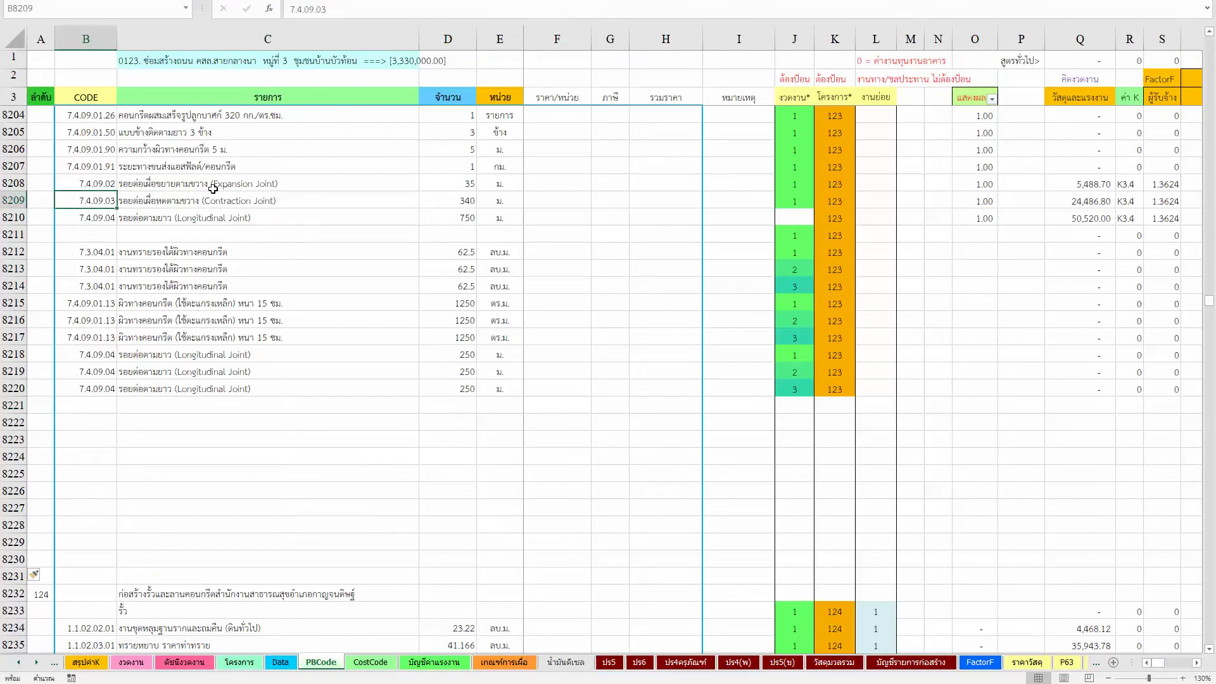
{"action": "left_click", "coordinate": [501, 200], "text": "shift"}
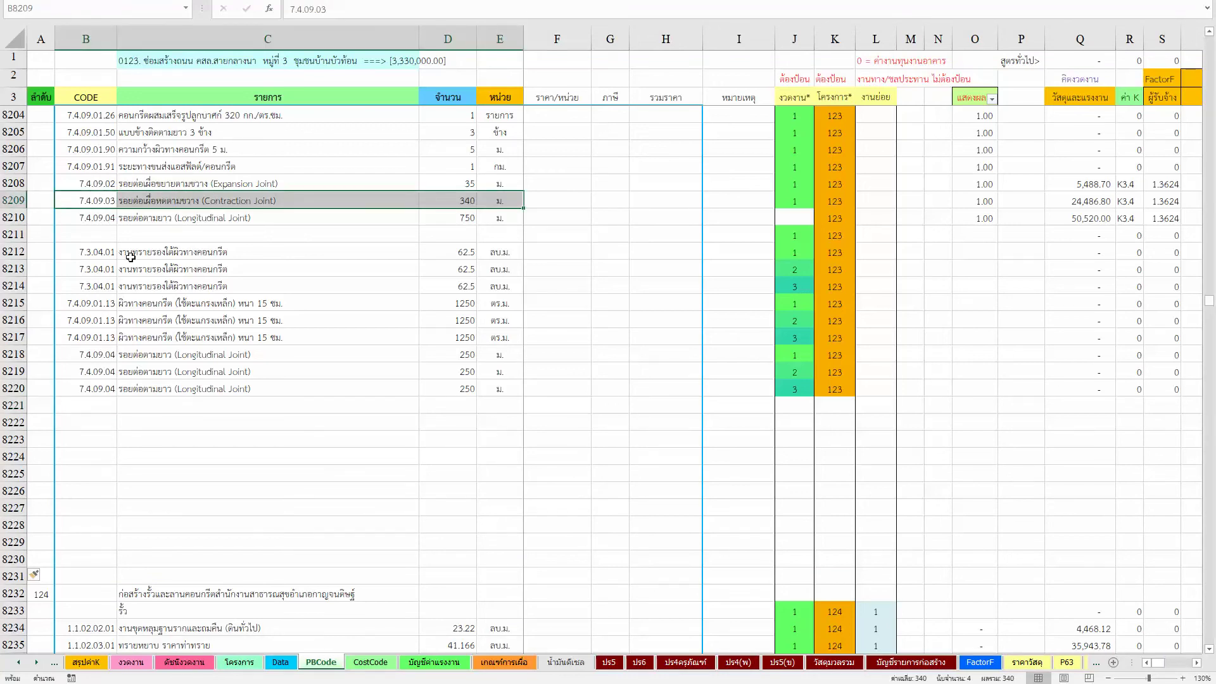
{"action": "key", "text": "ctrl+c"}
{"action": "left_click_drag", "start_coordinate": [95, 406], "coordinate": [98, 436]}
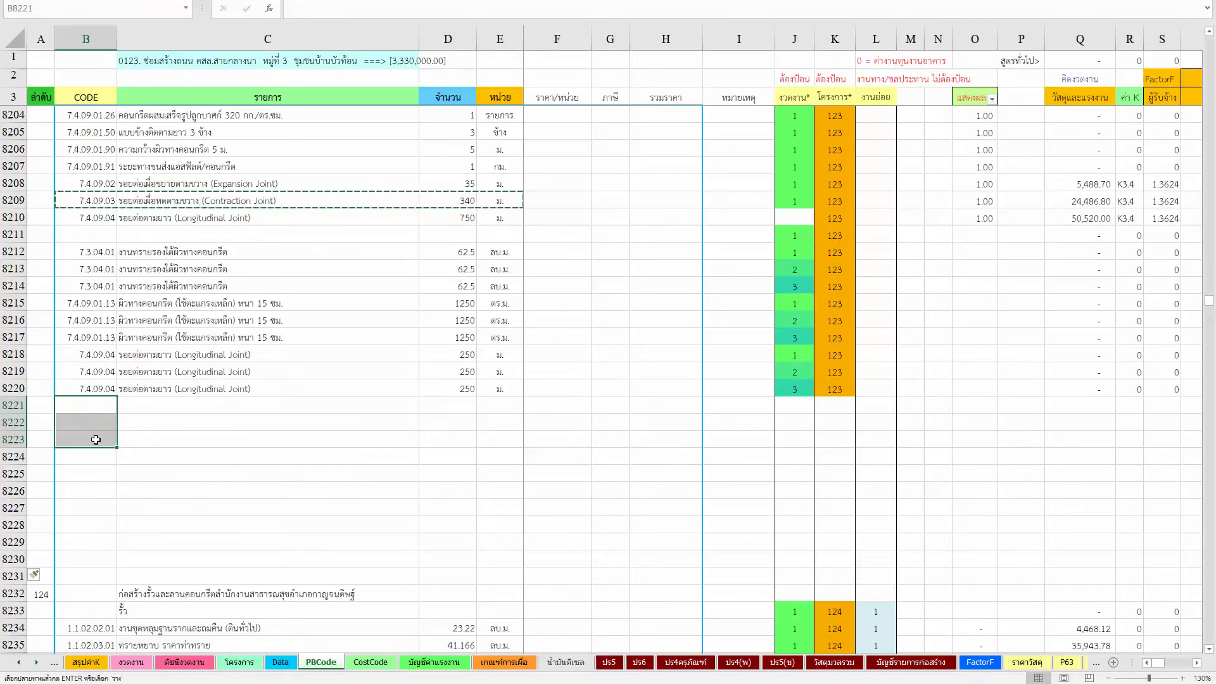
{"action": "right_click", "coordinate": [102, 438]}
{"action": "left_click", "coordinate": [123, 209]}
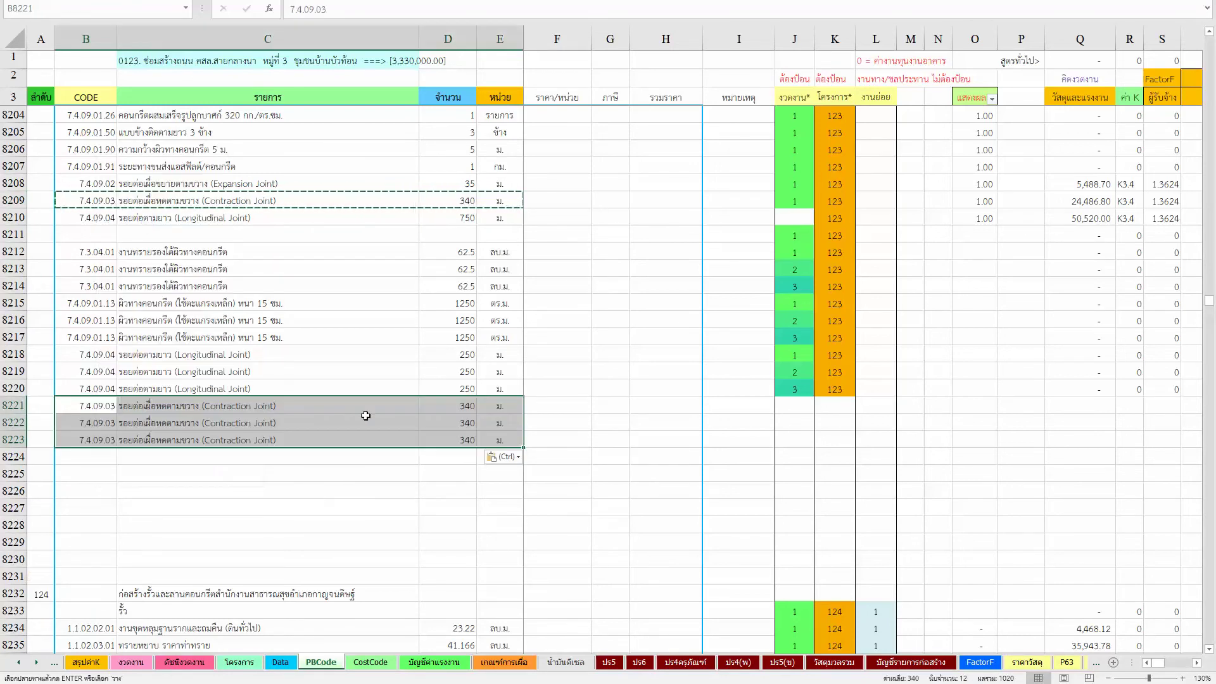
{"action": "left_click", "coordinate": [467, 406]}
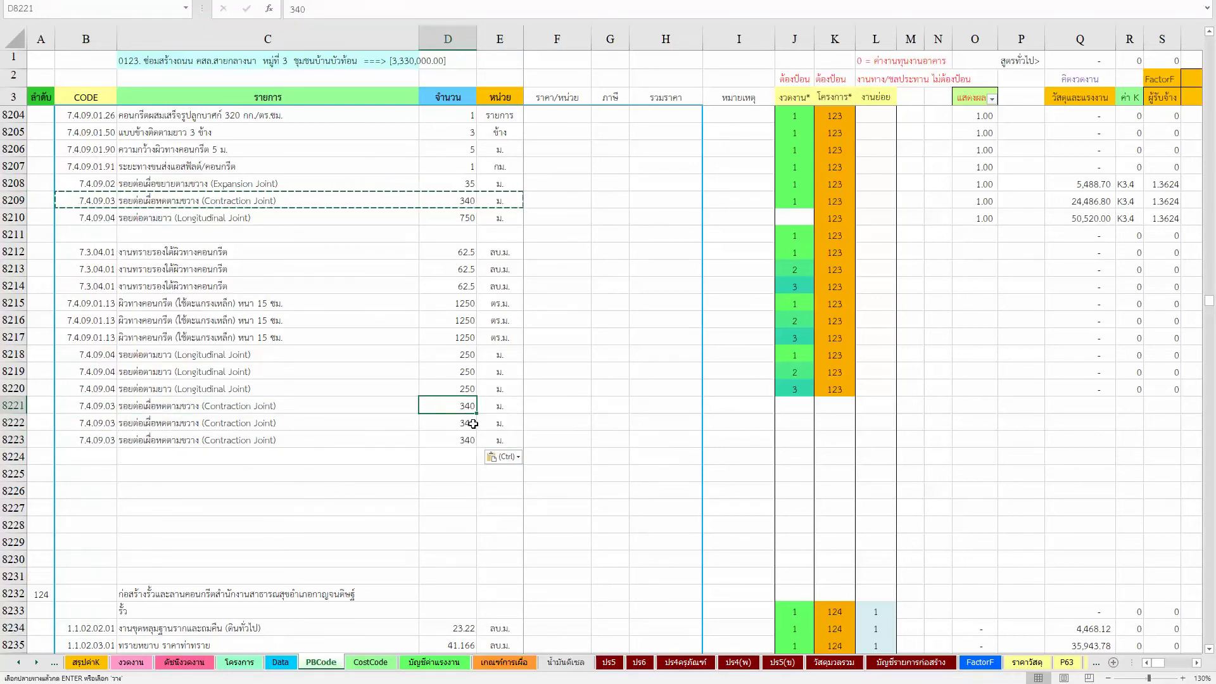
{"action": "type", "text": "120"}
{"action": "key", "text": "Return"}
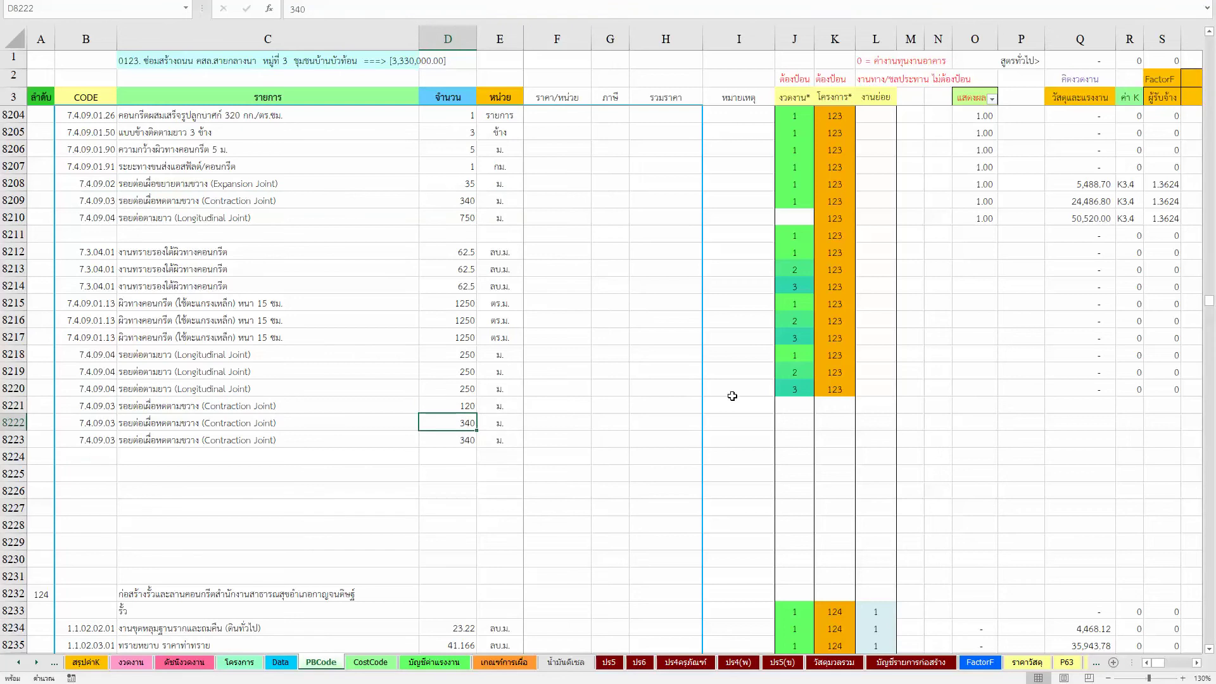
Copy row 8220's J:V project and pricing cells into rows 8221–8227.
{"action": "left_click", "coordinate": [795, 389]}
{"action": "key", "text": "ctrl+shift+Right"}
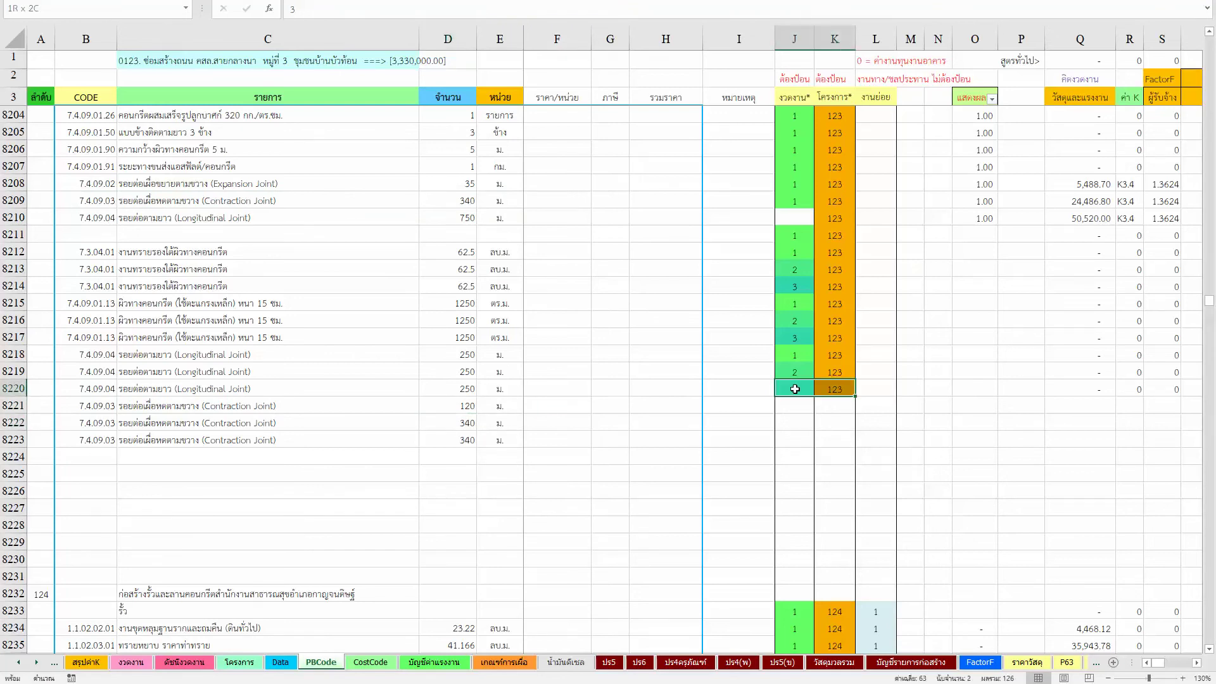
{"action": "key", "text": "ctrl+shift+Right"}
{"action": "key", "text": "ctrl+shift+Right"}
{"action": "key", "text": "ctrl+shift+Right"}
{"action": "key", "text": "ctrl+shift+Left"}
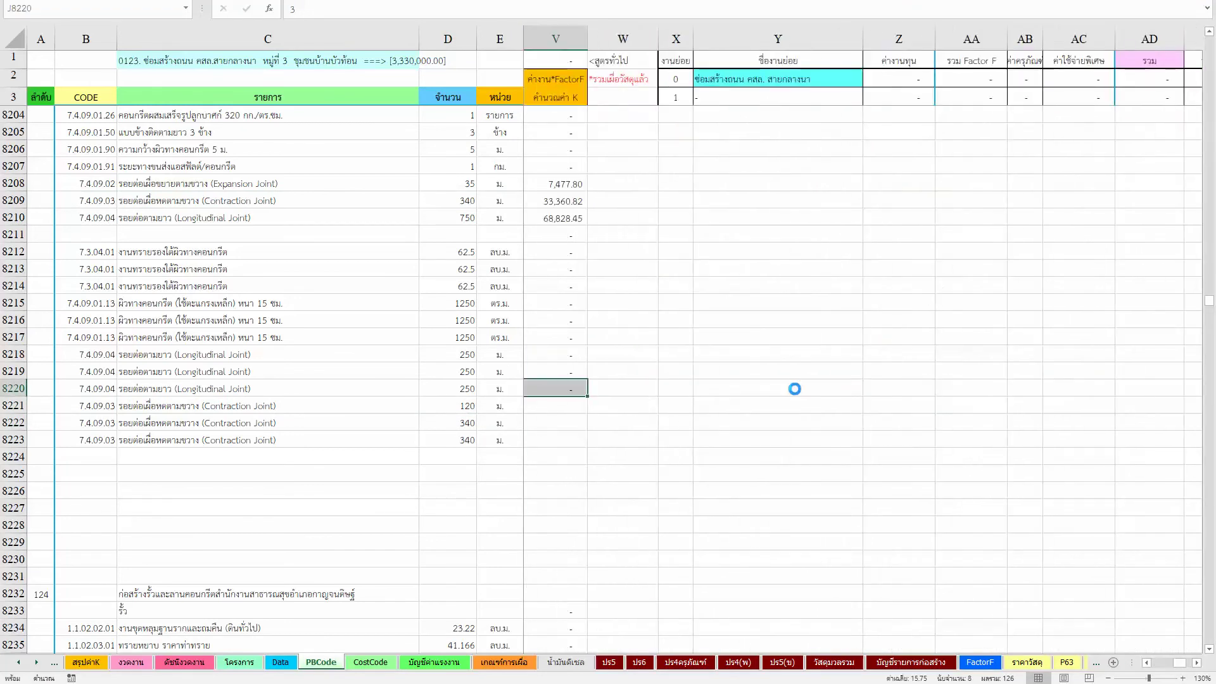
{"action": "key", "text": "ctrl+c"}
{"action": "key", "text": "Down"}
{"action": "key", "text": "shift+Down"}
{"action": "key", "text": "shift+Down"}
{"action": "key", "text": "shift+Down"}
{"action": "key", "text": "shift+Down"}
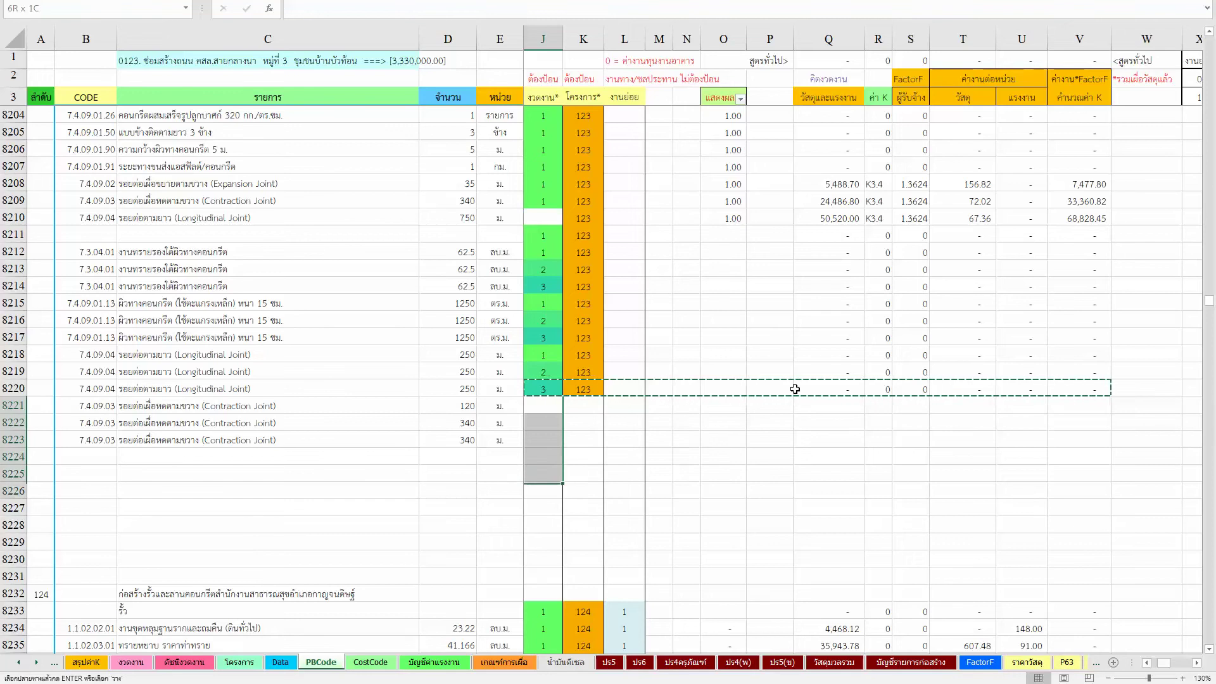
{"action": "key", "text": "shift+Down"}
{"action": "key", "text": "shift+Down"}
{"action": "key", "text": "ctrl+v"}
{"action": "key", "text": "Left"}
{"action": "key", "text": "Left"}
{"action": "key", "text": "Right"}
{"action": "key", "text": "Right"}
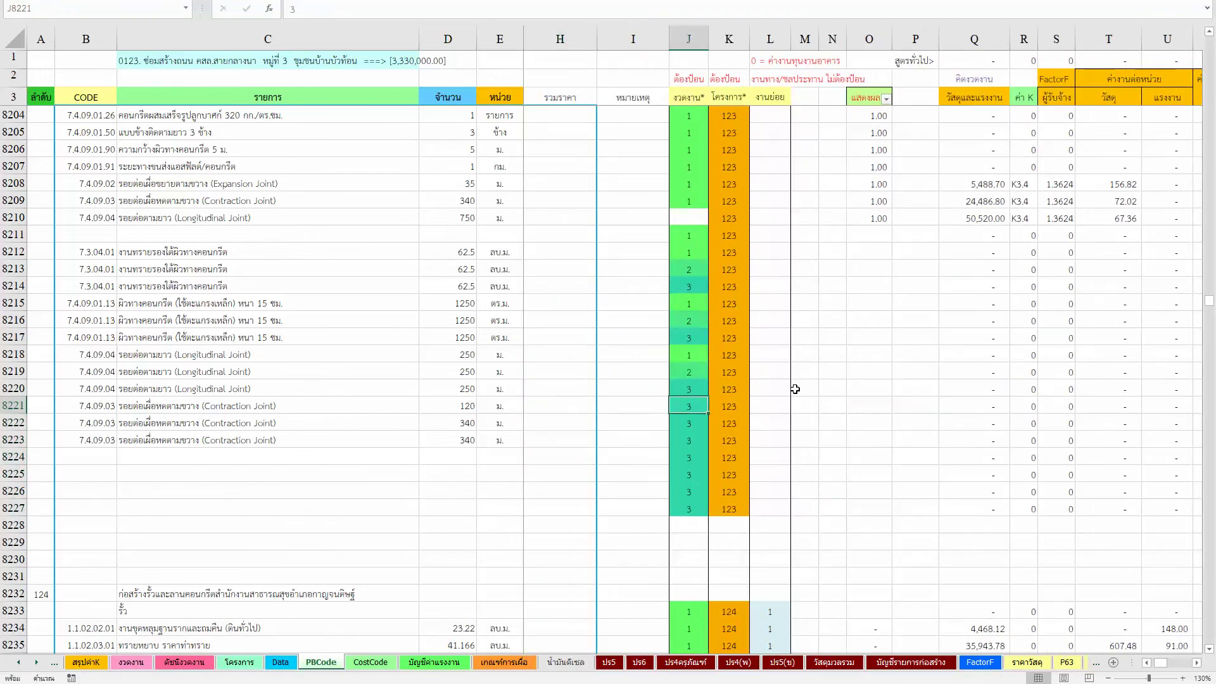
Enter installments 1, 2 and 3 in J8221:J8223.
{"action": "type", "text": "1"}
{"action": "key", "text": "Return"}
{"action": "type", "text": "2"}
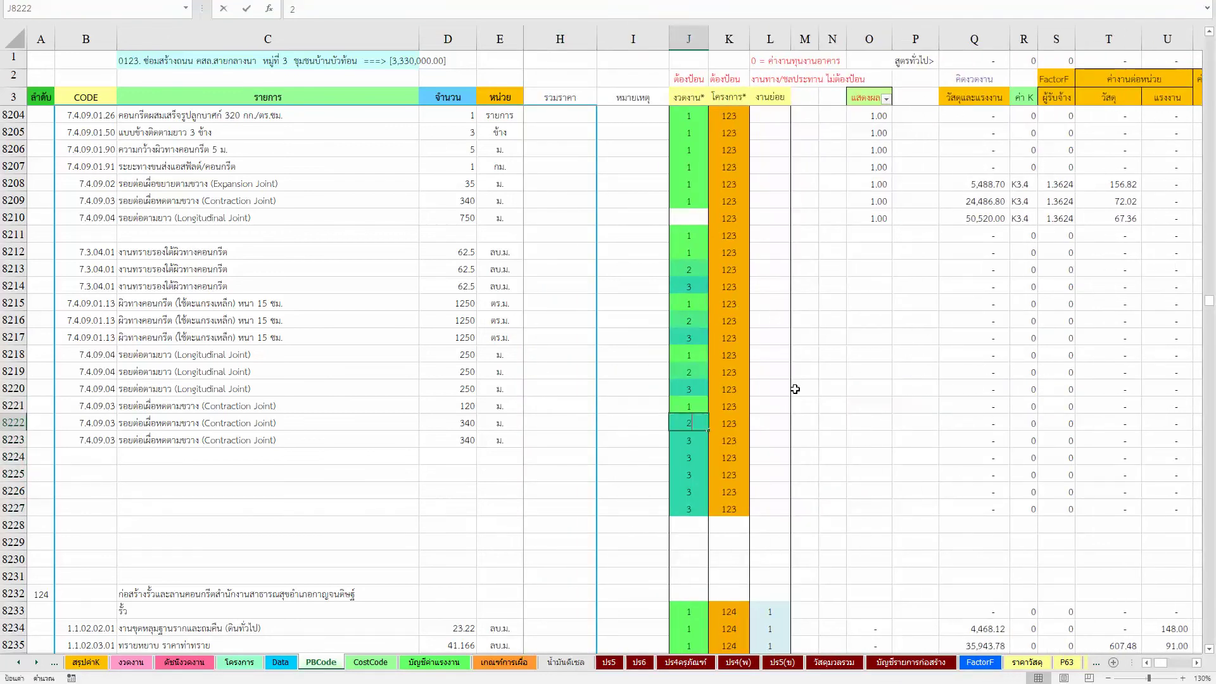
{"action": "key", "text": "Return"}
{"action": "type", "text": "3"}
{"action": "key", "text": "Return"}
{"action": "key", "text": "Up"}
{"action": "key", "text": "Up"}
{"action": "key", "text": "Left"}
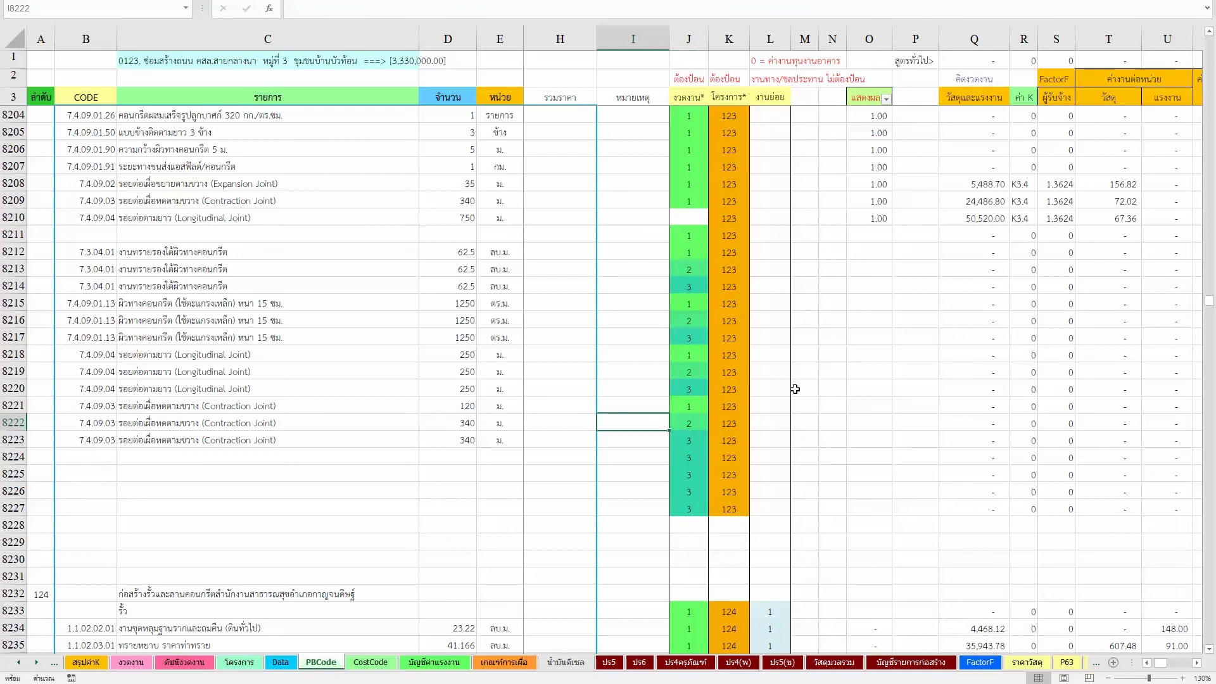
{"action": "key", "text": "alt+Tab"}
{"action": "key", "text": "alt+Tab"}
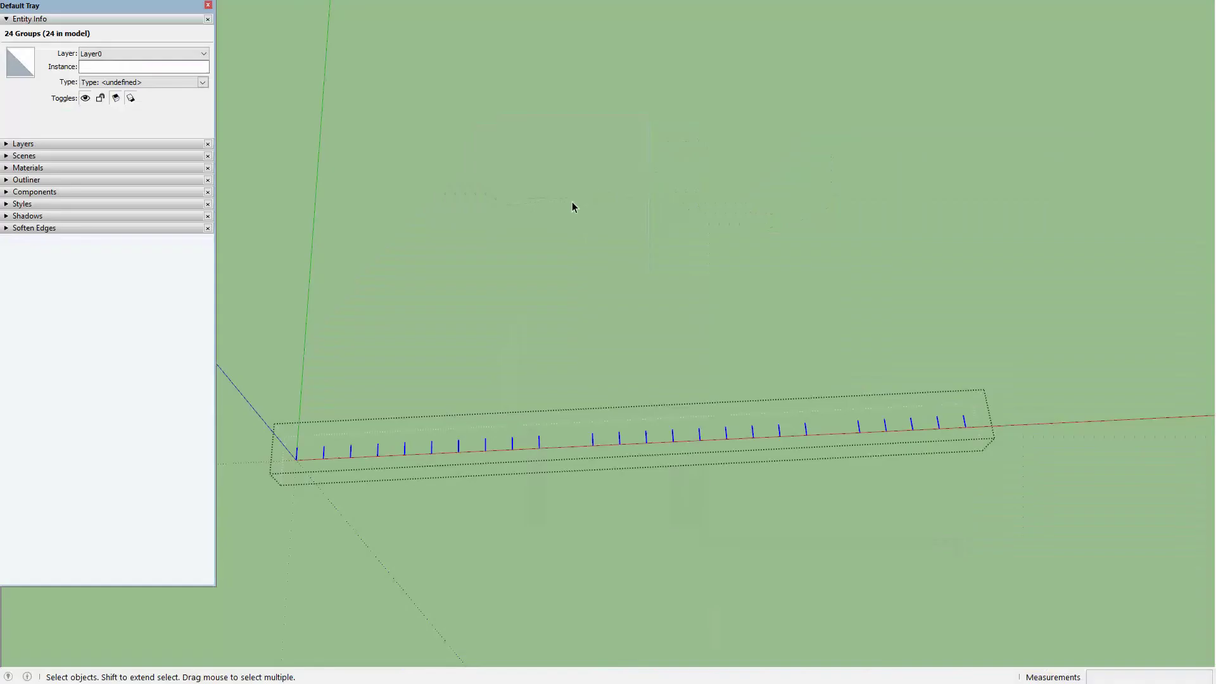
Open the short-segment slab group and view along the slab.
{"action": "left_click", "coordinate": [641, 457]}
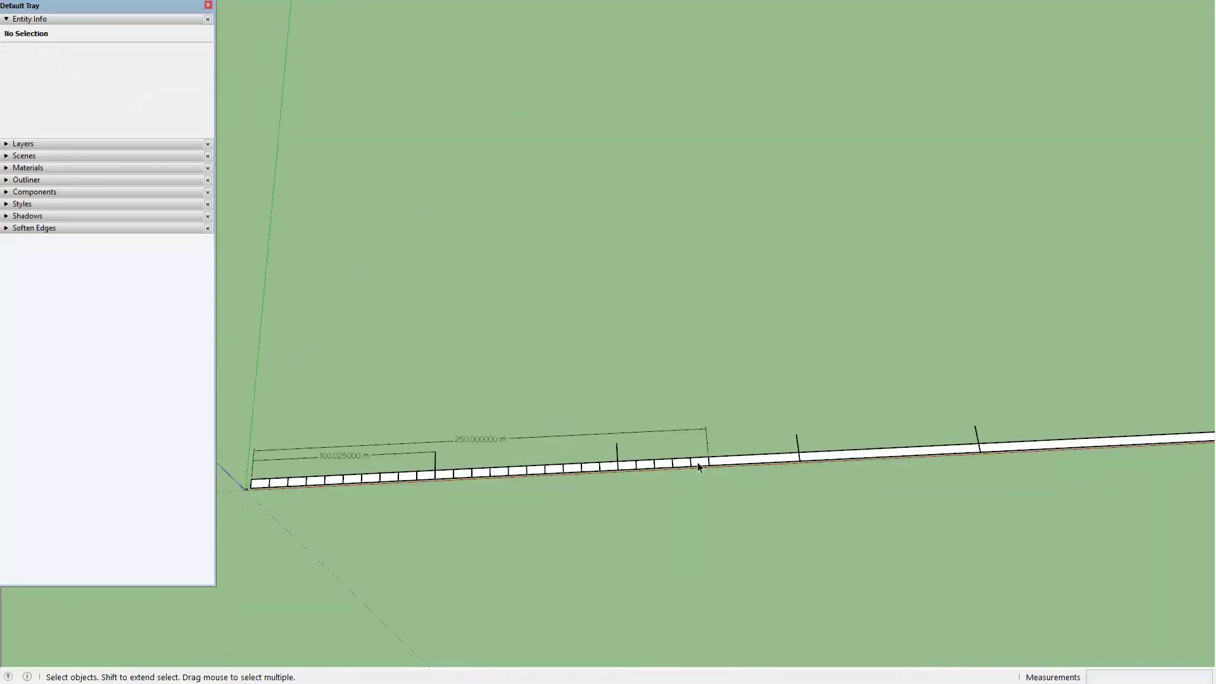
{"action": "left_click", "coordinate": [618, 456]}
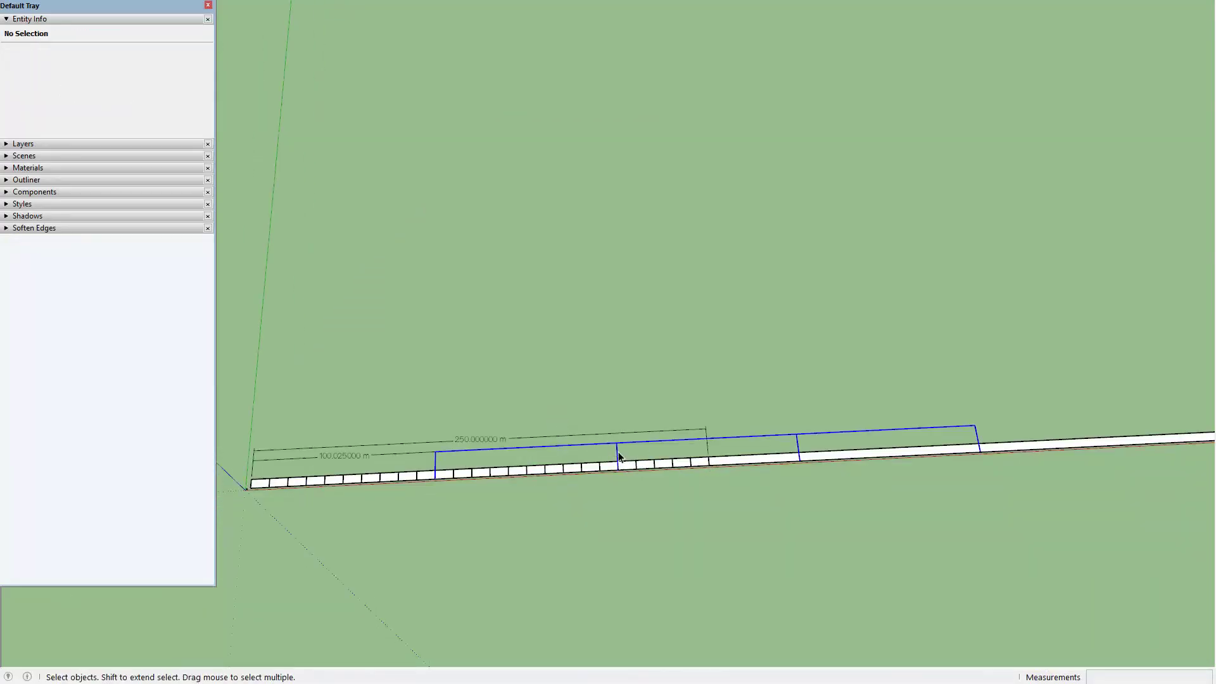
{"action": "left_click", "coordinate": [401, 480]}
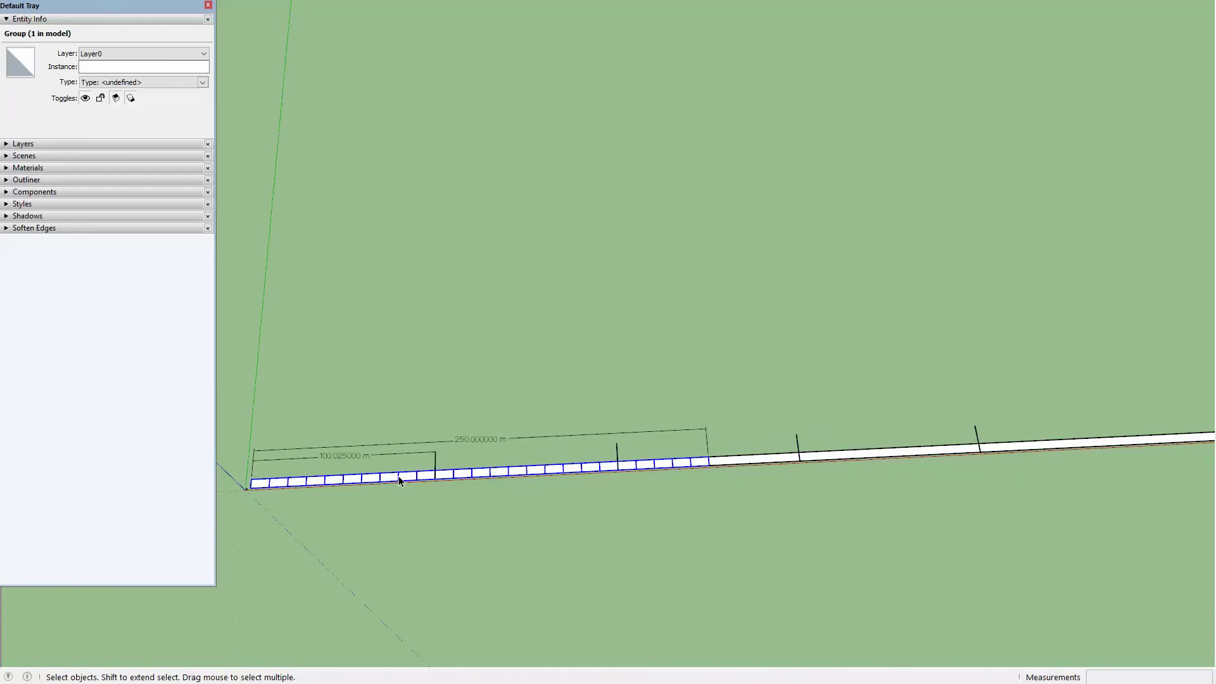
{"action": "double_click", "coordinate": [400, 481]}
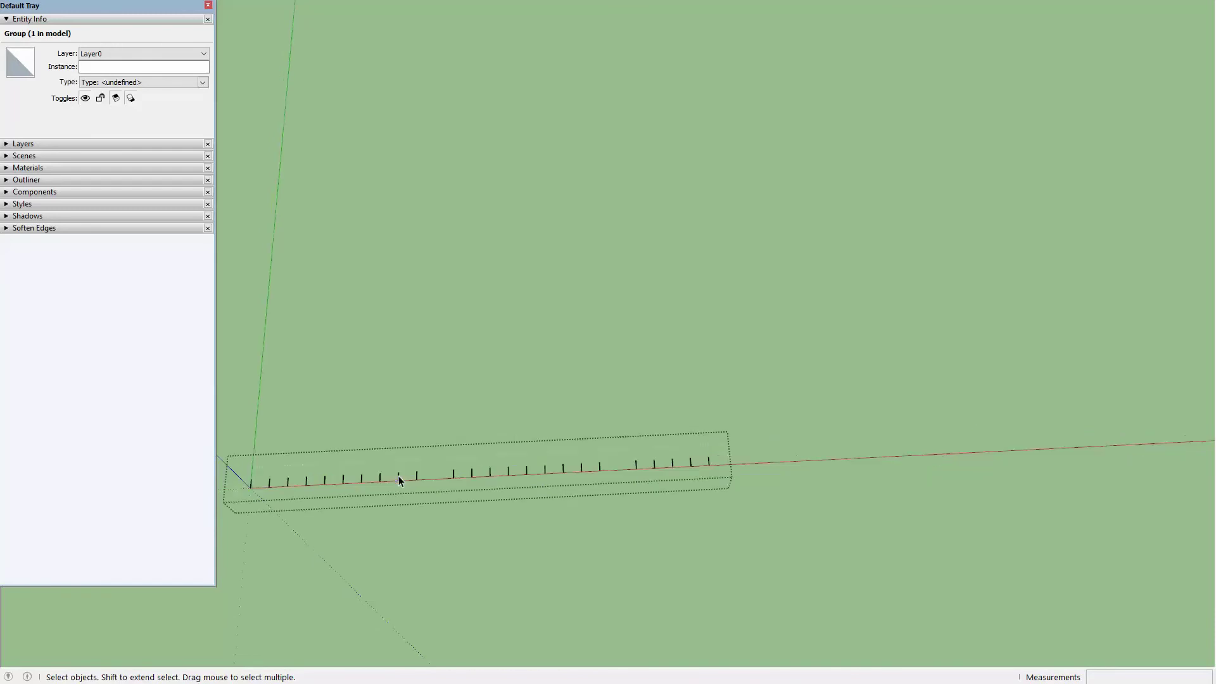
{"action": "left_click_drag", "start_coordinate": [656, 483], "coordinate": [609, 489]}
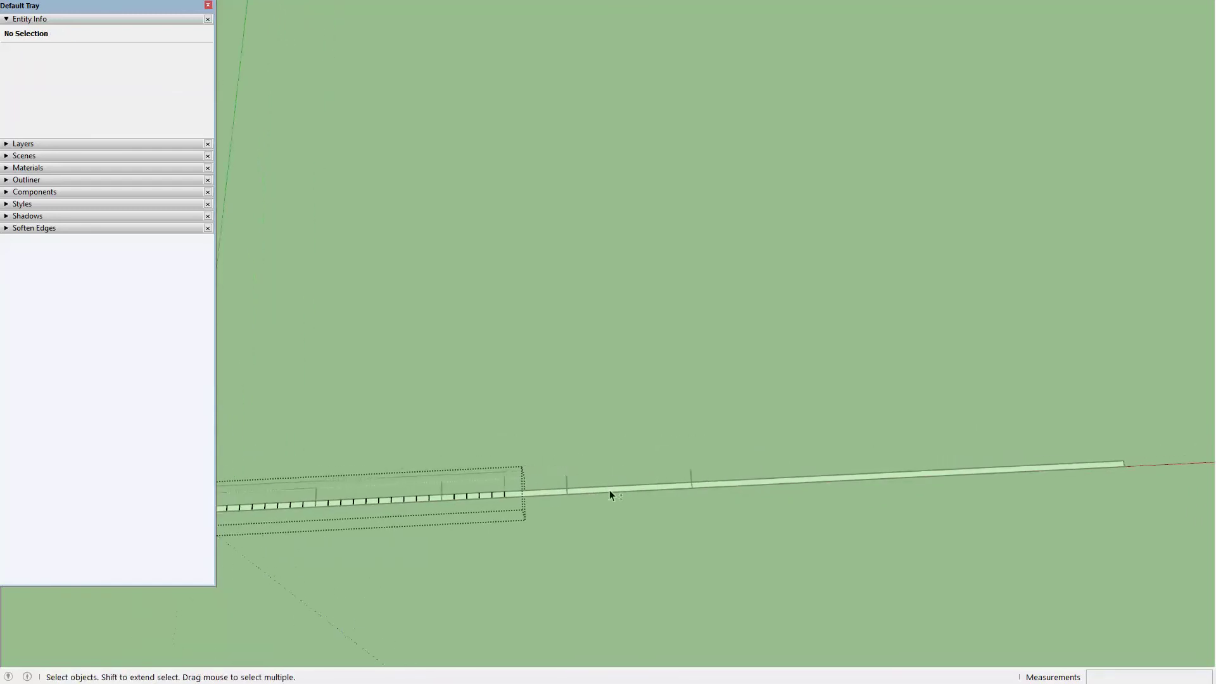
{"action": "scroll", "coordinate": [514, 489], "scroll_direction": "up", "scroll_amount": 2}
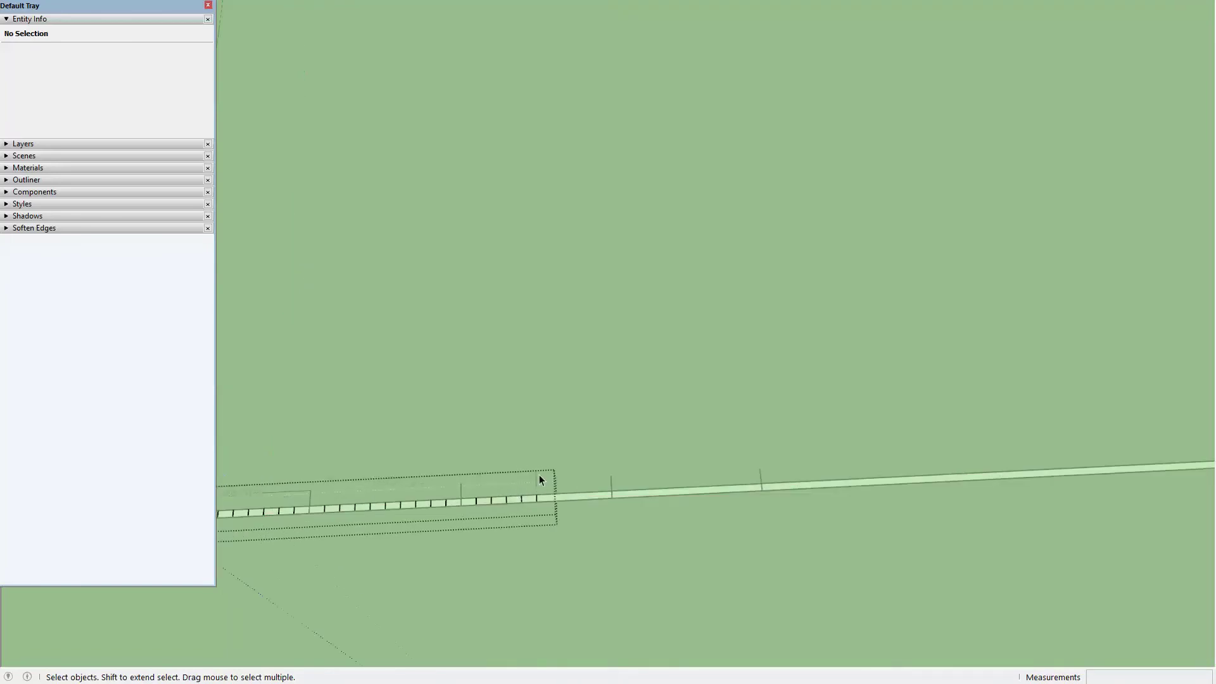
Ctrl-copy the joint mark, entering 10 to repeat it along the slab.
{"action": "key", "text": "m"}
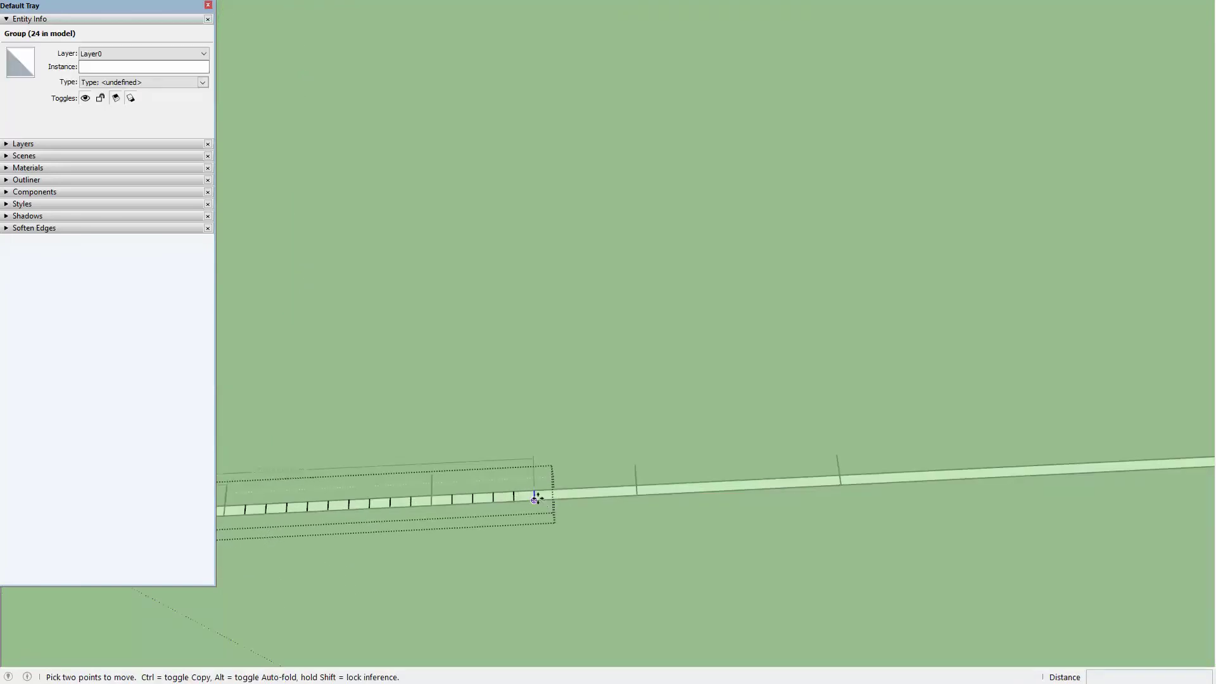
{"action": "left_click", "coordinate": [534, 500]}
{"action": "key", "text": "ctrl"}
{"action": "type", "text": "10"}
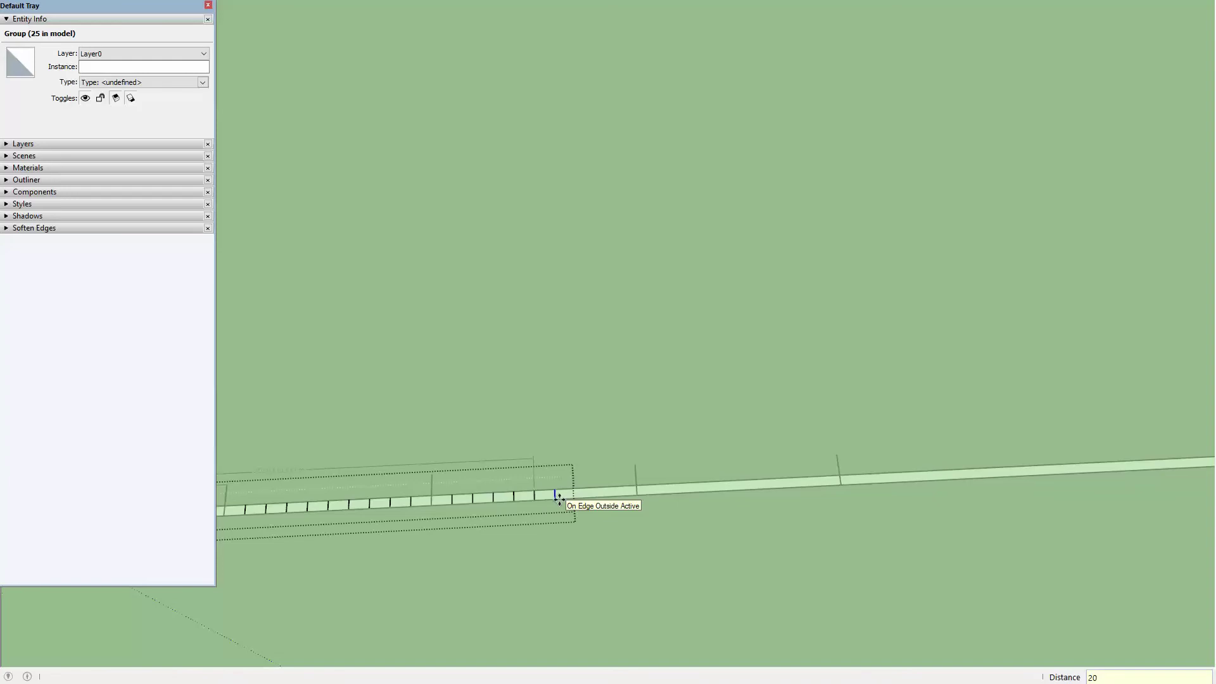
{"action": "key", "text": "Return"}
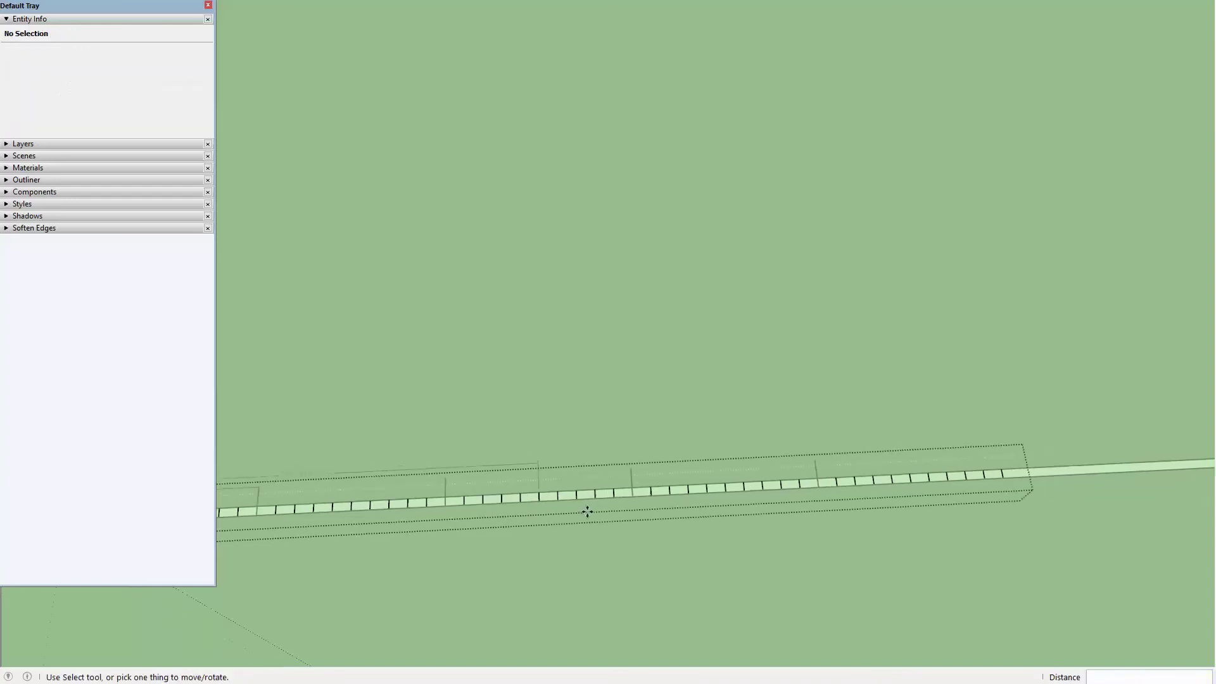
{"action": "scroll", "coordinate": [609, 477], "scroll_direction": "down", "scroll_amount": 1}
{"action": "scroll", "coordinate": [582, 482], "scroll_direction": "down", "scroll_amount": 1}
Add a 250 m dimension above the slab, then erase an unwanted edge in the slab group.
{"action": "key", "text": "d"}
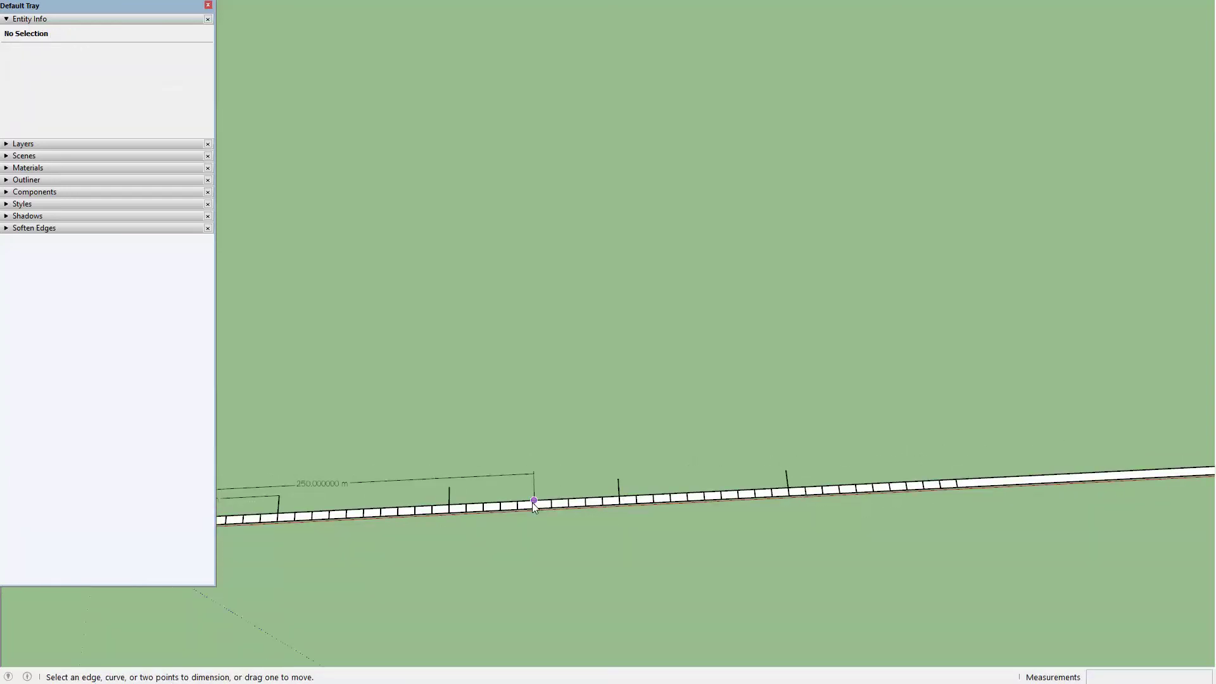
{"action": "left_click", "coordinate": [534, 501]}
{"action": "left_click", "coordinate": [956, 478]}
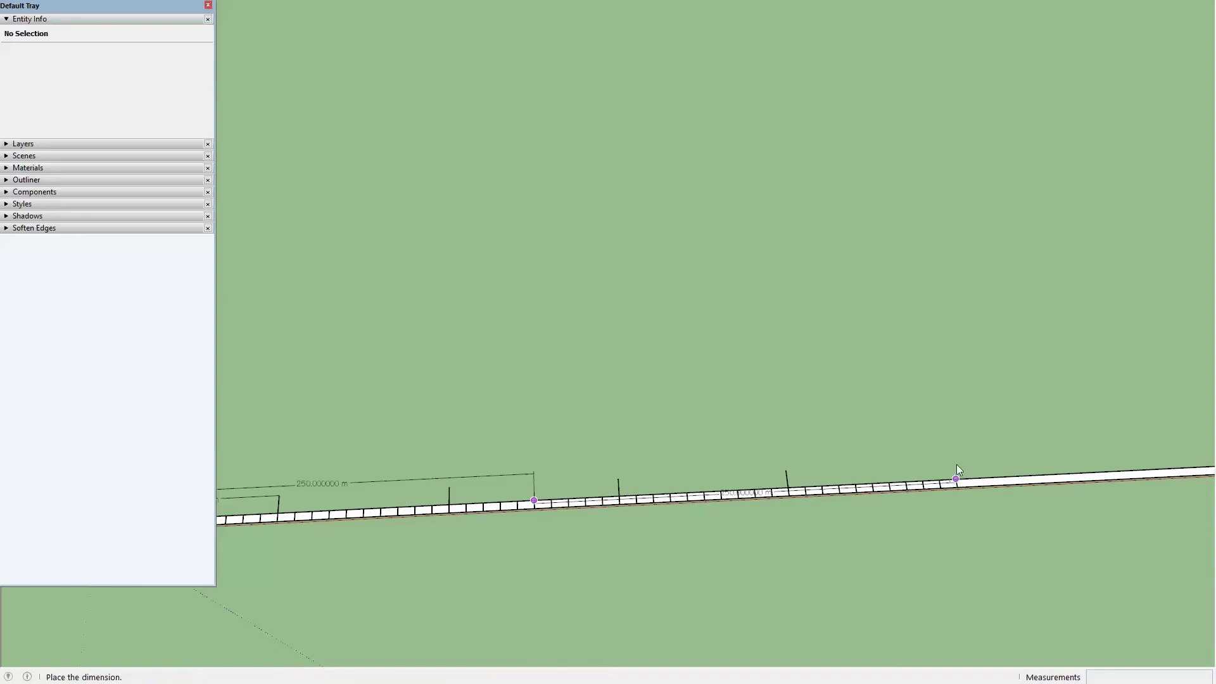
{"action": "left_click", "coordinate": [935, 453]}
{"action": "key", "text": "space"}
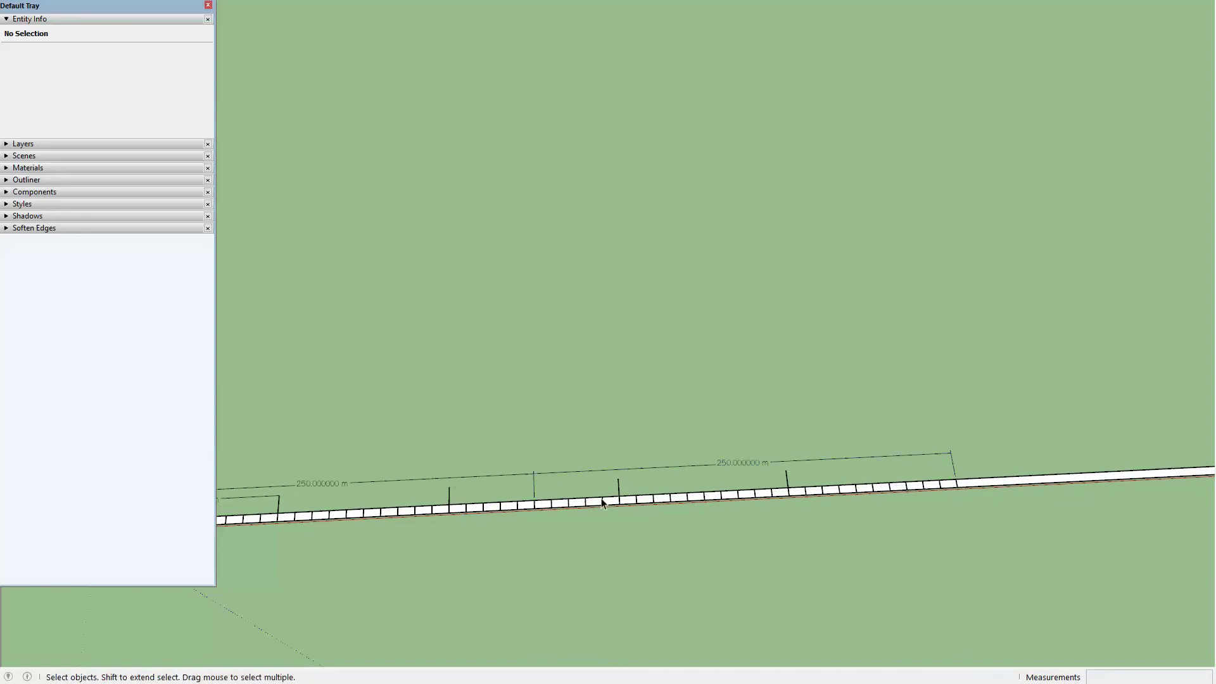
{"action": "double_click", "coordinate": [602, 502]}
{"action": "key", "text": "e"}
{"action": "left_click", "coordinate": [624, 498]}
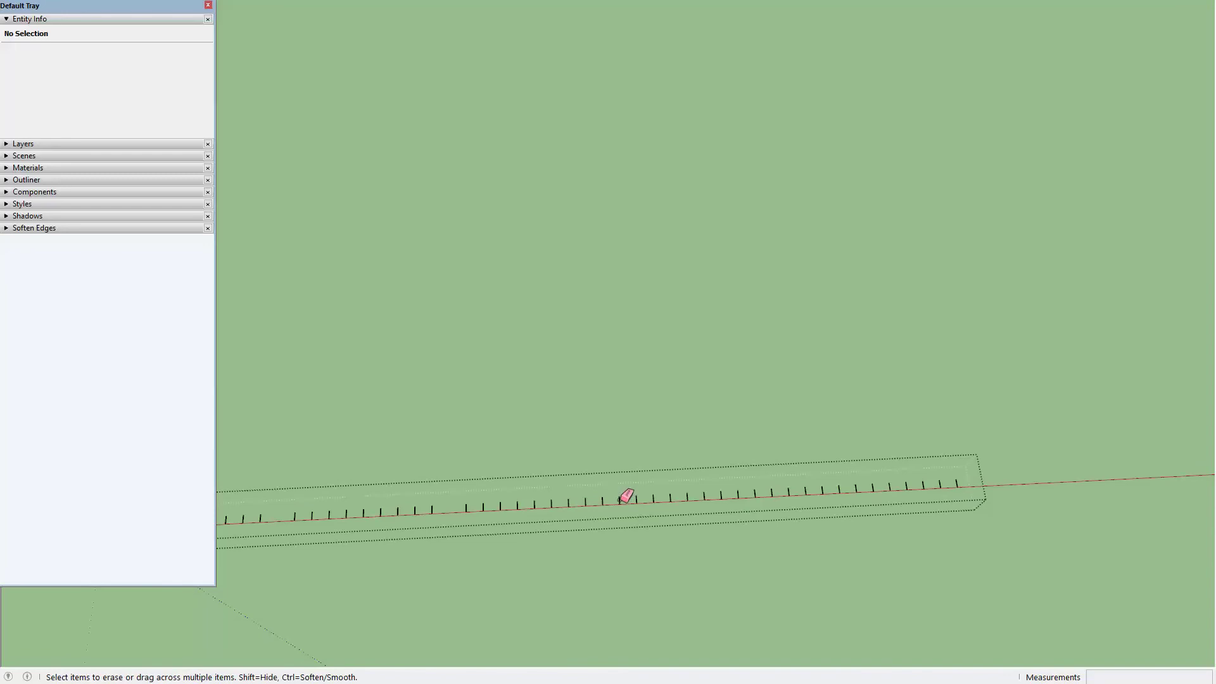
Erase the extra joint mark at the row's end and select the joint mark group.
{"action": "left_click_drag", "start_coordinate": [626, 498], "coordinate": [968, 477]}
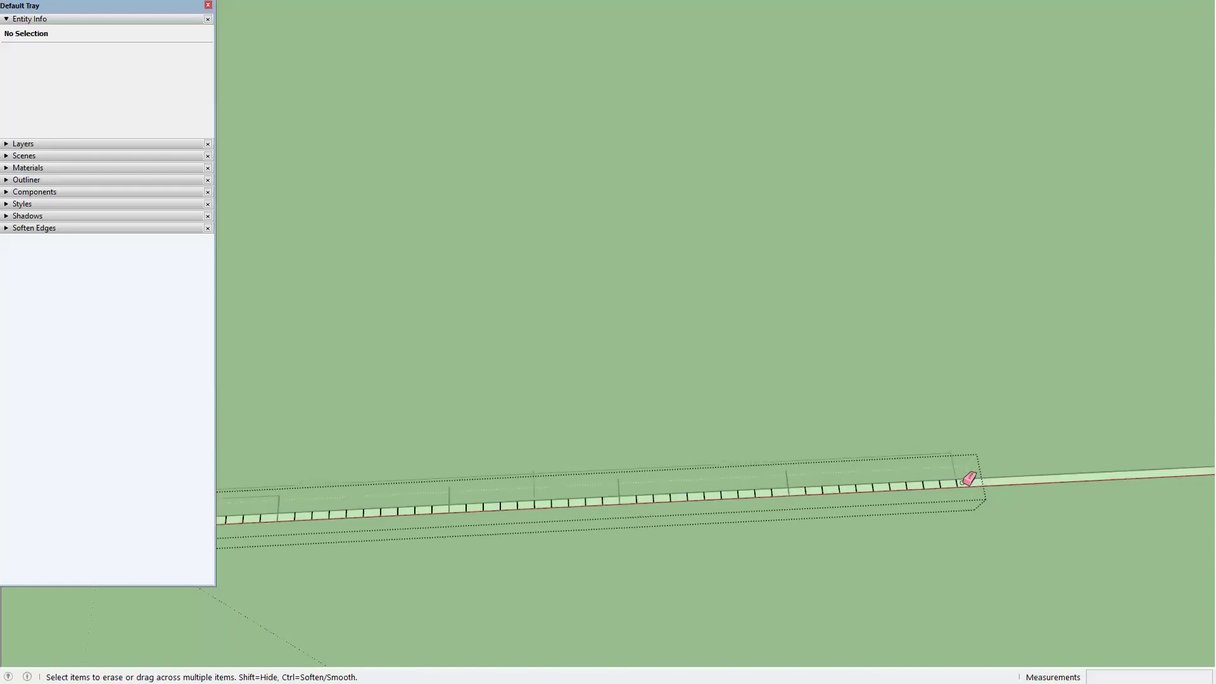
{"action": "key", "text": "Escape"}
{"action": "key", "text": "space"}
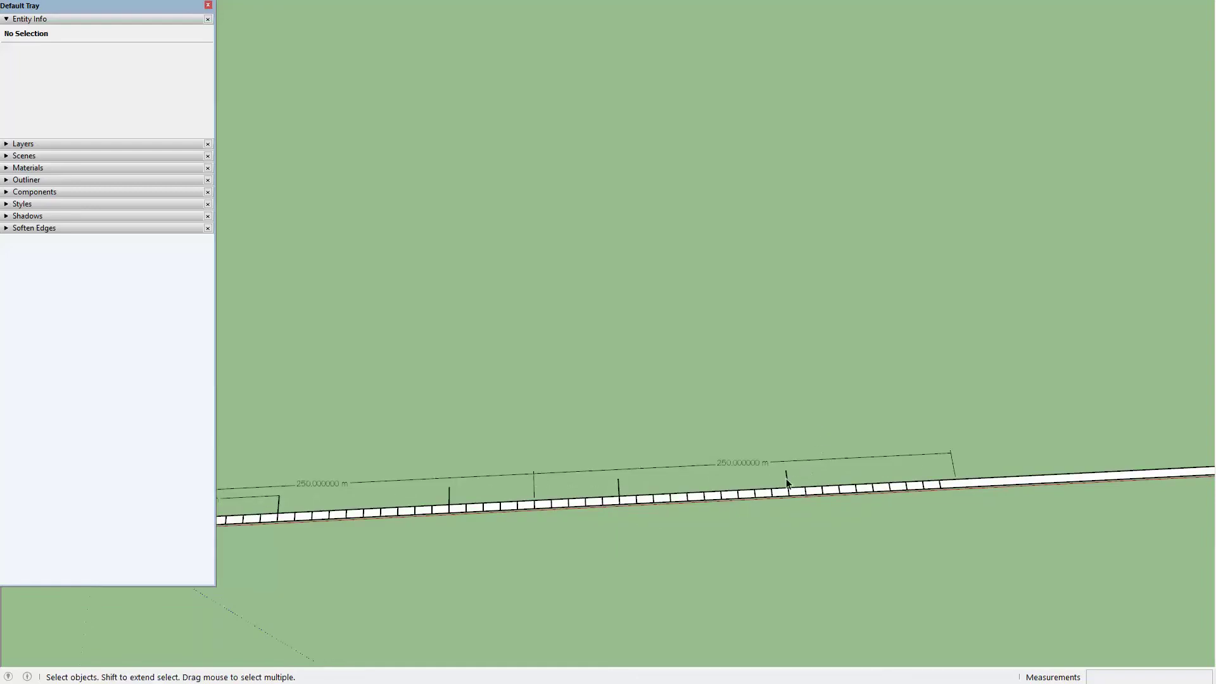
{"action": "left_click", "coordinate": [790, 485]}
{"action": "scroll", "coordinate": [792, 486], "scroll_direction": "down", "scroll_amount": 2}
{"action": "scroll", "coordinate": [792, 486], "scroll_direction": "down", "scroll_amount": 2}
{"action": "left_click_drag", "start_coordinate": [791, 486], "coordinate": [648, 516]}
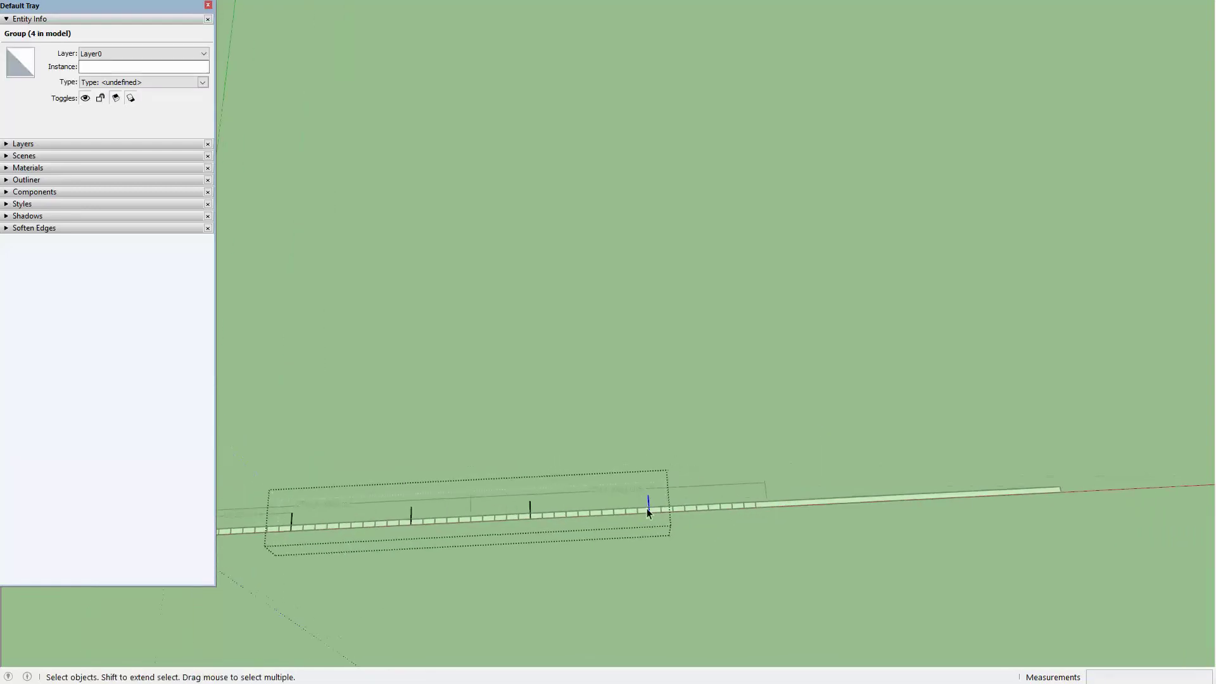
Copy the joint mark 100 m along the slab and repeat the copy.
{"action": "key", "text": "m"}
{"action": "left_click", "coordinate": [648, 498]}
{"action": "key", "text": "ctrl"}
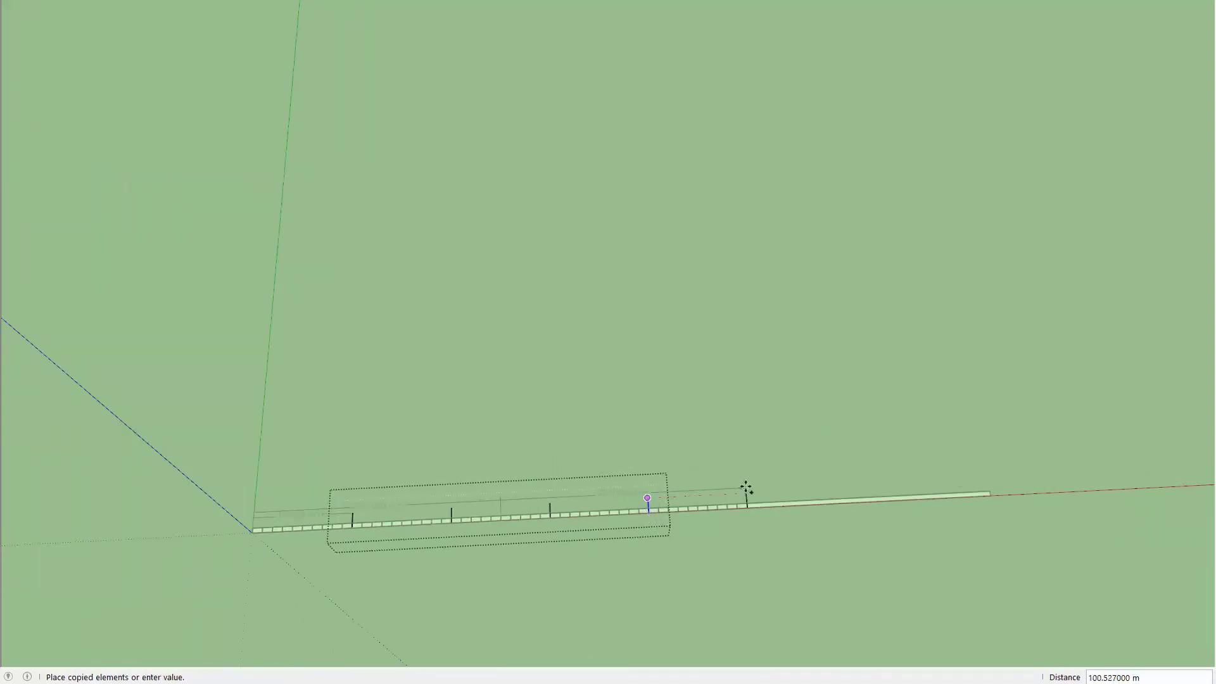
{"action": "type", "text": "100"}
{"action": "key", "text": "Return"}
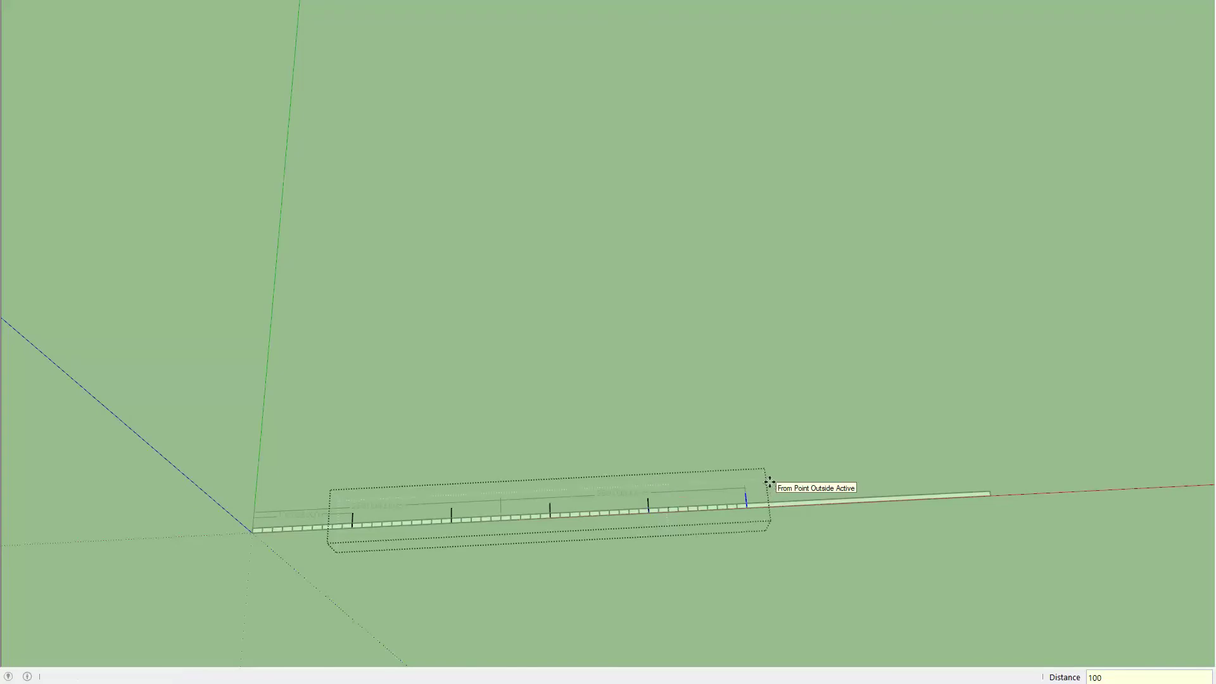
{"action": "key", "text": "Return"}
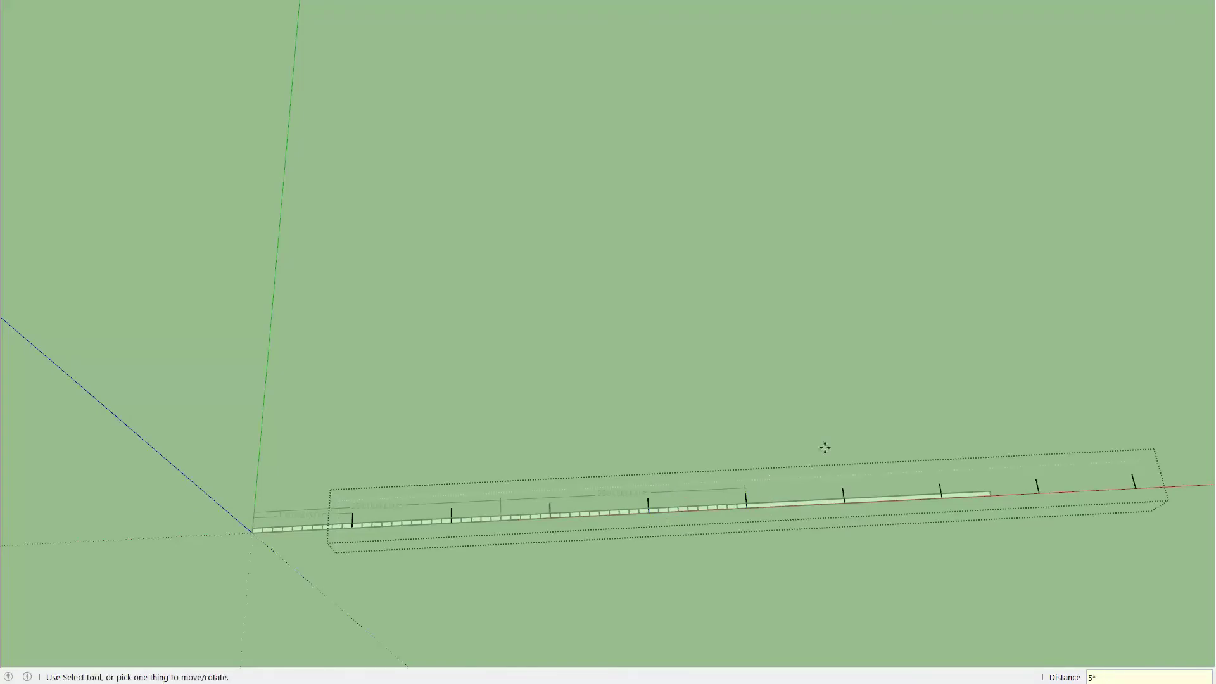
{"action": "key", "text": "e"}
{"action": "scroll", "coordinate": [1039, 486], "scroll_direction": "down", "scroll_amount": 3}
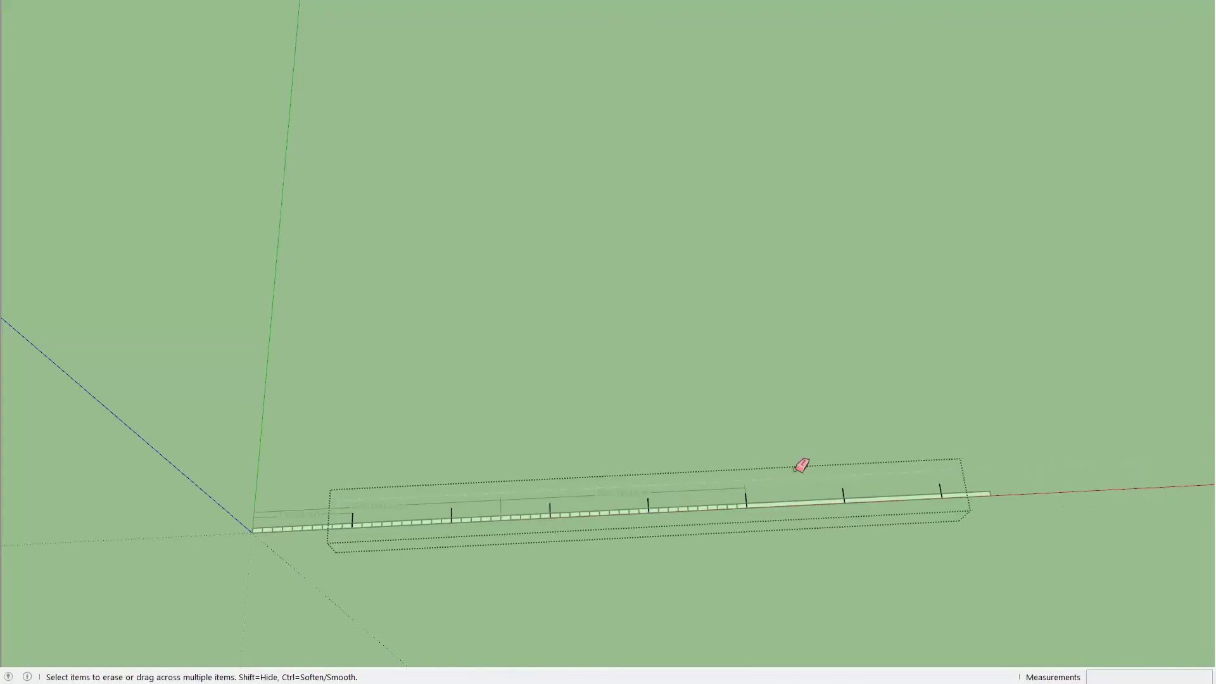
{"action": "scroll", "coordinate": [708, 524], "scroll_direction": "up", "scroll_amount": 3}
Copy the joint mark row group along the slab as a repeated array, entering 10.
{"action": "key", "text": "space"}
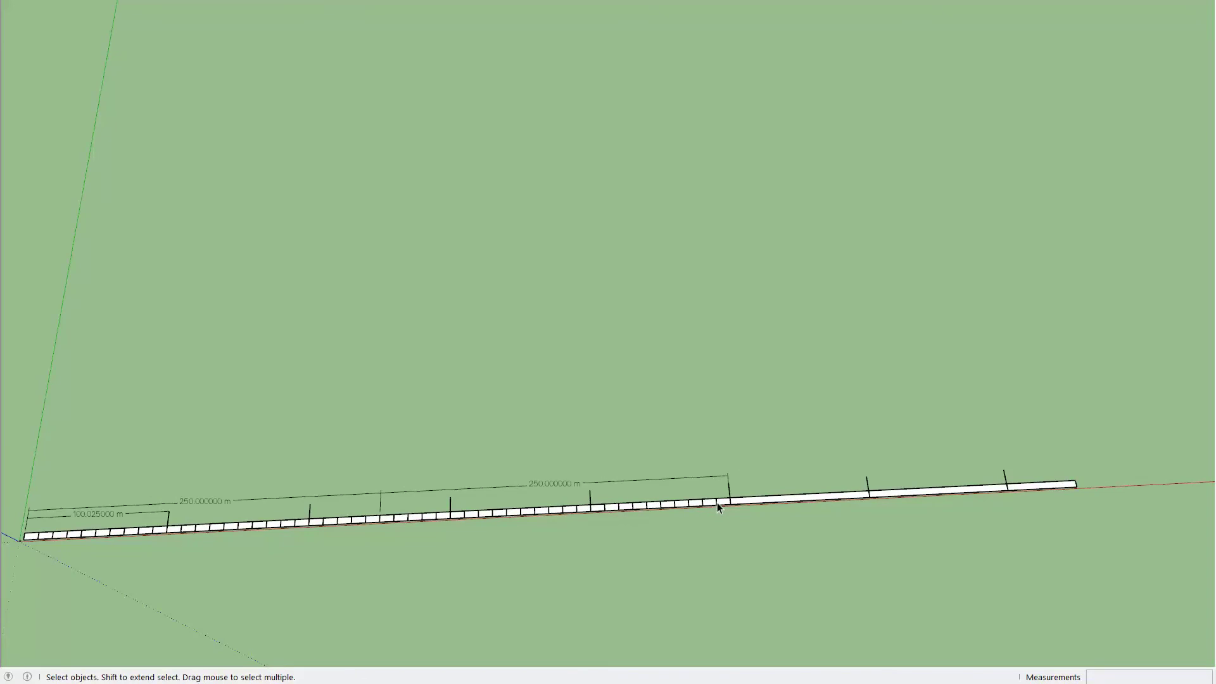
{"action": "left_click", "coordinate": [717, 503]}
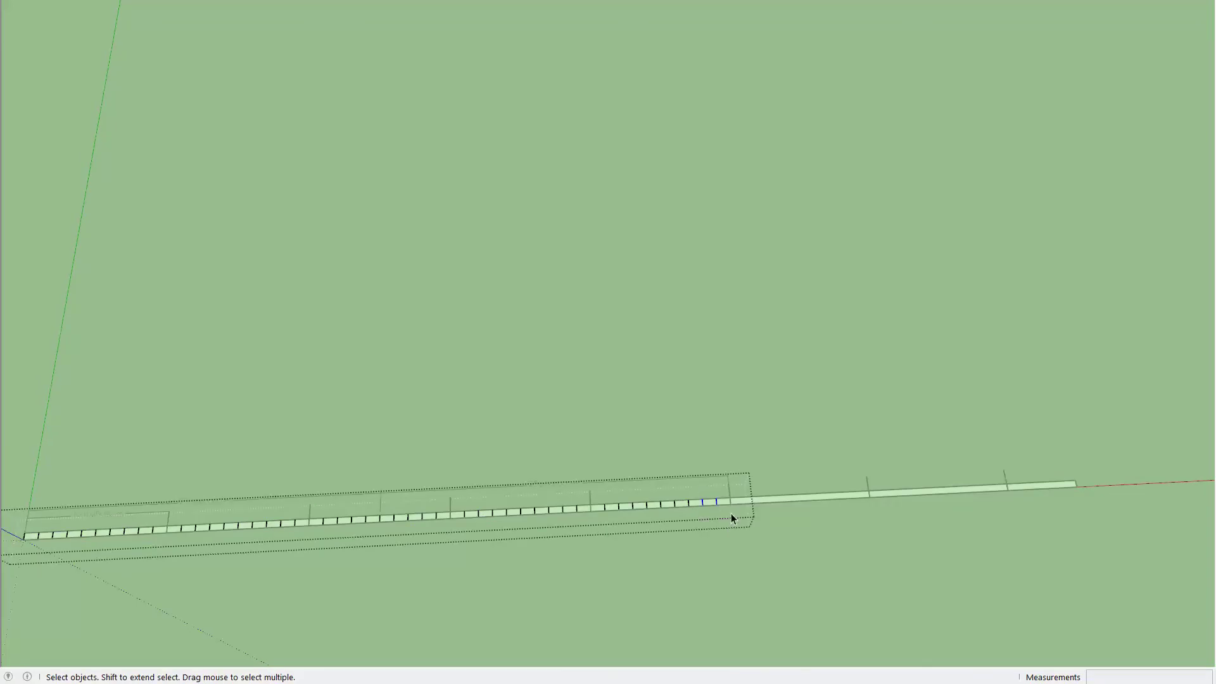
{"action": "key", "text": "m"}
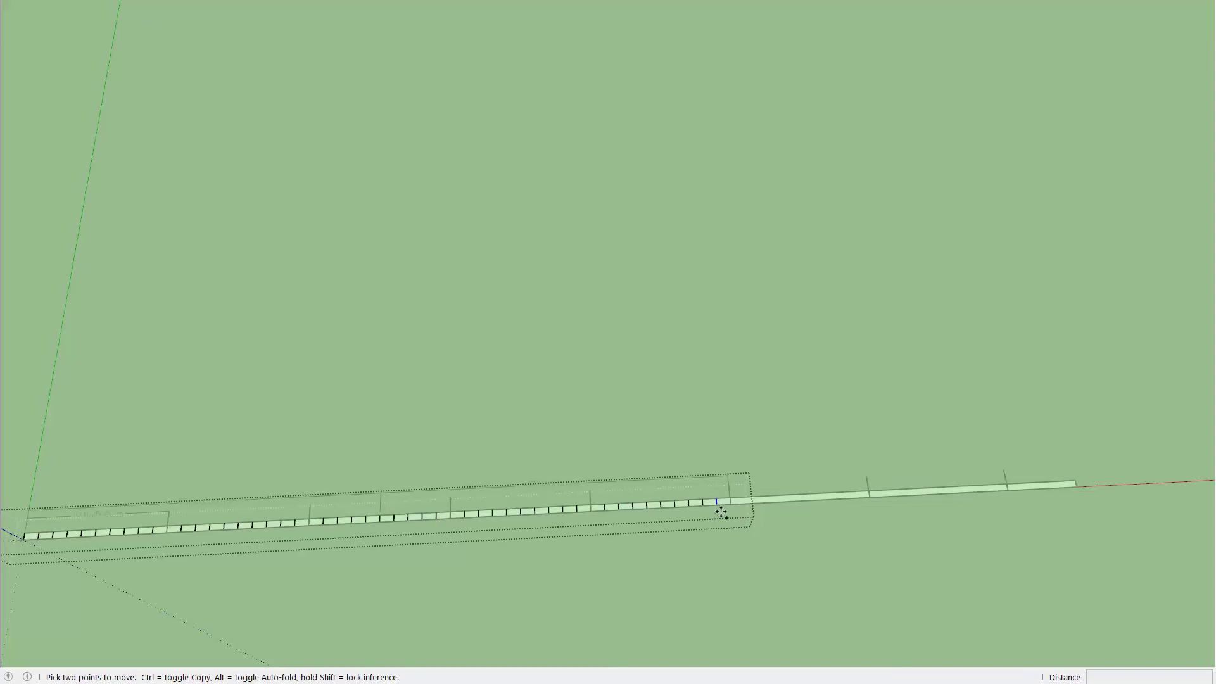
{"action": "key", "text": "ctrl"}
{"action": "left_click", "coordinate": [721, 509]}
{"action": "type", "text": "10"}
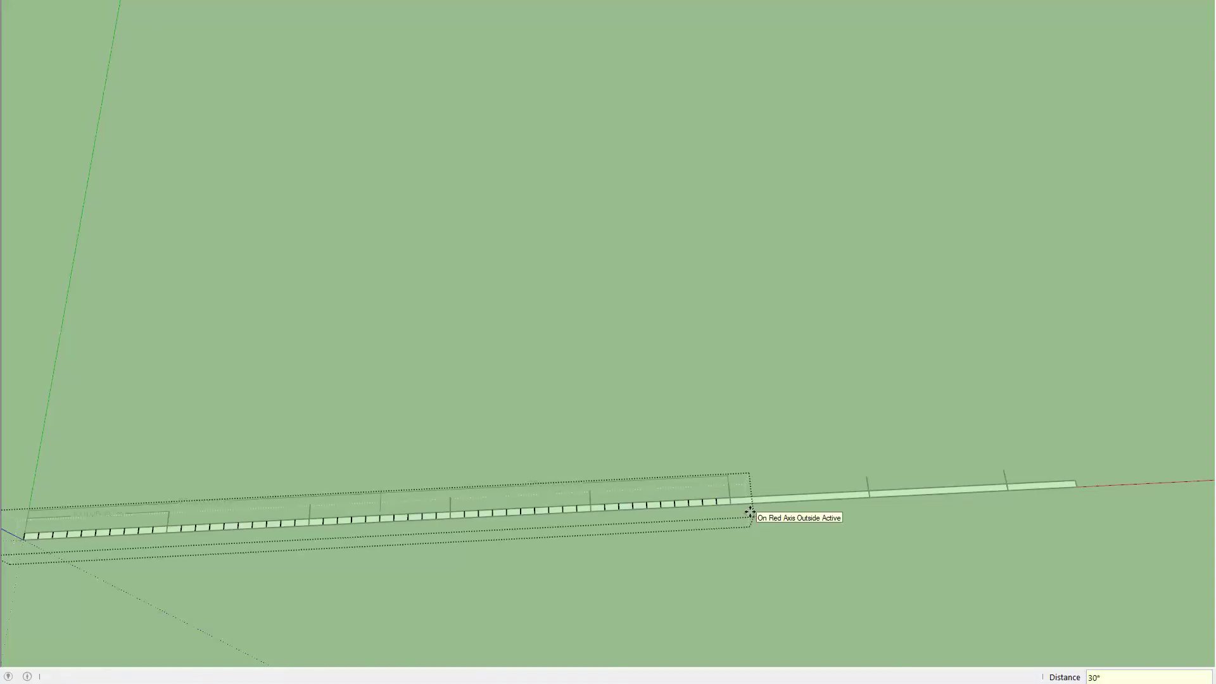
{"action": "key", "text": "Return"}
Erase the surplus joint mark running past the slab end.
{"action": "key", "text": "e"}
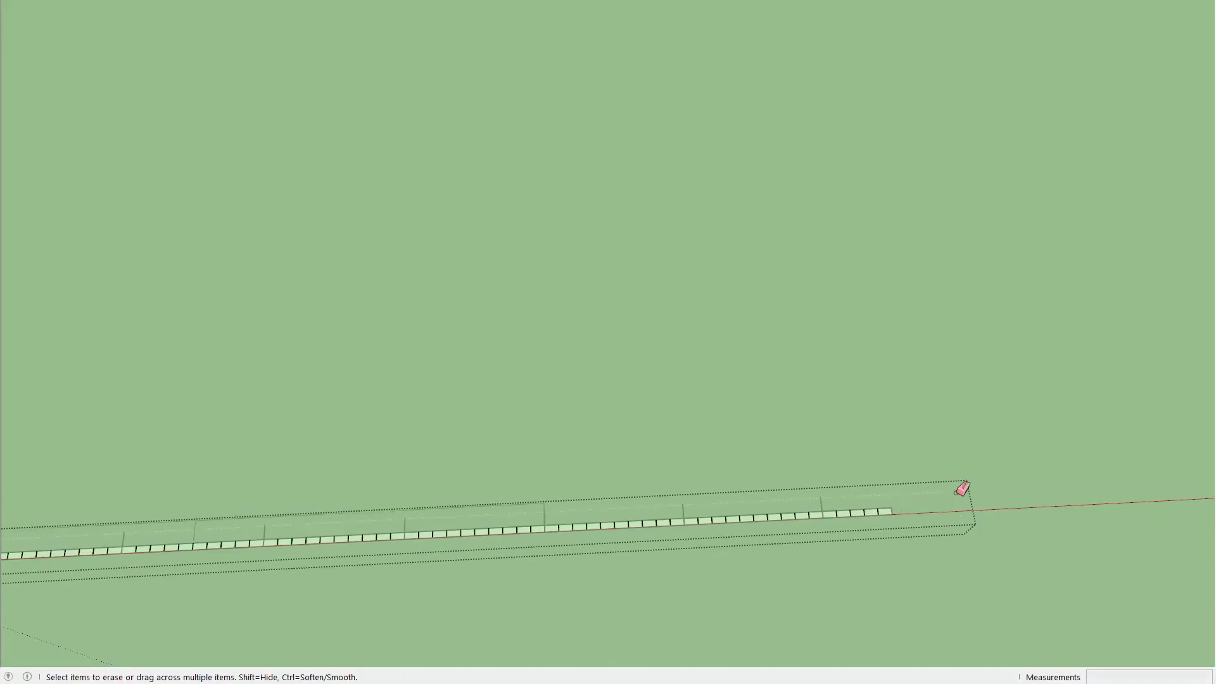
{"action": "left_click", "coordinate": [547, 528]}
{"action": "scroll", "coordinate": [651, 535], "scroll_direction": "down", "scroll_amount": 3}
Open the joint mark group and box-select the marks near the slab start to inspect them.
{"action": "scroll", "coordinate": [619, 536], "scroll_direction": "down", "scroll_amount": 2}
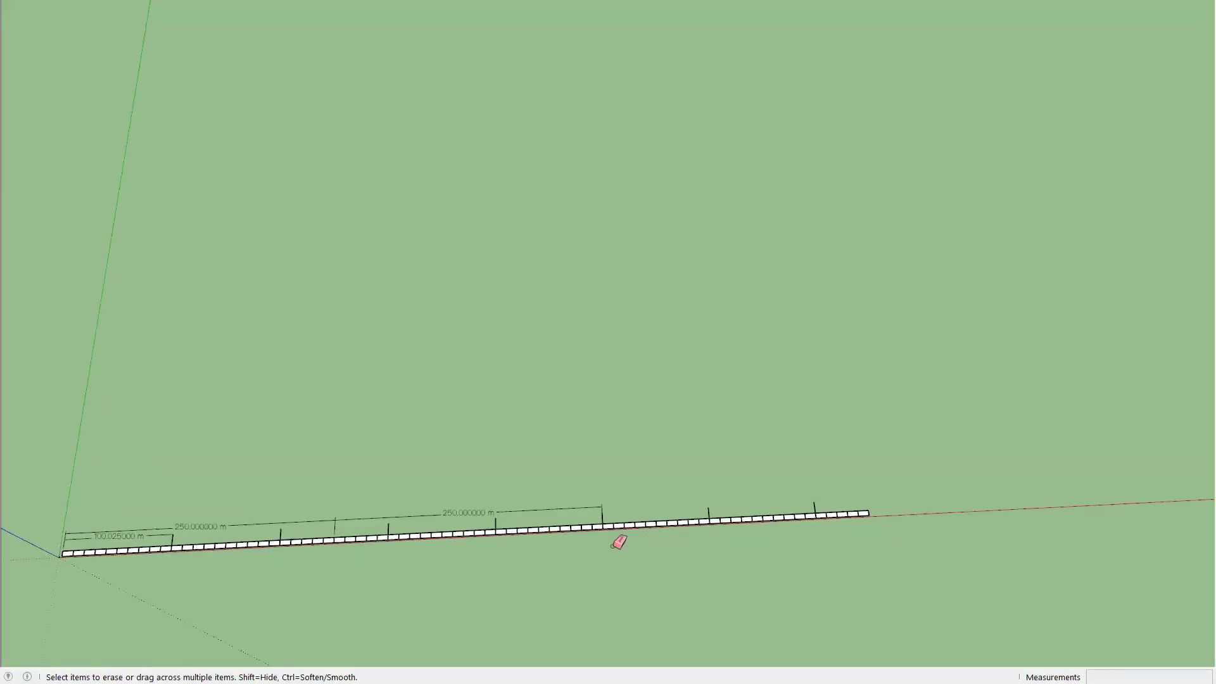
{"action": "key", "text": "space"}
{"action": "scroll", "coordinate": [535, 513], "scroll_direction": "up", "scroll_amount": 3}
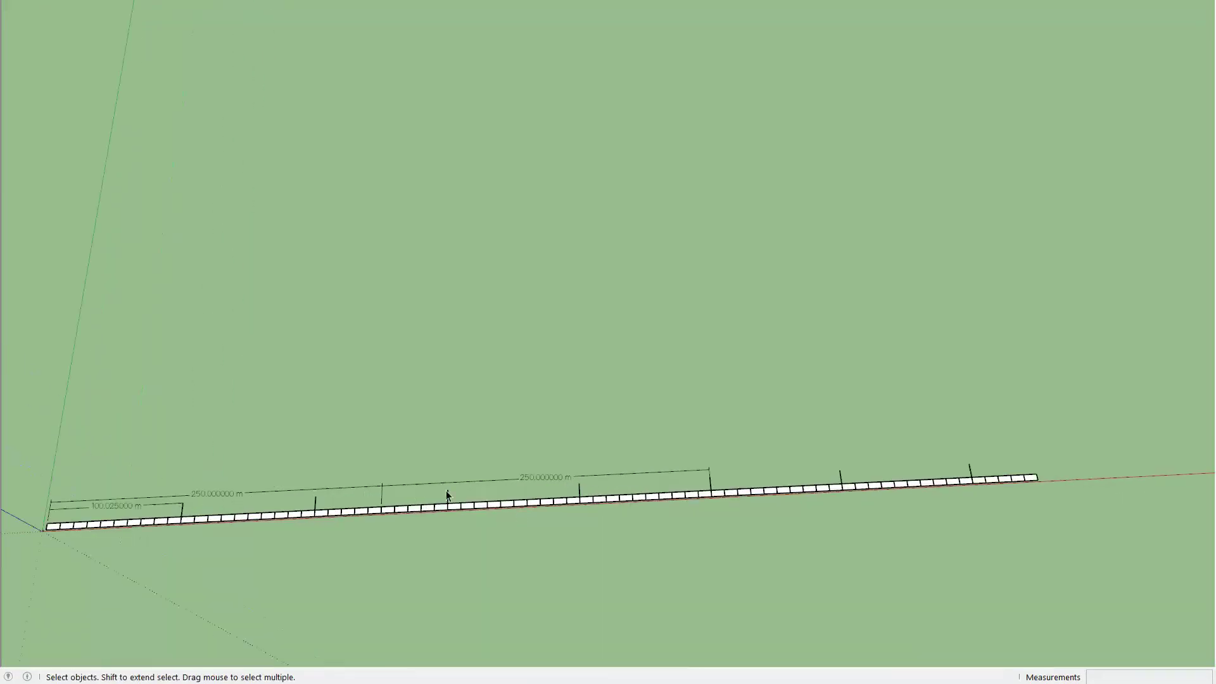
{"action": "scroll", "coordinate": [446, 494], "scroll_direction": "up", "scroll_amount": 3}
{"action": "scroll", "coordinate": [485, 503], "scroll_direction": "up", "scroll_amount": 2}
{"action": "scroll", "coordinate": [485, 502], "scroll_direction": "down", "scroll_amount": 2}
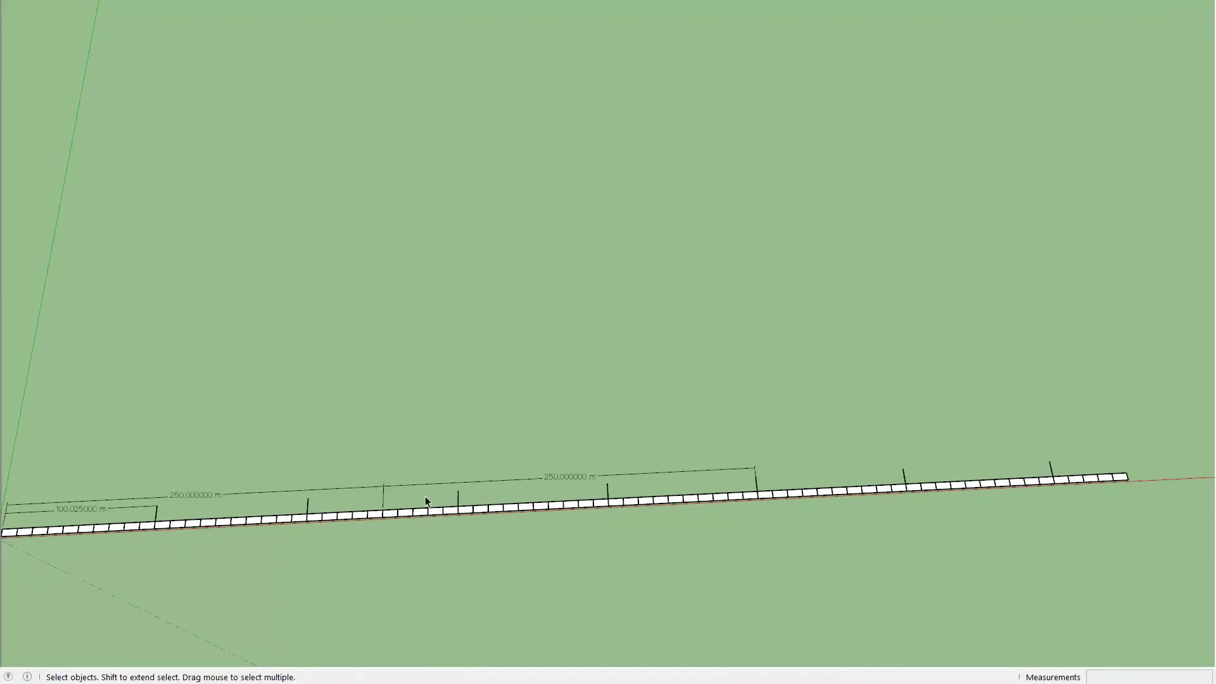
{"action": "left_click_drag", "start_coordinate": [396, 491], "coordinate": [466, 453]}
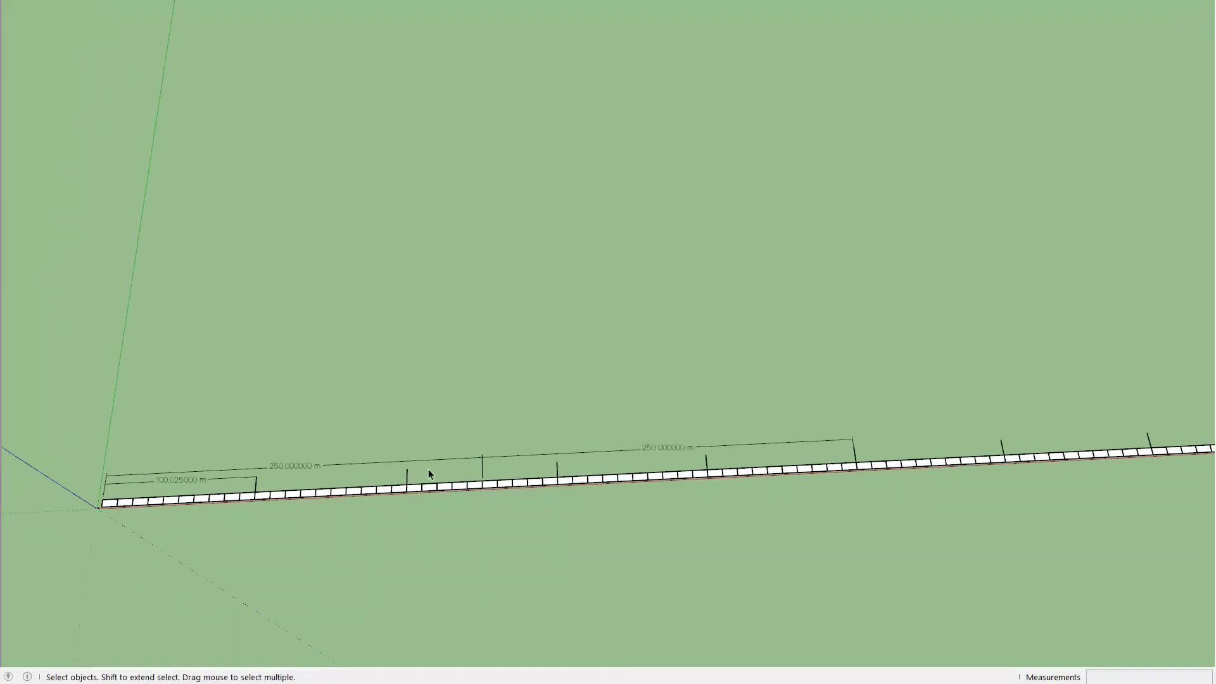
{"action": "left_click", "coordinate": [435, 489]}
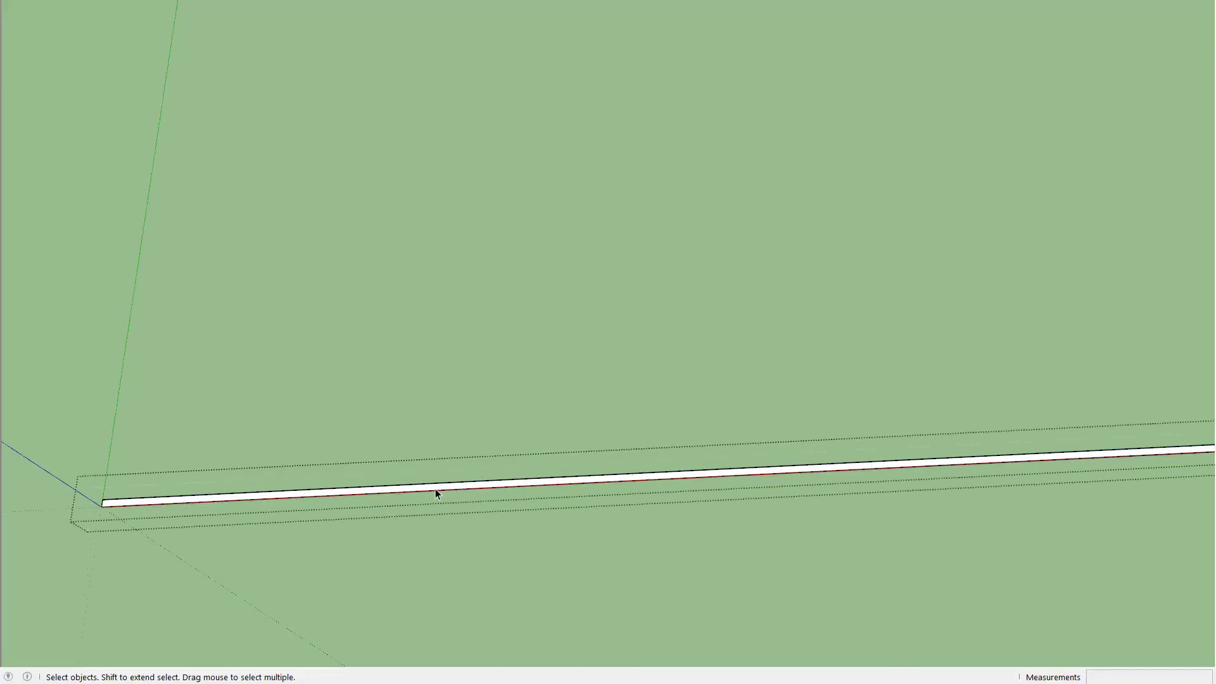
{"action": "double_click", "coordinate": [438, 500]}
{"action": "left_click_drag", "start_coordinate": [30, 438], "coordinate": [493, 525]}
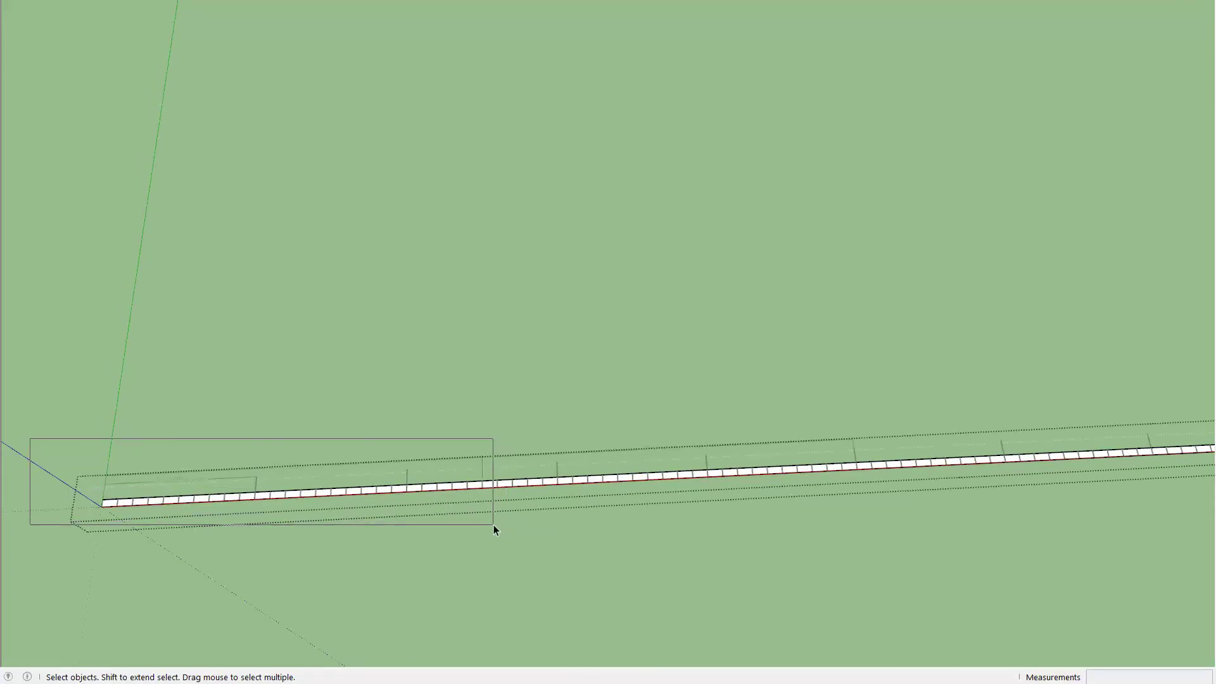
{"action": "left_click_drag", "start_coordinate": [495, 529], "coordinate": [485, 528]}
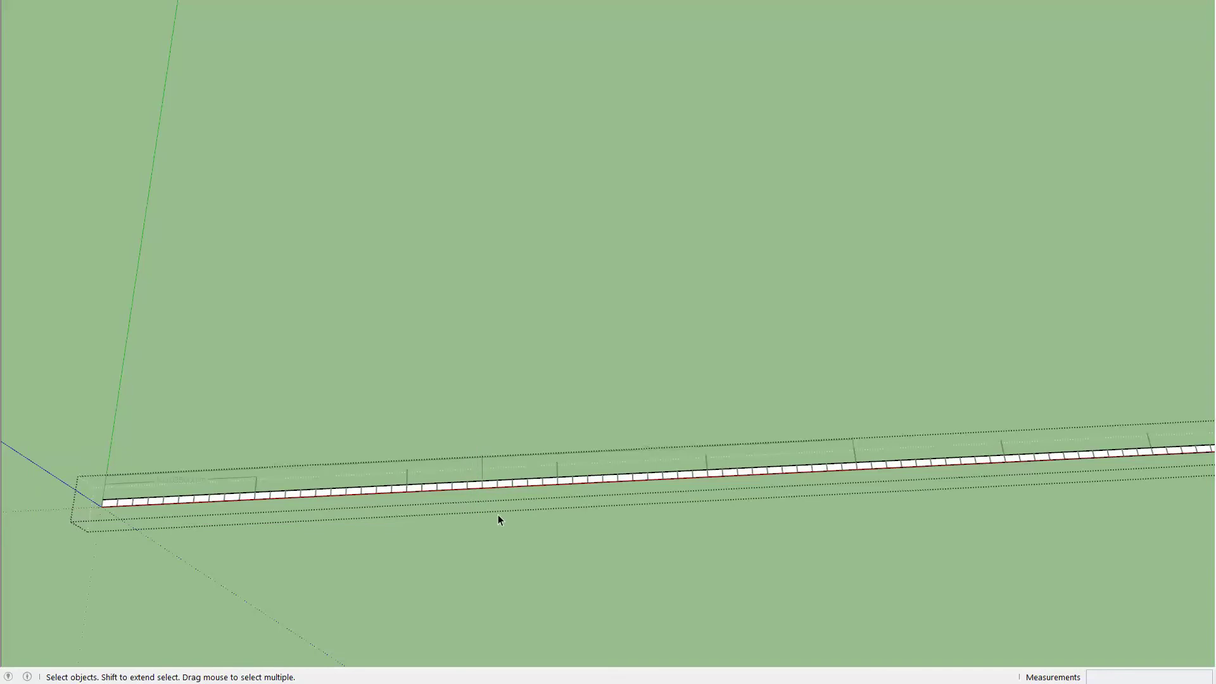
{"action": "left_click", "coordinate": [471, 511]}
Select the long slab strip group and zoom in on its segment divisions.
{"action": "scroll", "coordinate": [442, 498], "scroll_direction": "up", "scroll_amount": 2}
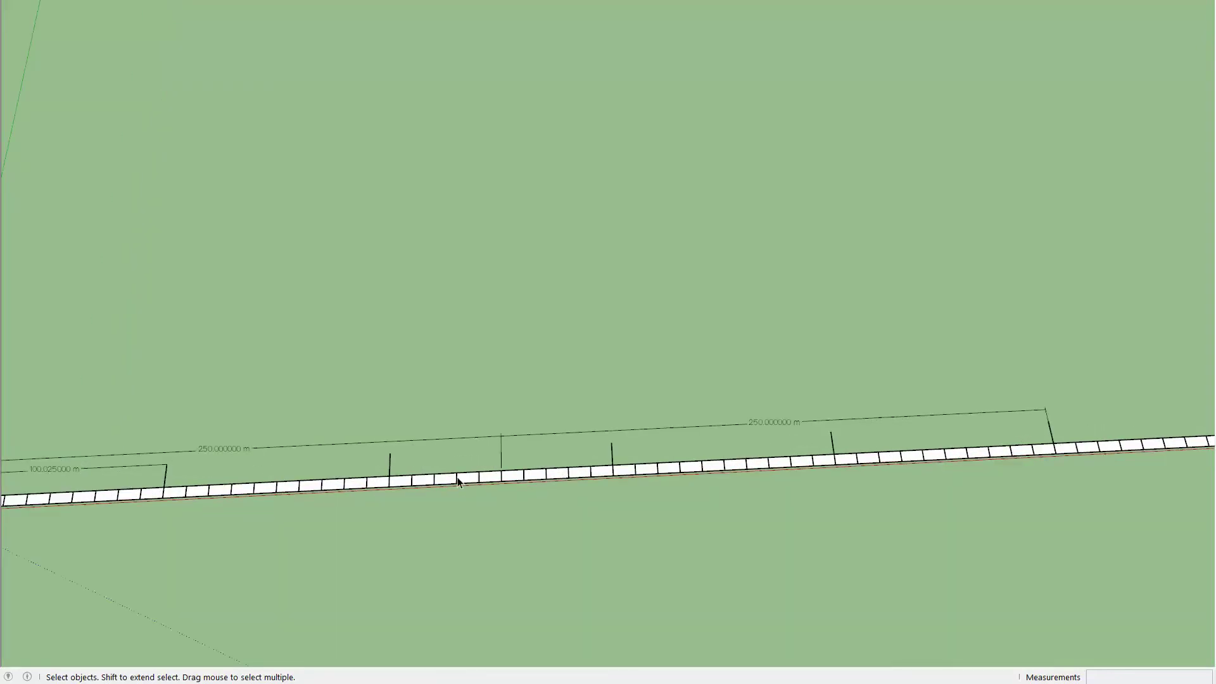
{"action": "scroll", "coordinate": [458, 483], "scroll_direction": "down", "scroll_amount": 2}
{"action": "scroll", "coordinate": [477, 500], "scroll_direction": "down", "scroll_amount": 2}
{"action": "scroll", "coordinate": [472, 498], "scroll_direction": "up", "scroll_amount": 2}
{"action": "scroll", "coordinate": [459, 485], "scroll_direction": "up", "scroll_amount": 2}
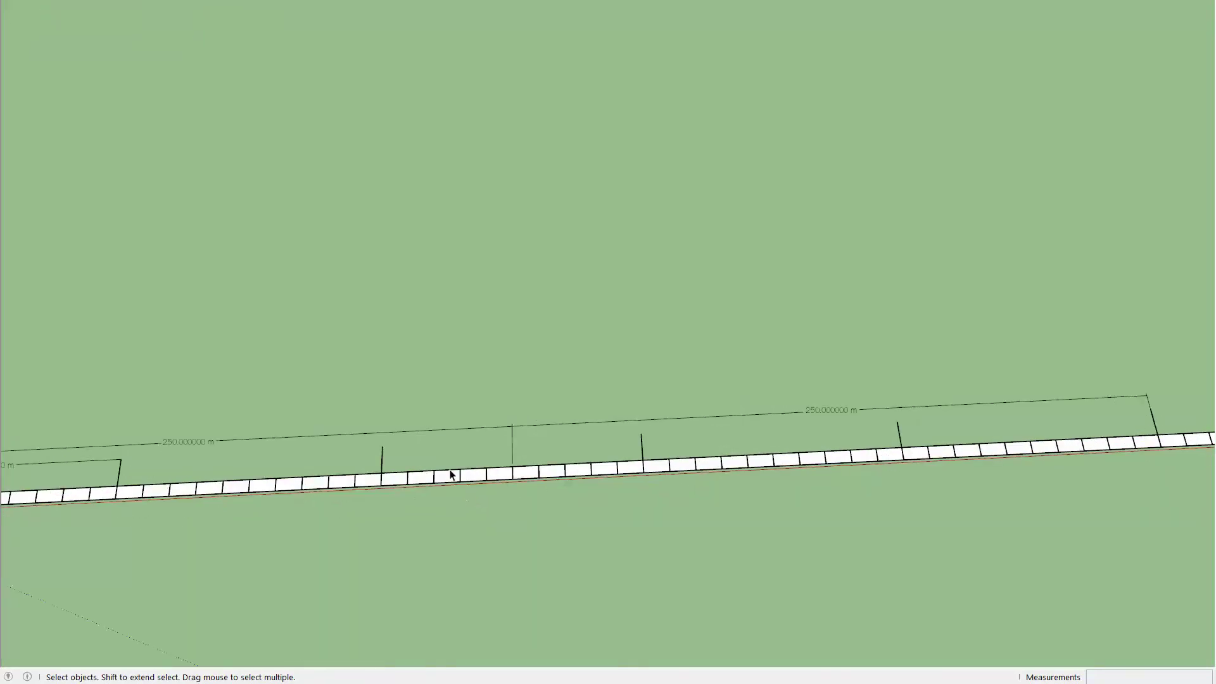
{"action": "scroll", "coordinate": [462, 478], "scroll_direction": "down", "scroll_amount": 2}
{"action": "scroll", "coordinate": [462, 479], "scroll_direction": "up", "scroll_amount": 2}
{"action": "left_click", "coordinate": [460, 478]}
{"action": "scroll", "coordinate": [457, 479], "scroll_direction": "up", "scroll_amount": 2}
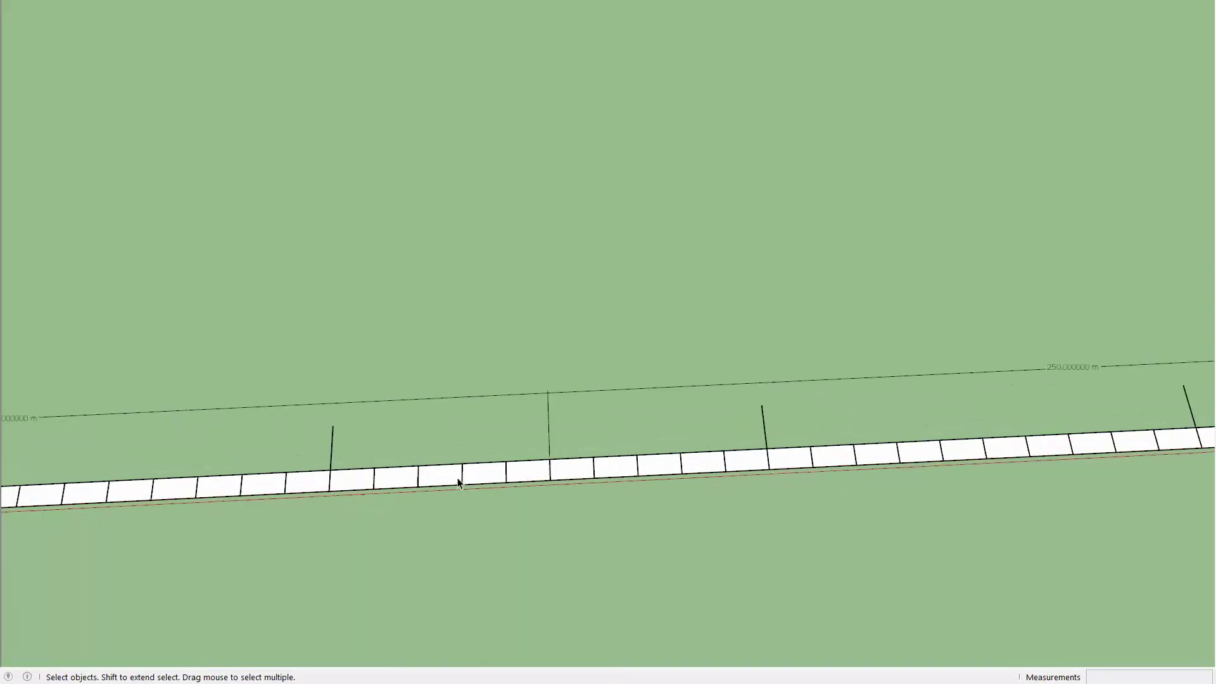
{"action": "scroll", "coordinate": [459, 479], "scroll_direction": "up", "scroll_amount": 2}
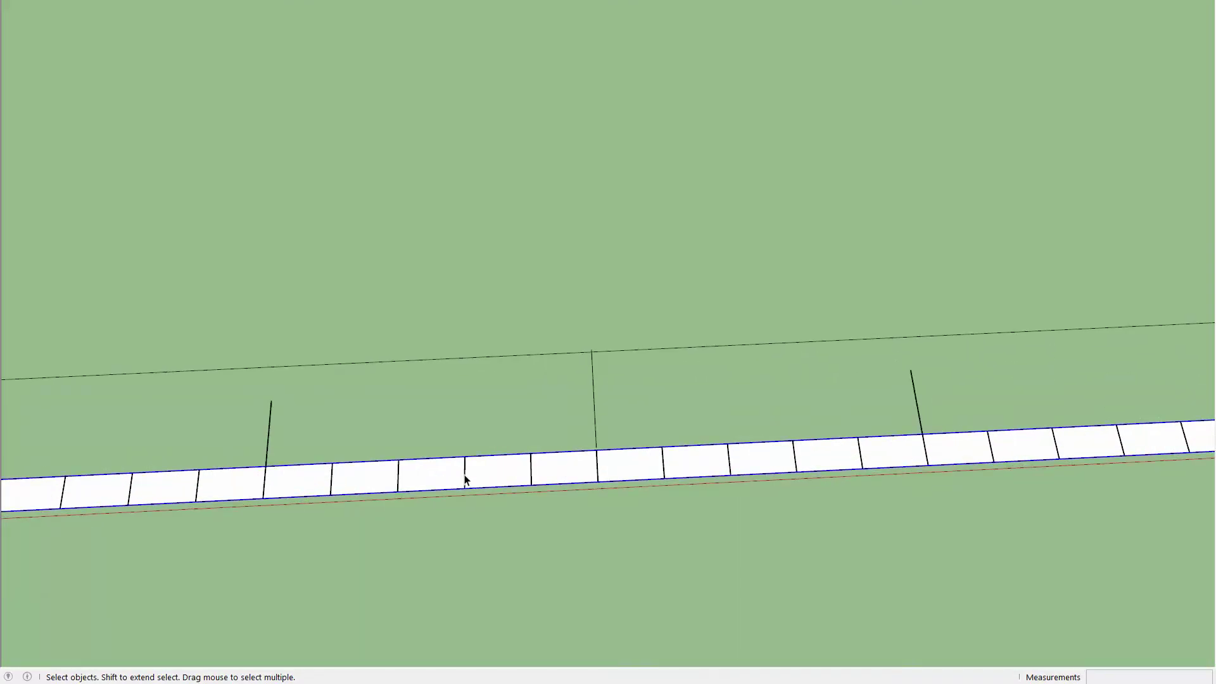
{"action": "scroll", "coordinate": [464, 479], "scroll_direction": "down", "scroll_amount": 2}
{"action": "scroll", "coordinate": [464, 479], "scroll_direction": "up", "scroll_amount": 2}
{"action": "scroll", "coordinate": [465, 482], "scroll_direction": "up", "scroll_amount": 1}
{"action": "scroll", "coordinate": [466, 482], "scroll_direction": "up", "scroll_amount": 2}
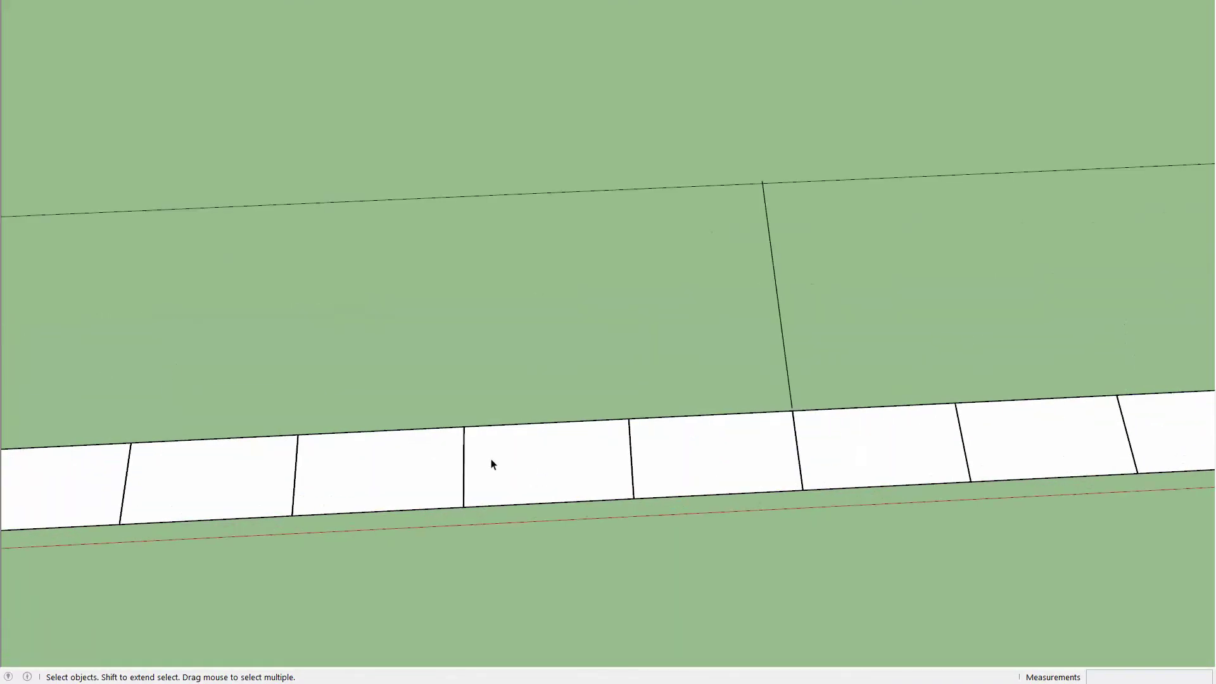
{"action": "scroll", "coordinate": [488, 461], "scroll_direction": "up", "scroll_amount": 2}
Lock the slab strip group against edits.
{"action": "scroll", "coordinate": [442, 478], "scroll_direction": "up", "scroll_amount": 2}
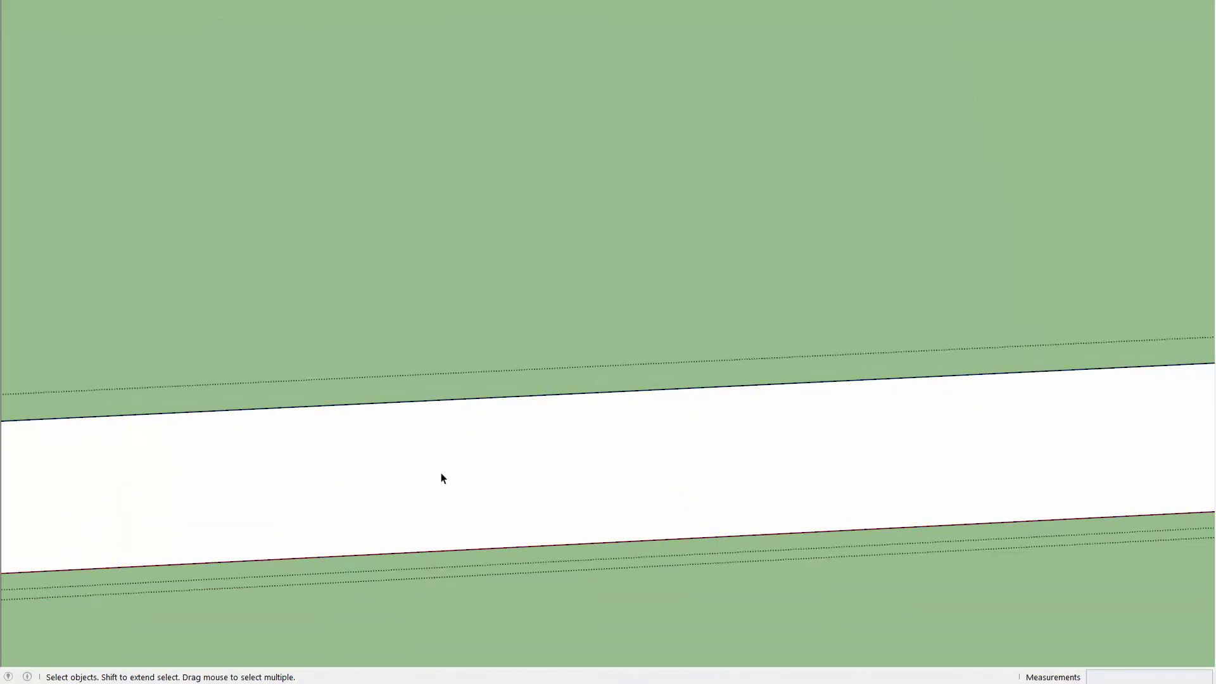
{"action": "right_click", "coordinate": [488, 462]}
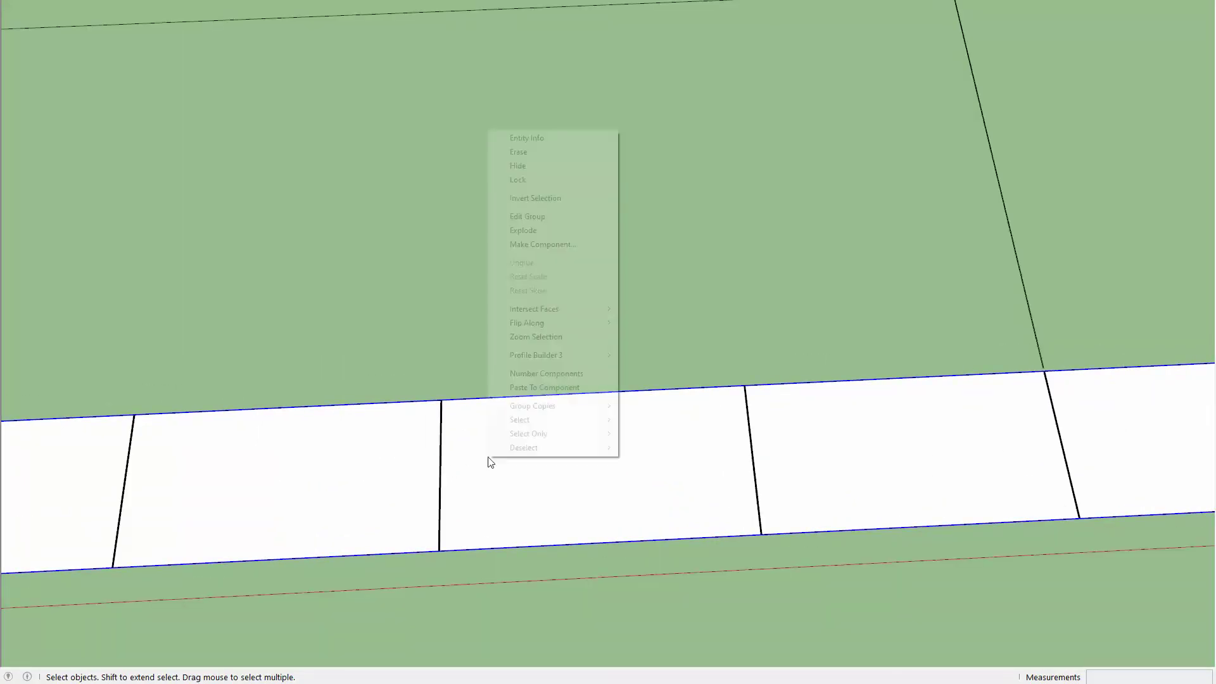
{"action": "left_click", "coordinate": [546, 185]}
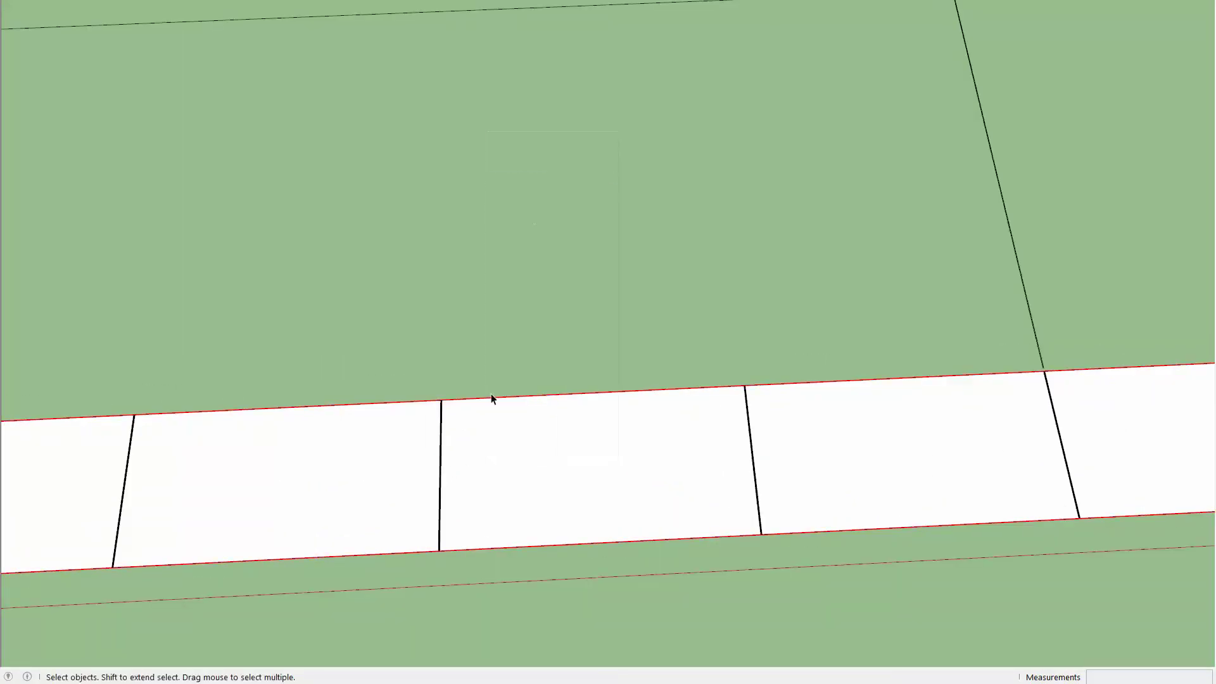
Box-select the first stretch of segments and read 23 Groups in Entity Info.
{"action": "left_click_drag", "start_coordinate": [401, 338], "coordinate": [481, 604]}
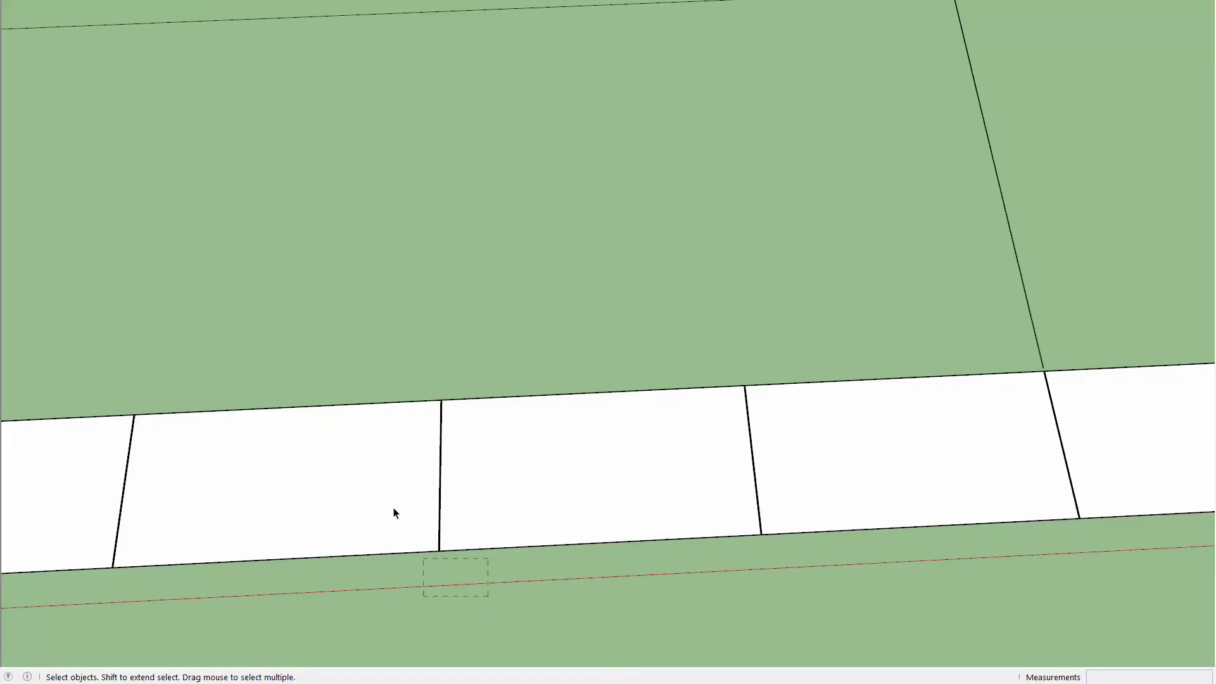
{"action": "left_click_drag", "start_coordinate": [372, 367], "coordinate": [623, 442]}
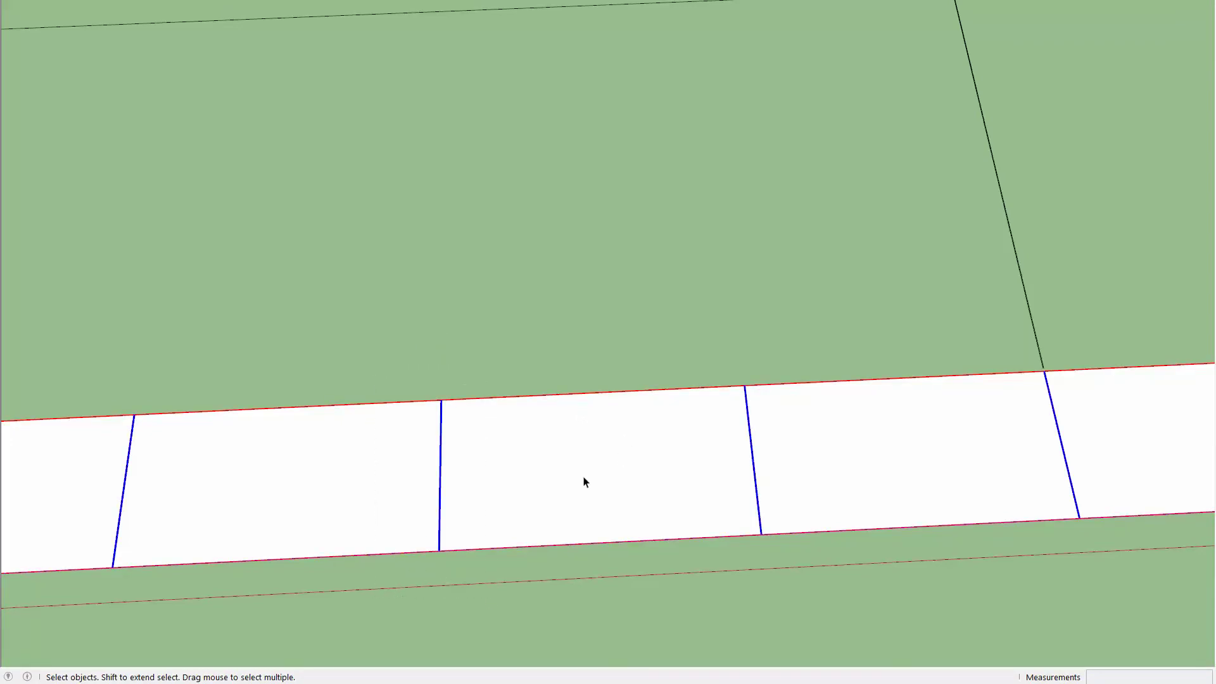
{"action": "scroll", "coordinate": [584, 482], "scroll_direction": "down", "scroll_amount": 2}
{"action": "key", "text": "Page_Down"}
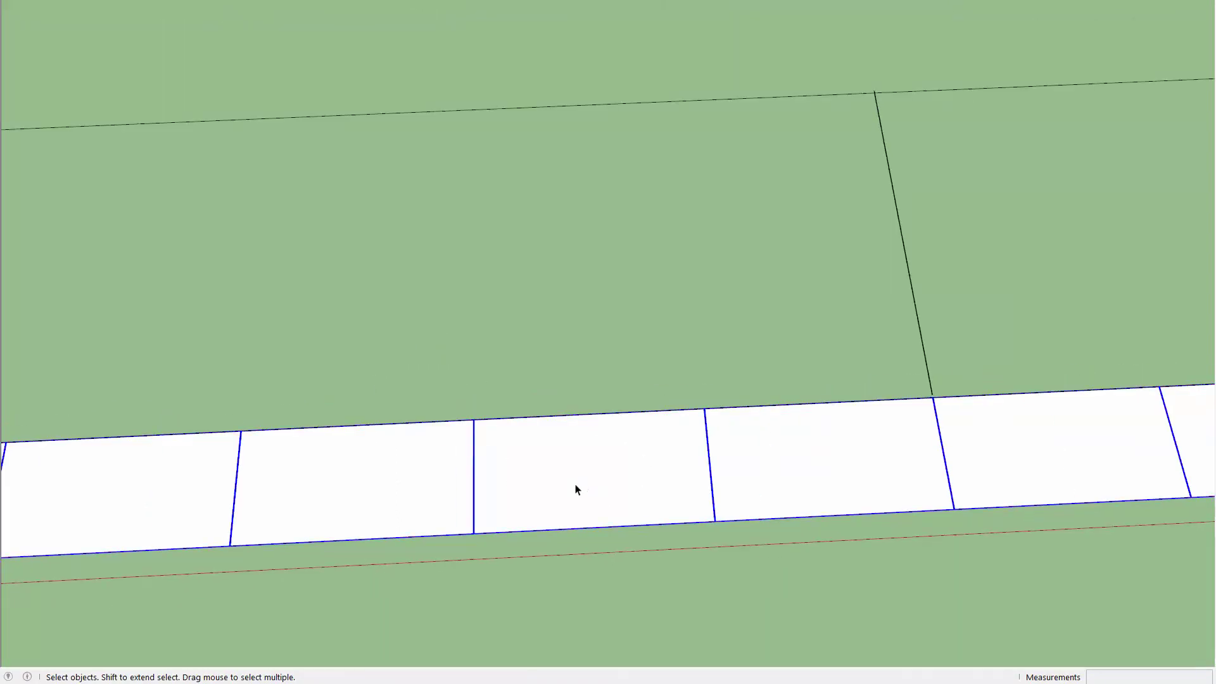
{"action": "scroll", "coordinate": [556, 459], "scroll_direction": "down", "scroll_amount": 2}
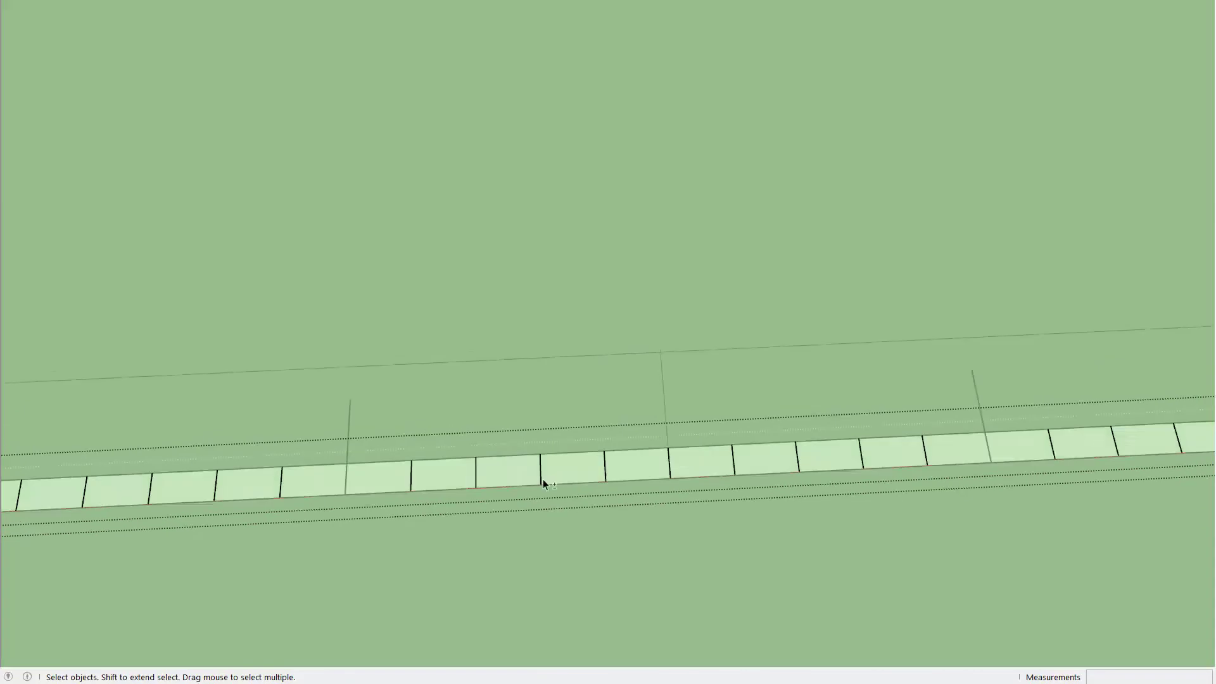
{"action": "scroll", "coordinate": [543, 480], "scroll_direction": "down", "scroll_amount": 2}
{"action": "scroll", "coordinate": [583, 483], "scroll_direction": "down", "scroll_amount": 2}
{"action": "scroll", "coordinate": [535, 491], "scroll_direction": "down", "scroll_amount": 2}
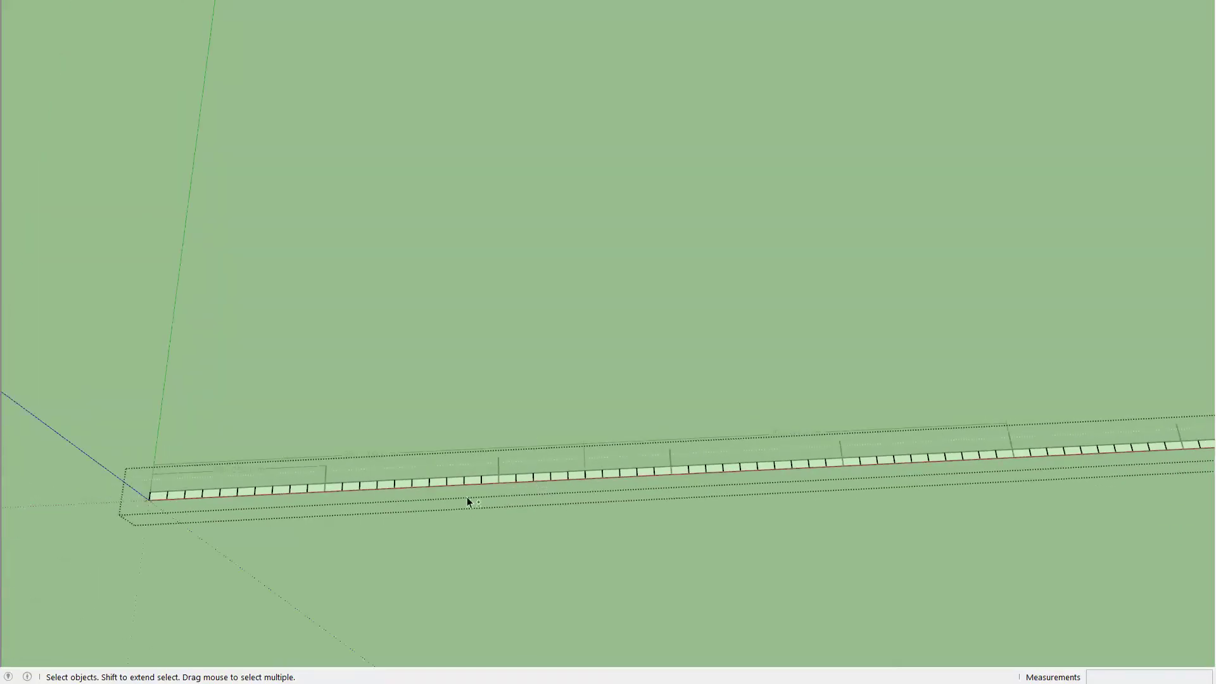
{"action": "left_click_drag", "start_coordinate": [58, 416], "coordinate": [551, 530]}
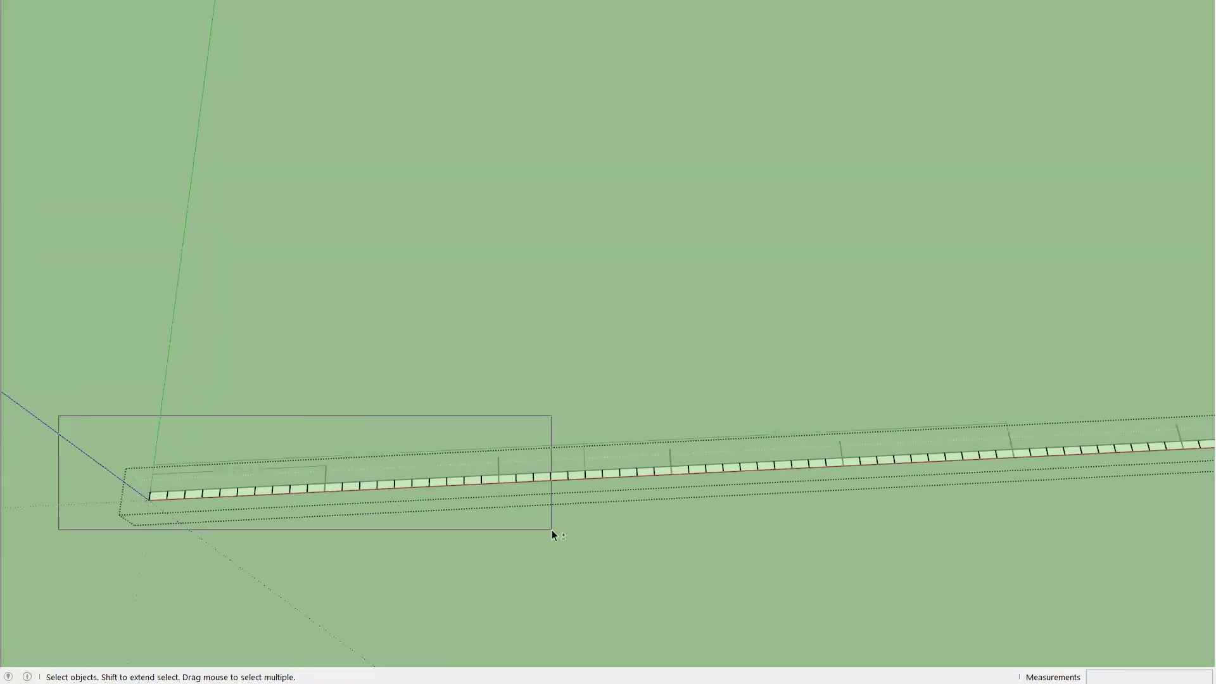
{"action": "left_click_drag", "start_coordinate": [552, 529], "coordinate": [578, 523]}
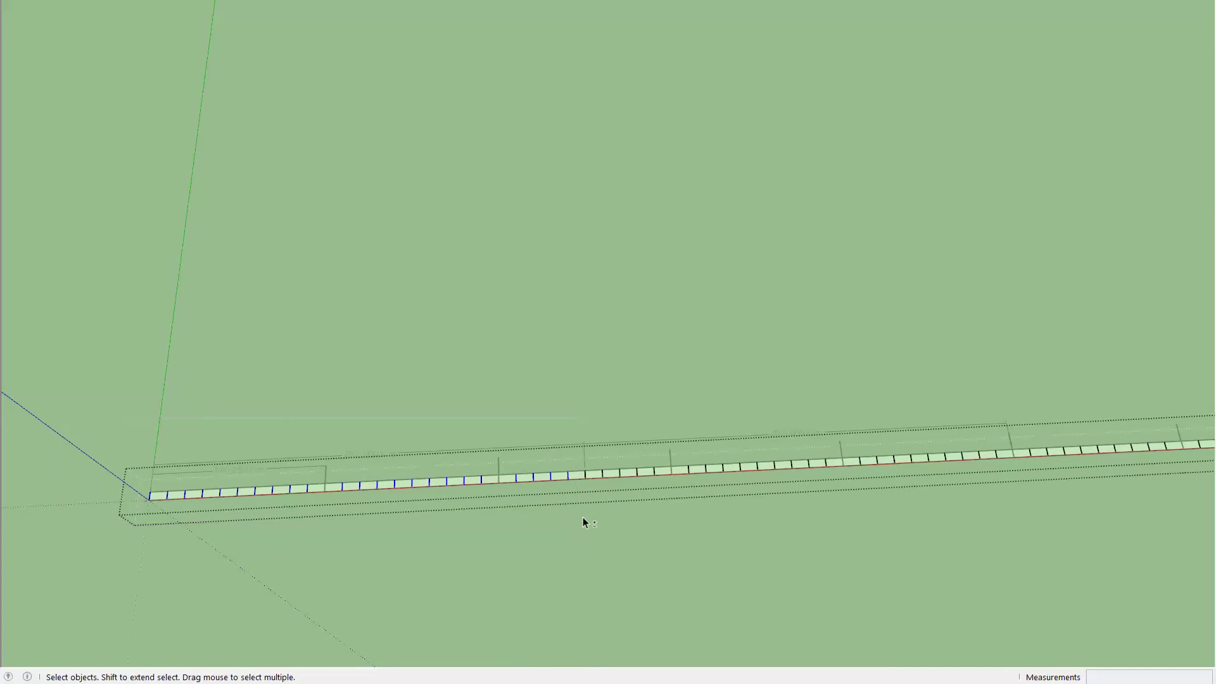
{"action": "key", "text": "shift+e"}
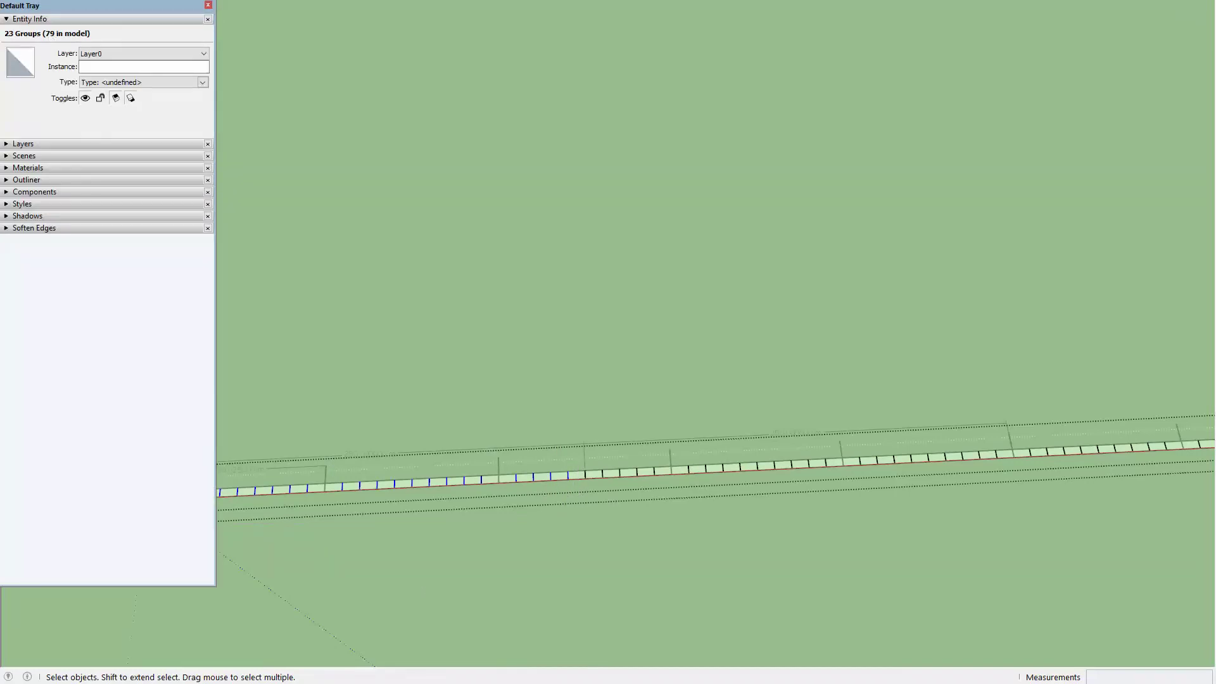
Compute 23 × 5 = 115 in Calculator.
{"action": "key", "text": "alt+Tab"}
{"action": "type", "text": "23"}
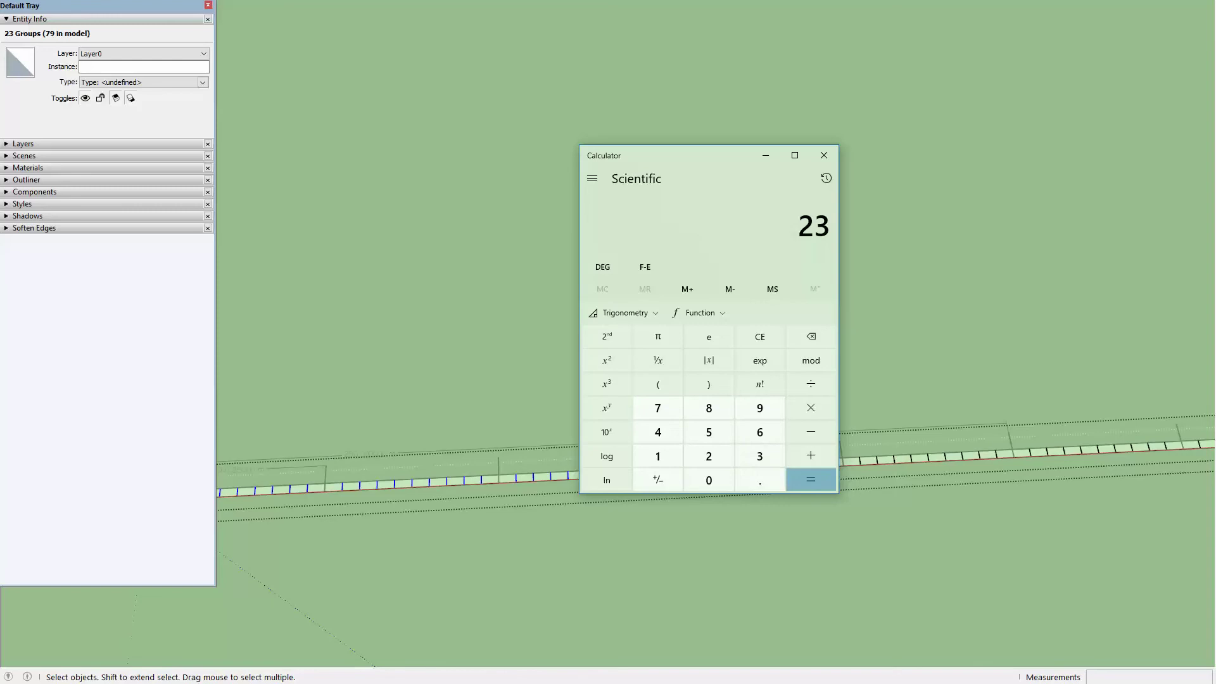
{"action": "type", "text": "*5"}
{"action": "key", "text": "Return"}
Enter 115 as the first installment's contraction joint quantity in D8221.
{"action": "key", "text": "alt+Tab"}
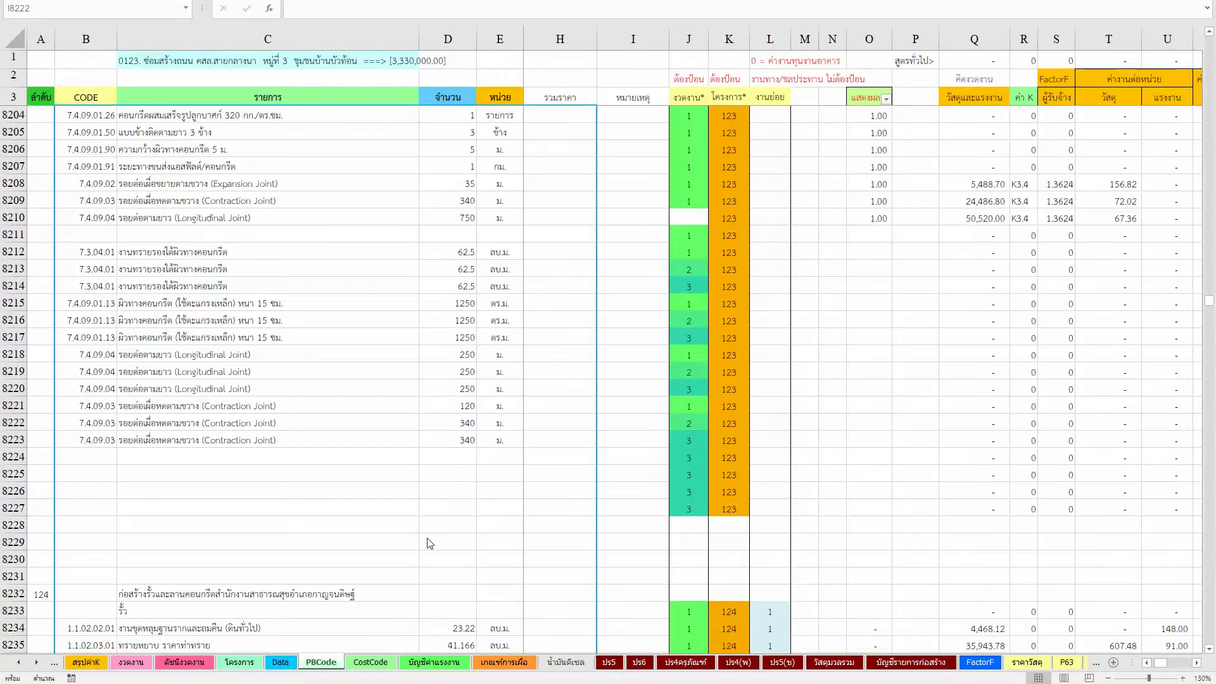
{"action": "left_click", "coordinate": [447, 405]}
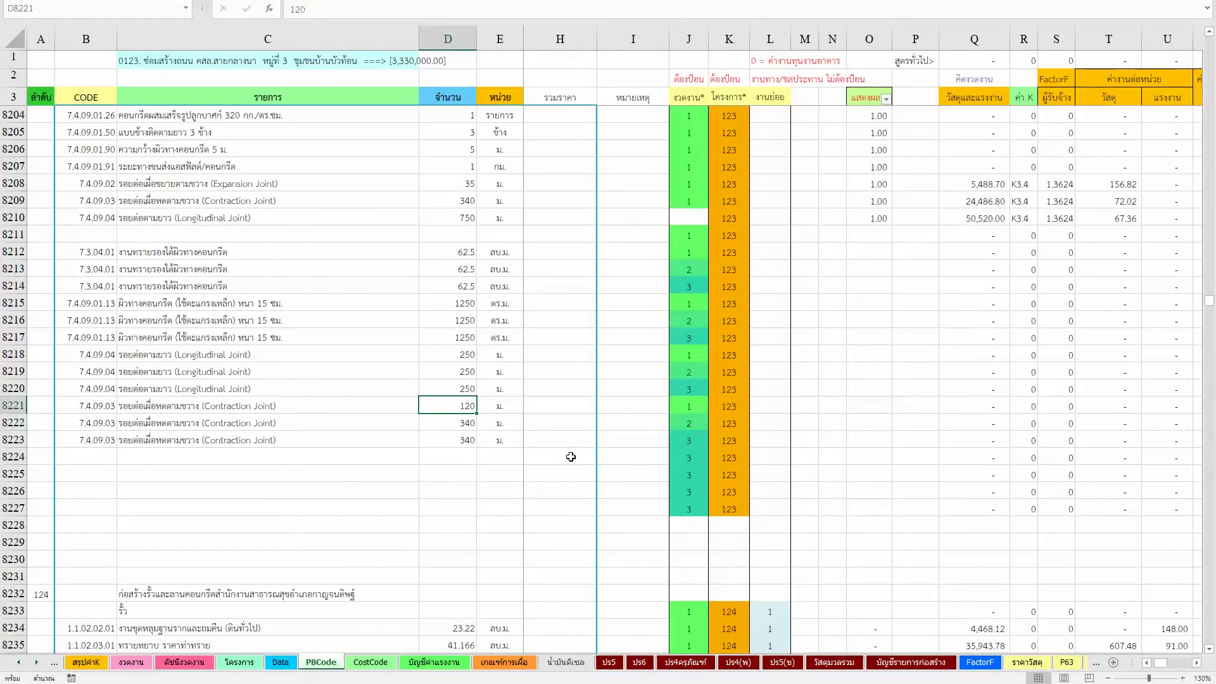
{"action": "type", "text": "115"}
{"action": "key", "text": "Return"}
In SketchUp, box-select the next stretch of slab segments, growing the selection to 45 groups.
{"action": "key", "text": "alt+Tab"}
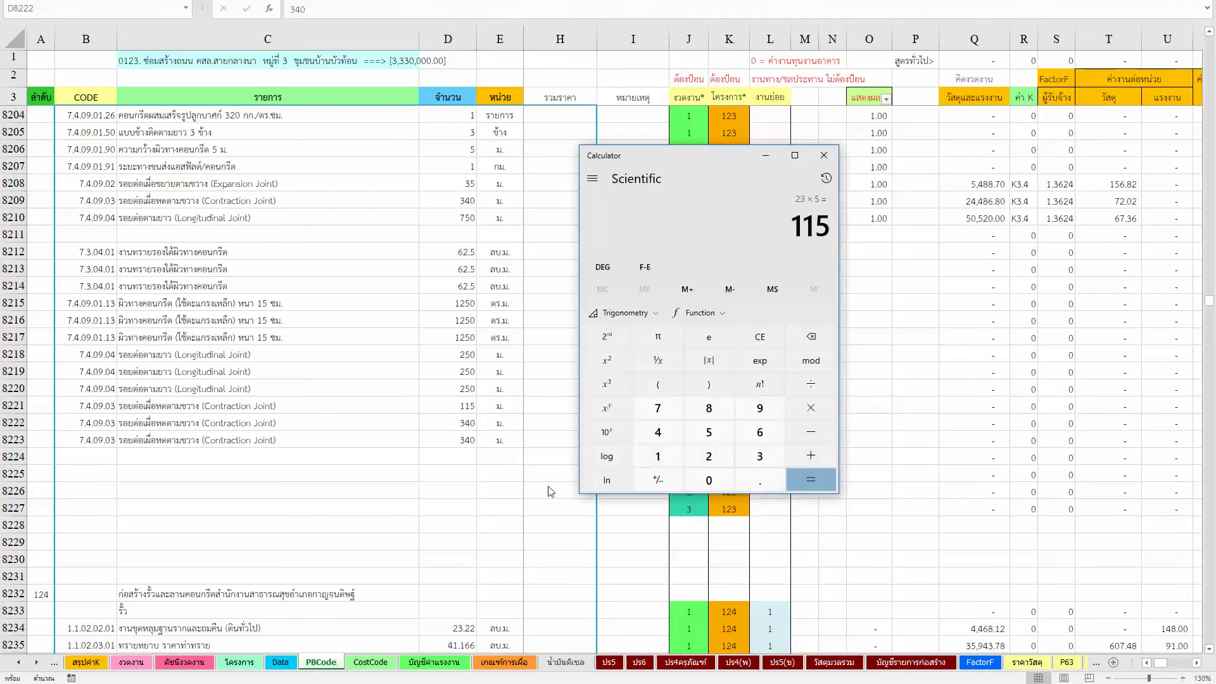
{"action": "key", "text": "alt+Tab"}
{"action": "left_click_drag", "start_coordinate": [707, 510], "coordinate": [568, 517]}
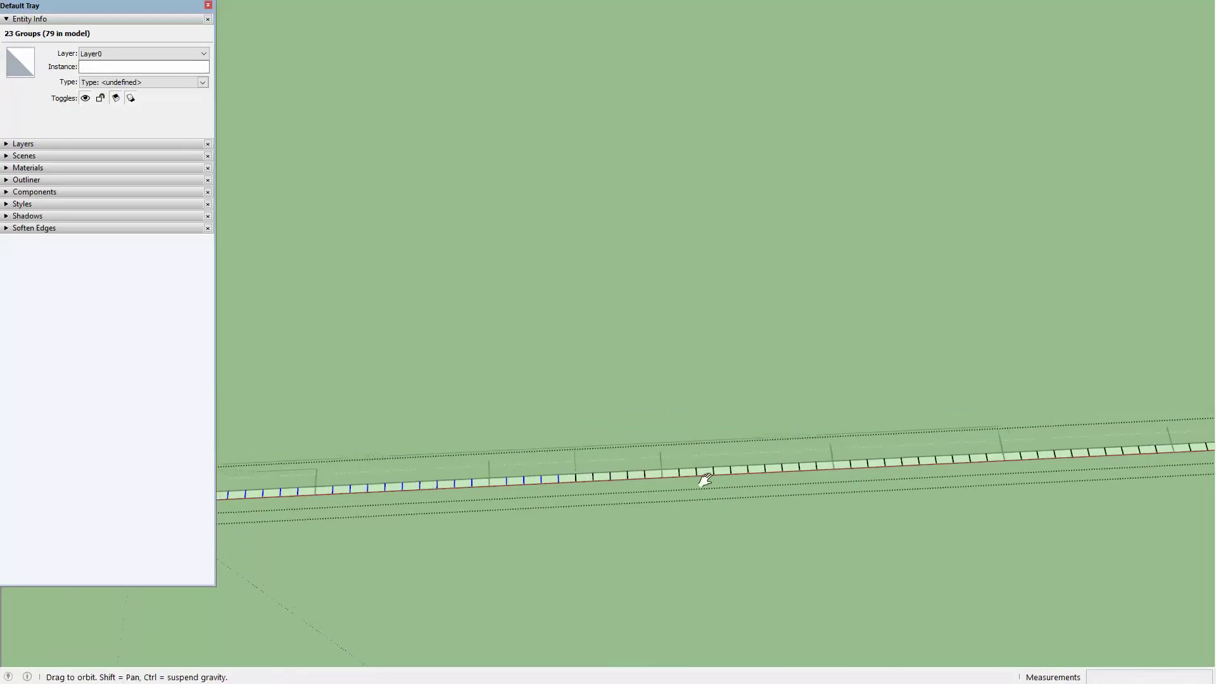
{"action": "scroll", "coordinate": [418, 521], "scroll_direction": "down", "scroll_amount": 2}
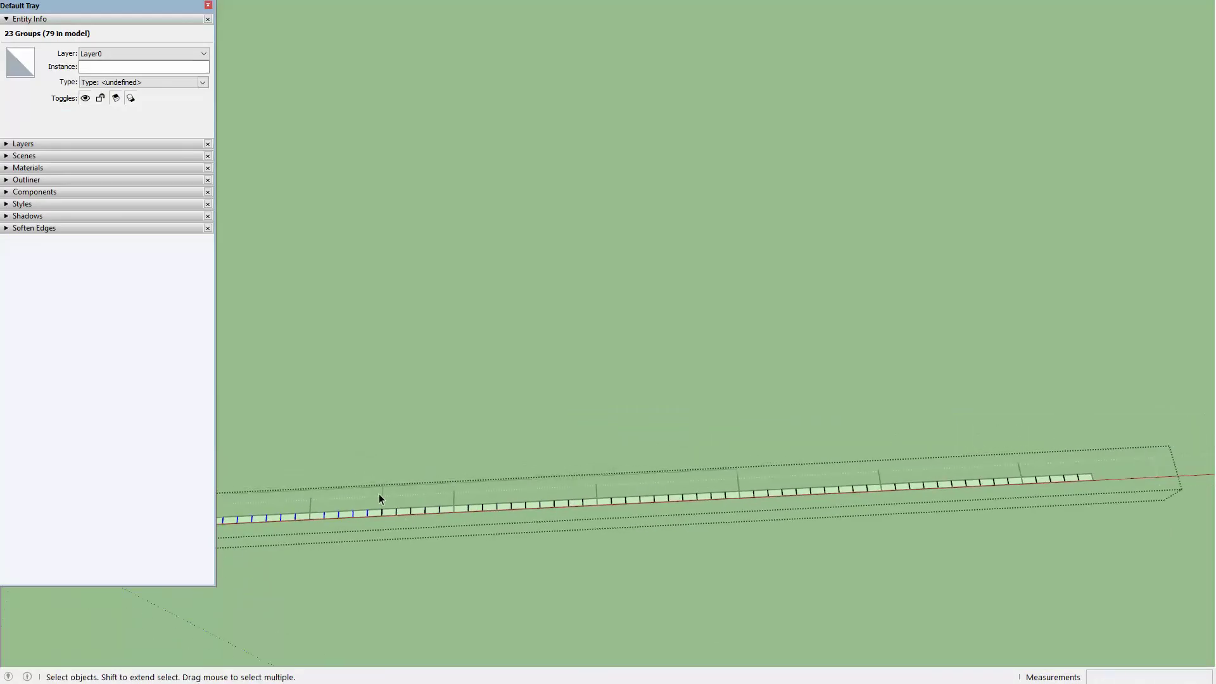
{"action": "scroll", "coordinate": [382, 504], "scroll_direction": "down", "scroll_amount": 1}
{"action": "scroll", "coordinate": [397, 512], "scroll_direction": "down", "scroll_amount": 1}
{"action": "scroll", "coordinate": [423, 534], "scroll_direction": "down", "scroll_amount": 1}
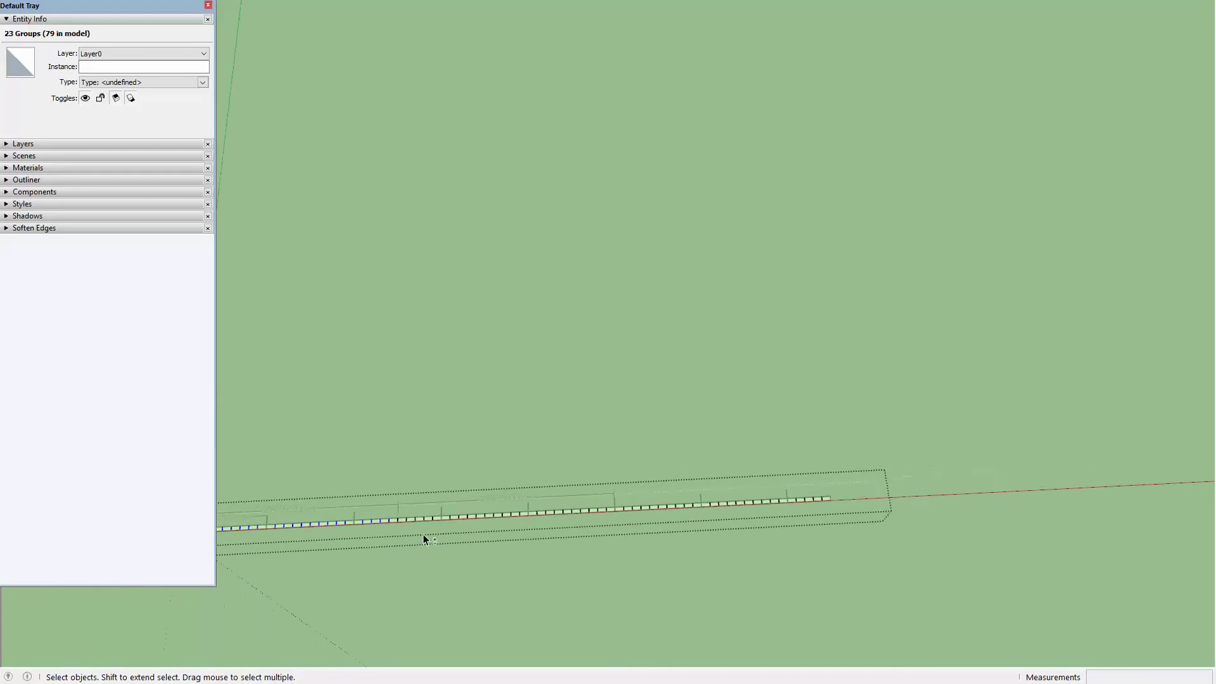
{"action": "scroll", "coordinate": [435, 517], "scroll_direction": "up", "scroll_amount": 1}
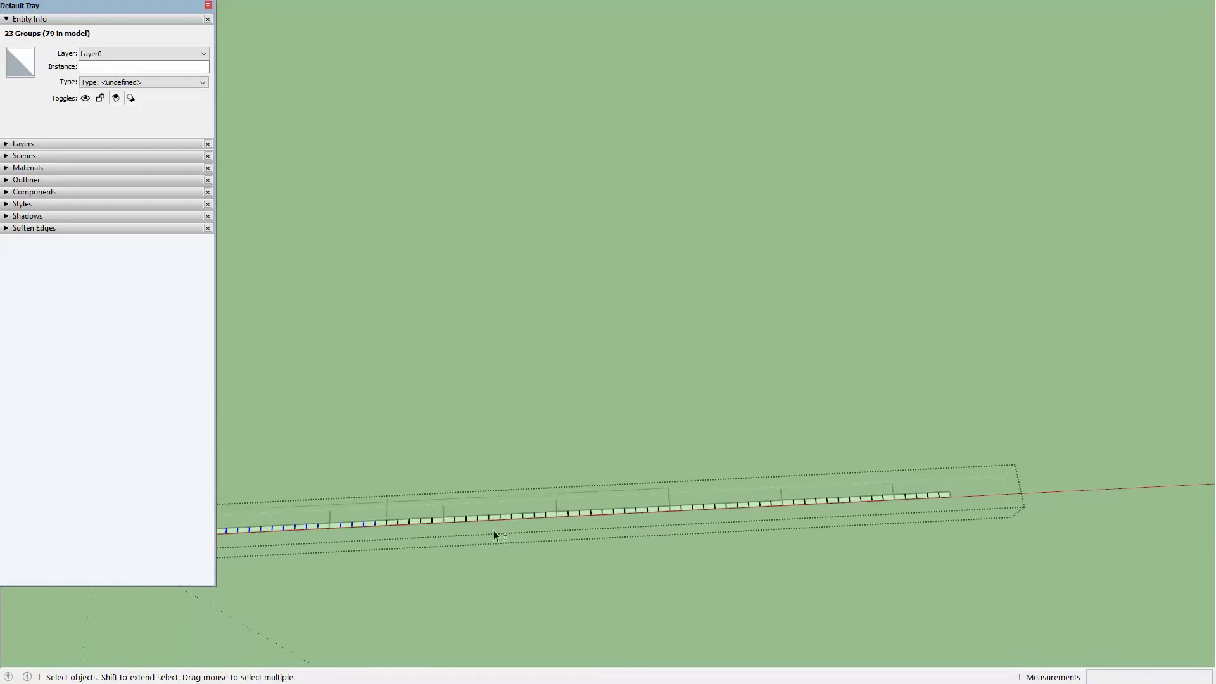
{"action": "scroll", "coordinate": [395, 527], "scroll_direction": "up", "scroll_amount": 2}
{"action": "left_click_drag", "start_coordinate": [365, 470], "coordinate": [831, 566]}
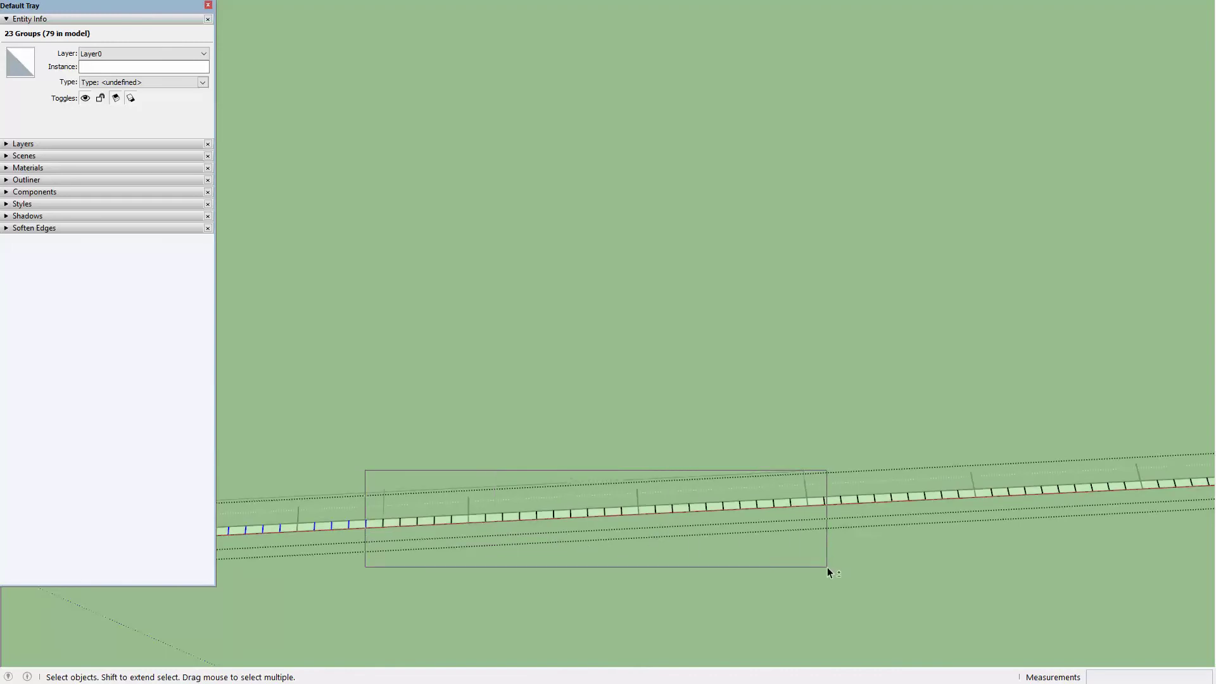
{"action": "left_click_drag", "start_coordinate": [830, 567], "coordinate": [818, 567]}
{"action": "left_click_drag", "start_coordinate": [592, 529], "coordinate": [377, 531]}
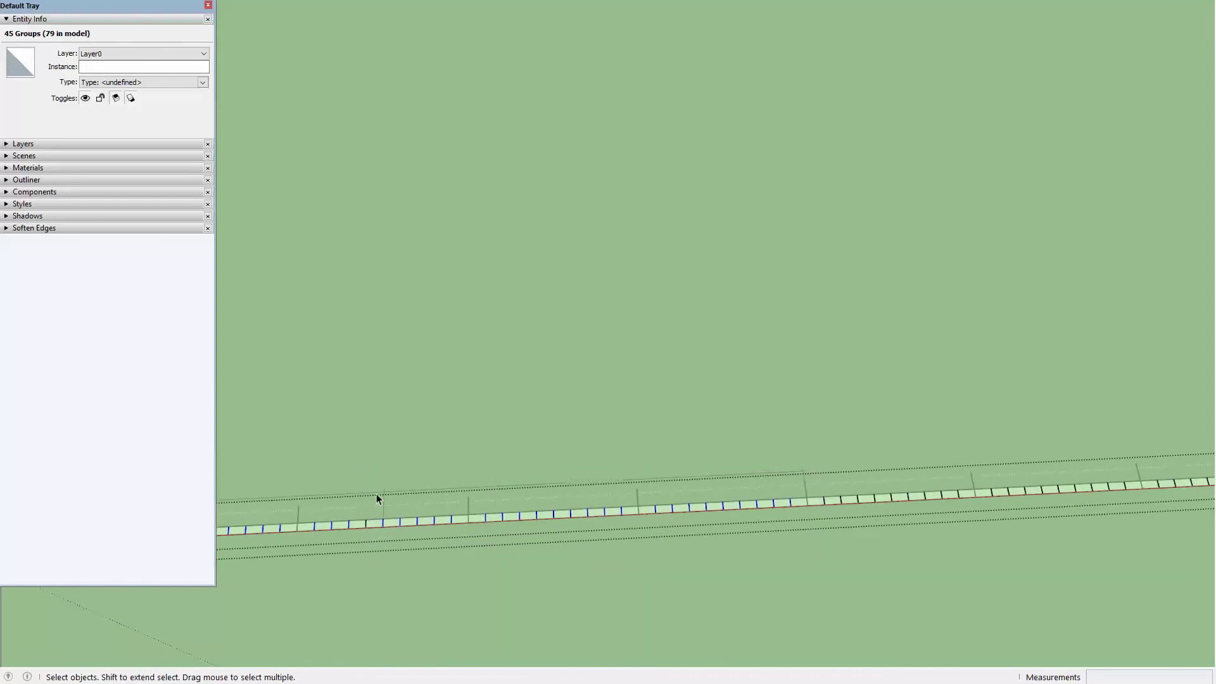
{"action": "left_click_drag", "start_coordinate": [376, 467], "coordinate": [801, 561]}
{"action": "middle_click", "coordinate": [444, 566]}
Enter 115 as the second installment's contraction joint quantity in D8222.
{"action": "key", "text": "alt+Tab"}
{"action": "key", "text": "alt+Tab"}
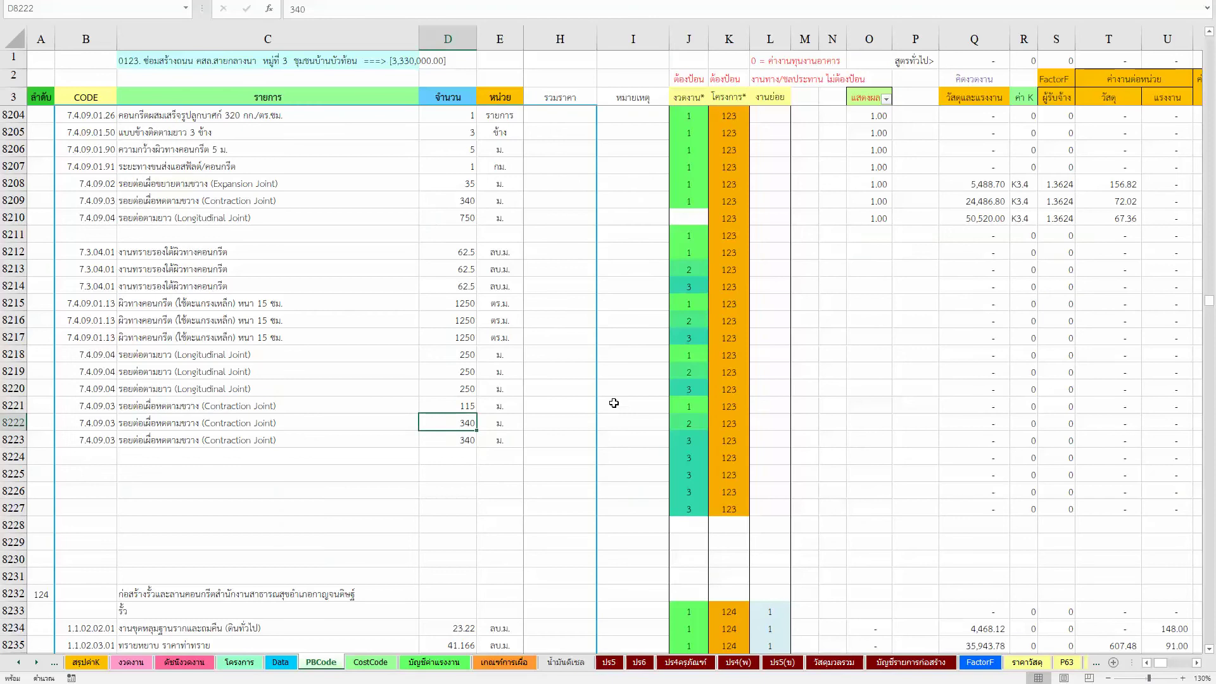
{"action": "type", "text": "115"}
{"action": "key", "text": "Return"}
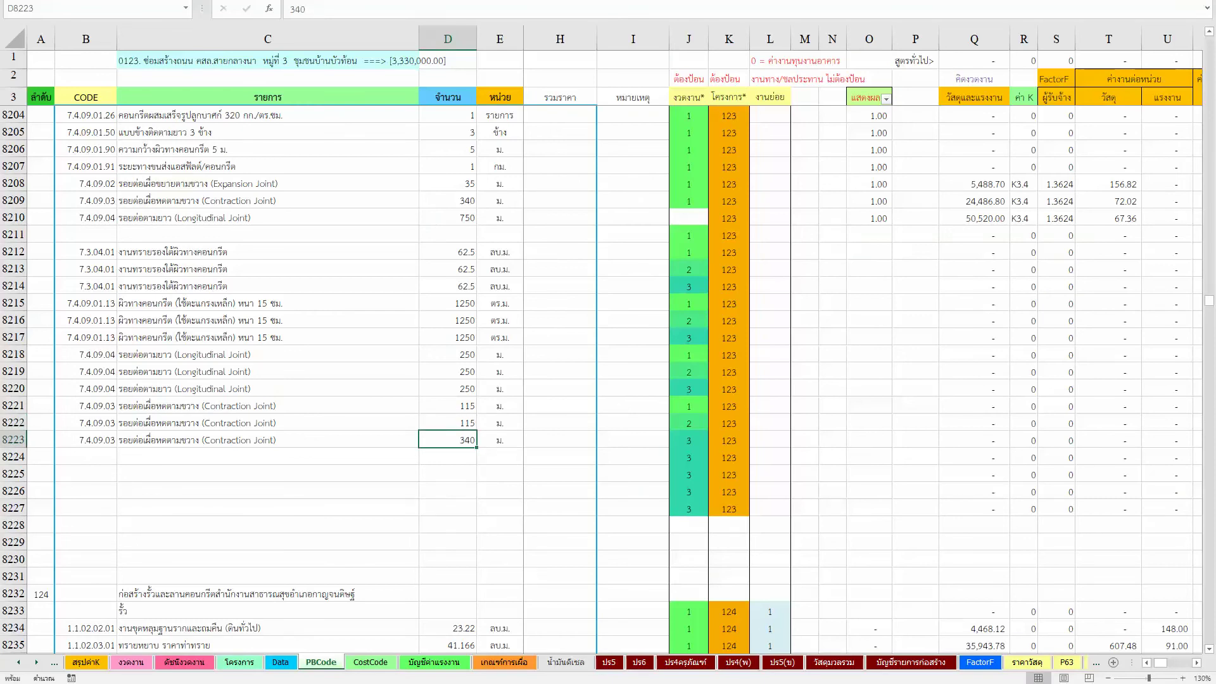
Compute 340 − 115×2 = 110, enter 110 in D8223, and check the three quantities' sum.
{"action": "key", "text": "alt+Tab"}
{"action": "type", "text": "340"}
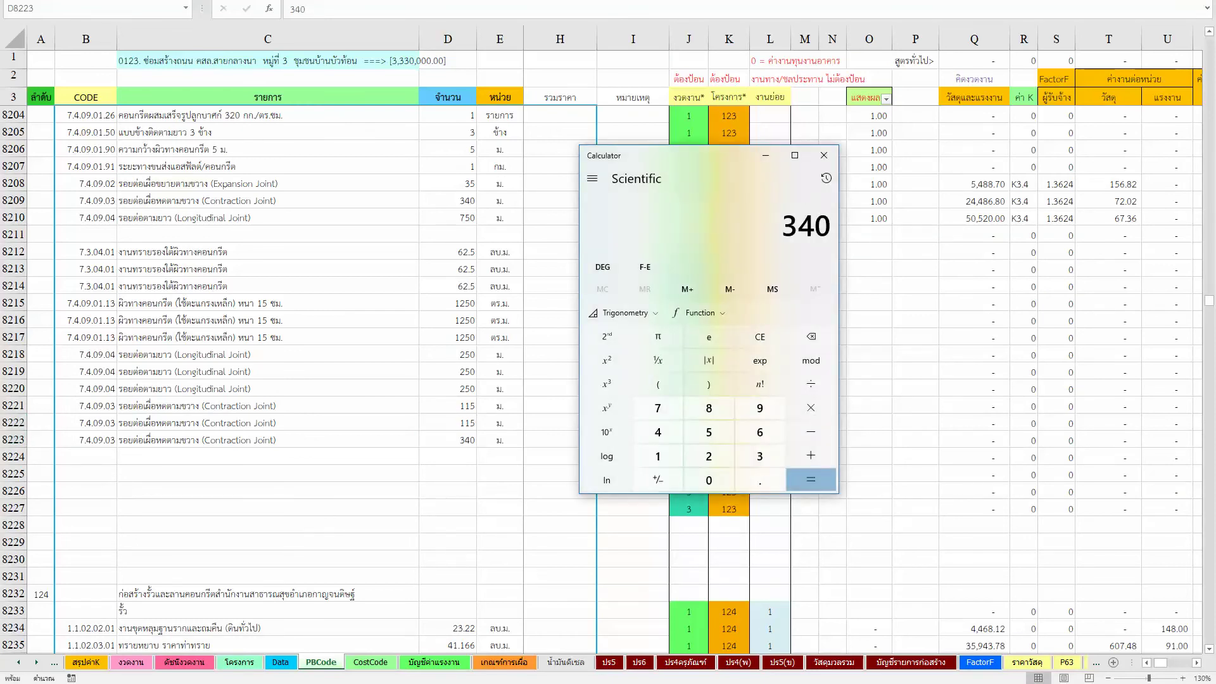
{"action": "type", "text": "115*2"}
{"action": "key", "text": "Return"}
{"action": "left_click", "coordinate": [467, 440]}
{"action": "type", "text": "110"}
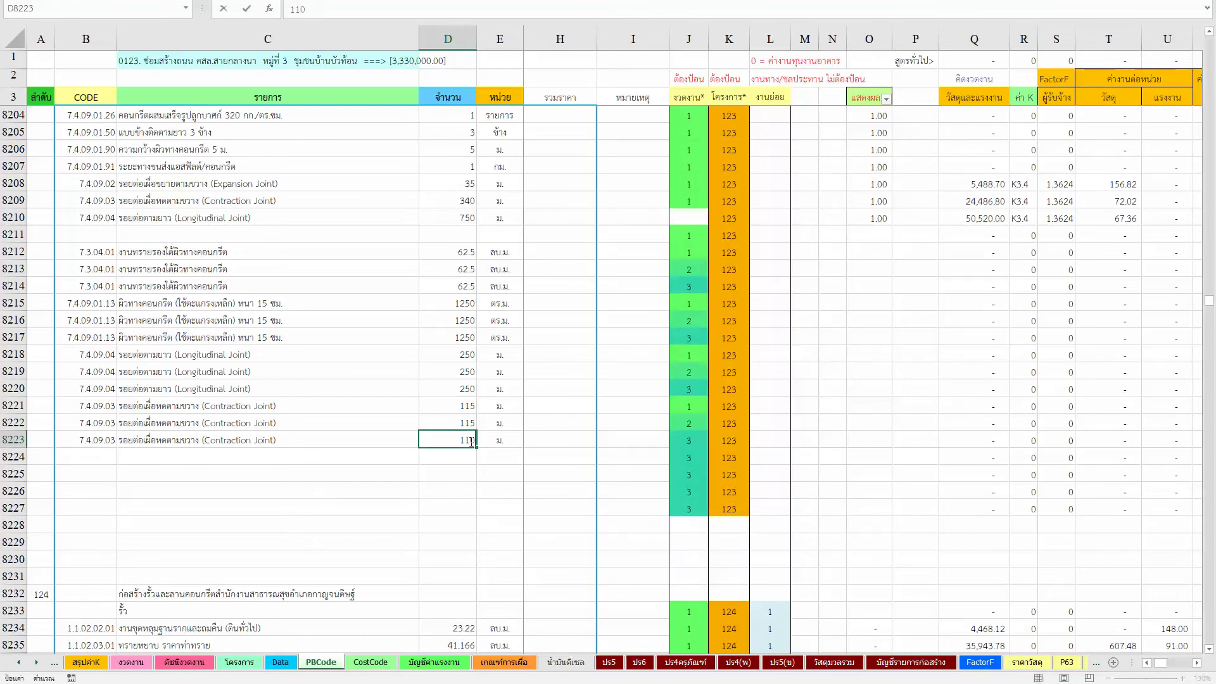
{"action": "key", "text": "Return"}
{"action": "left_click_drag", "start_coordinate": [469, 413], "coordinate": [450, 435]}
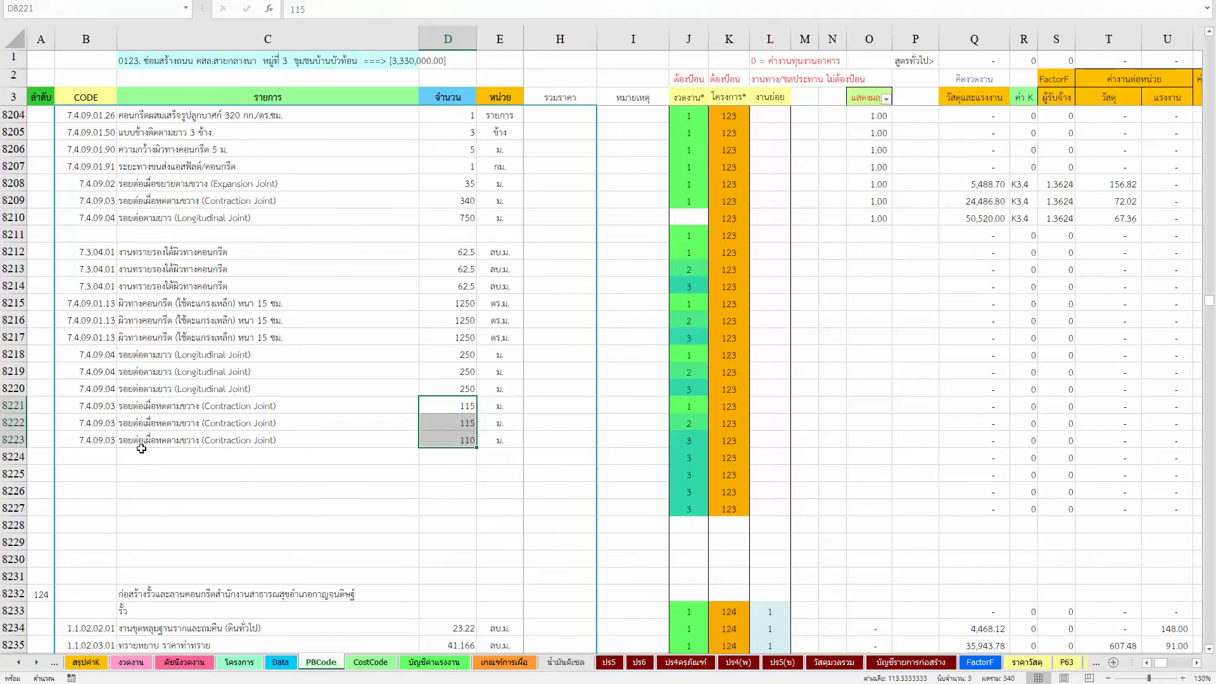
{"action": "left_click_drag", "start_coordinate": [141, 450], "coordinate": [142, 440]}
Copy the Expansion Joint row 8208 into the three empty rows 8224–8226.
{"action": "left_click_drag", "start_coordinate": [88, 184], "coordinate": [506, 184]}
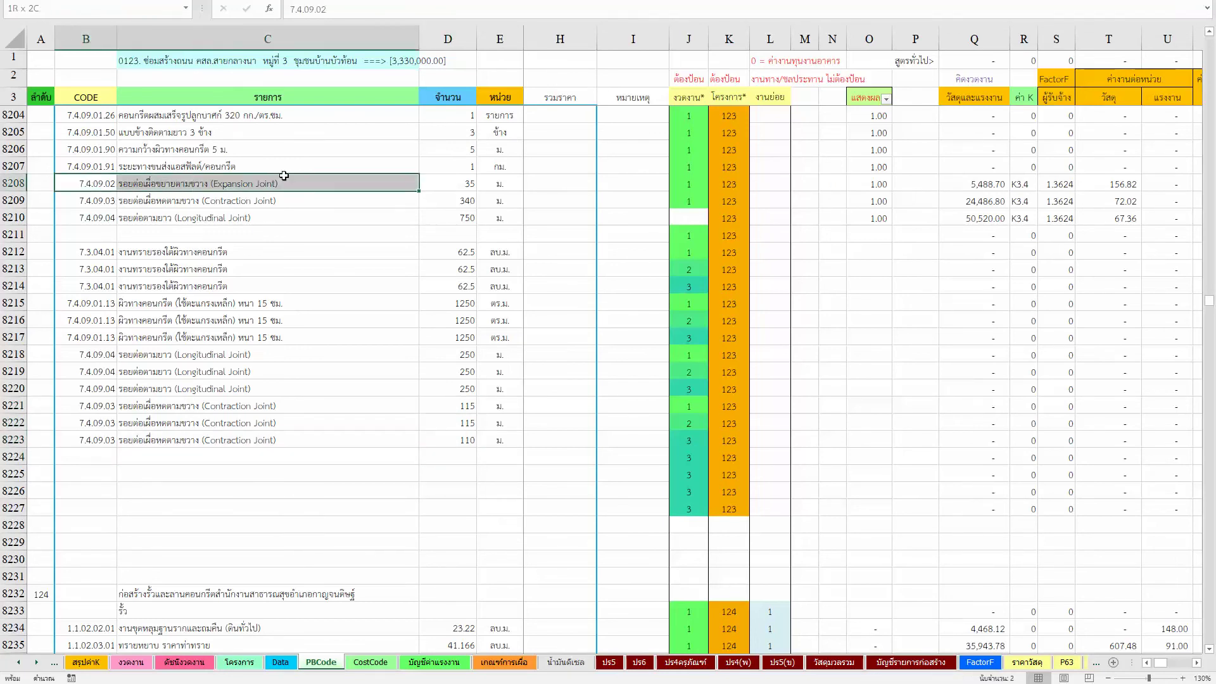
{"action": "key", "text": "ctrl+c"}
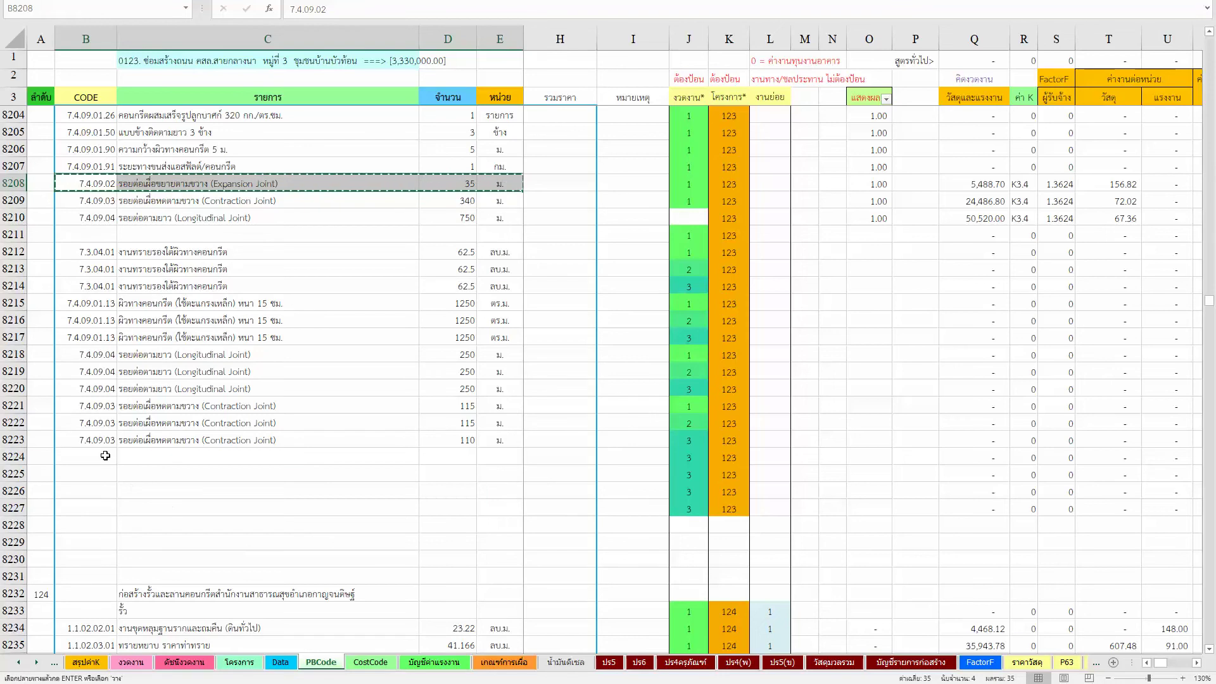
{"action": "left_click_drag", "start_coordinate": [95, 455], "coordinate": [107, 493]}
{"action": "right_click", "coordinate": [107, 492]}
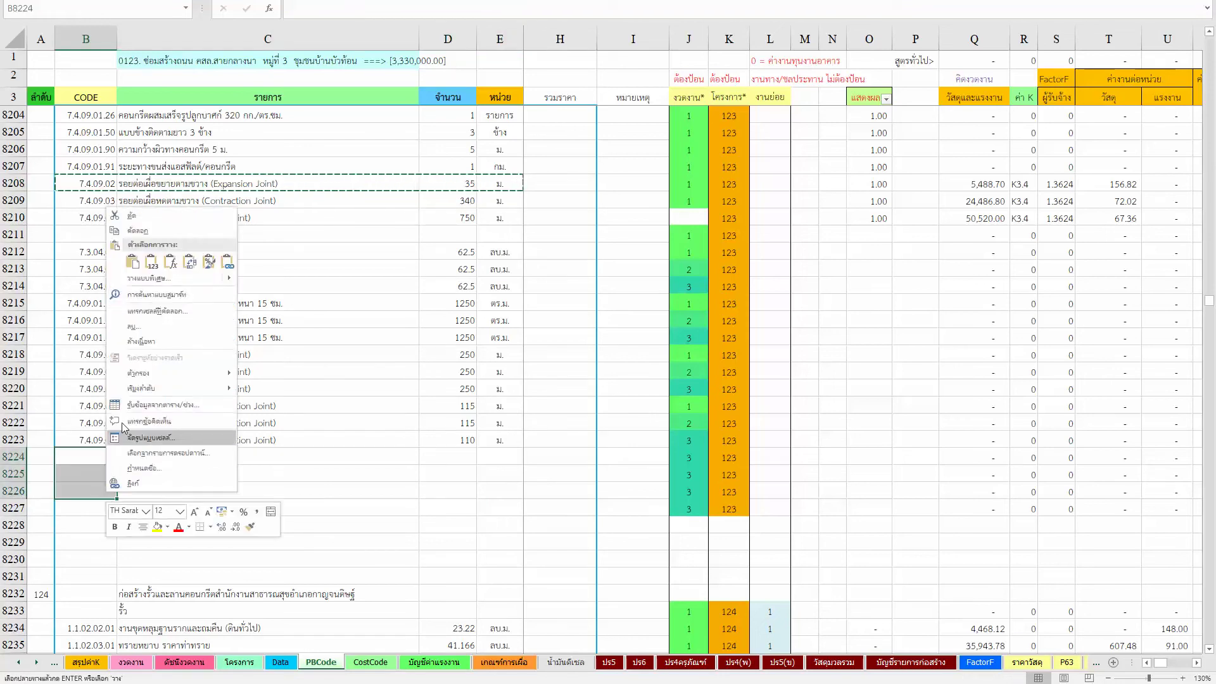
{"action": "left_click", "coordinate": [151, 261]}
Assign installments 1, 2 and 3 to the new Expansion Joint rows in column J.
{"action": "left_click", "coordinate": [468, 457]}
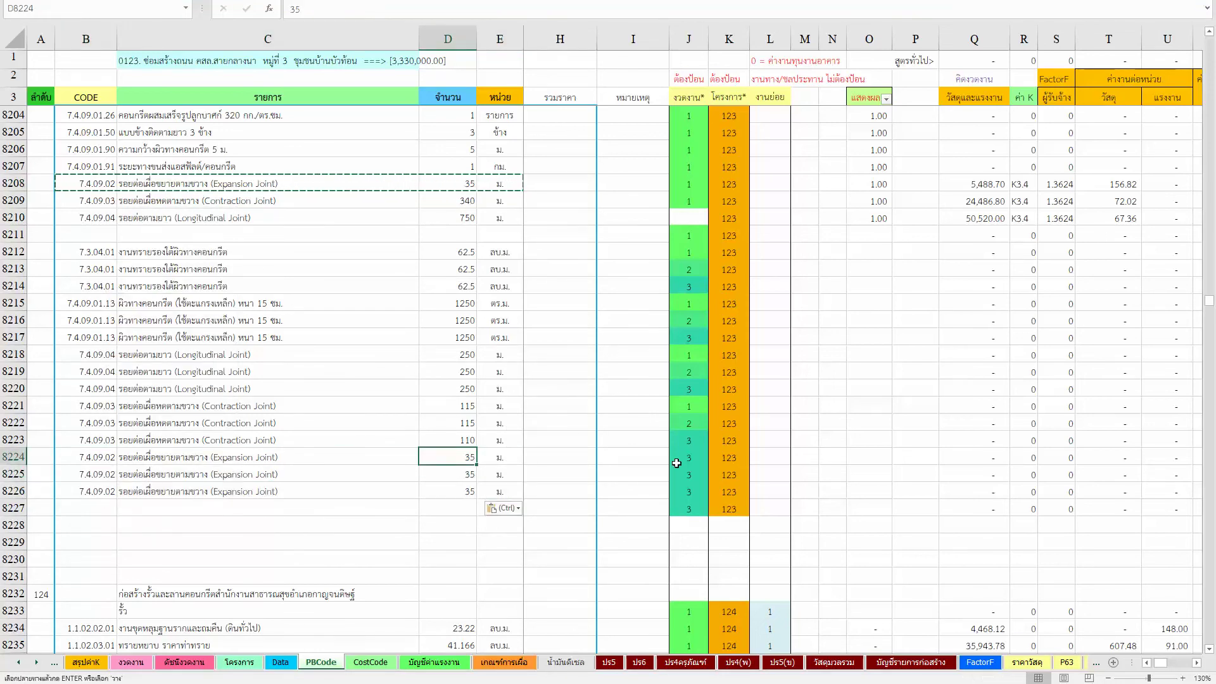
{"action": "left_click", "coordinate": [689, 458]}
{"action": "type", "text": "1"}
{"action": "key", "text": "Return"}
{"action": "type", "text": "2"}
{"action": "key", "text": "Return"}
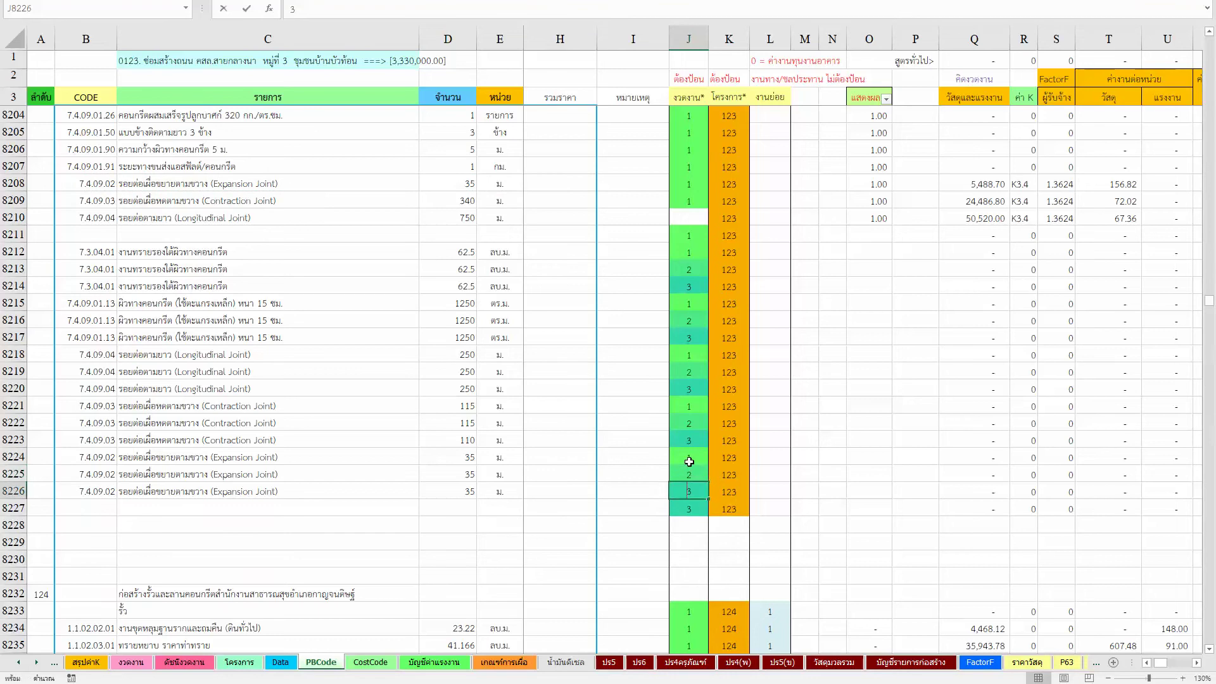
{"action": "type", "text": "3"}
{"action": "key", "text": "Return"}
{"action": "type", "text": "1"}
{"action": "key", "text": "Return"}
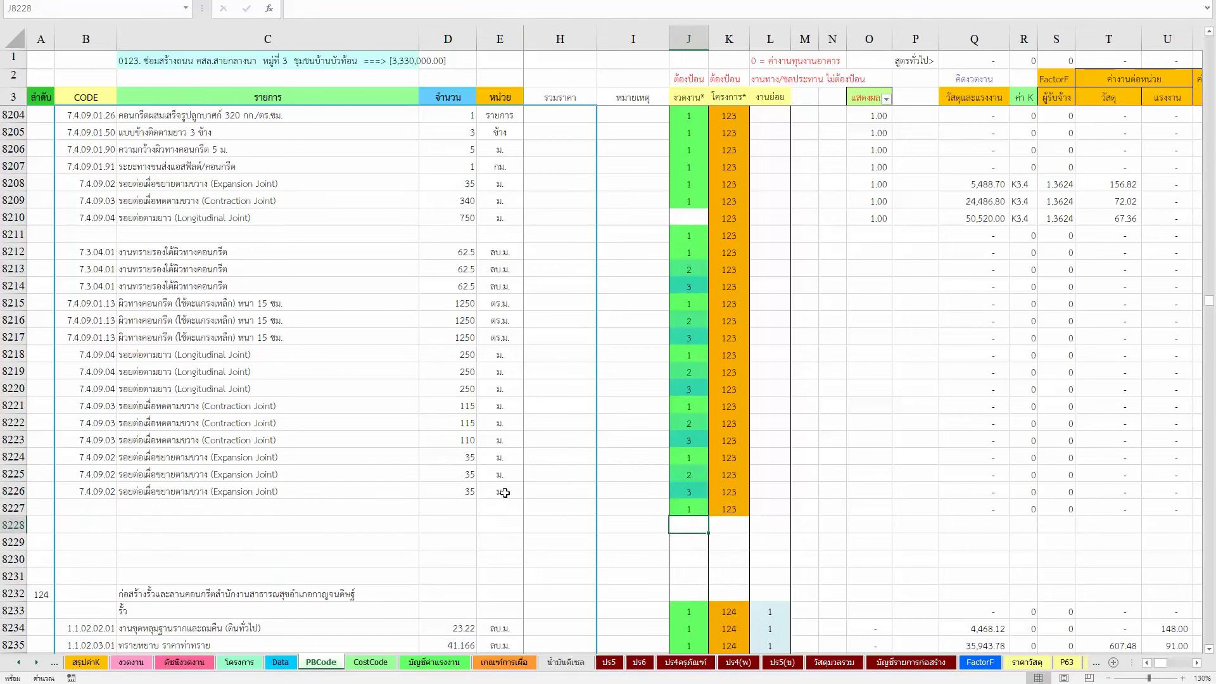
In SketchUp, clear the selection and select the two leftmost slab segment groups.
{"action": "left_click", "coordinate": [458, 475]}
{"action": "key", "text": "alt+Tab"}
{"action": "key", "text": "alt+Tab"}
{"action": "key", "text": "Tab"}
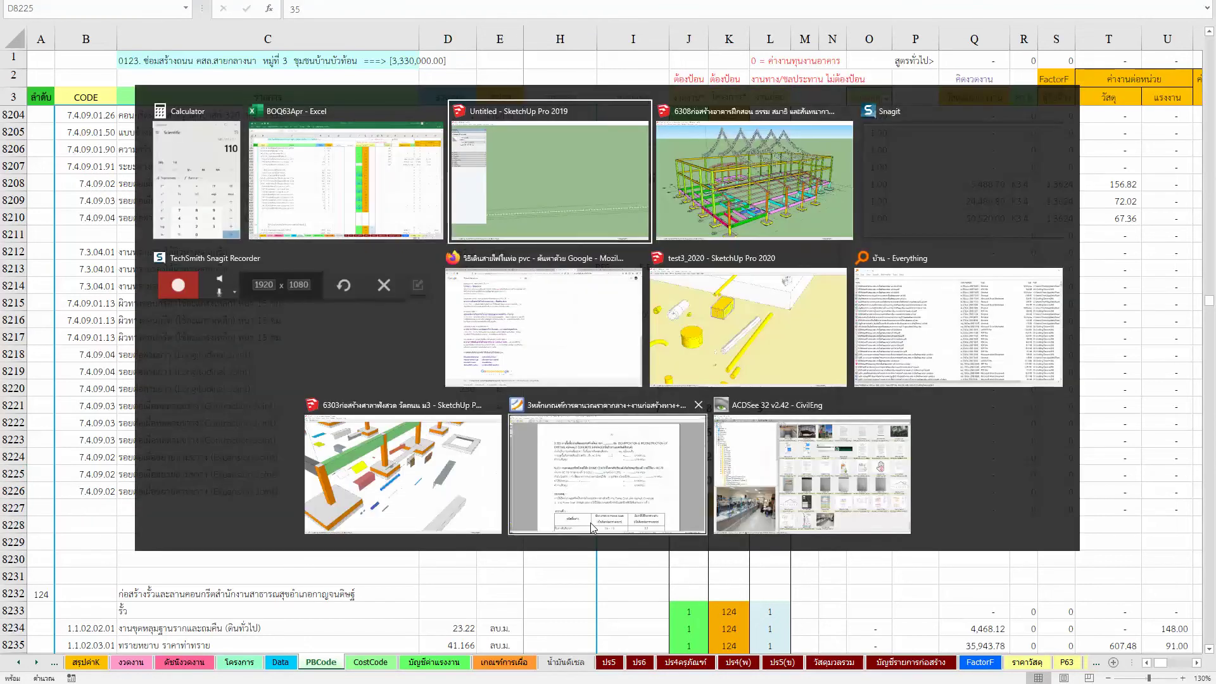
{"action": "scroll", "coordinate": [456, 532], "scroll_direction": "down", "scroll_amount": 3}
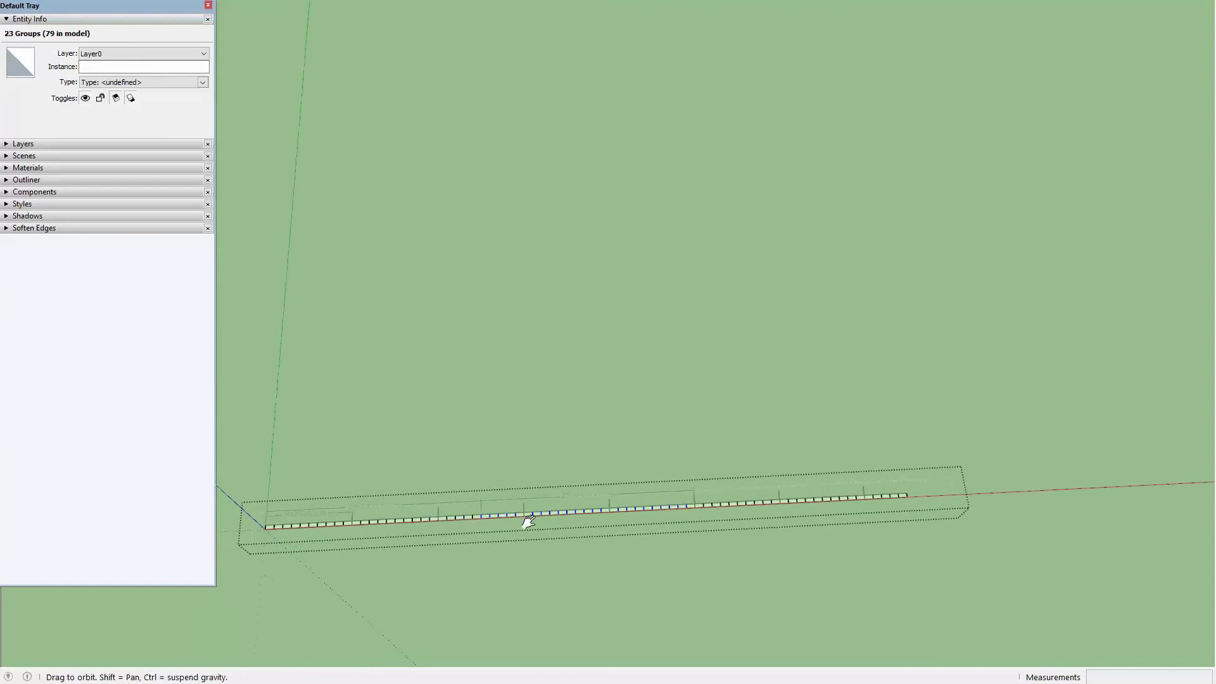
{"action": "left_click", "coordinate": [489, 498]}
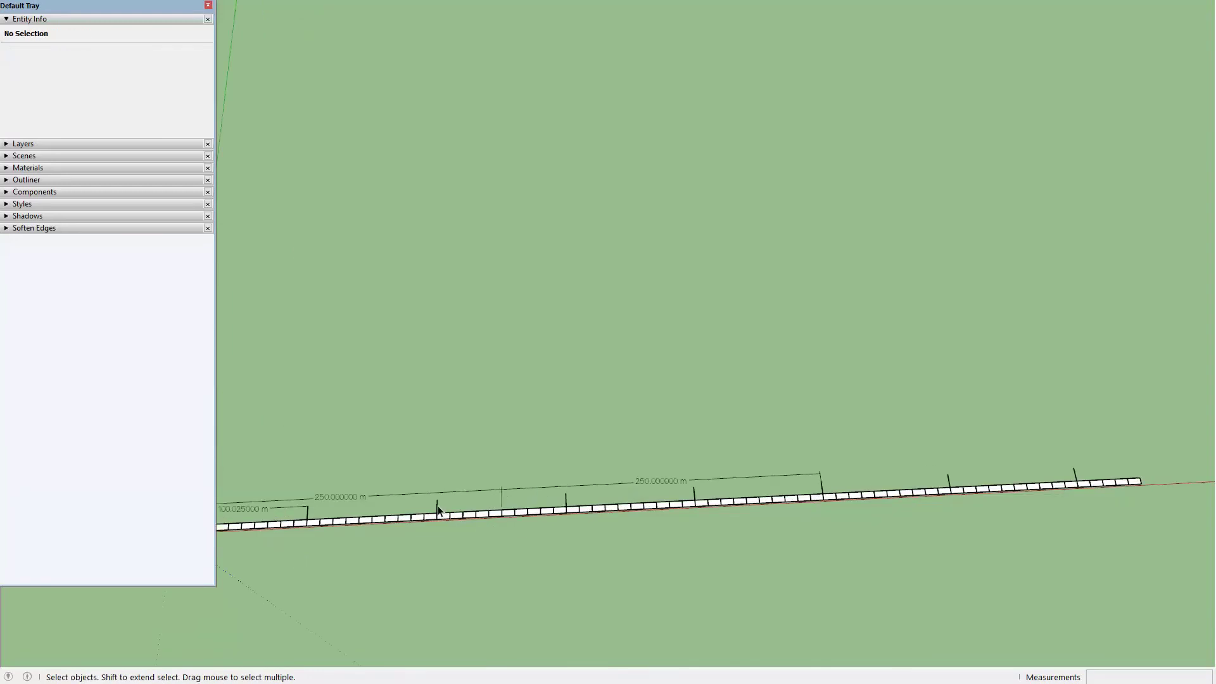
{"action": "scroll", "coordinate": [438, 510], "scroll_direction": "down", "scroll_amount": 2}
{"action": "scroll", "coordinate": [440, 516], "scroll_direction": "down", "scroll_amount": 2}
{"action": "scroll", "coordinate": [412, 514], "scroll_direction": "down", "scroll_amount": 2}
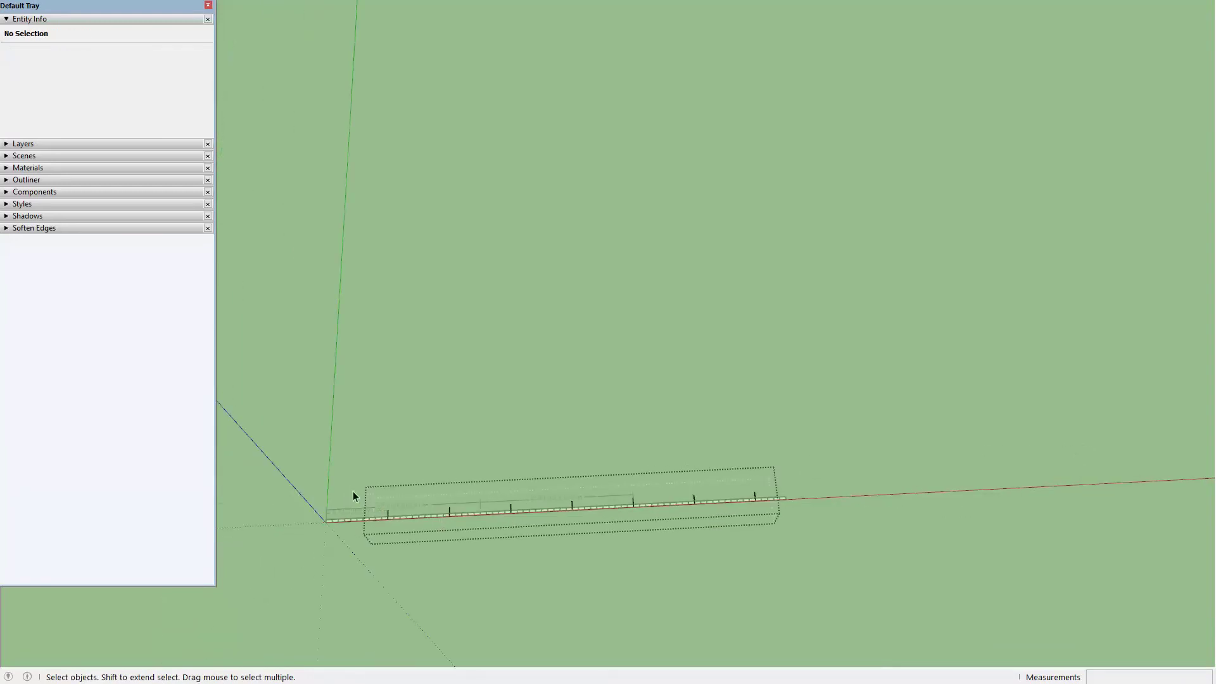
{"action": "left_click_drag", "start_coordinate": [397, 515], "coordinate": [471, 541]}
{"action": "scroll", "coordinate": [370, 522], "scroll_direction": "up", "scroll_amount": 2}
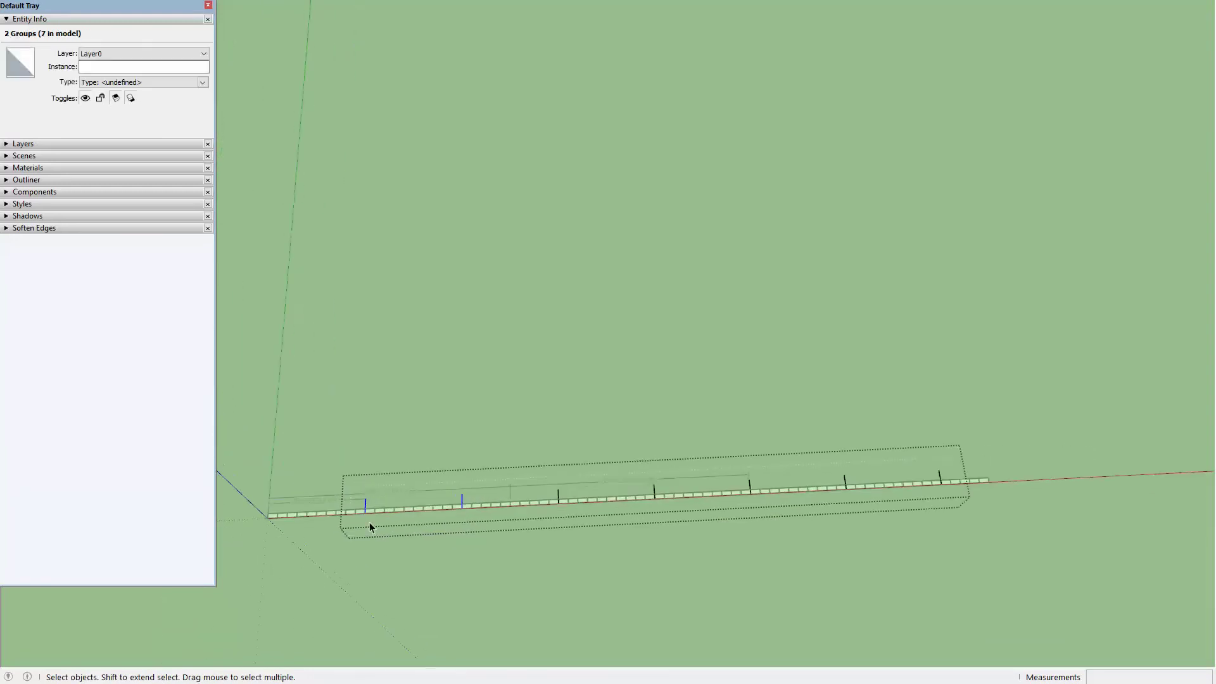
{"action": "scroll", "coordinate": [369, 523], "scroll_direction": "up", "scroll_amount": 1}
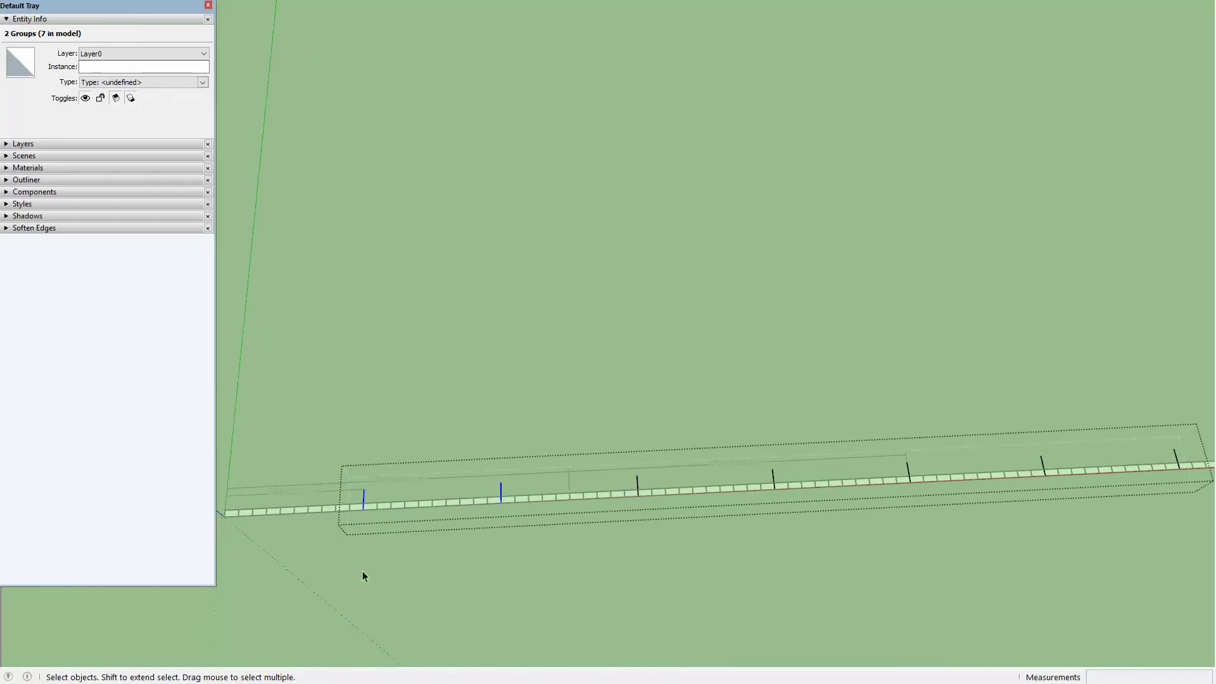
Enter 10 m as the Expansion Joint quantity for row 8224.
{"action": "key", "text": "alt+Tab"}
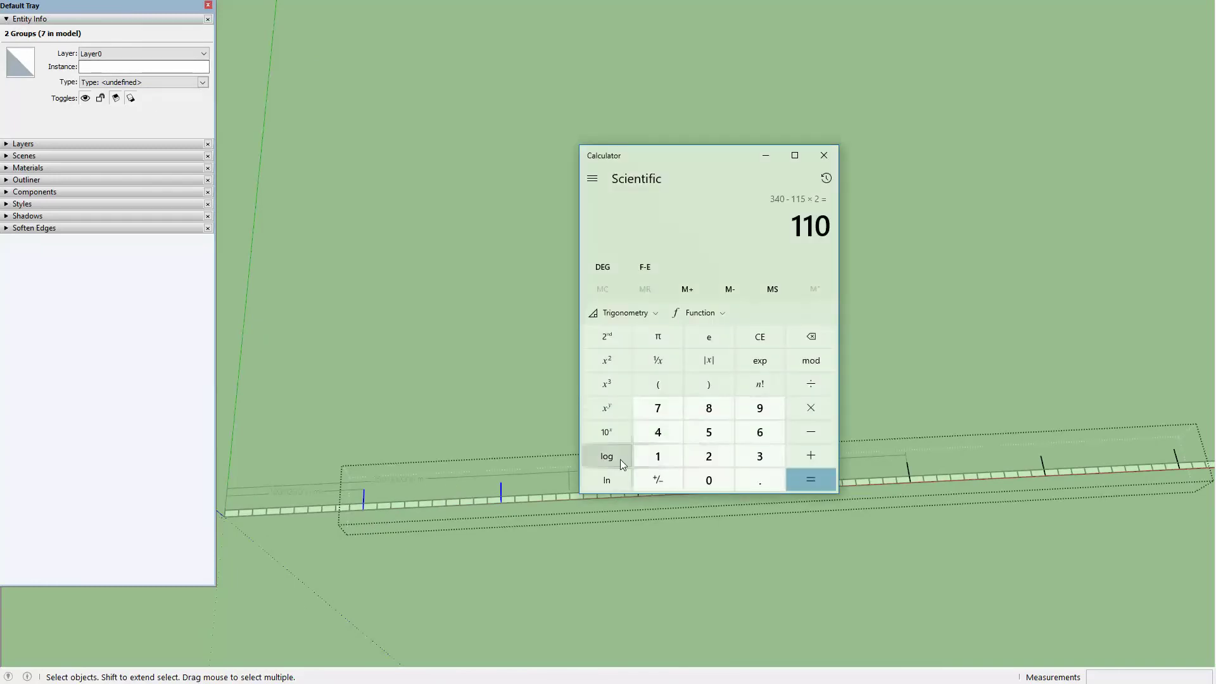
{"action": "key", "text": "alt+Tab"}
{"action": "key", "text": "Up"}
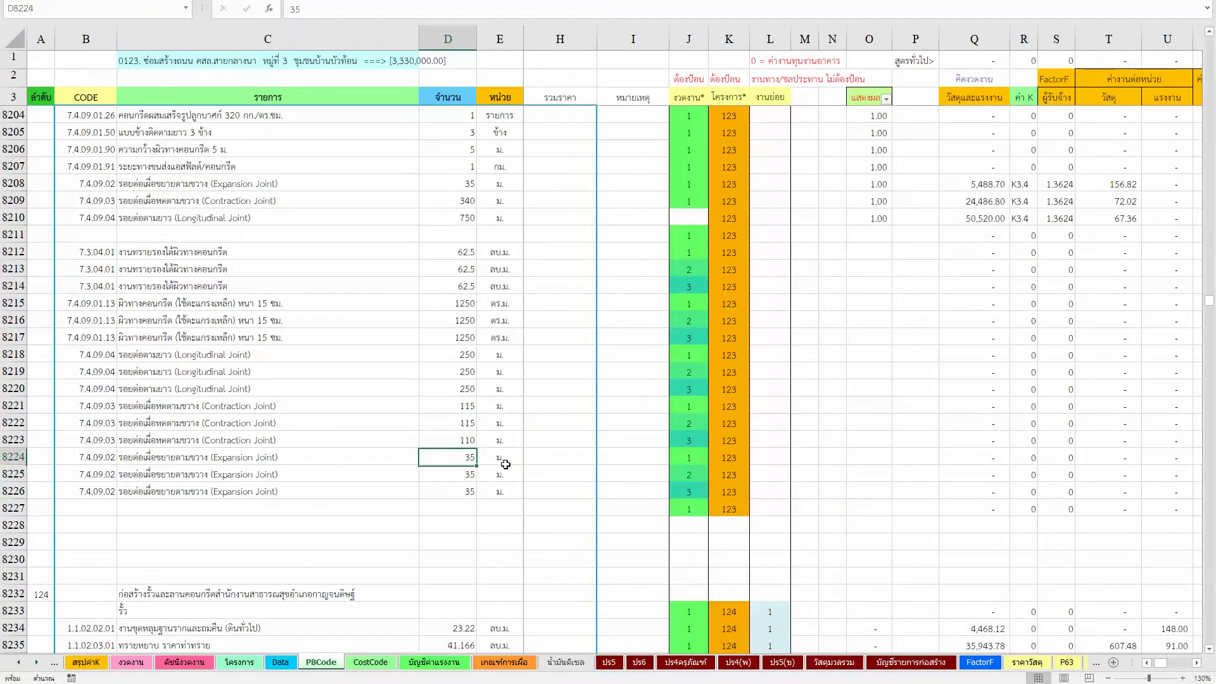
{"action": "type", "text": "1"}
{"action": "key", "text": "Return"}
In SketchUp, select the next two and then the three rightmost joint groups along the slab.
{"action": "key", "text": "alt+Tab"}
{"action": "key", "text": "alt+Tab"}
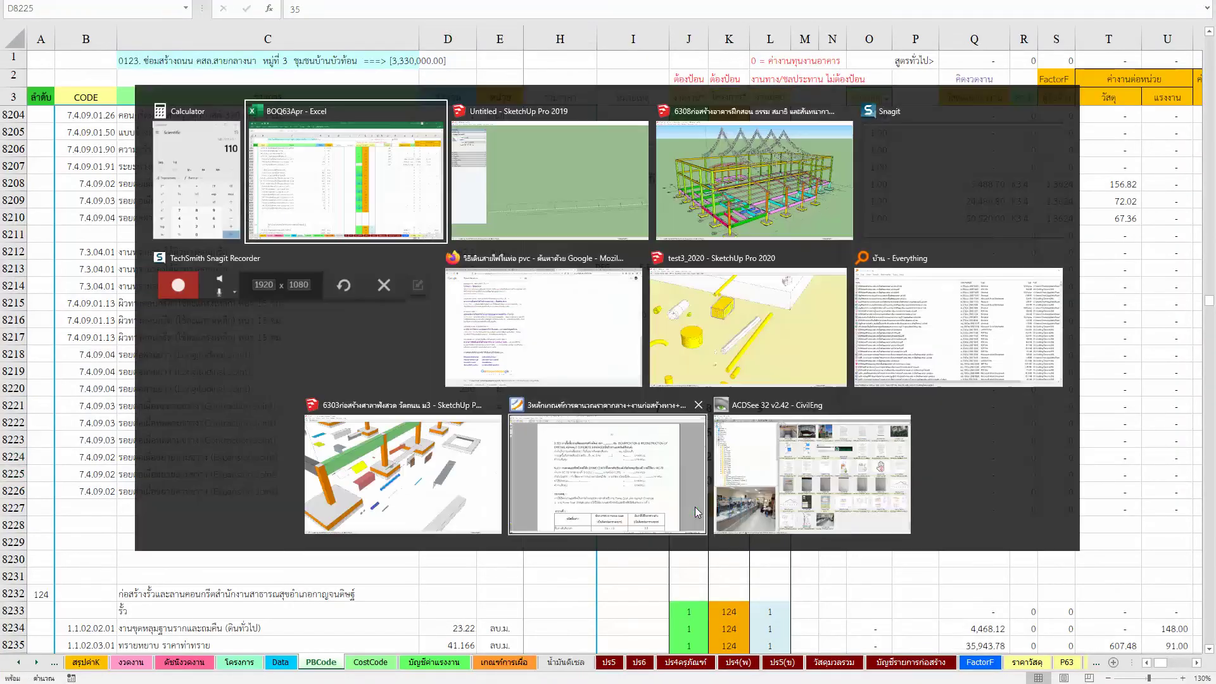
{"action": "left_click_drag", "start_coordinate": [910, 522], "coordinate": [568, 543]}
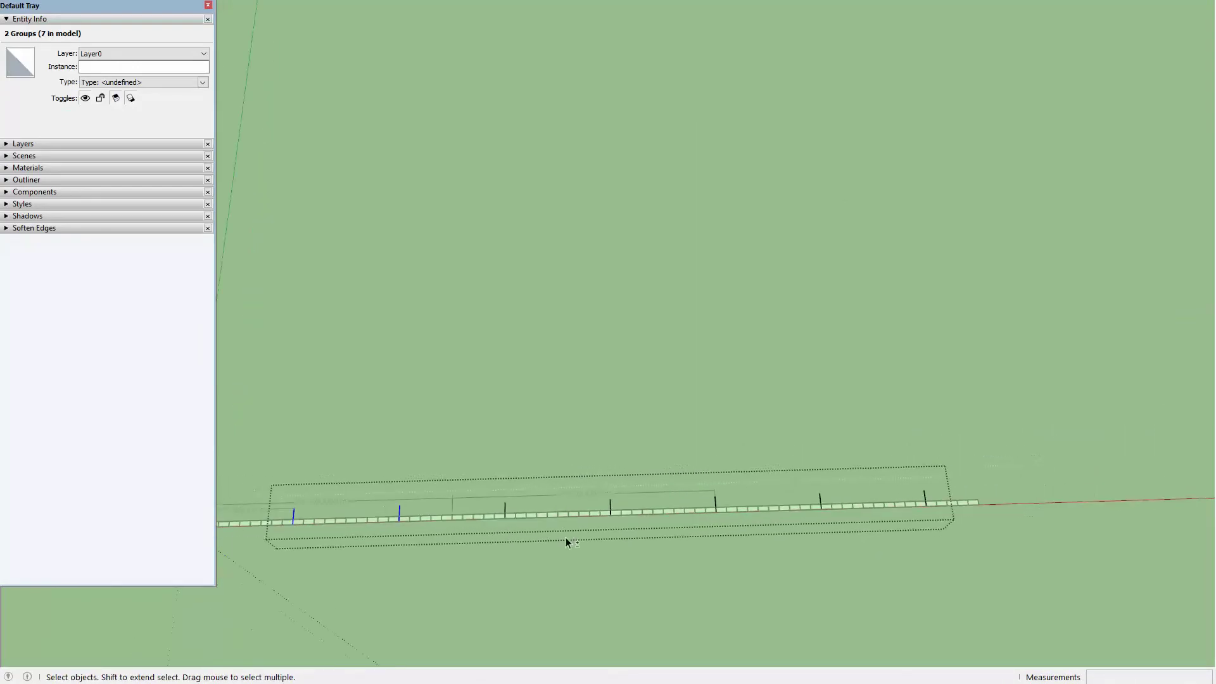
{"action": "left_click_drag", "start_coordinate": [485, 478], "coordinate": [699, 554]}
{"action": "left_click_drag", "start_coordinate": [670, 438], "coordinate": [1032, 587]}
Enter 10 and 15 m for rows 8225 and 8226 and check the three quantities' total.
{"action": "key", "text": "alt+Tab"}
{"action": "key", "text": "alt+Tab"}
{"action": "key", "text": "alt+Tab"}
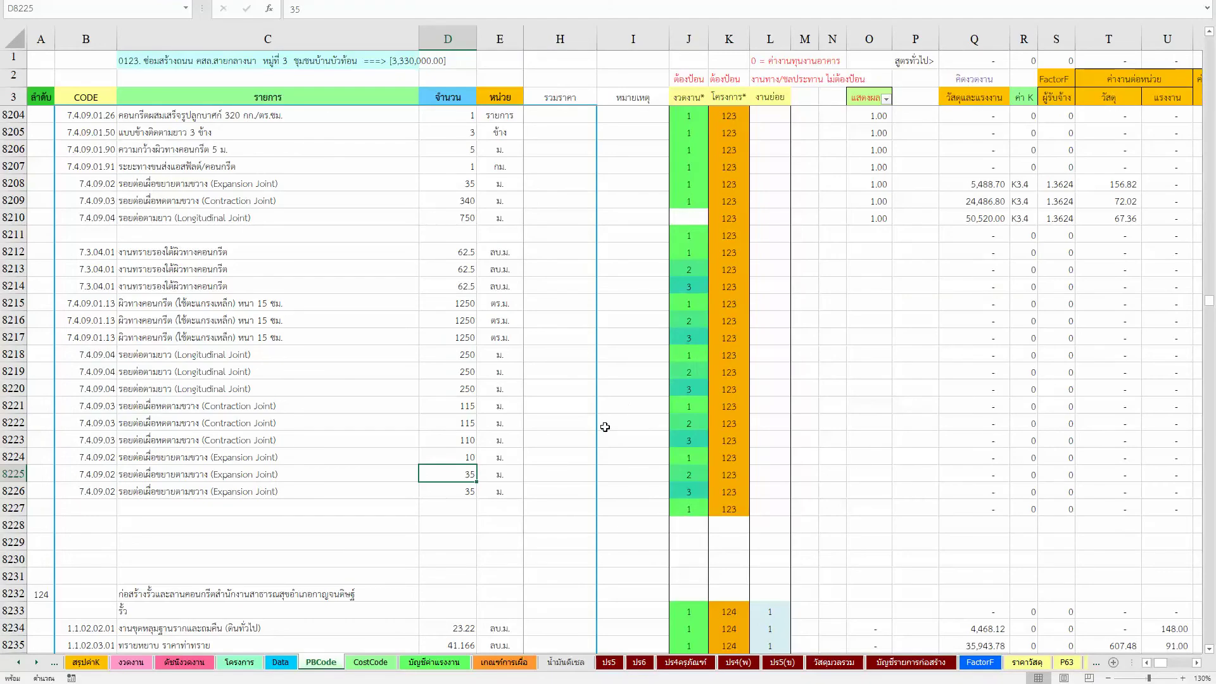
{"action": "type", "text": "10"}
{"action": "key", "text": "Return"}
{"action": "type", "text": "15"}
{"action": "key", "text": "Return"}
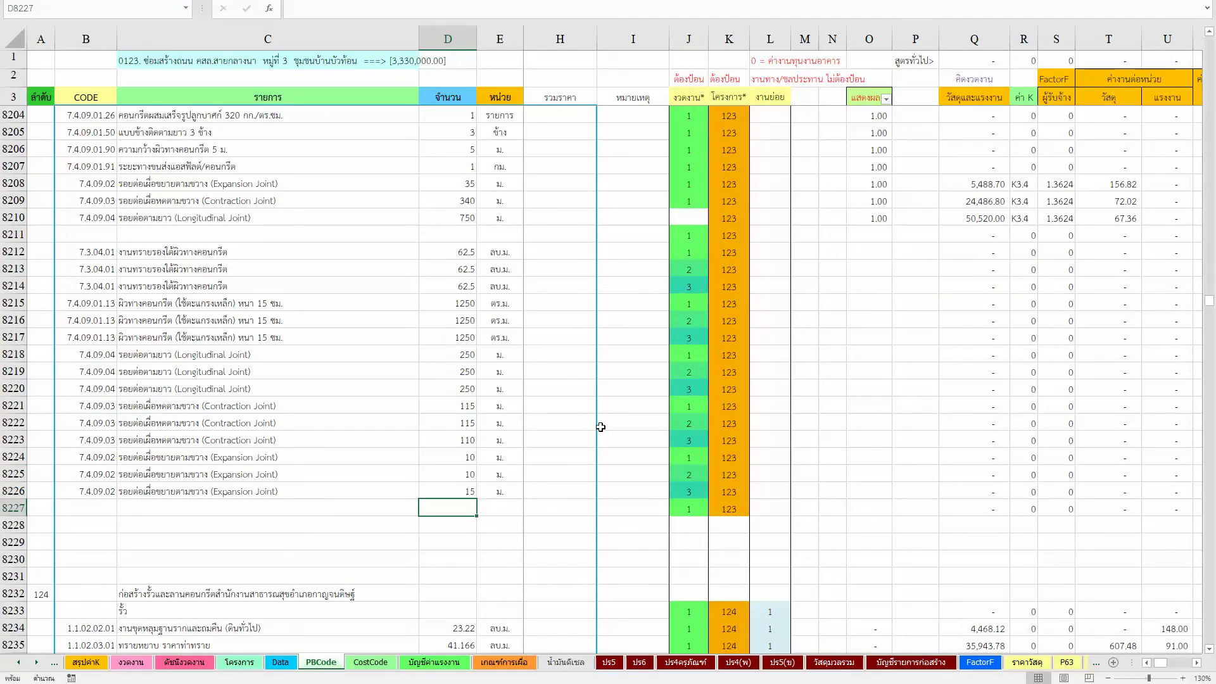
{"action": "left_click_drag", "start_coordinate": [436, 459], "coordinate": [446, 491]}
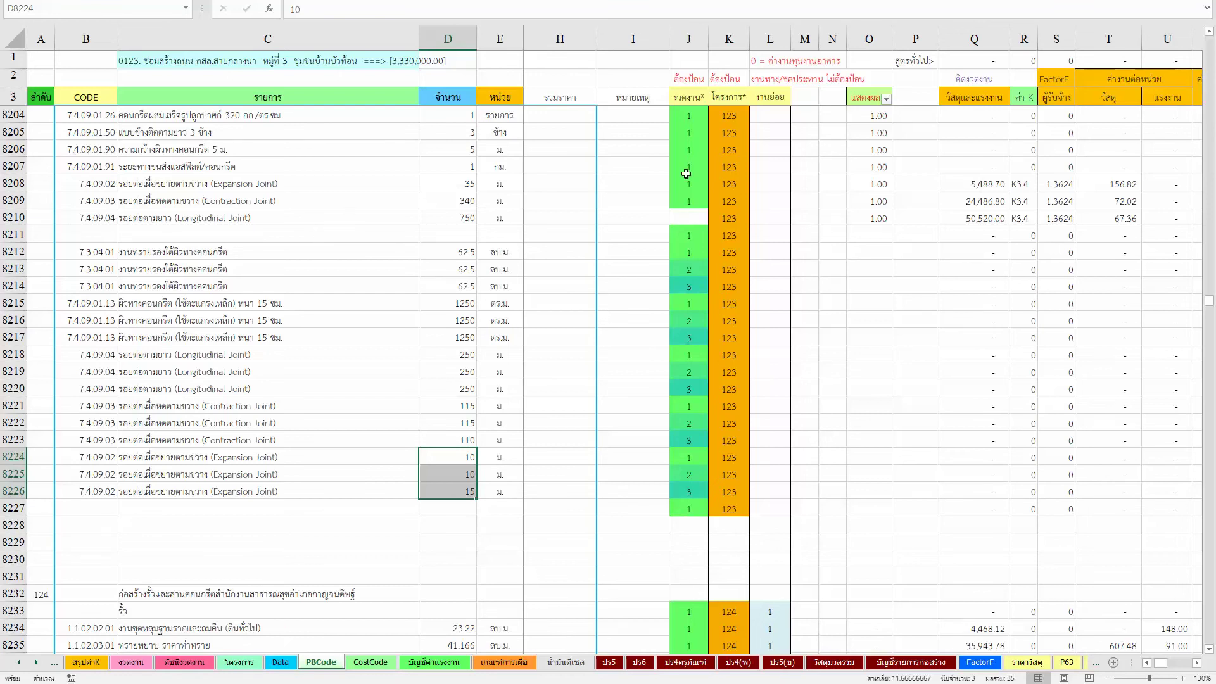
Clear the installment numbers from J8208:J8209 on the original Expansion and Contraction Joint rows.
{"action": "left_click_drag", "start_coordinate": [688, 184], "coordinate": [689, 201]}
{"action": "key", "text": "Delete"}
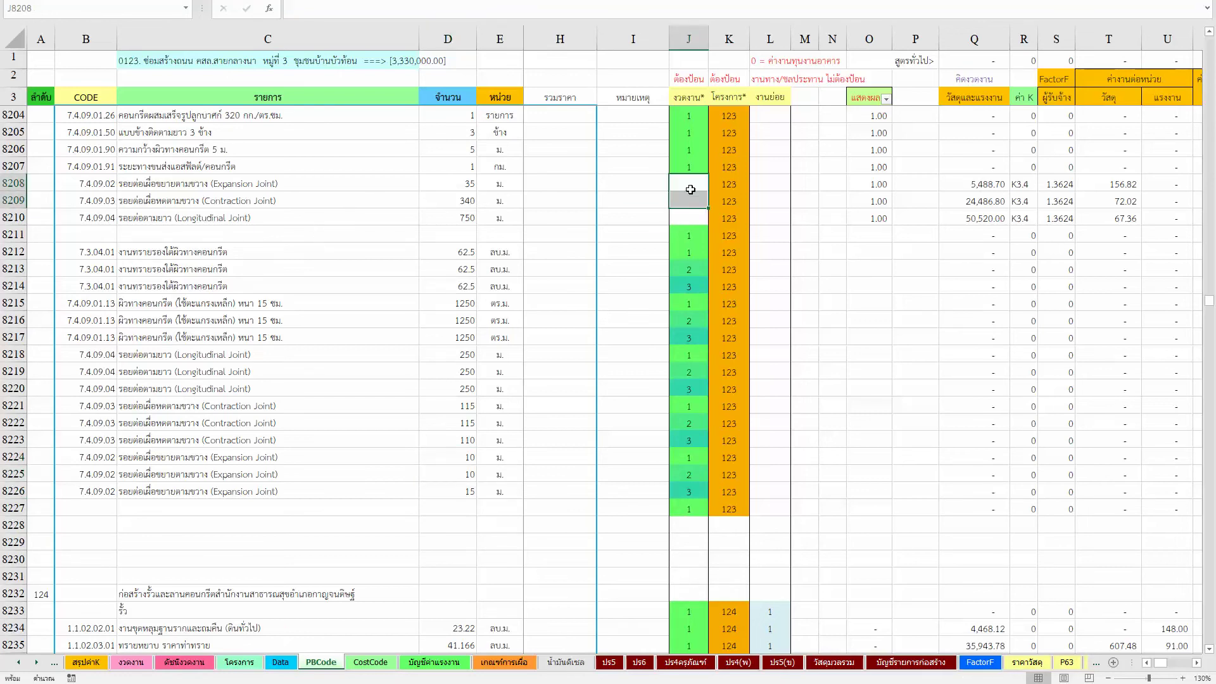
{"action": "left_click", "coordinate": [600, 276]}
{"action": "scroll", "coordinate": [496, 359], "scroll_direction": "up", "scroll_amount": 3}
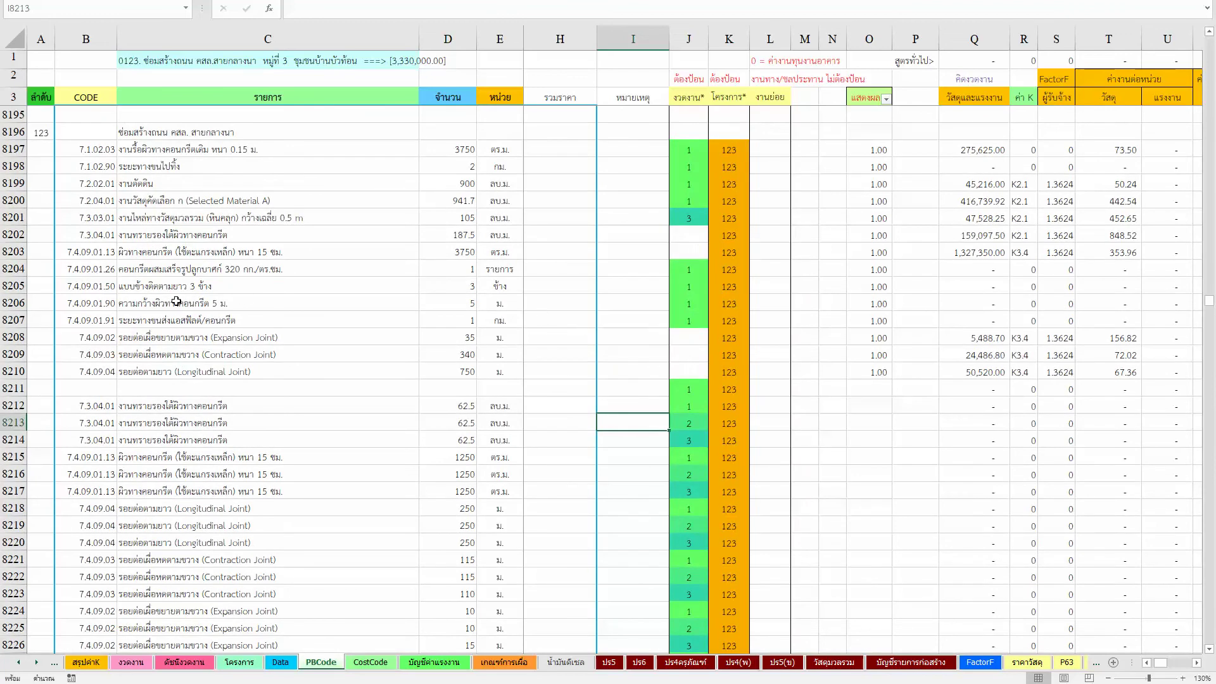
Review the item descriptions in C8205 and C8203 (15 cm concrete road), then show the โครงการ sheet.
{"action": "left_click", "coordinate": [181, 290]}
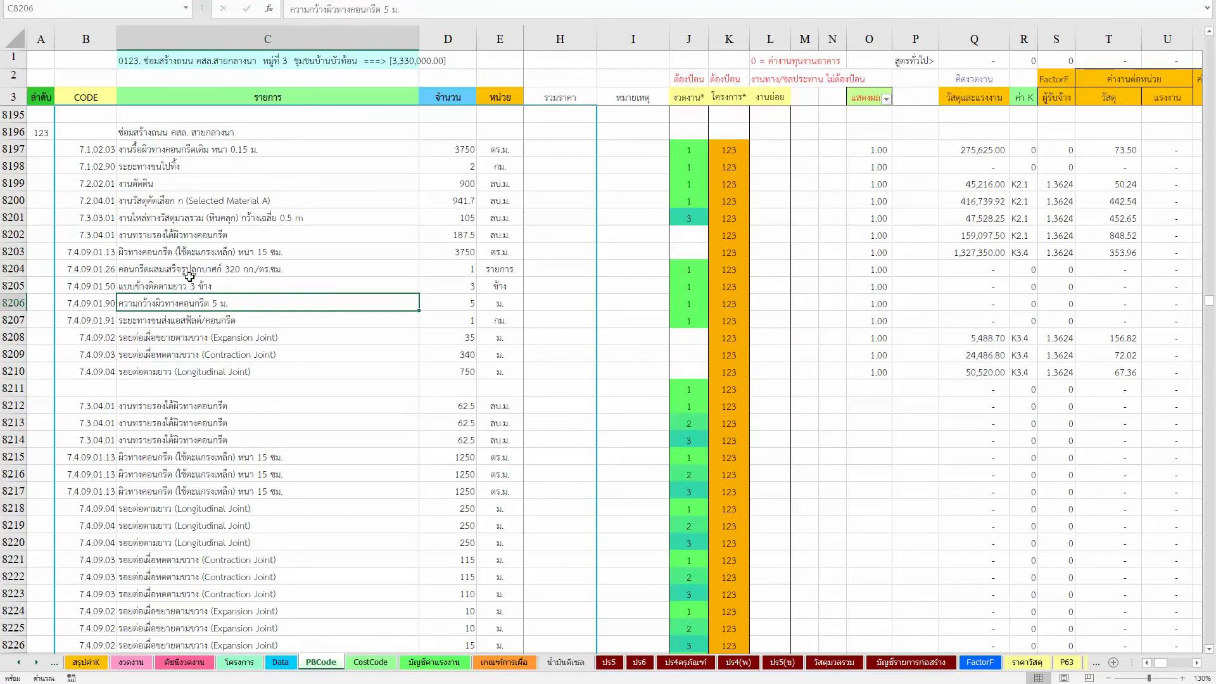
{"action": "left_click", "coordinate": [246, 253]}
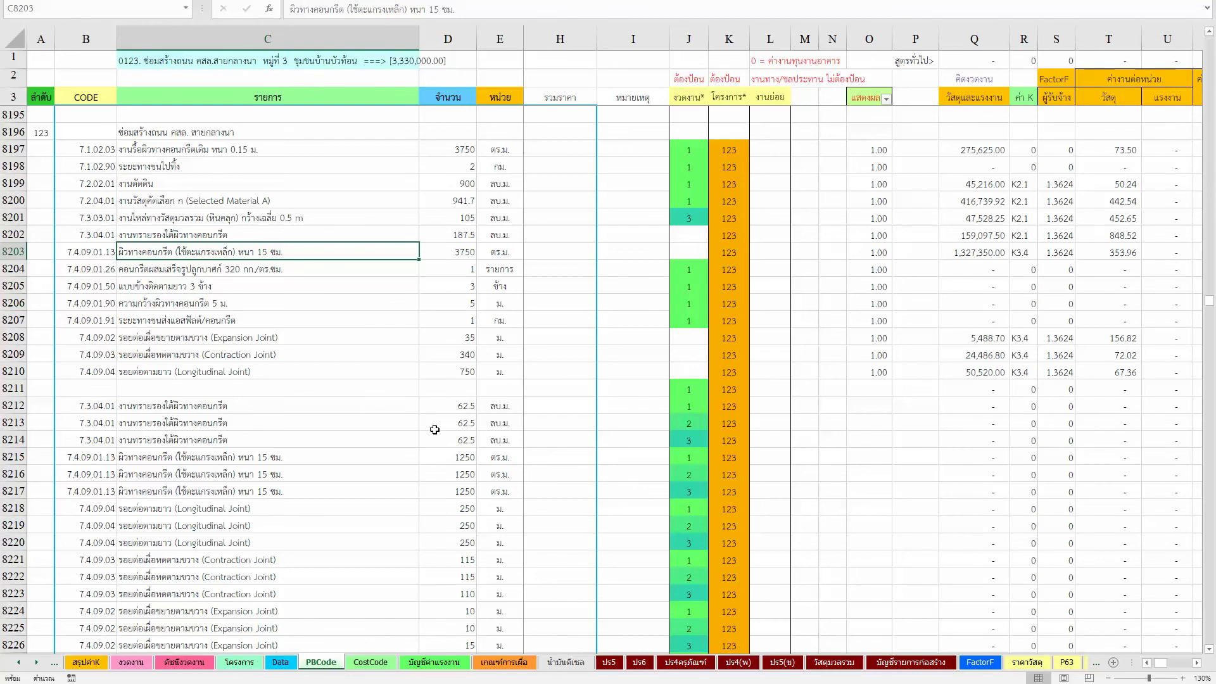
{"action": "left_click", "coordinate": [250, 663]}
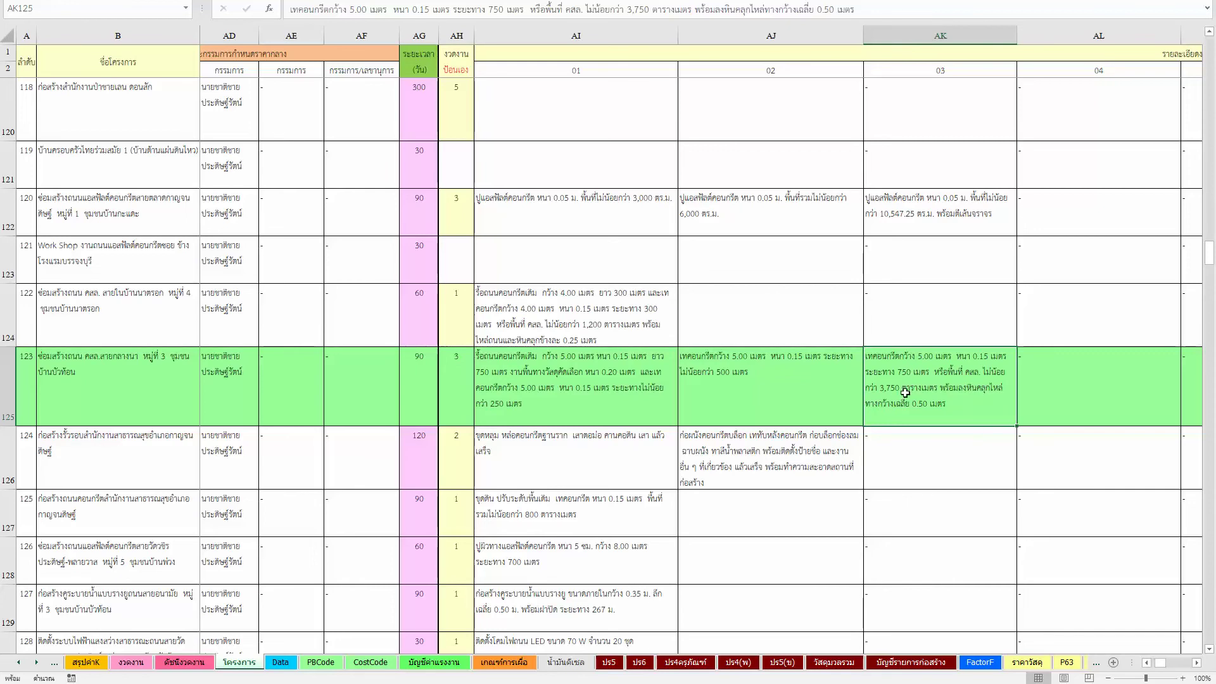
Insert 'รวมไม่น้อยกว่า' before 750 in AK125's installment-3 description.
{"action": "double_click", "coordinate": [896, 370]}
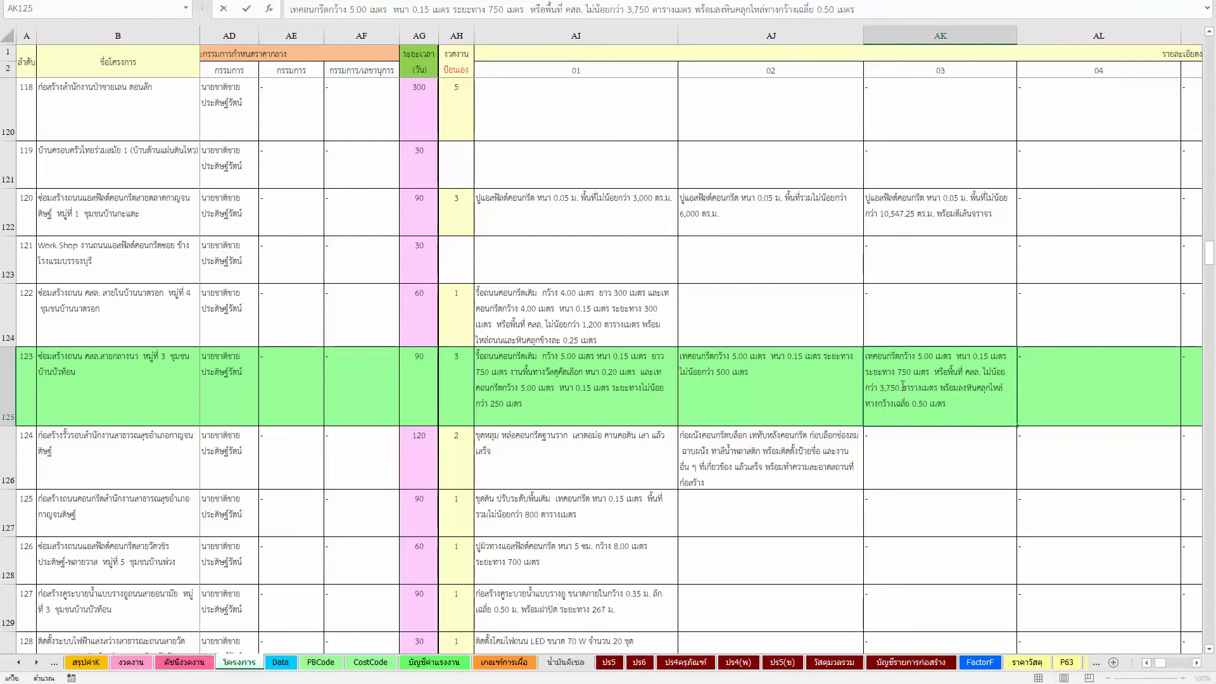
{"action": "type", "text": "i;,"}
{"action": "key", "text": "BackSpace"}
{"action": "key", "text": "BackSpace"}
{"action": "key", "text": "BackSpace"}
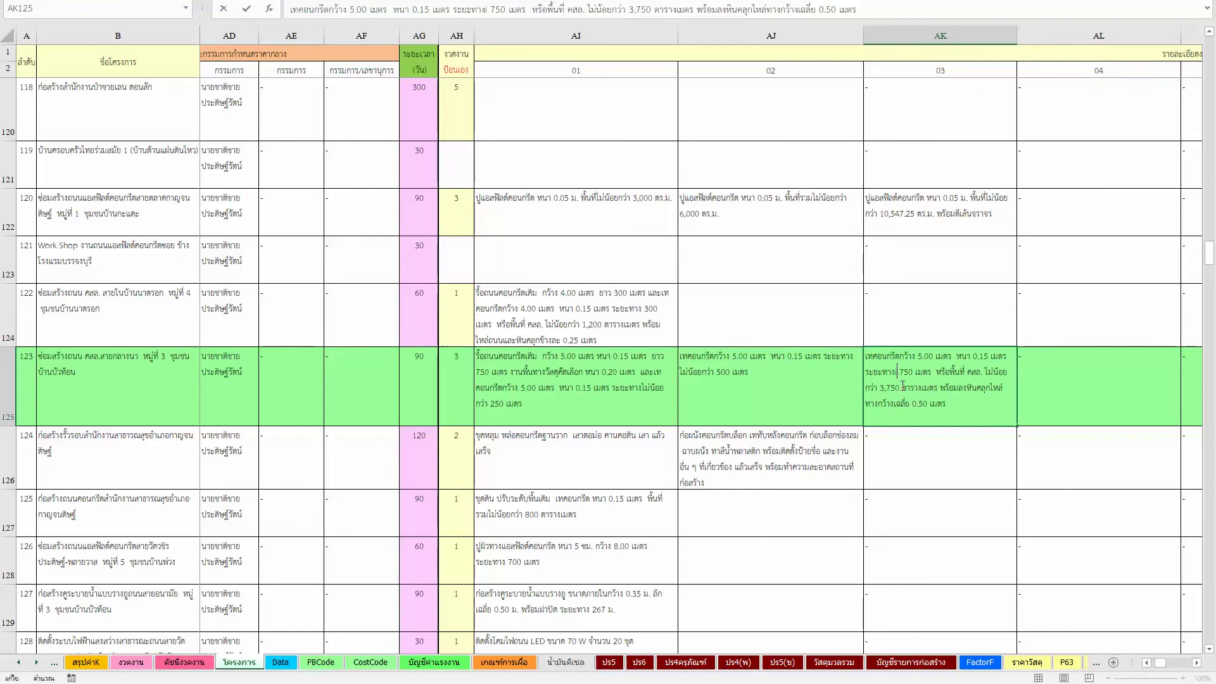
{"action": "type", "text": "รวม"}
{"action": "key", "text": "Return"}
{"action": "left_click", "coordinate": [902, 386]}
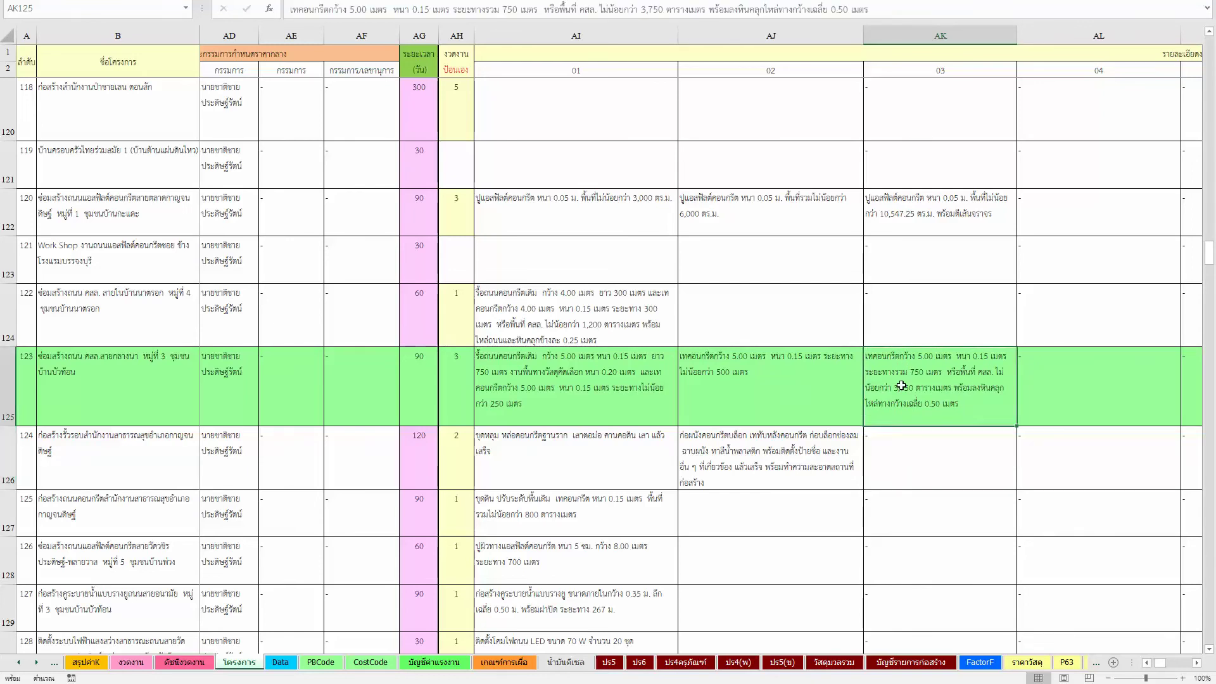
{"action": "key", "text": "F2"}
{"action": "key", "text": "Up"}
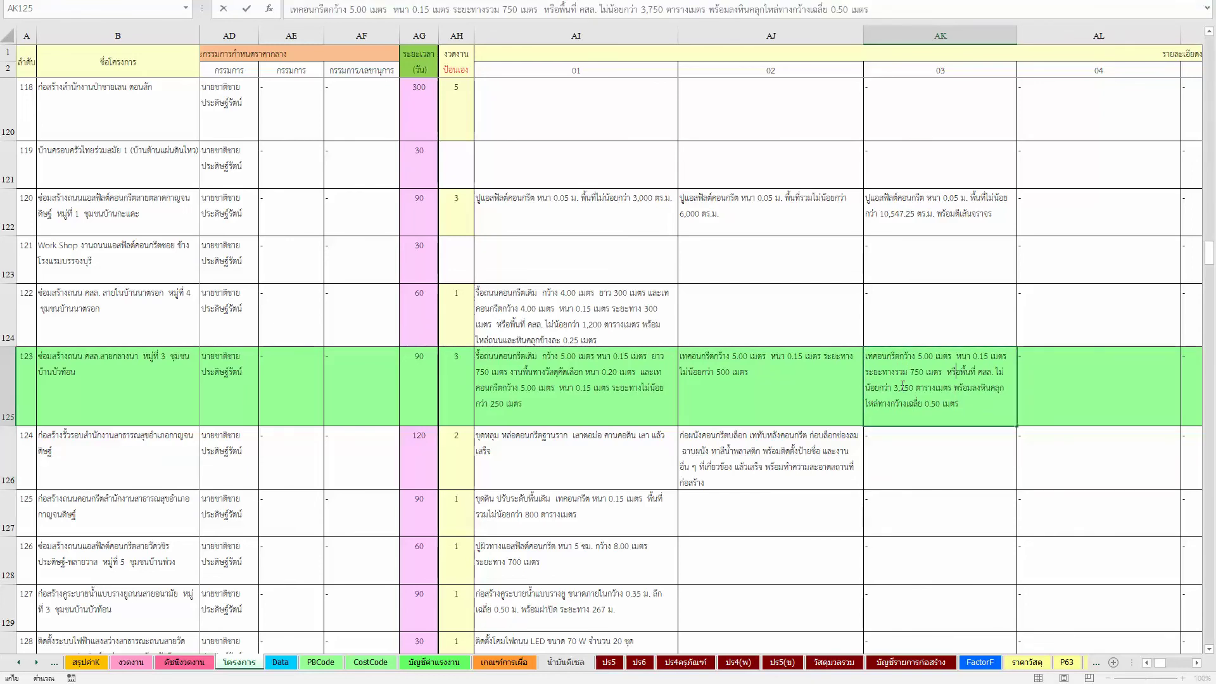
{"action": "key", "text": "Left"}
{"action": "key", "text": "Left"}
{"action": "key", "text": "Left"}
{"action": "key", "text": "shift+Left"}
{"action": "key", "text": "BackSpace"}
{"action": "type", "text": "วม"}
{"action": "type", "text": "ไม่น้อยกว่า"}
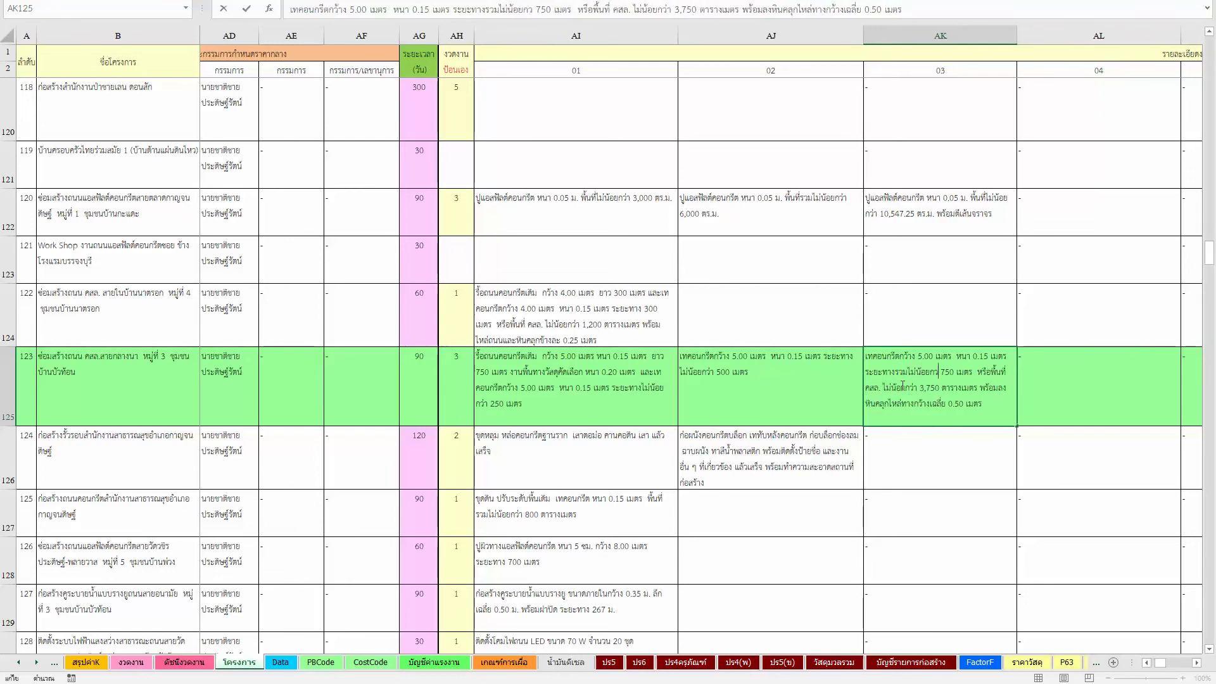
{"action": "key", "text": "ctrl+Return"}
{"action": "key", "text": "Left"}
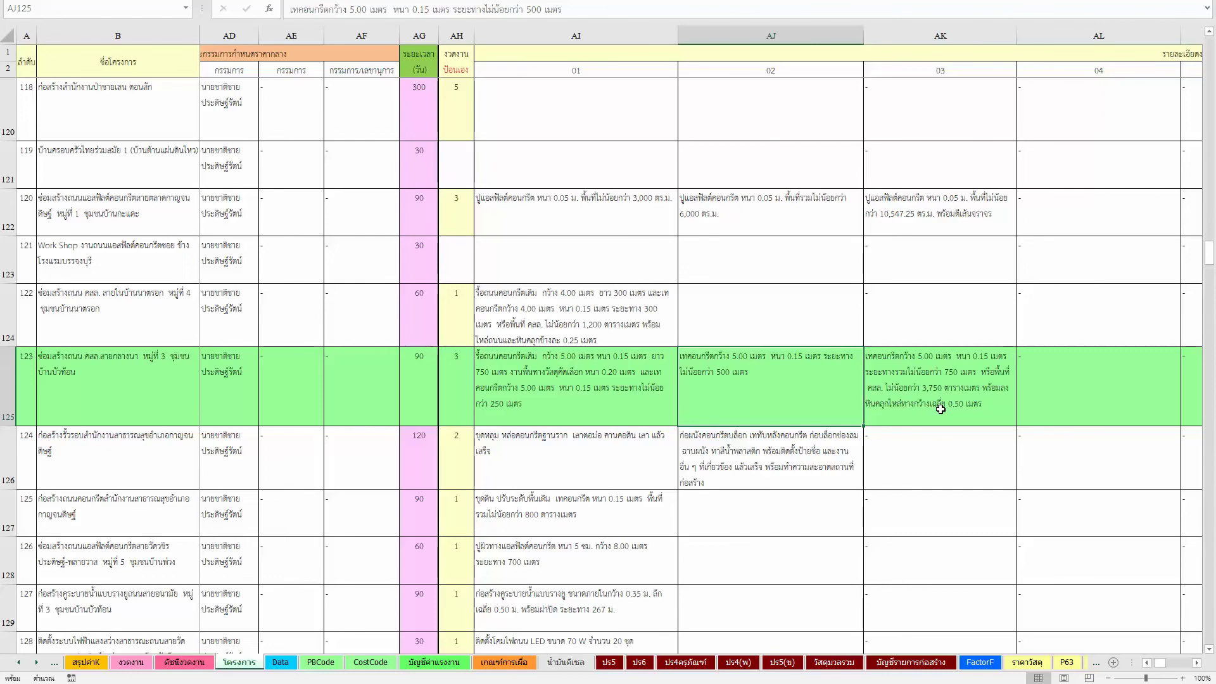
Append 'และทำความสะอาดสถานที่ก่อสร้างให้เรียบร้อย' to the end of AK125's text.
{"action": "double_click", "coordinate": [994, 407]}
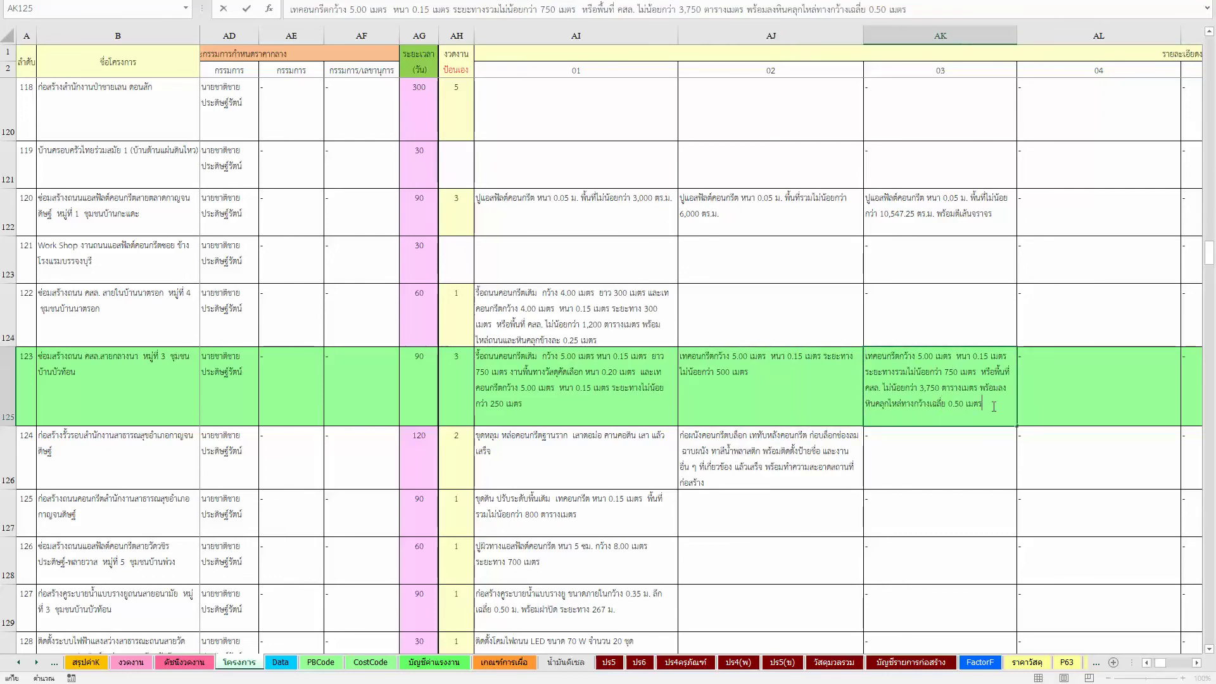
{"action": "type", "text": " และทำคว"}
{"action": "type", "text": "ามสะ"}
{"action": "type", "text": "อาด"}
{"action": "key", "text": "BackSpace"}
{"action": "type", "text": "า"}
{"action": "key", "text": "BackSpace"}
{"action": "type", "text": "สะ"}
{"action": "type", "text": "นท"}
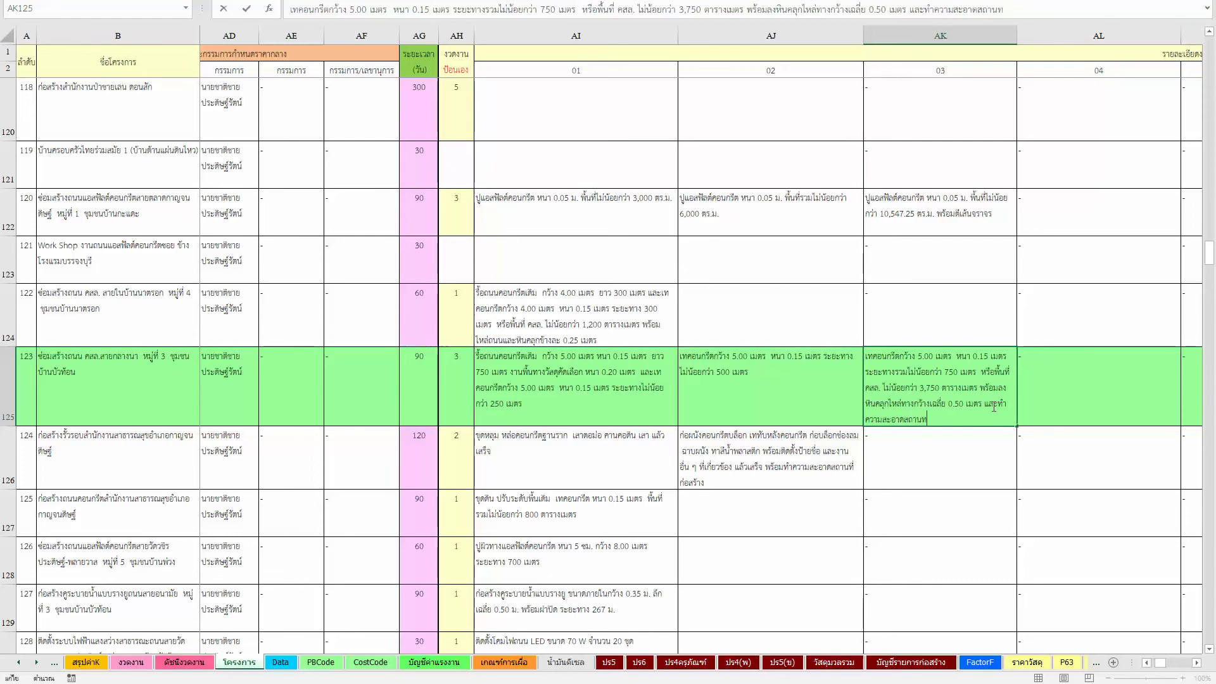
{"action": "type", "text": "่อสร้าง"}
{"action": "type", "text": "ให้เรียบ"}
{"action": "key", "text": "BackSpace"}
{"action": "type", "text": "ย"}
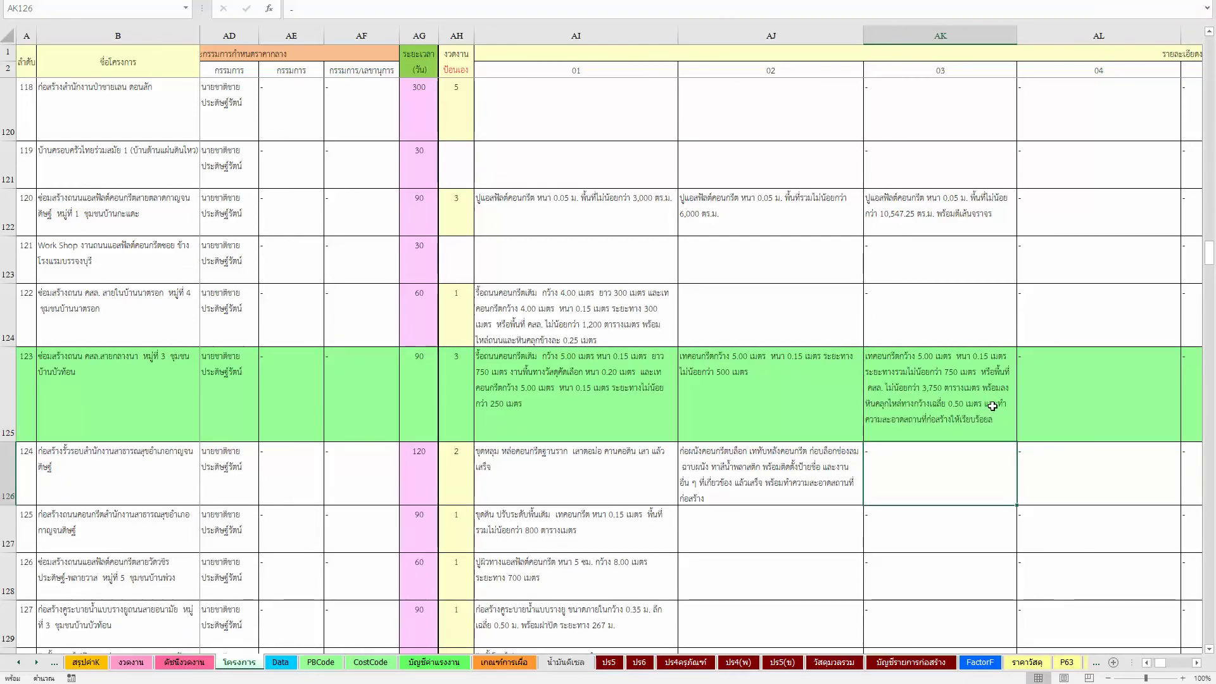
{"action": "type", "text": "ล"}
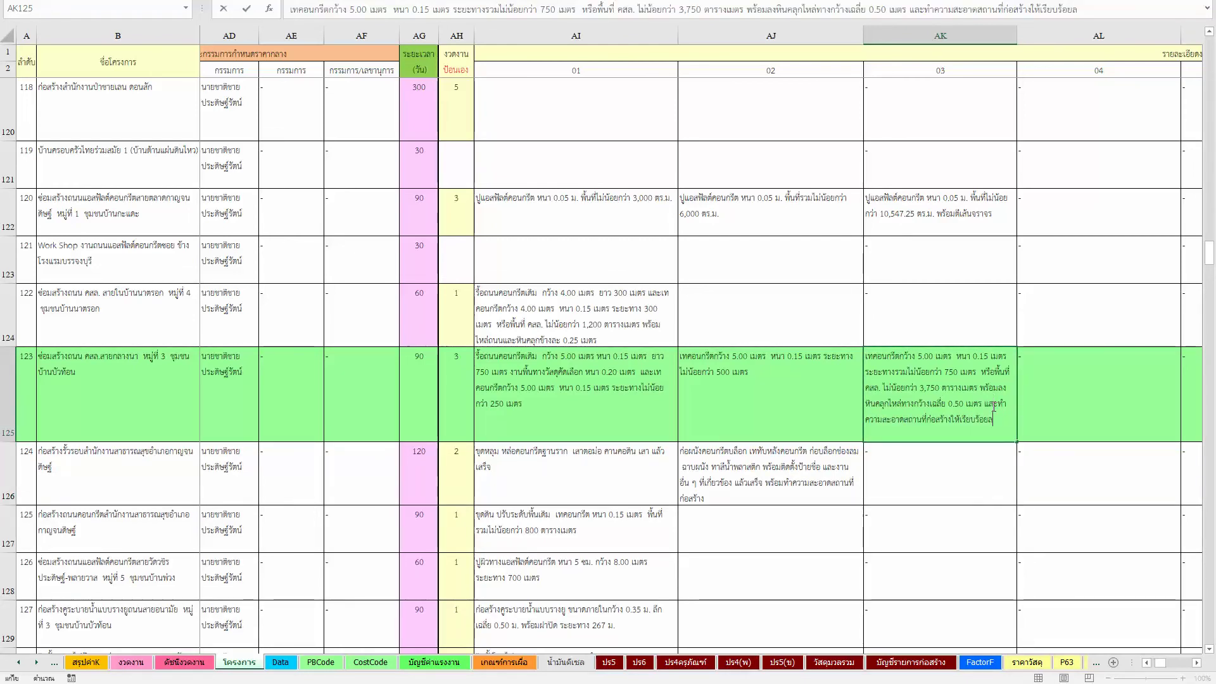
{"action": "key", "text": "BackSpace"}
{"action": "key", "text": "Return"}
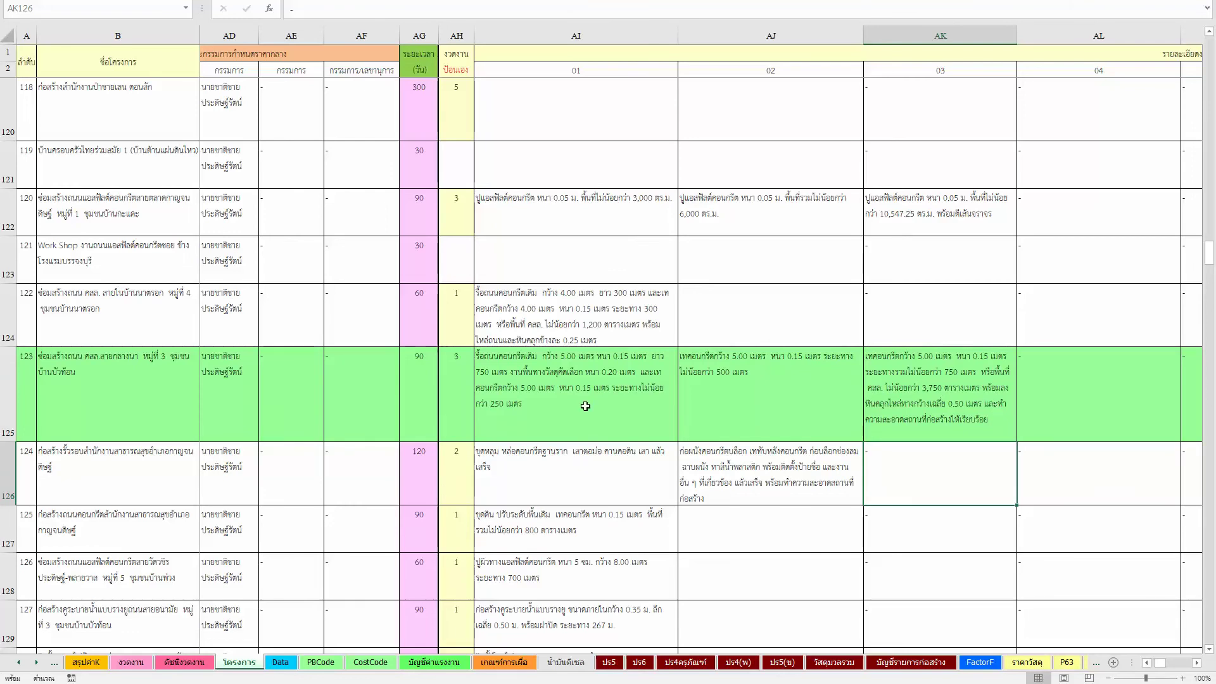
Review row 125's installment texts and the SUMIF duration total in AG125.
{"action": "left_click", "coordinate": [585, 406]}
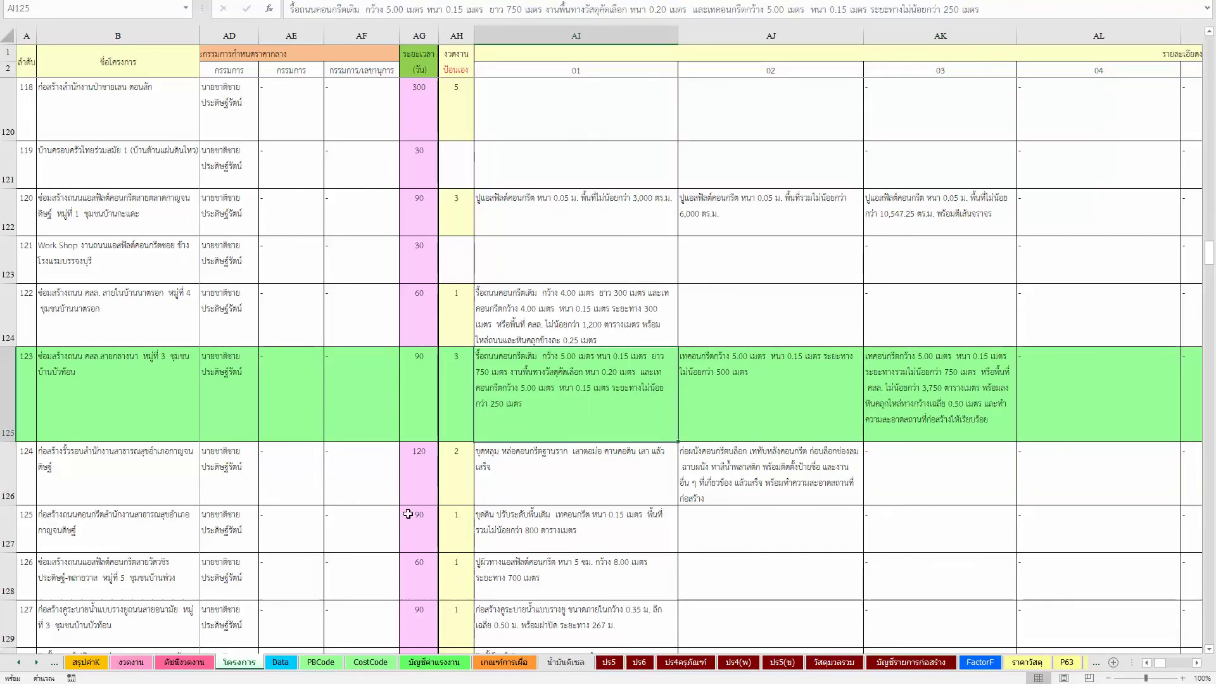
{"action": "left_click", "coordinate": [427, 415]}
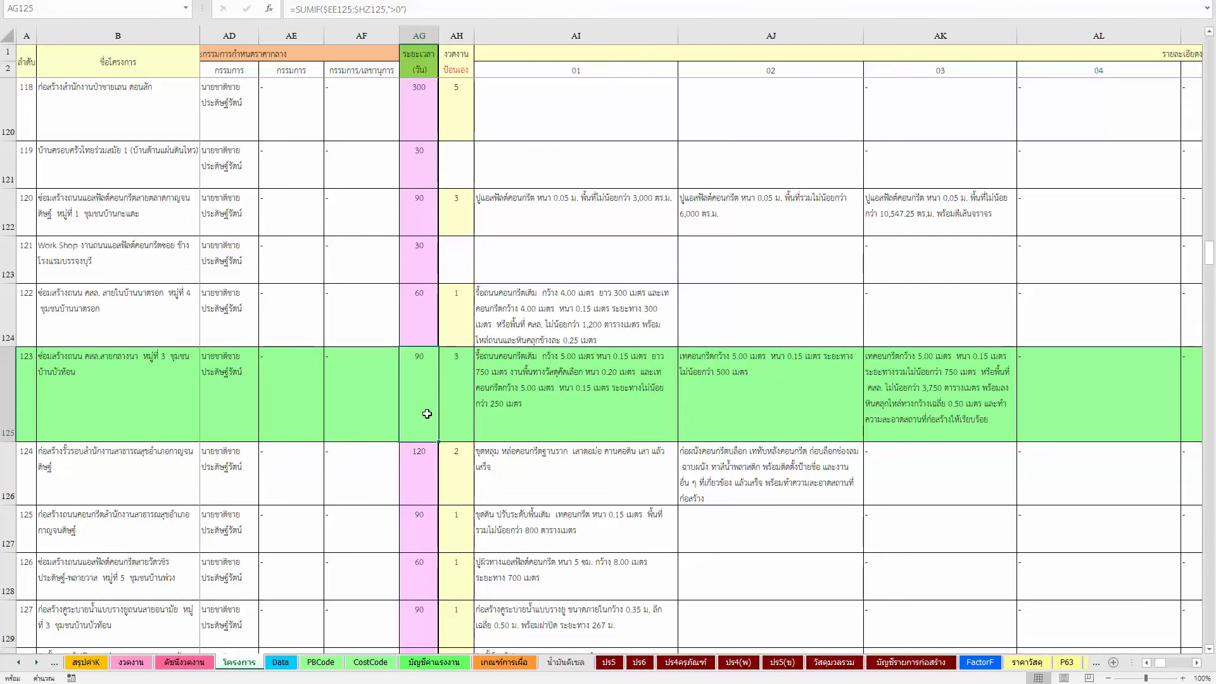
{"action": "left_click", "coordinate": [753, 412]}
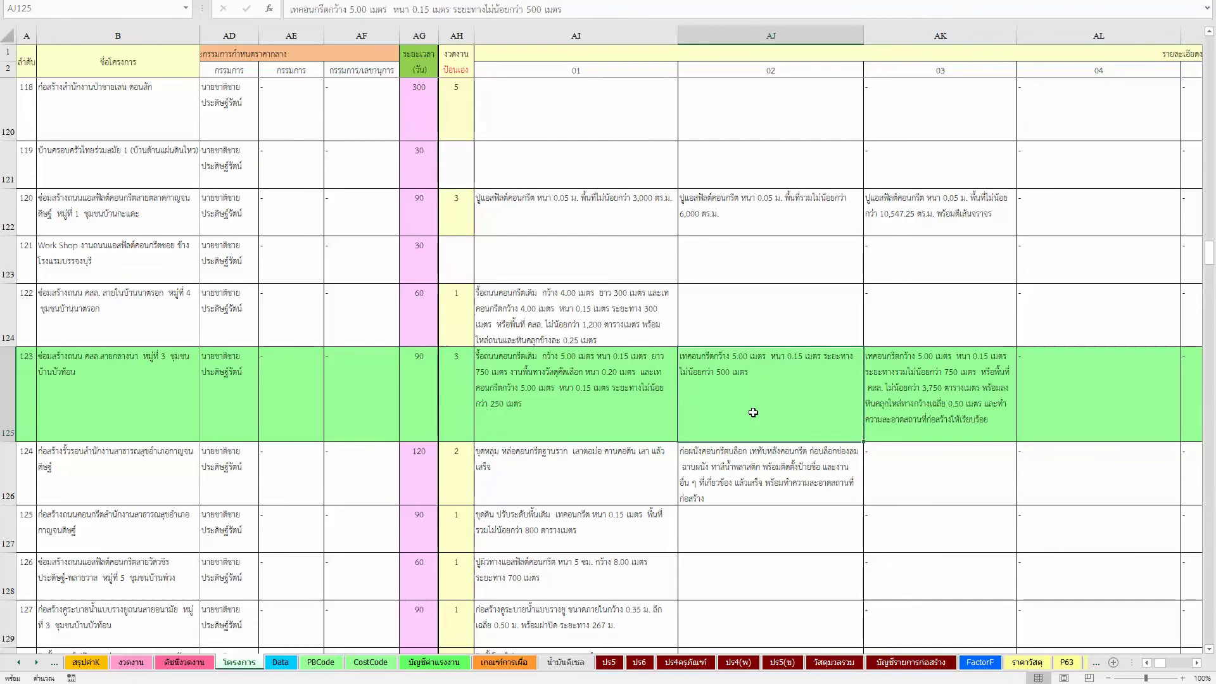
{"action": "key", "text": "Right"}
{"action": "key", "text": "Right"}
{"action": "key", "text": "Right"}
{"action": "key", "text": "Right"}
{"action": "key", "text": "Right"}
{"action": "key", "text": "Right"}
{"action": "key", "text": "Right"}
{"action": "key", "text": "Right"}
{"action": "key", "text": "Right"}
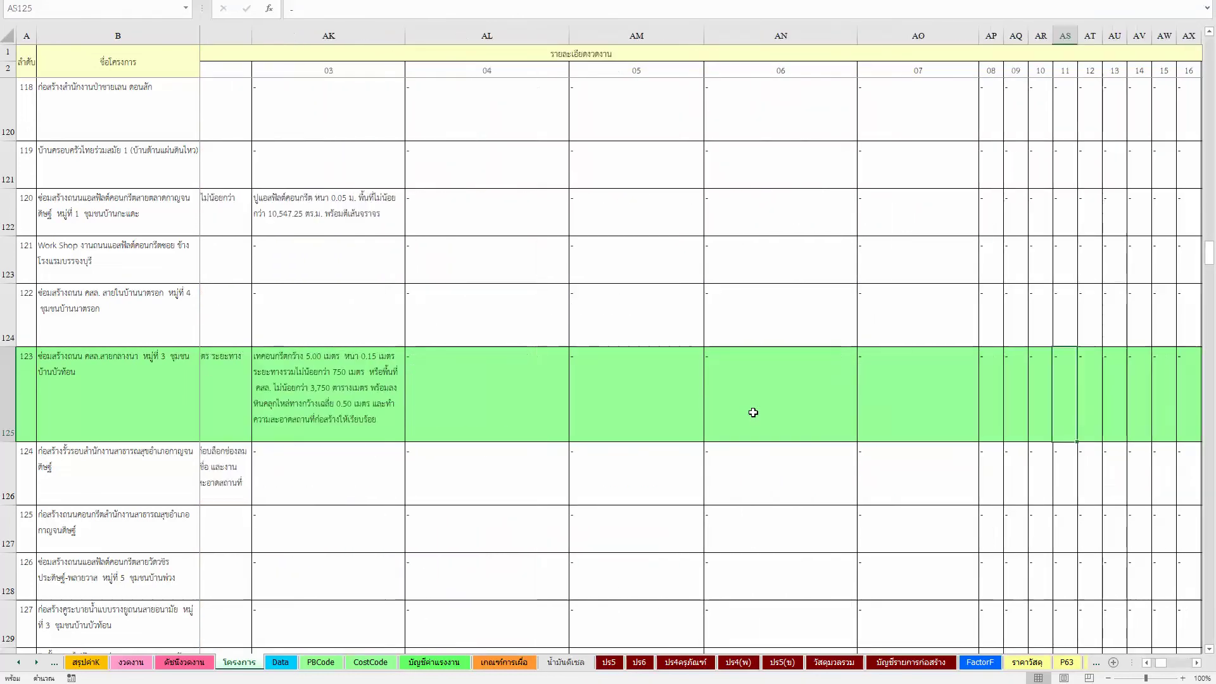
{"action": "key", "text": "Right"}
{"action": "key", "text": "Right"}
{"action": "key", "text": "Right"}
{"action": "key", "text": "Right"}
{"action": "key", "text": "Right"}
{"action": "key", "text": "Right"}
{"action": "key", "text": "Right"}
{"action": "key", "text": "Right"}
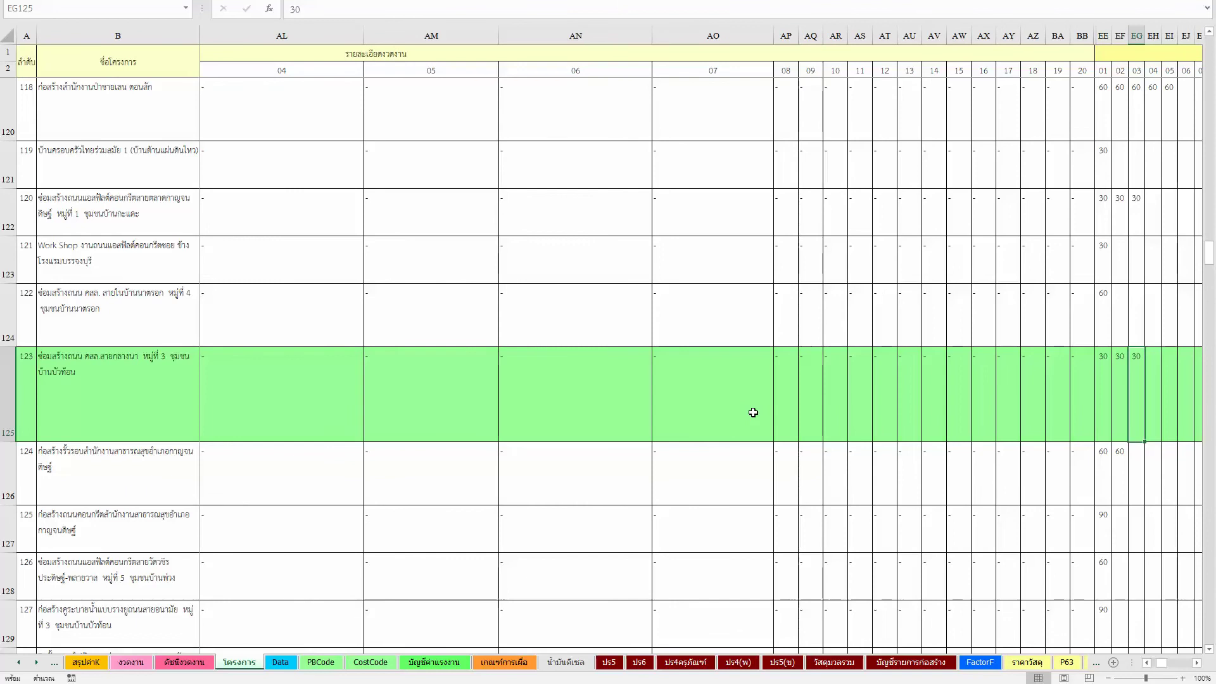
Enter 15 days for installment 2 in EF125 and 45 days for installment 3 in EG125.
{"action": "key", "text": "Left"}
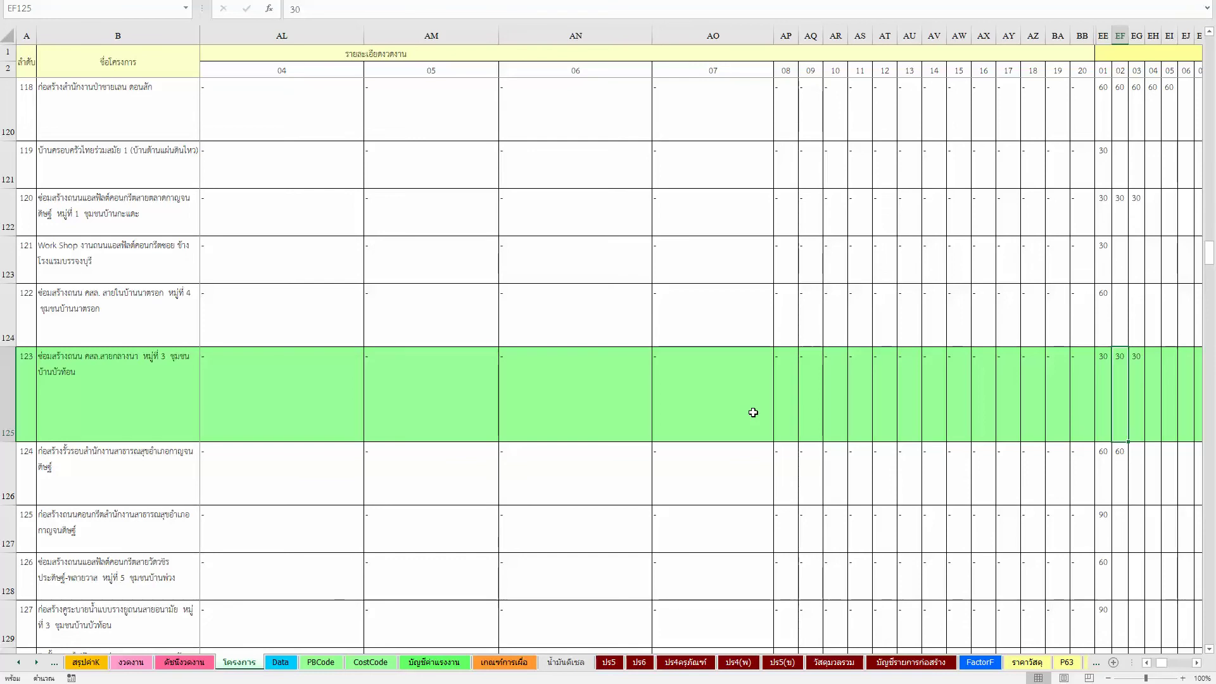
{"action": "type", "text": "15"}
{"action": "key", "text": "Tab"}
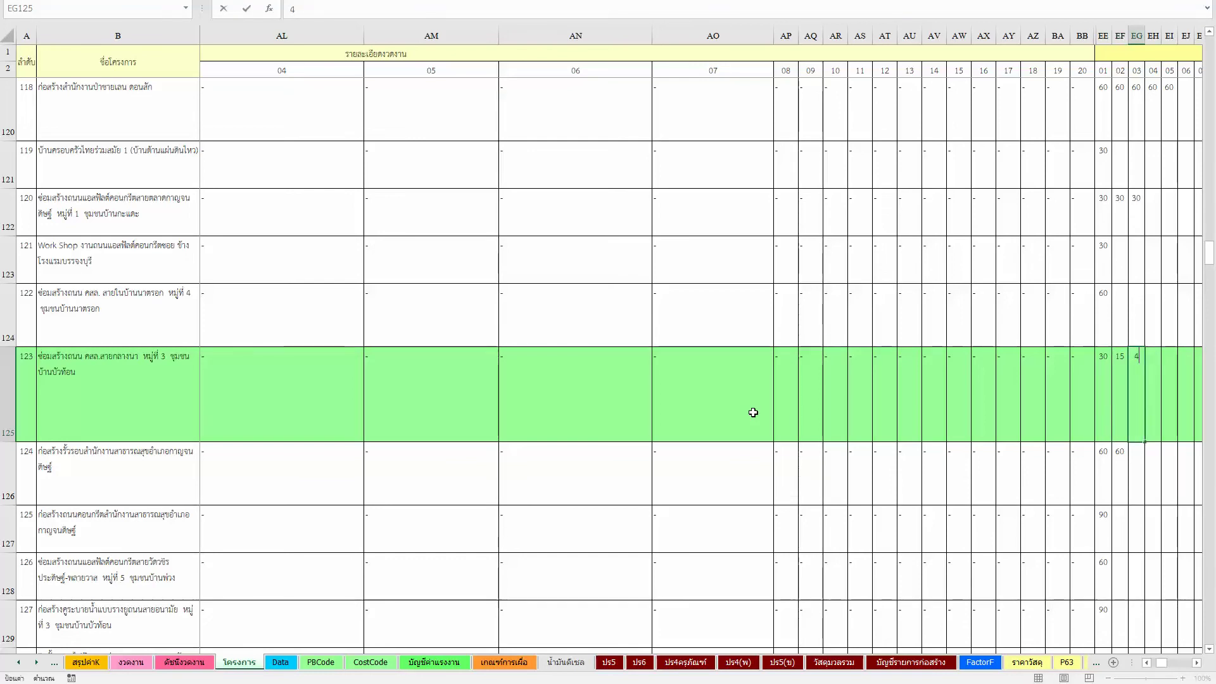
{"action": "type", "text": "45"}
{"action": "key", "text": "shift+Left"}
{"action": "key", "text": "shift+Left"}
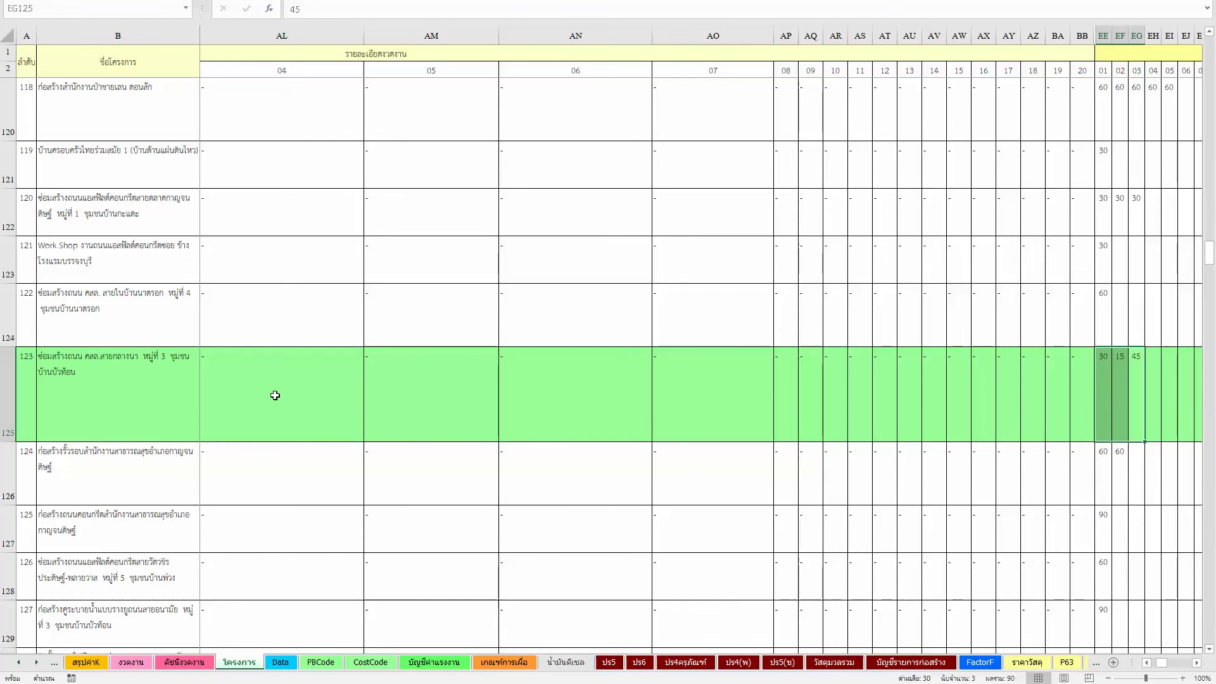
{"action": "left_click", "coordinate": [275, 395]}
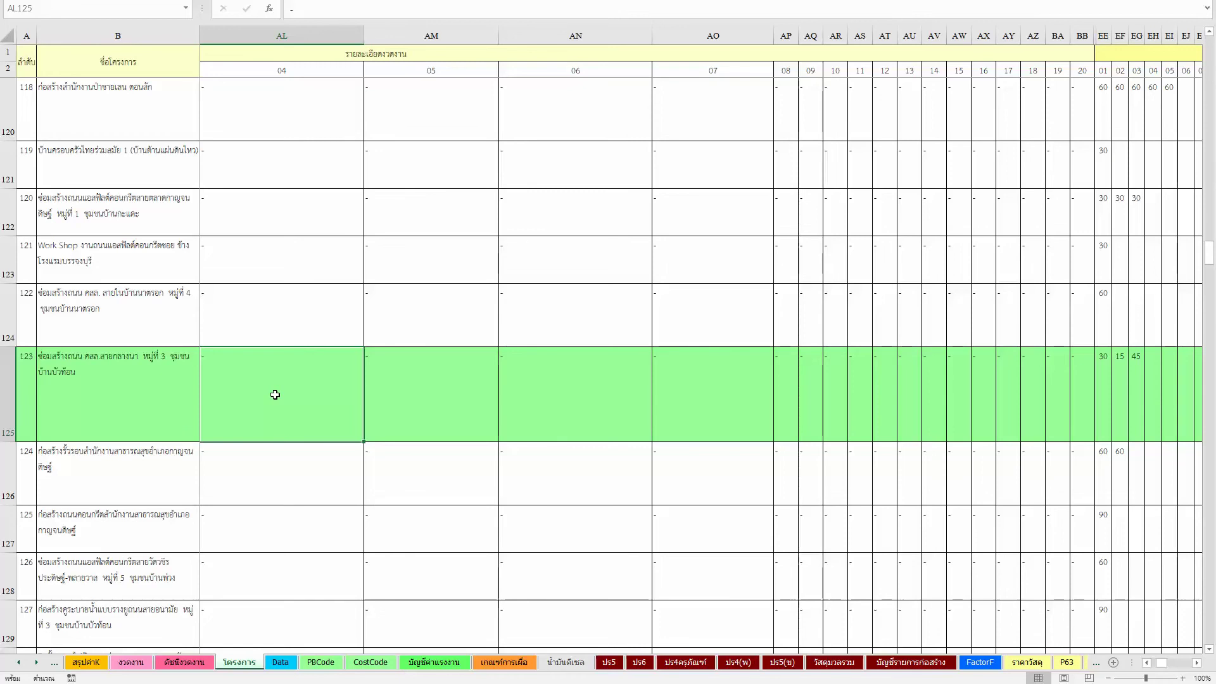
Move via the Data sheet to the งวดงาน installment sheet and scroll the tab bar left.
{"action": "key", "text": "Left"}
{"action": "key", "text": "Left"}
{"action": "key", "text": "Left"}
{"action": "key", "text": "Left"}
{"action": "key", "text": "Left"}
{"action": "key", "text": "Left"}
{"action": "key", "text": "Left"}
{"action": "key", "text": "Left"}
{"action": "key", "text": "Left"}
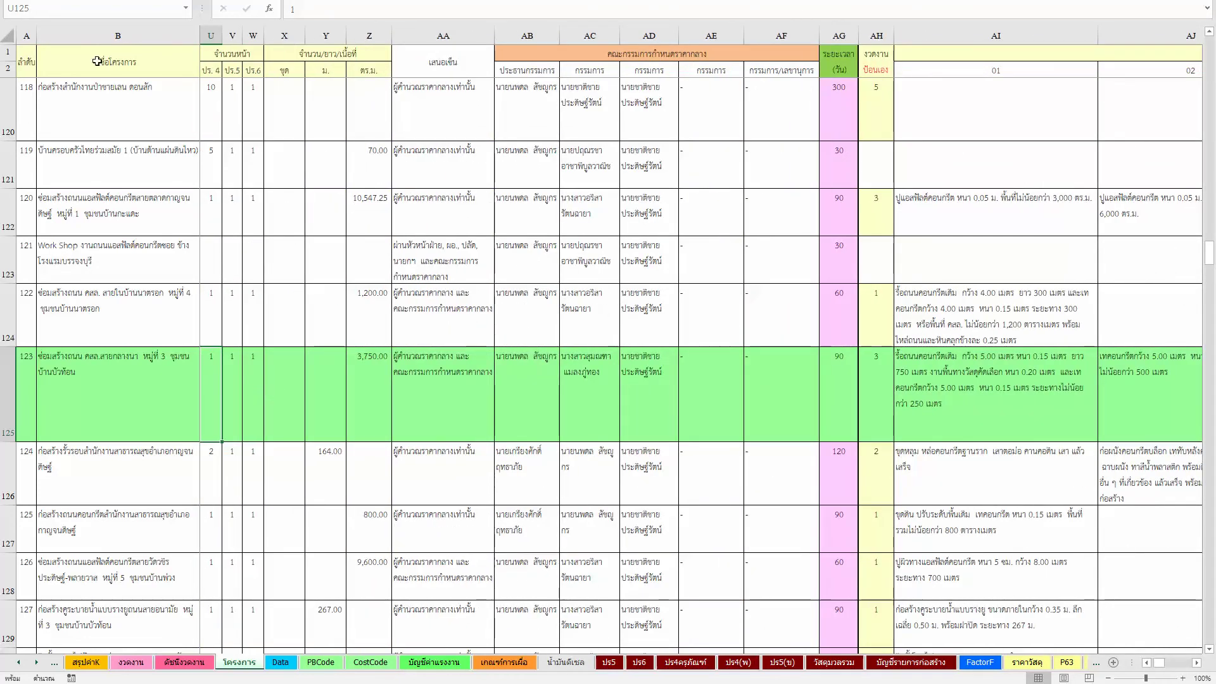
{"action": "left_click", "coordinate": [281, 662]}
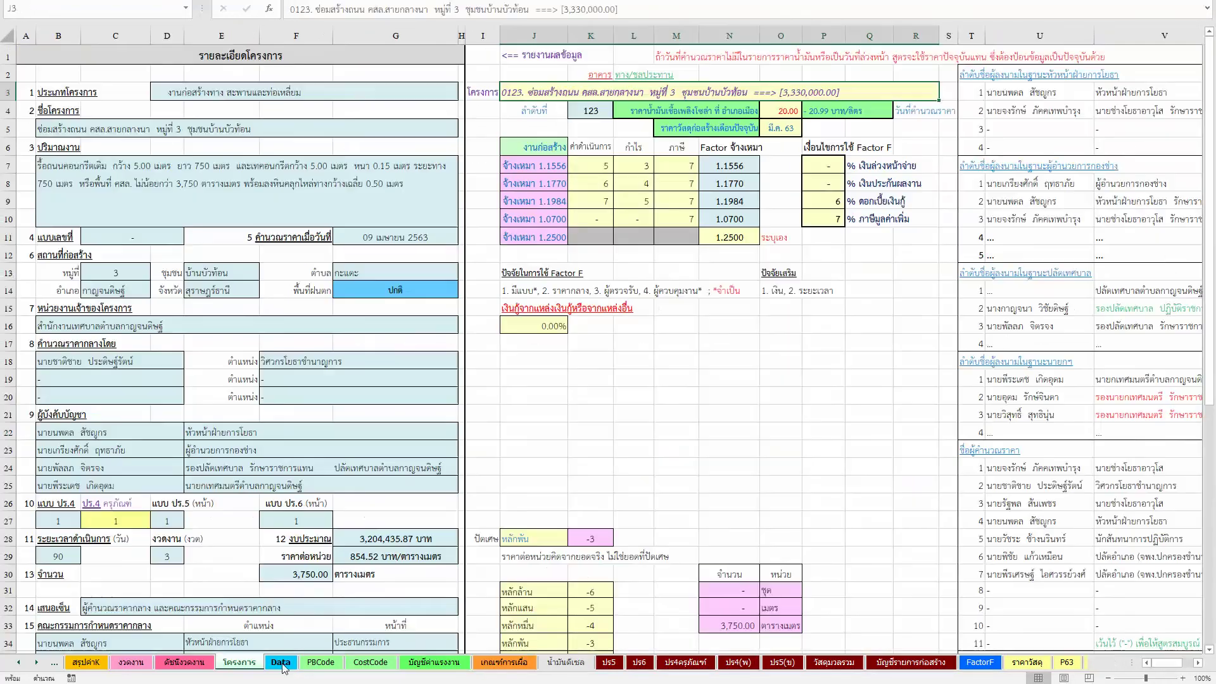
{"action": "left_click", "coordinate": [128, 665]}
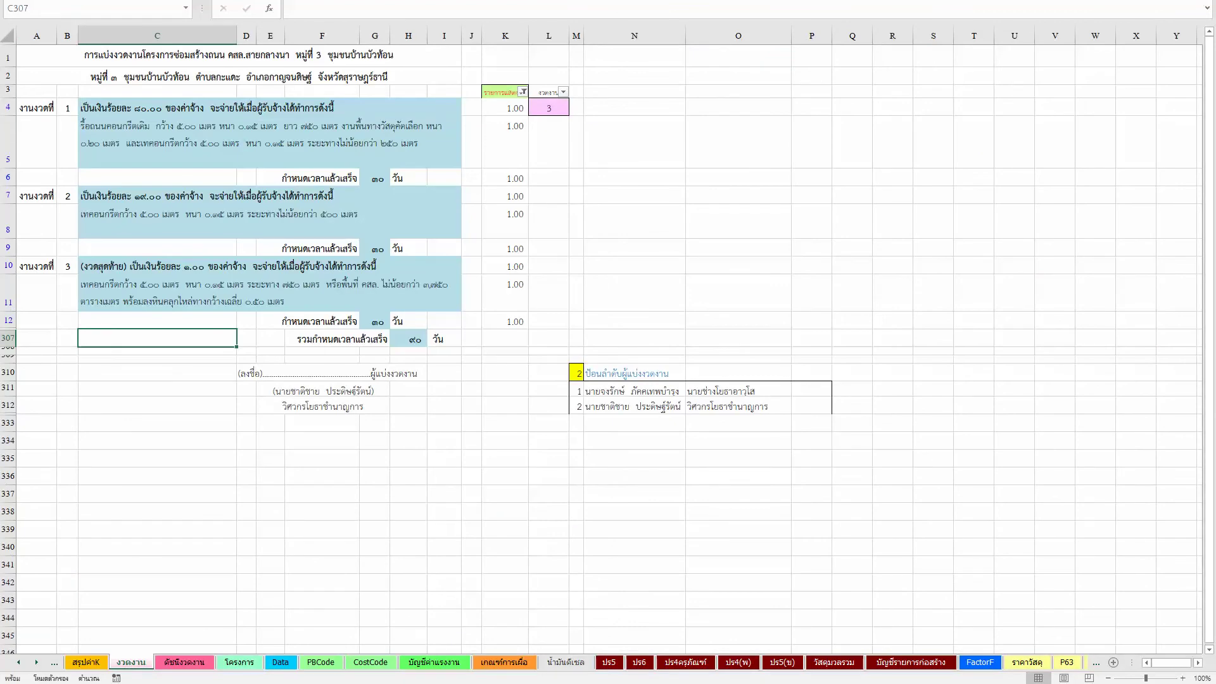
{"action": "left_click", "coordinate": [15, 663]}
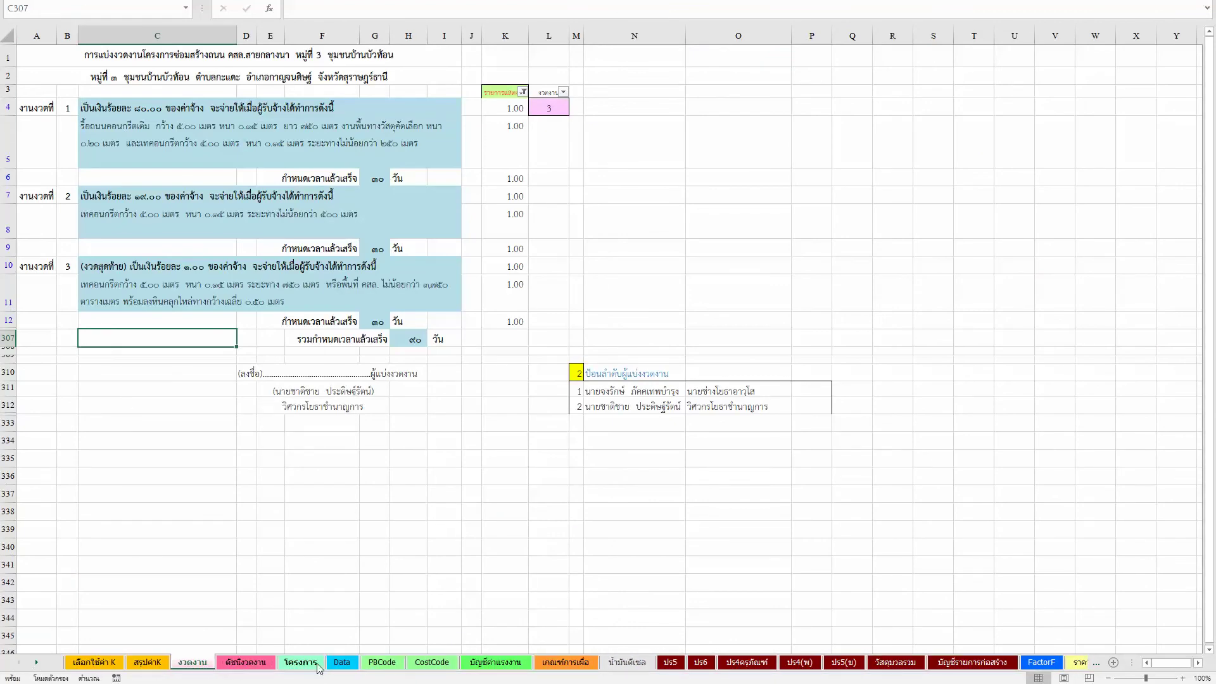
Review installment amounts C5:C7 on the installment split sheet, cross-checking the Data and โครงการ sheets.
{"action": "left_click", "coordinate": [245, 662]}
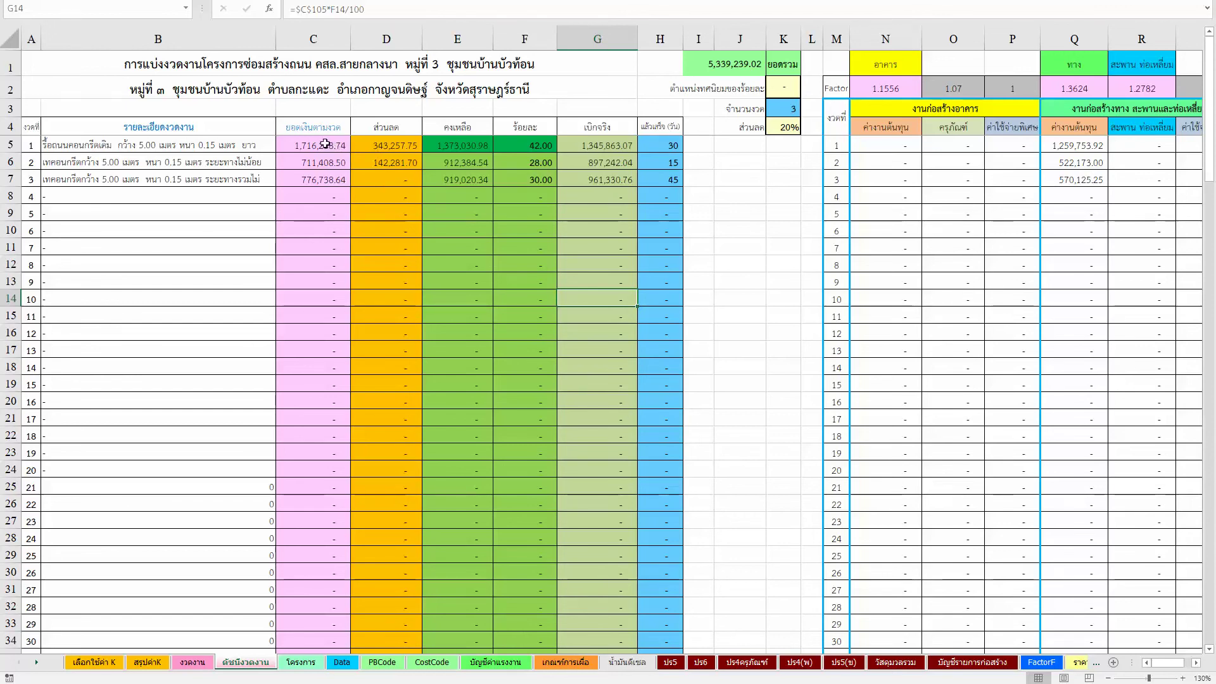
{"action": "left_click_drag", "start_coordinate": [335, 147], "coordinate": [326, 178]}
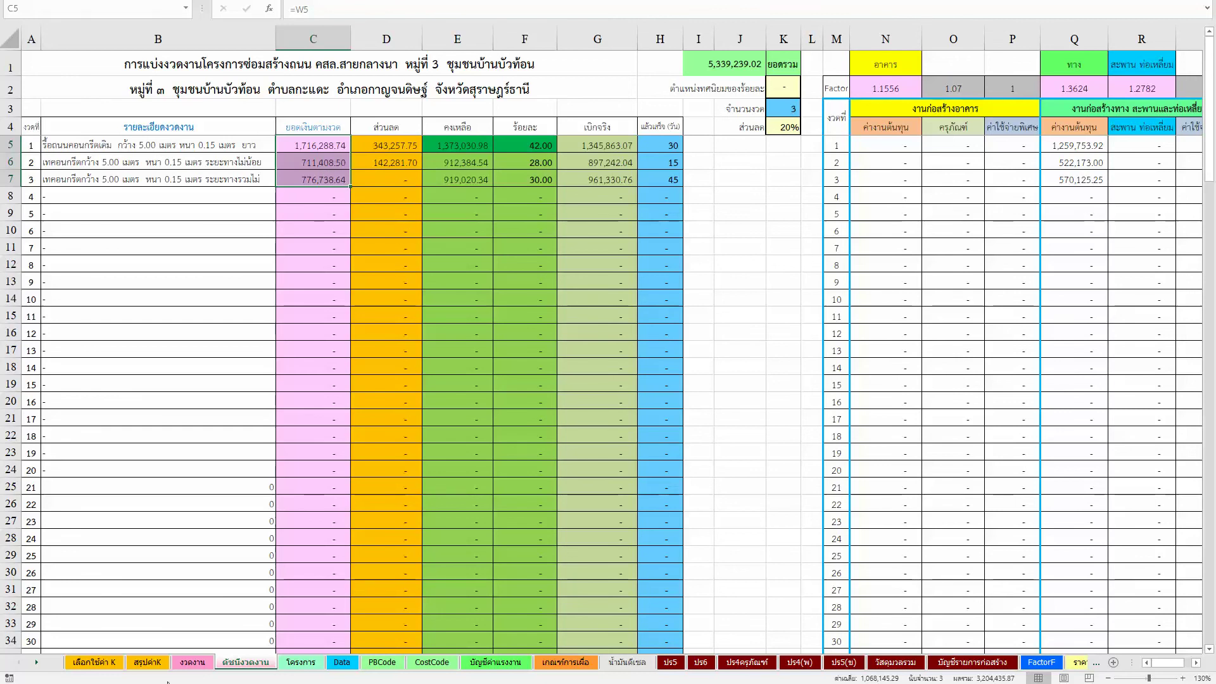
{"action": "left_click", "coordinate": [347, 667]}
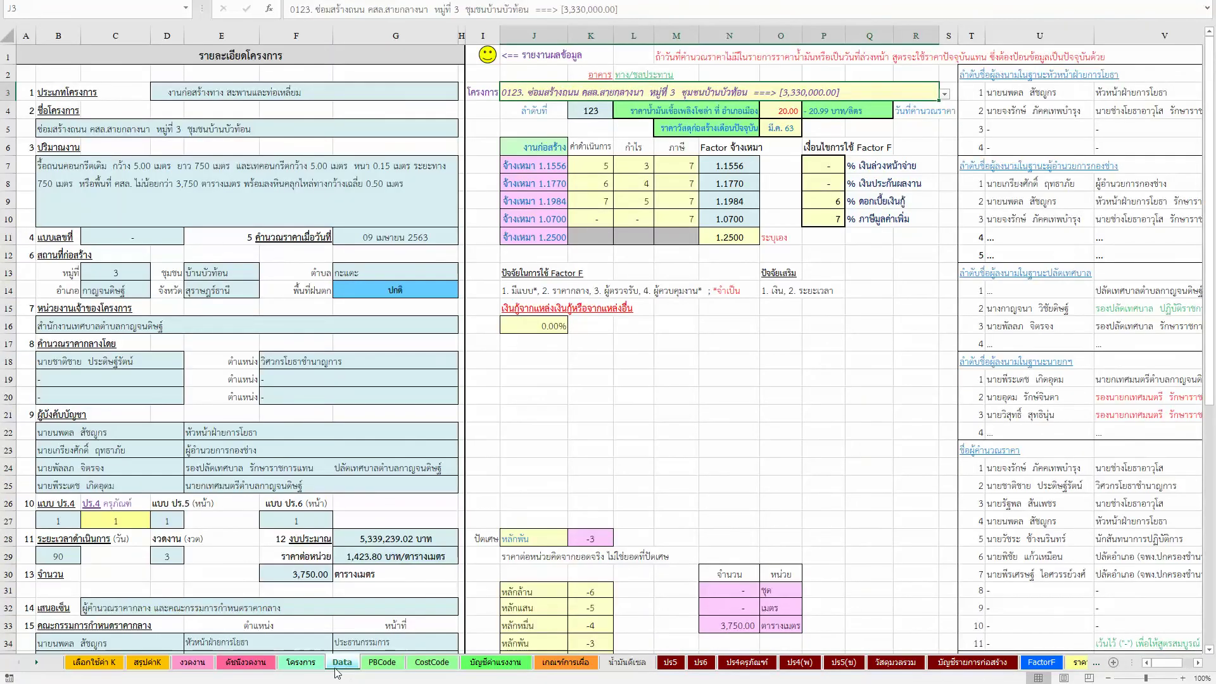
{"action": "left_click", "coordinate": [289, 671]}
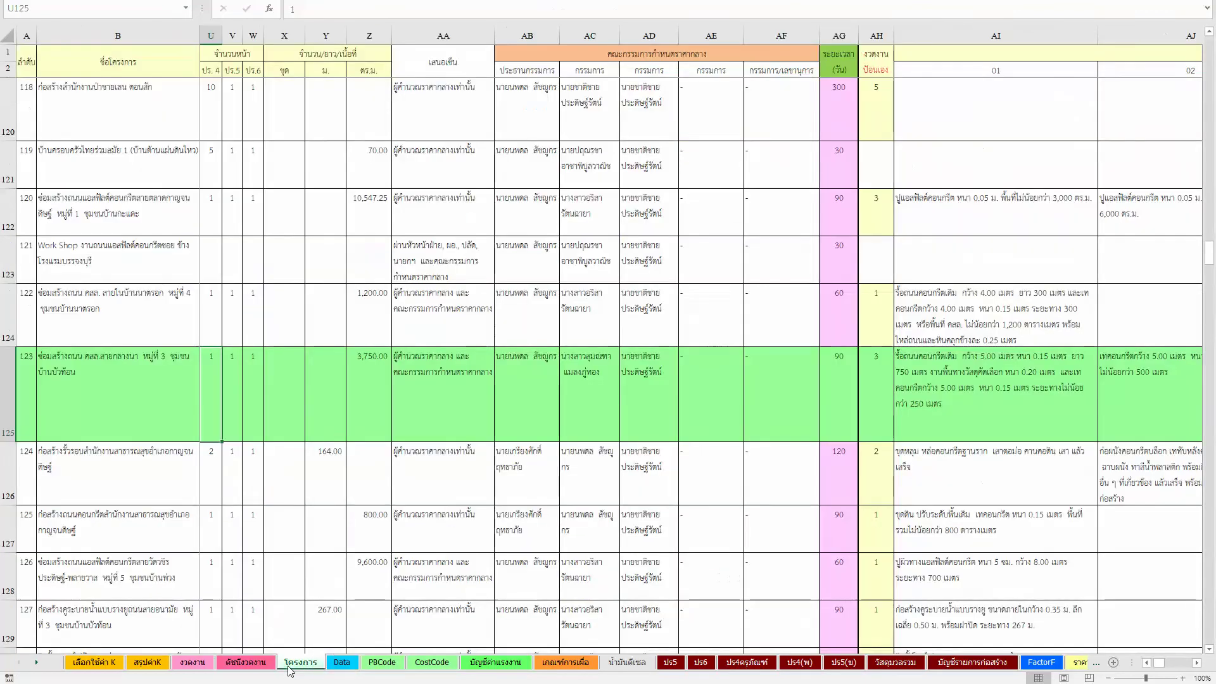
{"action": "left_click", "coordinate": [245, 662]}
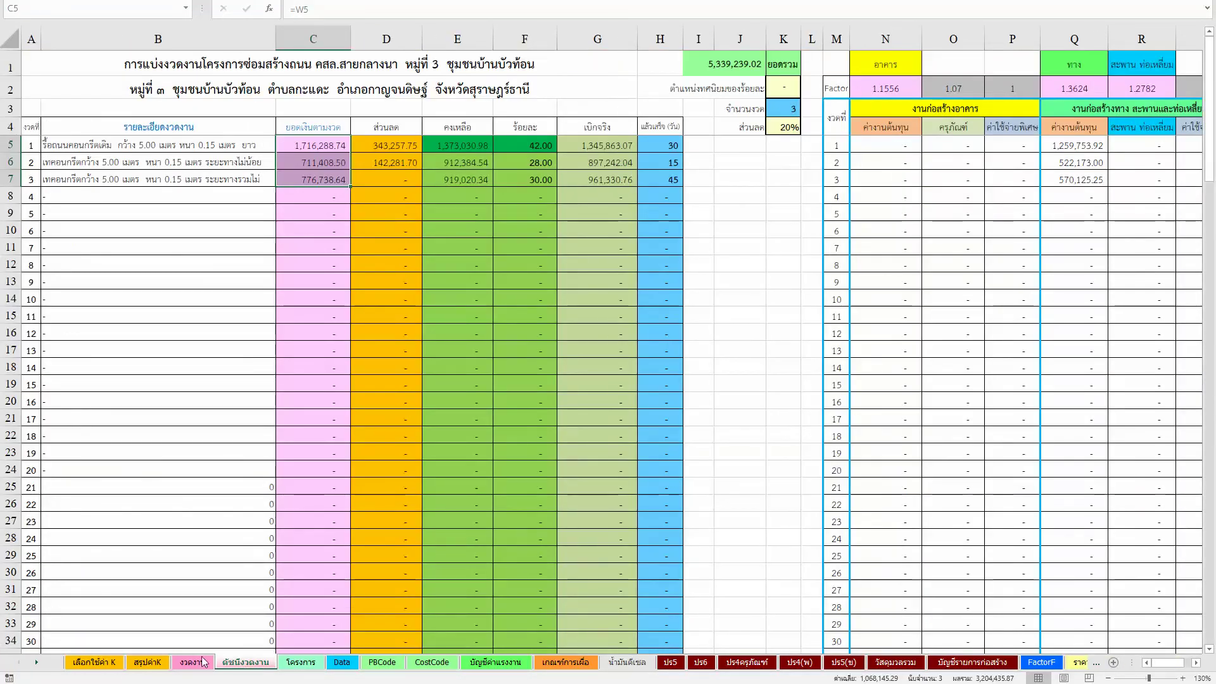
On the PBCode sheet, re-enter installment number 1 in J8204.
{"action": "left_click", "coordinate": [432, 665]}
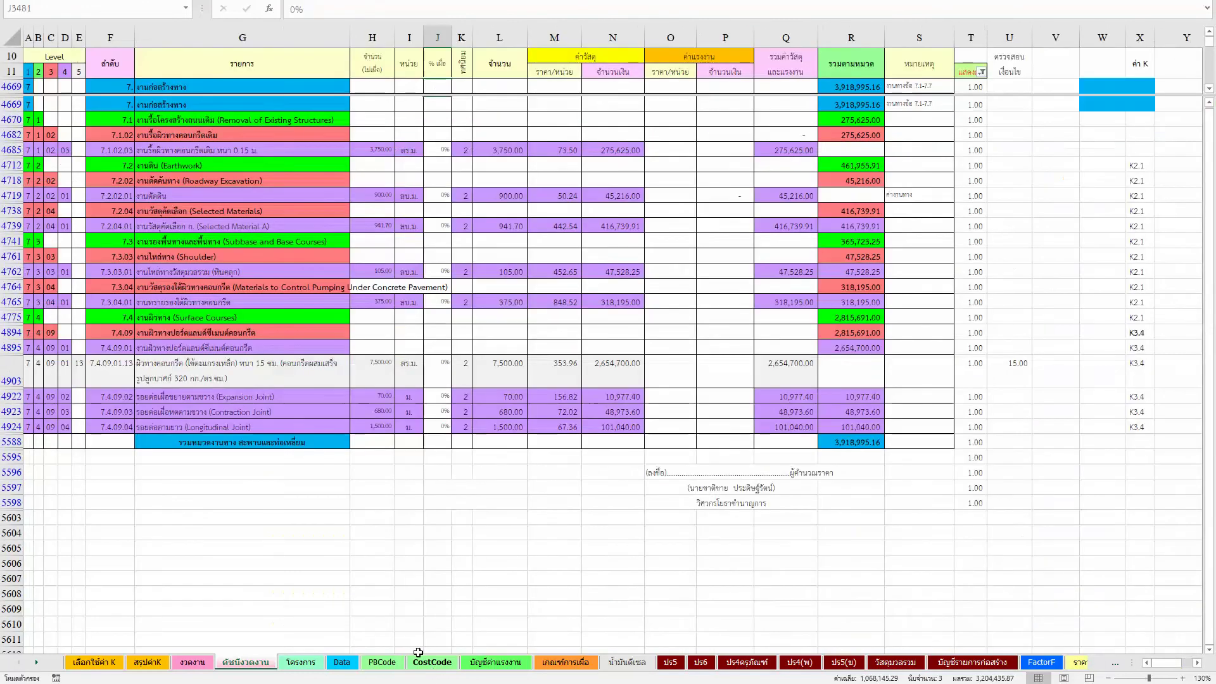
{"action": "left_click", "coordinate": [383, 663]}
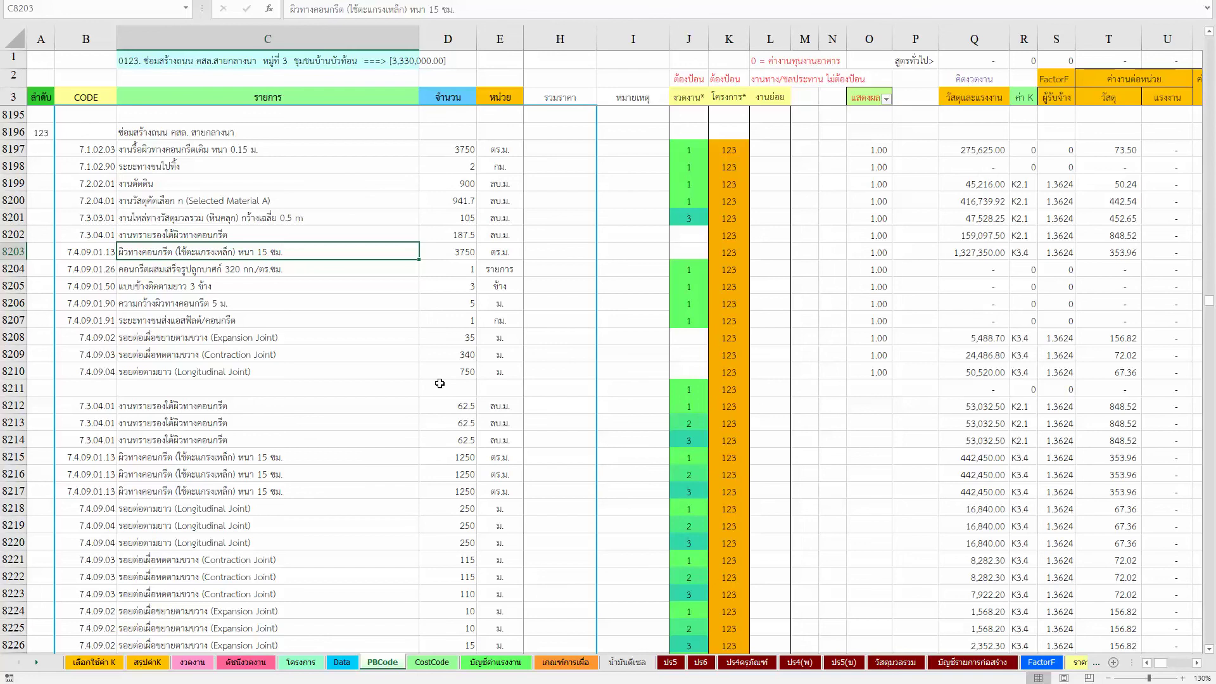
{"action": "scroll", "coordinate": [439, 383], "scroll_direction": "down", "scroll_amount": 1}
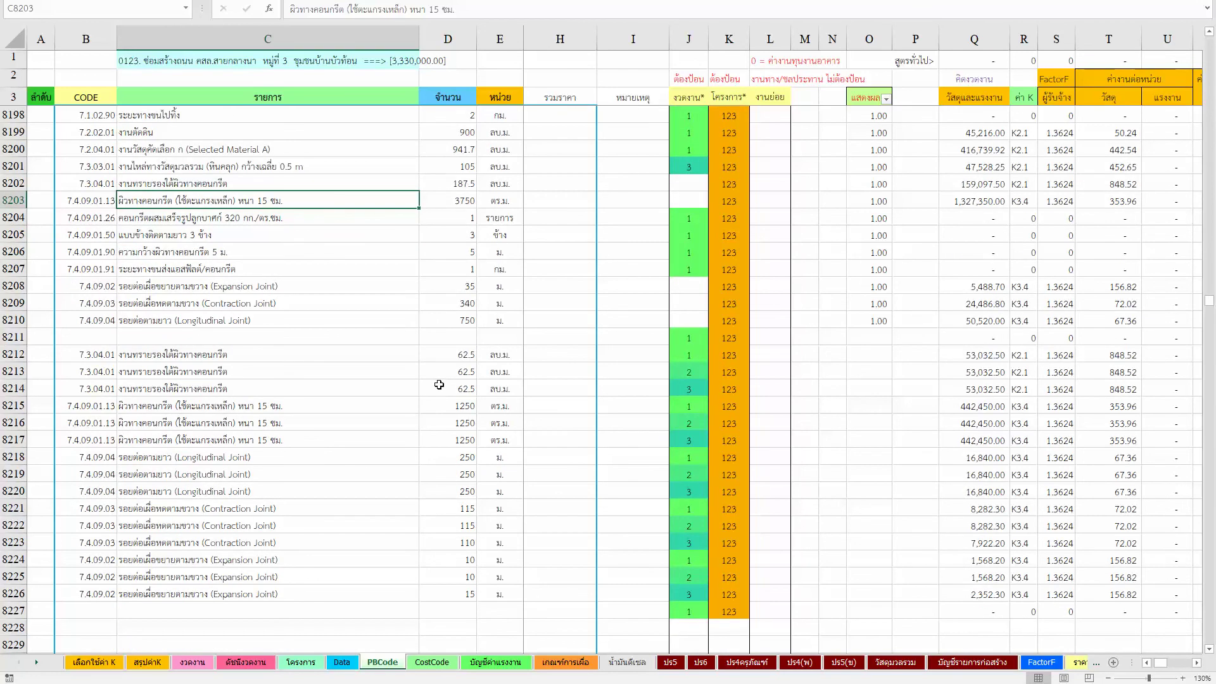
{"action": "scroll", "coordinate": [439, 384], "scroll_direction": "up", "scroll_amount": 2}
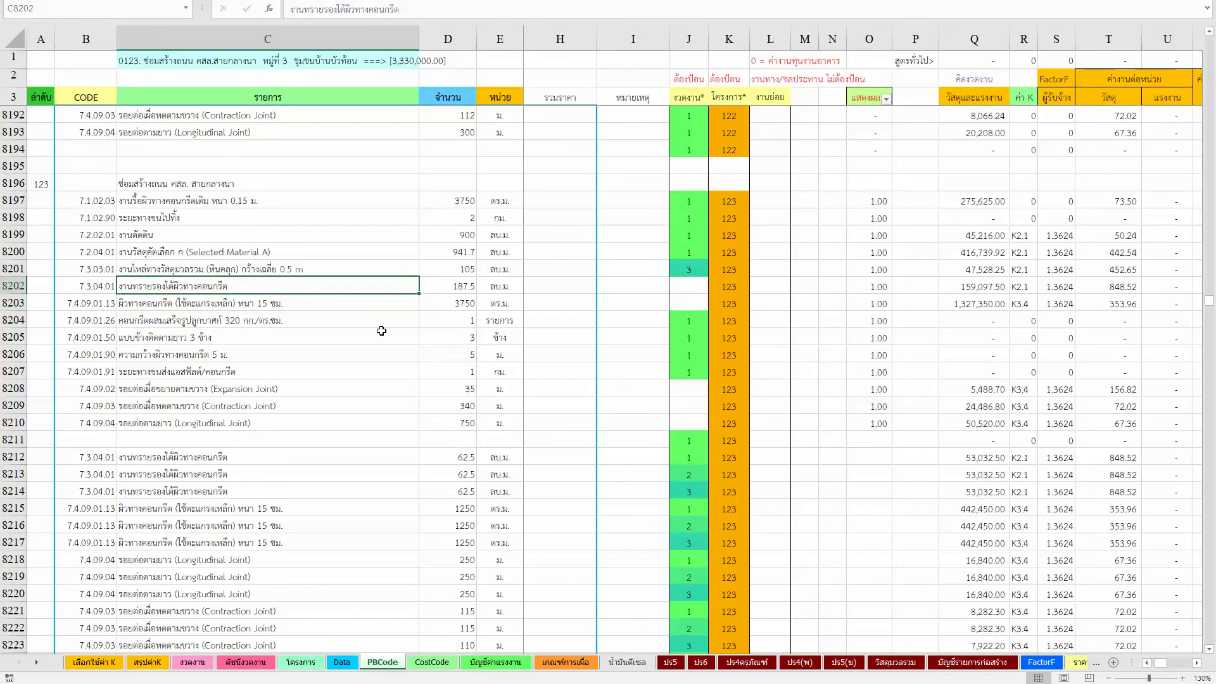
{"action": "key", "text": "Down"}
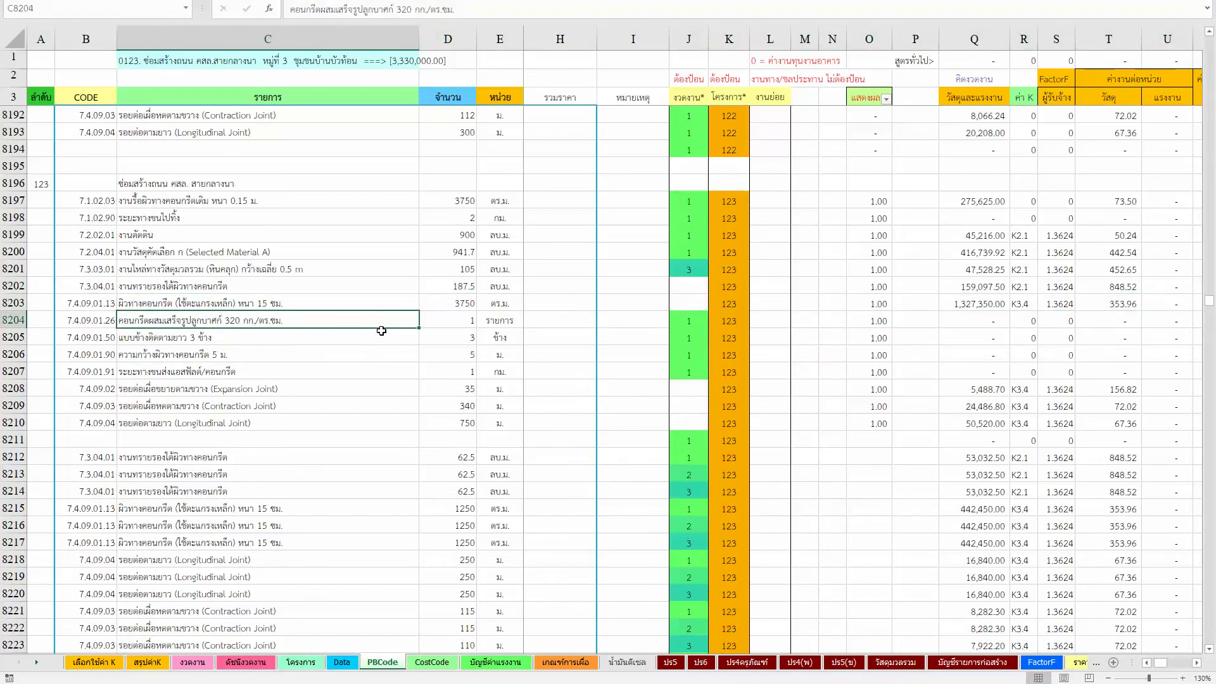
{"action": "key", "text": "shift+space"}
{"action": "key", "text": "Up"}
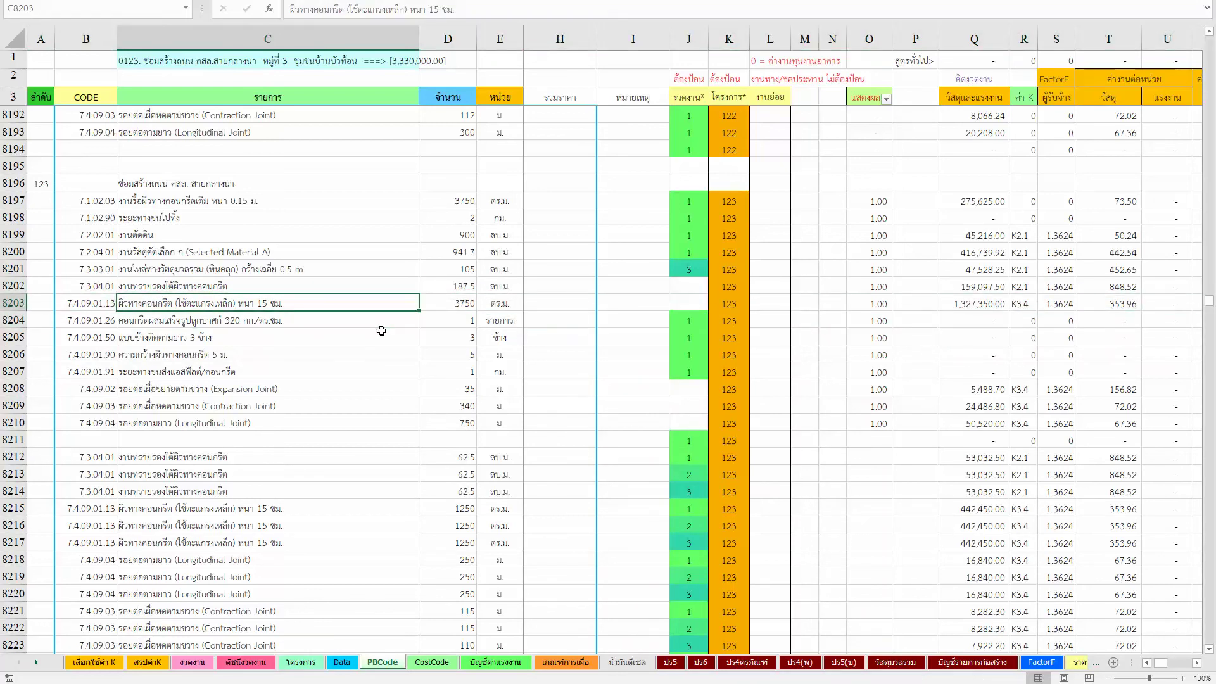
{"action": "key", "text": "Down"}
{"action": "key", "text": "Right"}
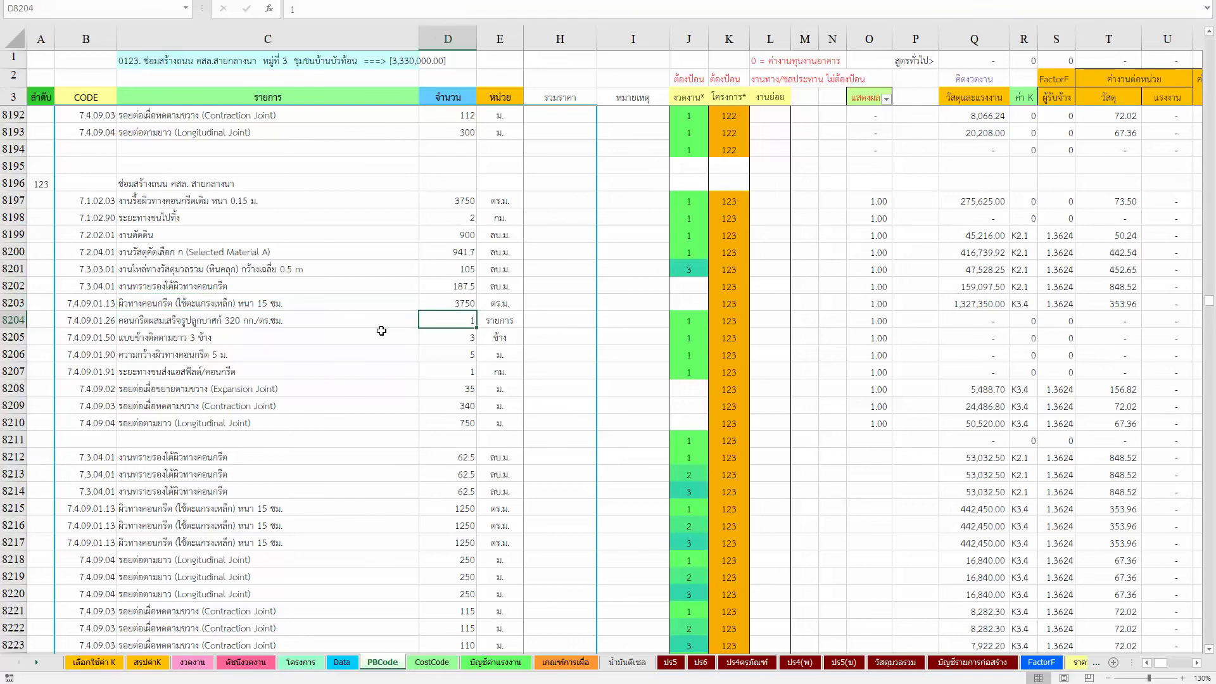
{"action": "key", "text": "Right"}
{"action": "key", "text": "Right"}
{"action": "key", "text": "Right"}
{"action": "key", "text": "Right"}
{"action": "key", "text": "Right"}
{"action": "key", "text": "Right"}
{"action": "key", "text": "Delete"}
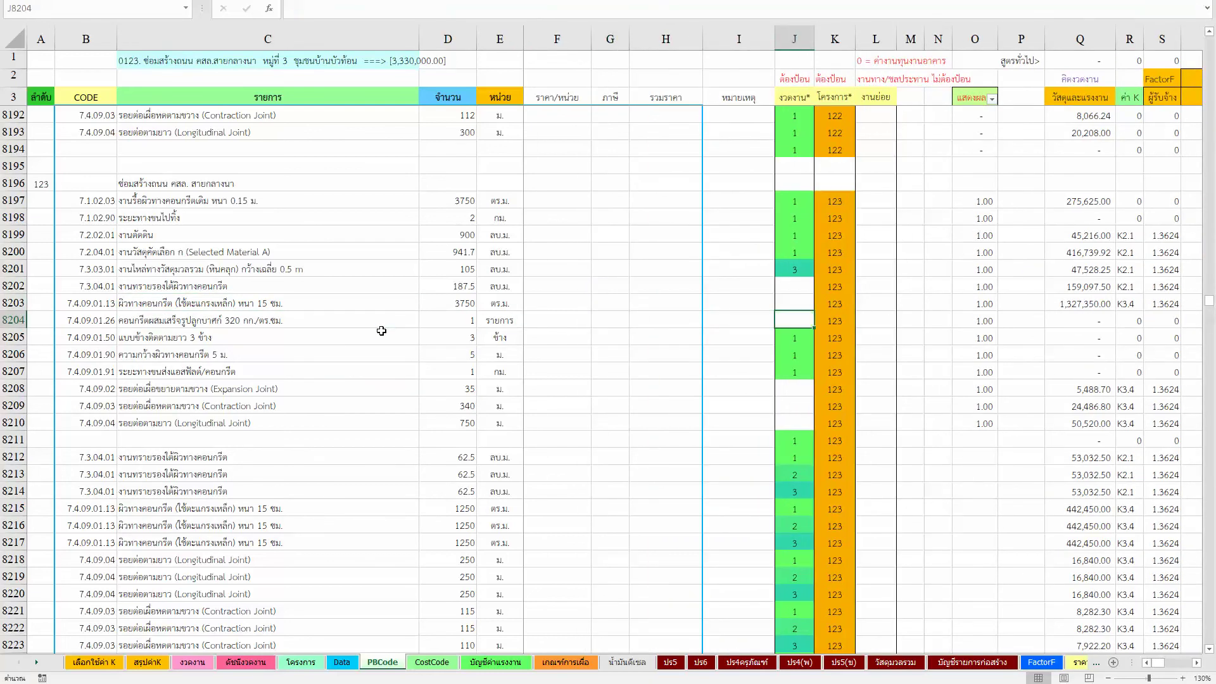
{"action": "key", "text": "Left"}
{"action": "key", "text": "Left"}
{"action": "key", "text": "Left"}
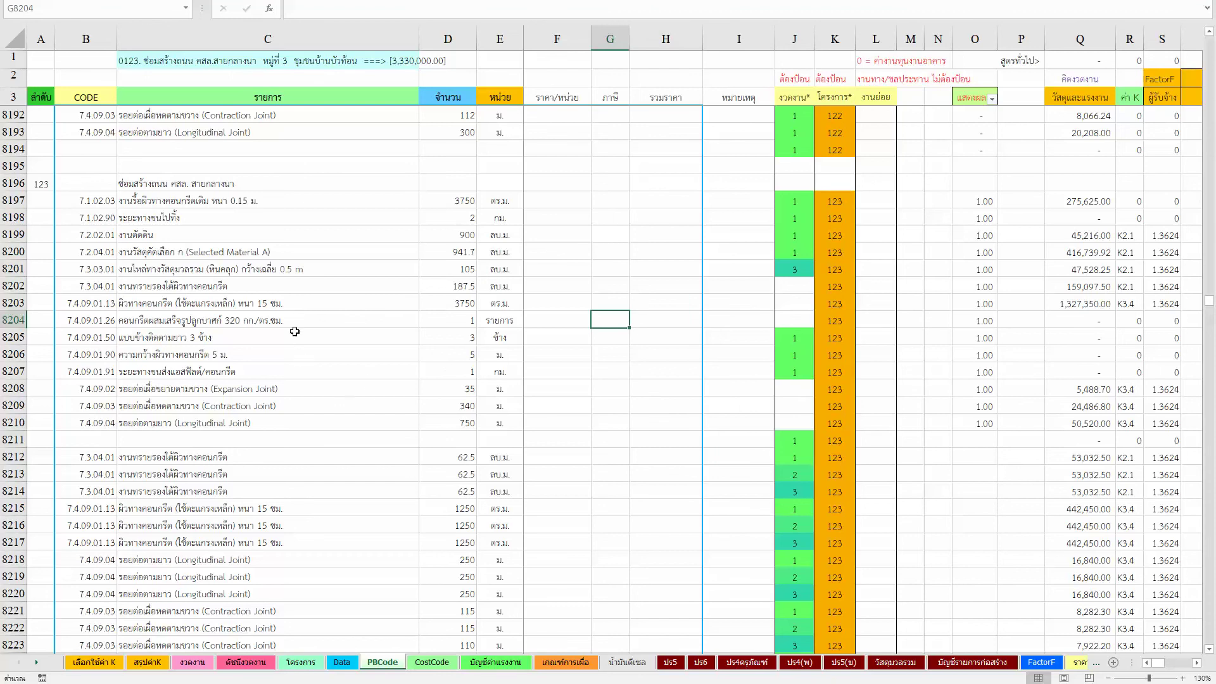
{"action": "left_click", "coordinate": [780, 317]}
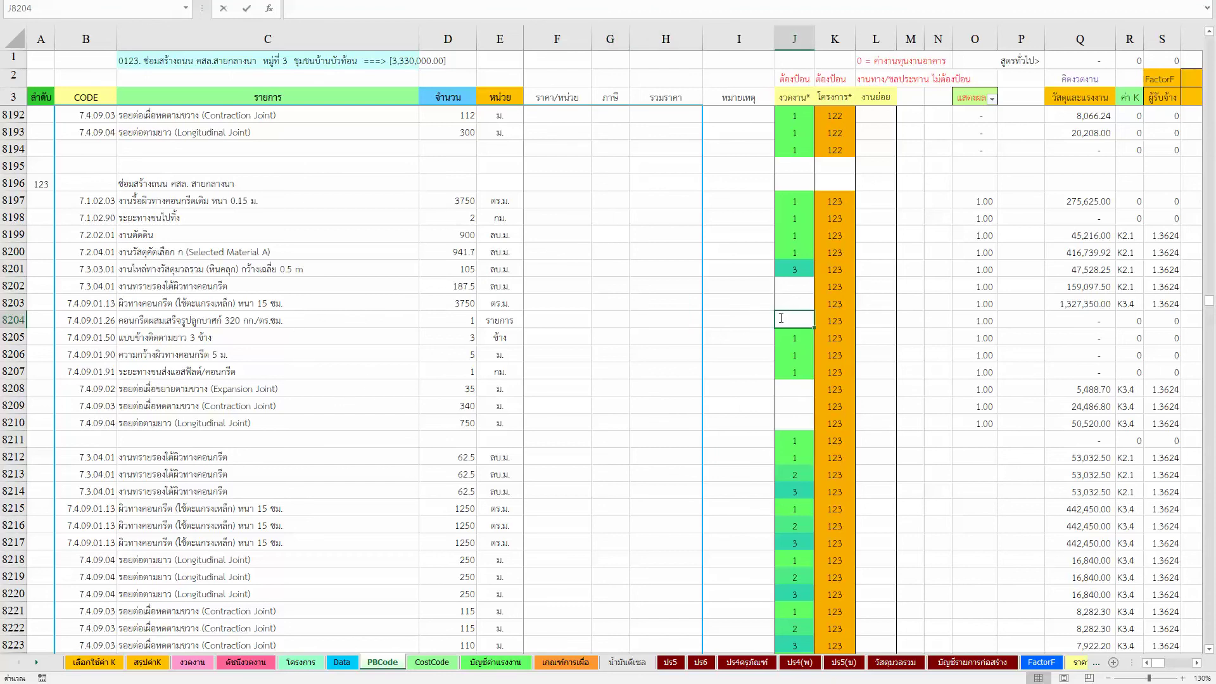
{"action": "type", "text": "1"}
{"action": "key", "text": "Return"}
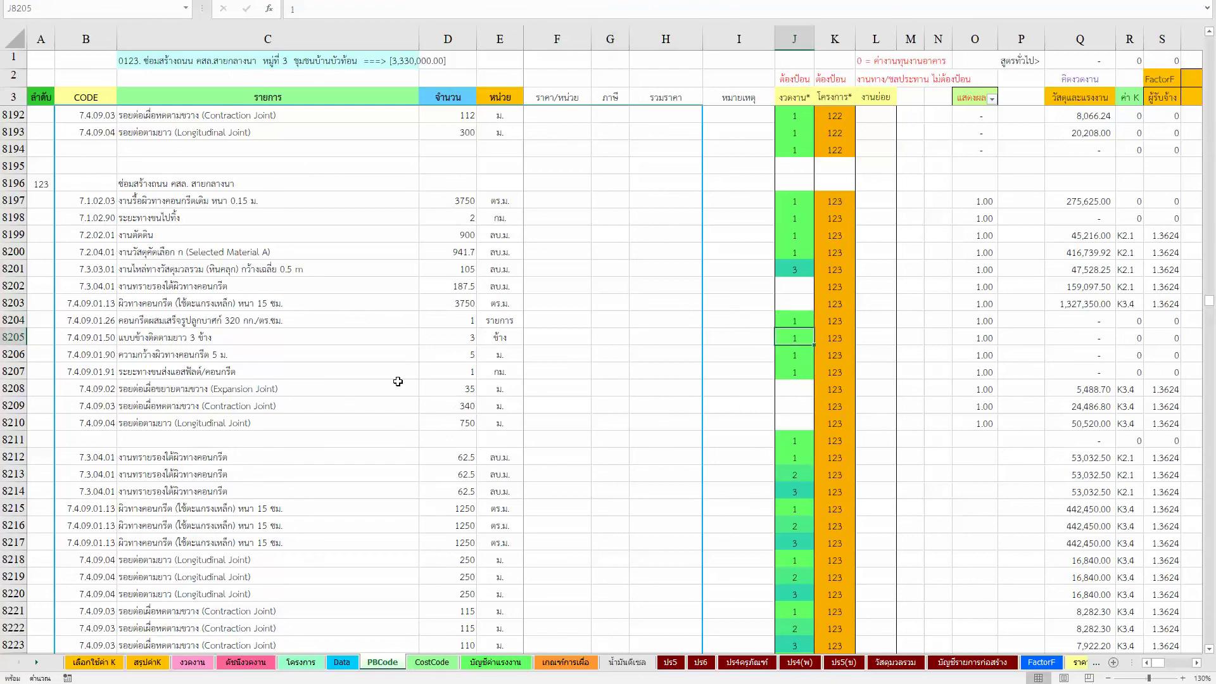
Clear project code 123 from K8202:K8203 and K8208:K8210.
{"action": "left_click", "coordinate": [198, 289]}
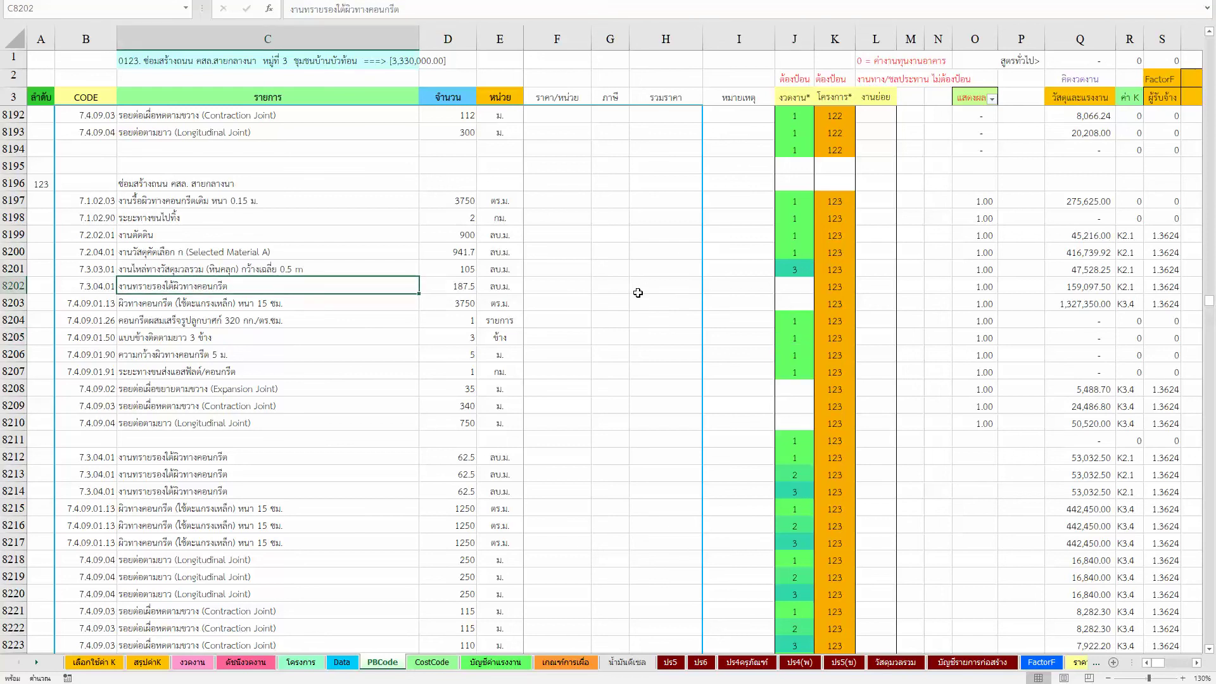
{"action": "key", "text": "Right"}
{"action": "key", "text": "Right"}
{"action": "key", "text": "Right"}
{"action": "key", "text": "Right"}
{"action": "key", "text": "Right"}
{"action": "key", "text": "Right"}
{"action": "key", "text": "Right"}
{"action": "key", "text": "Right"}
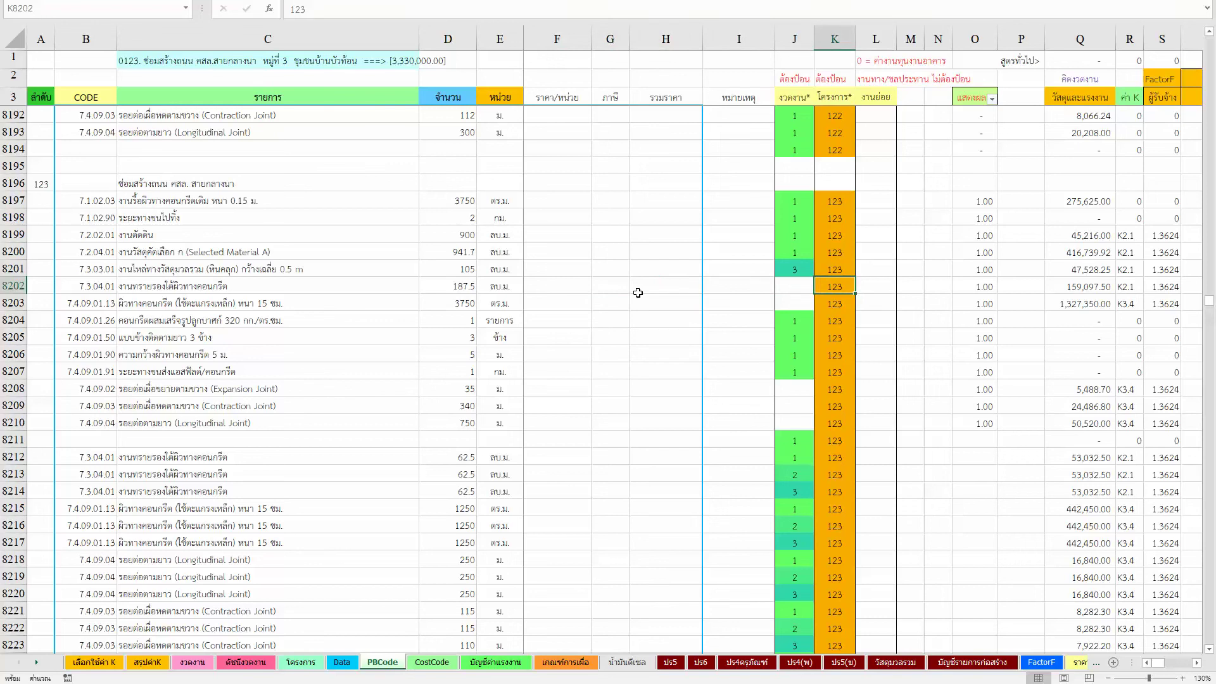
{"action": "key", "text": "shift+Down"}
{"action": "key", "text": "Delete"}
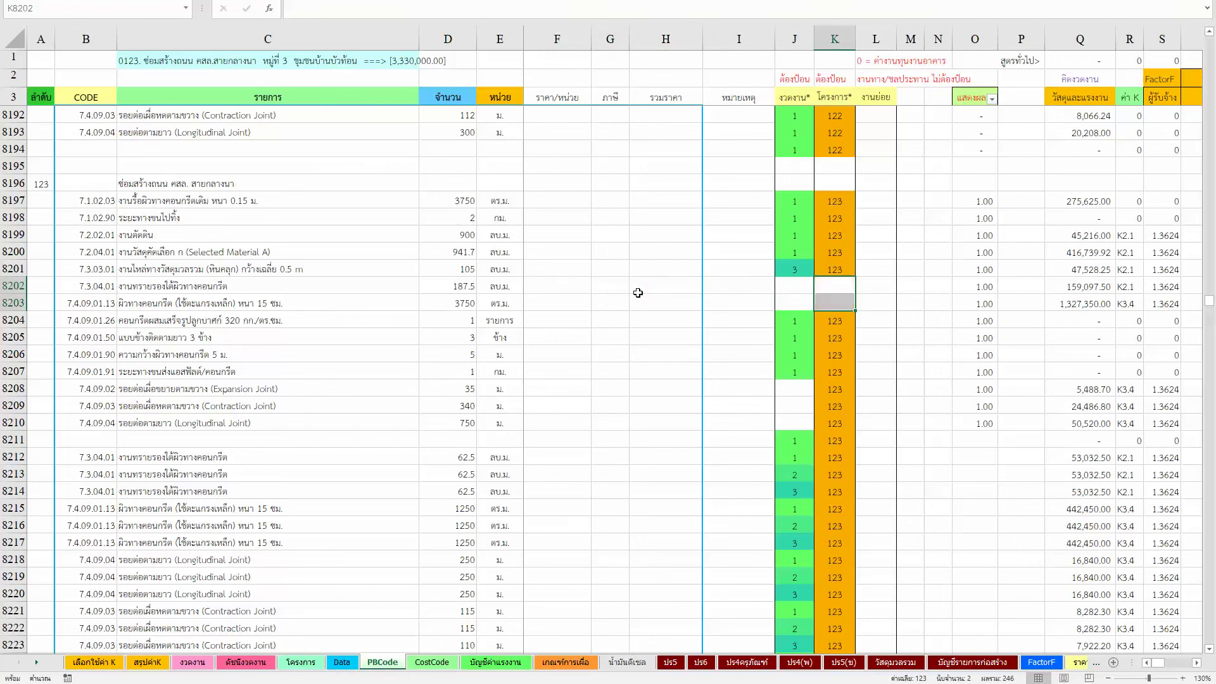
{"action": "key", "text": "Left"}
{"action": "key", "text": "Down"}
{"action": "key", "text": "Down"}
{"action": "key", "text": "Down"}
{"action": "key", "text": "Down"}
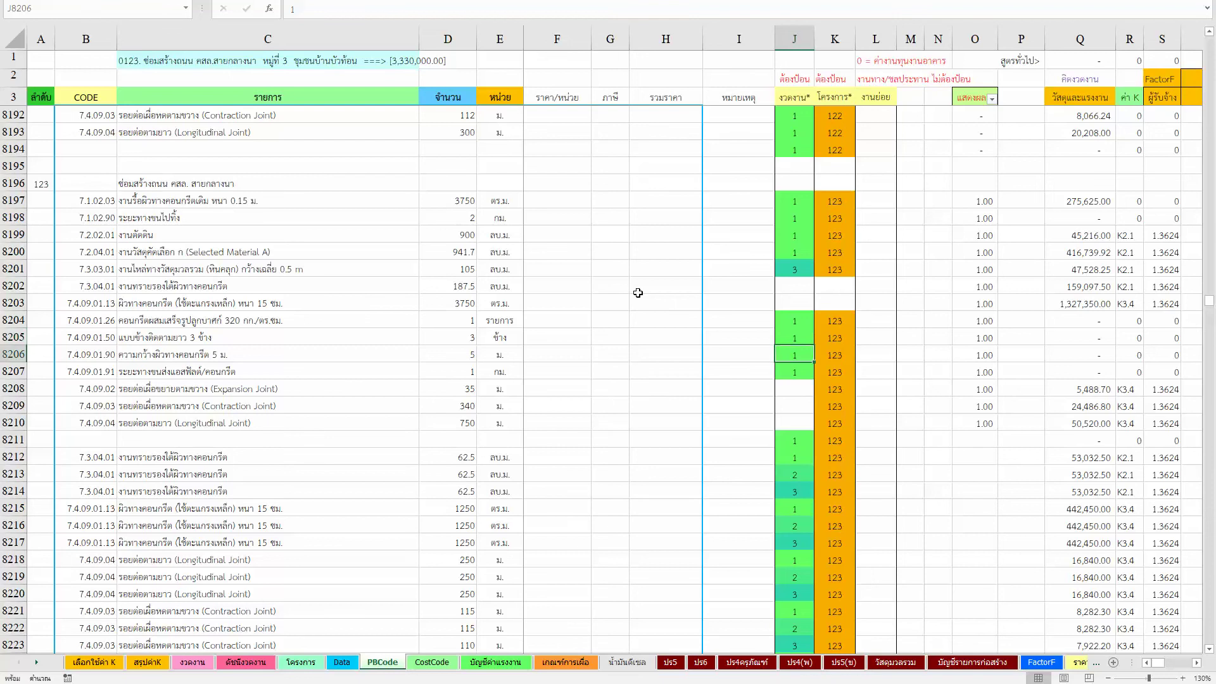
{"action": "key", "text": "Down"}
{"action": "key", "text": "Down"}
{"action": "key", "text": "Right"}
{"action": "key", "text": "shift+Down"}
{"action": "key", "text": "shift+Down"}
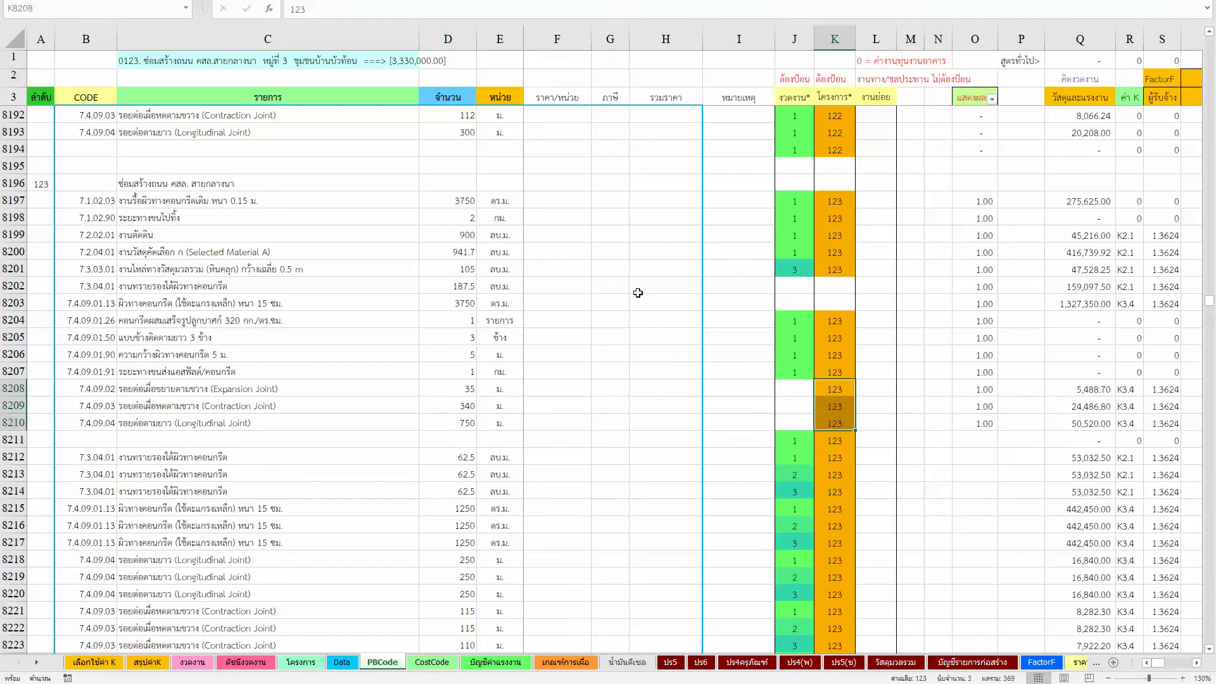
{"action": "key", "text": "Delete"}
{"action": "key", "text": "Up"}
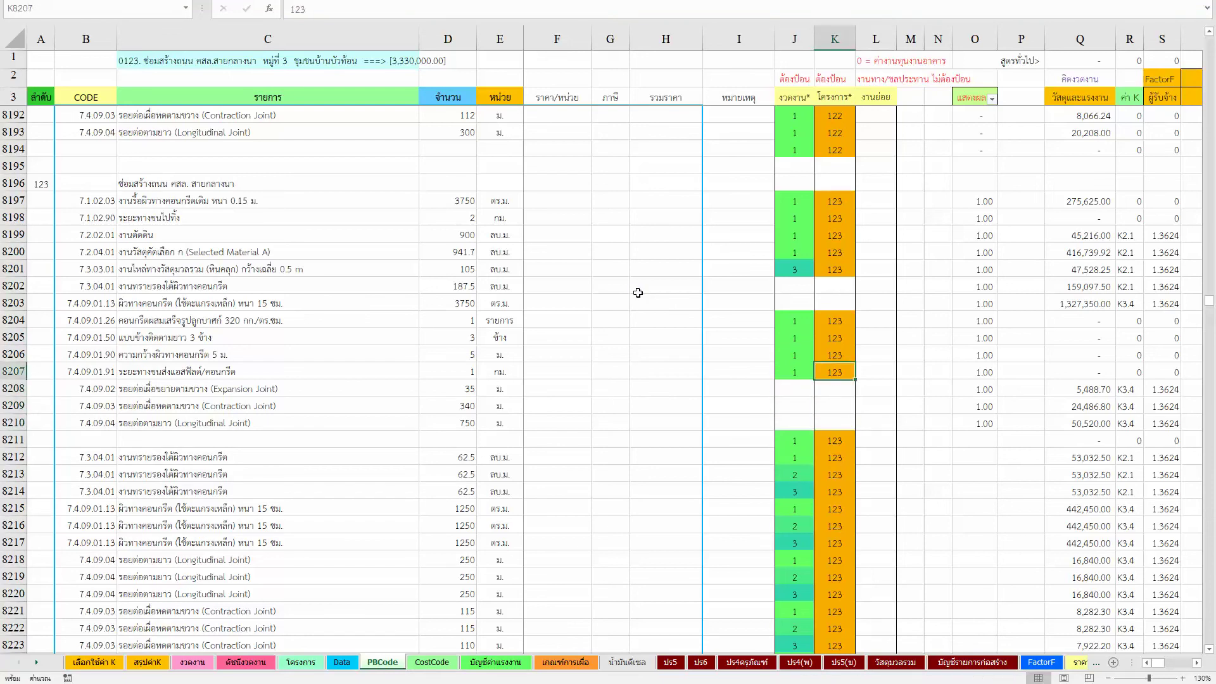
{"action": "key", "text": "Up"}
{"action": "key", "text": "Up"}
{"action": "key", "text": "Up"}
{"action": "key", "text": "Up"}
{"action": "key", "text": "Up"}
{"action": "key", "text": "Up"}
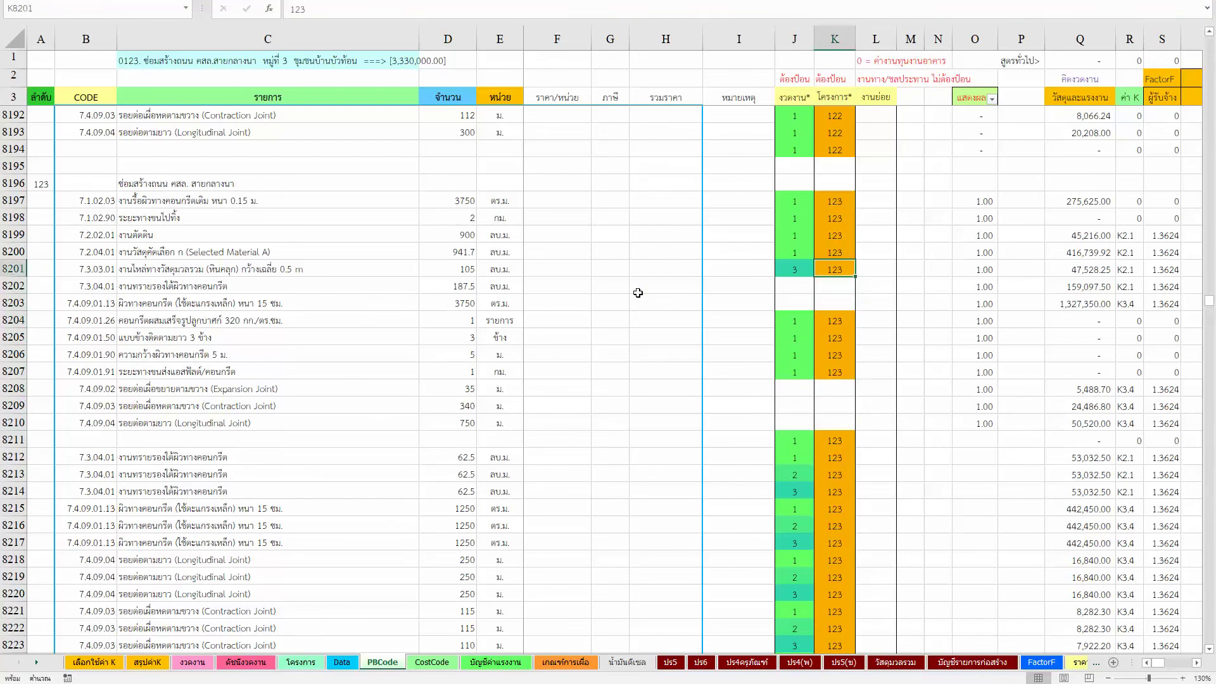
Fill O8210's IF formula down column O through row 8227.
{"action": "scroll", "coordinate": [666, 306], "scroll_direction": "down", "scroll_amount": 2}
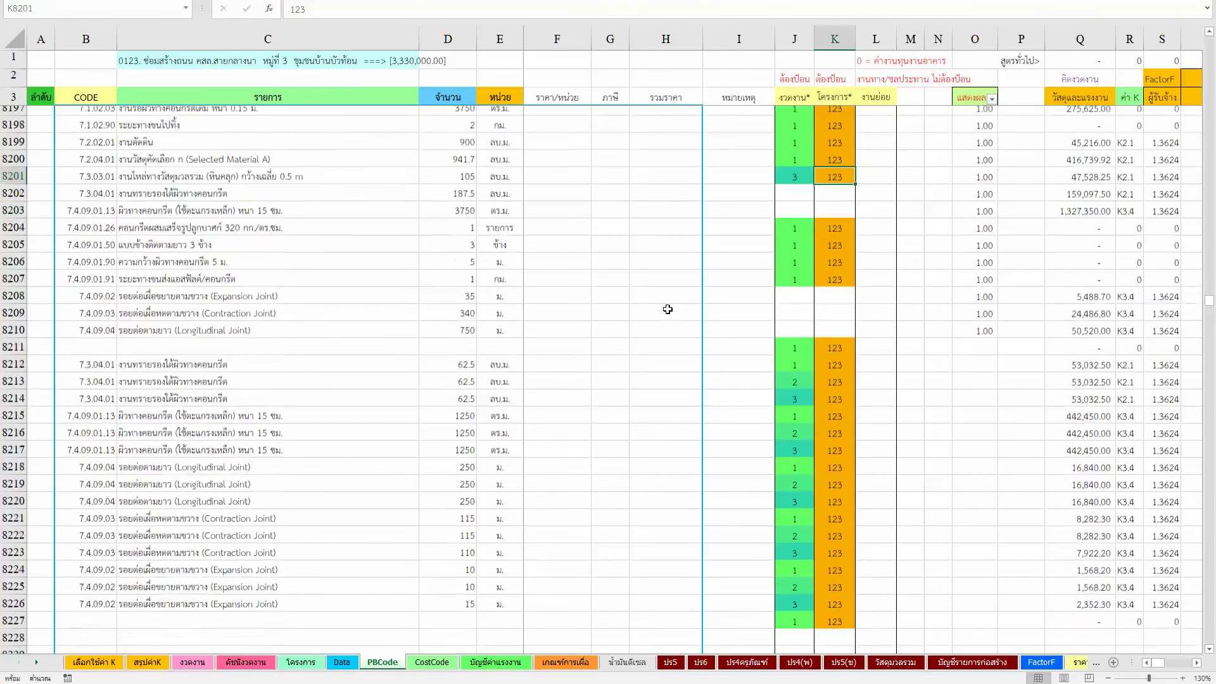
{"action": "scroll", "coordinate": [670, 328], "scroll_direction": "up", "scroll_amount": 2}
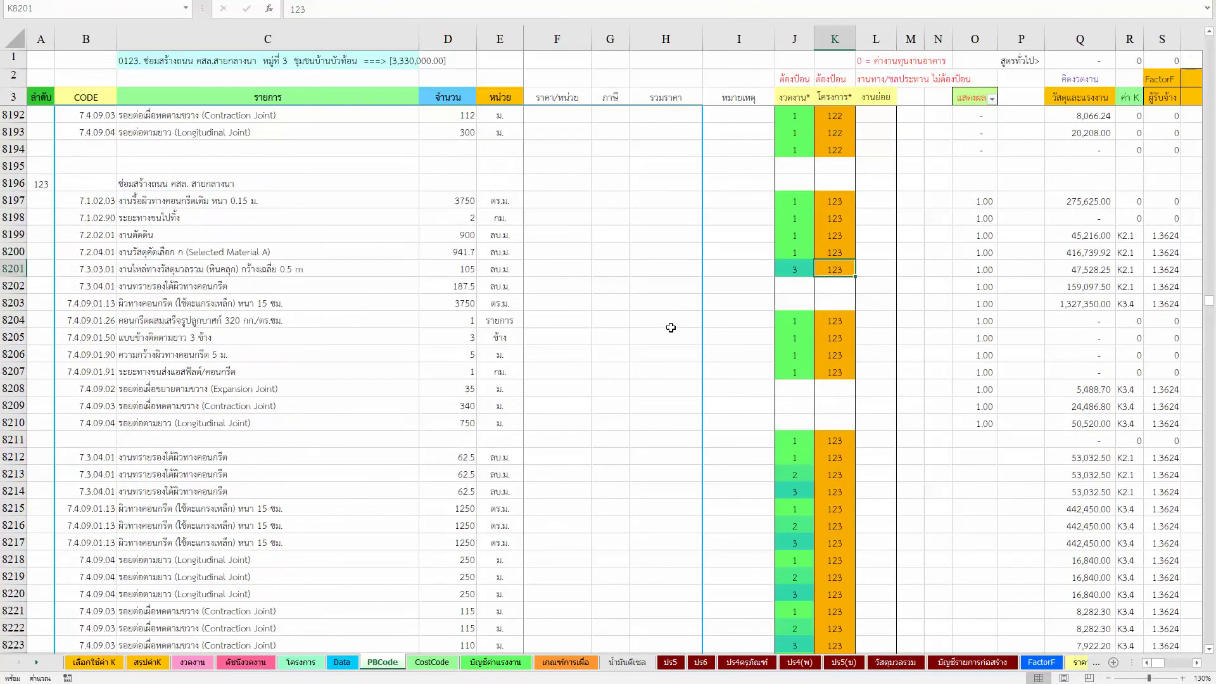
{"action": "scroll", "coordinate": [670, 327], "scroll_direction": "up", "scroll_amount": 1}
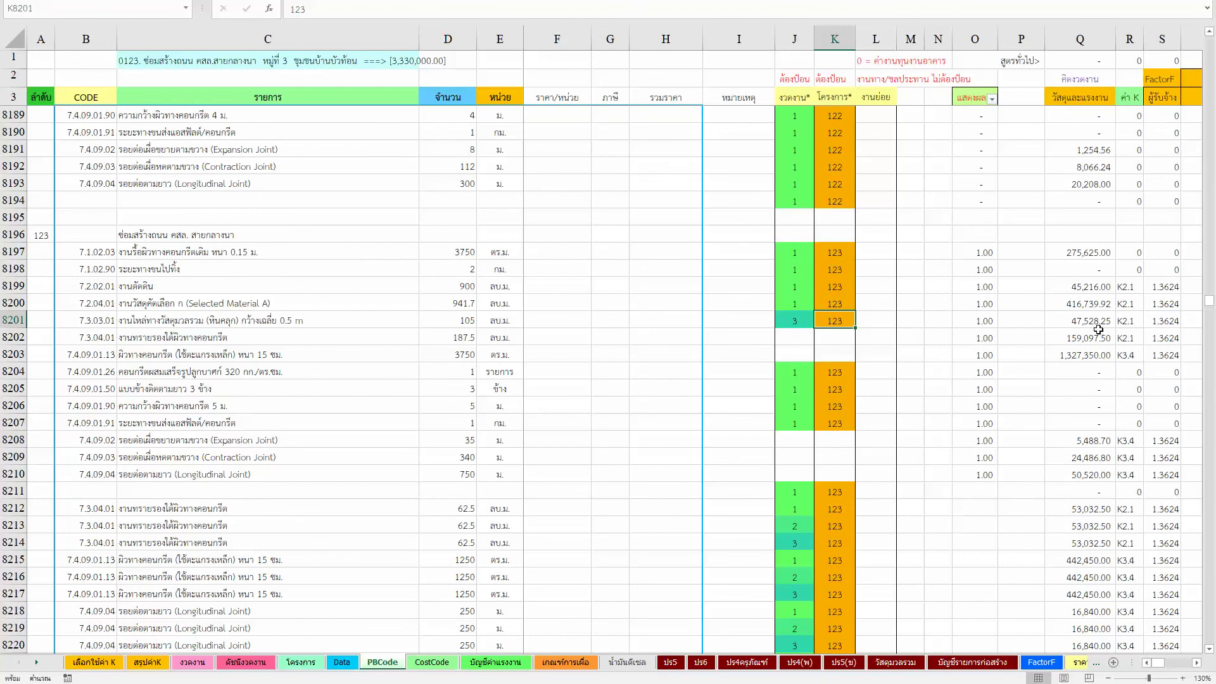
{"action": "left_click", "coordinate": [1086, 362]}
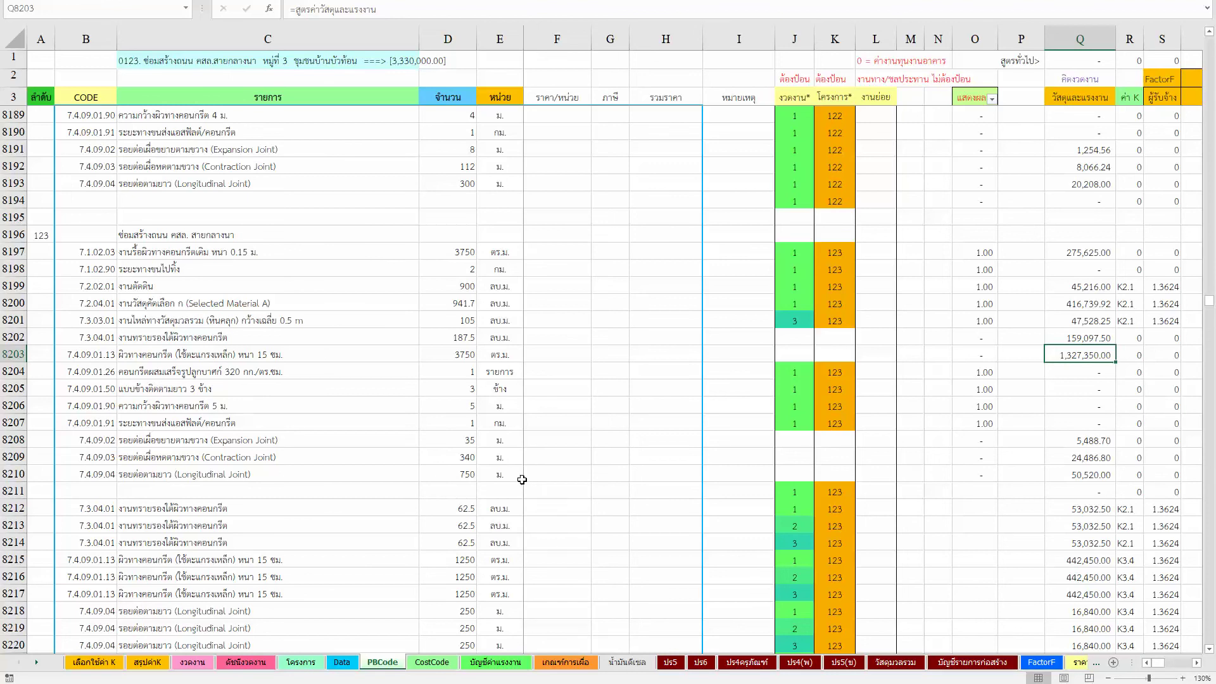
{"action": "left_click", "coordinate": [978, 477]}
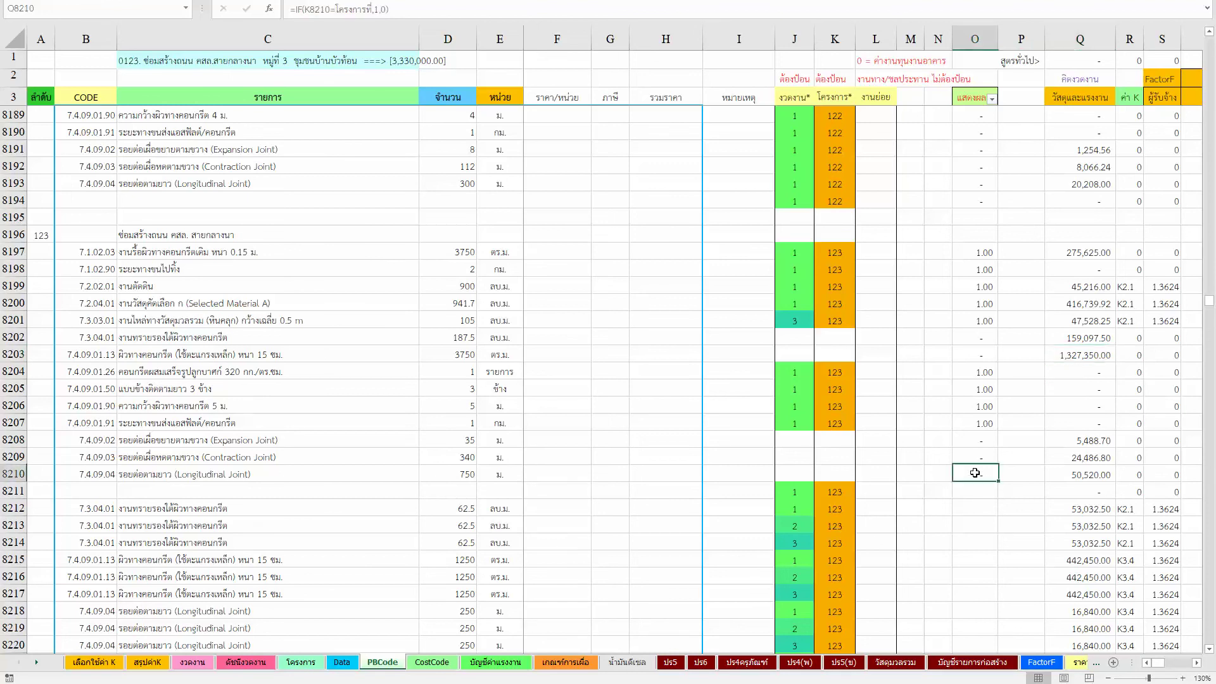
{"action": "scroll", "coordinate": [969, 477], "scroll_direction": "down", "scroll_amount": 2}
{"action": "scroll", "coordinate": [1000, 379], "scroll_direction": "down", "scroll_amount": 1}
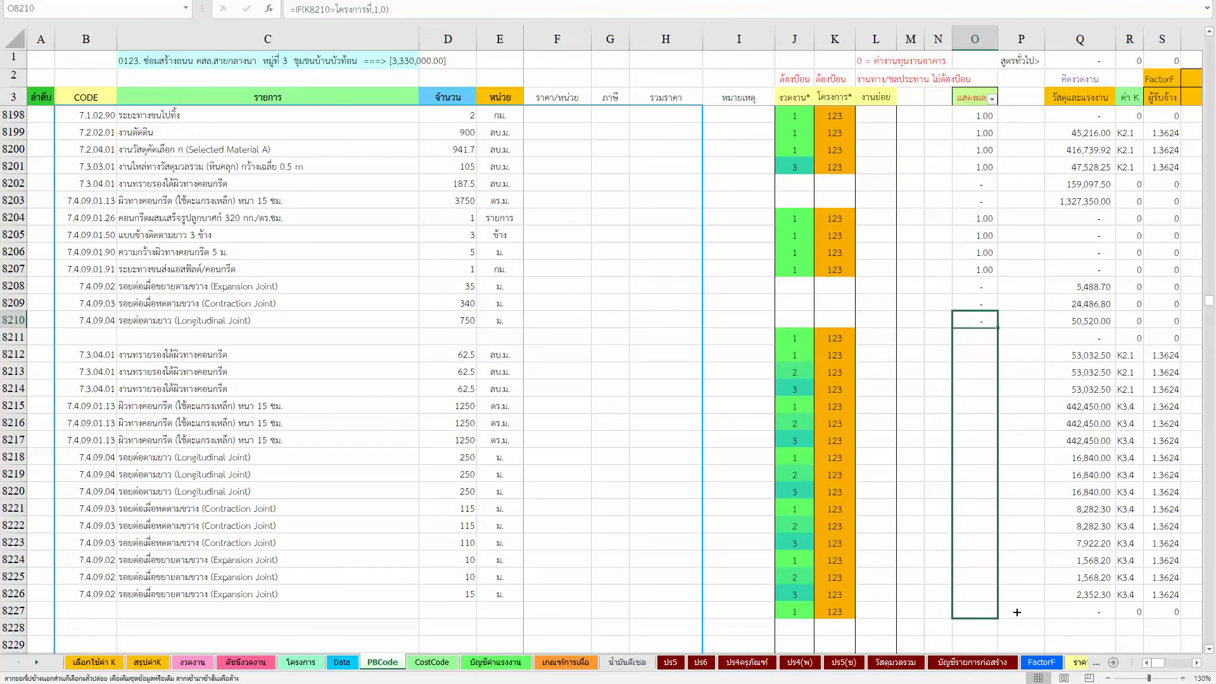
{"action": "left_click_drag", "start_coordinate": [995, 324], "coordinate": [994, 611]}
{"action": "left_click", "coordinate": [968, 318]}
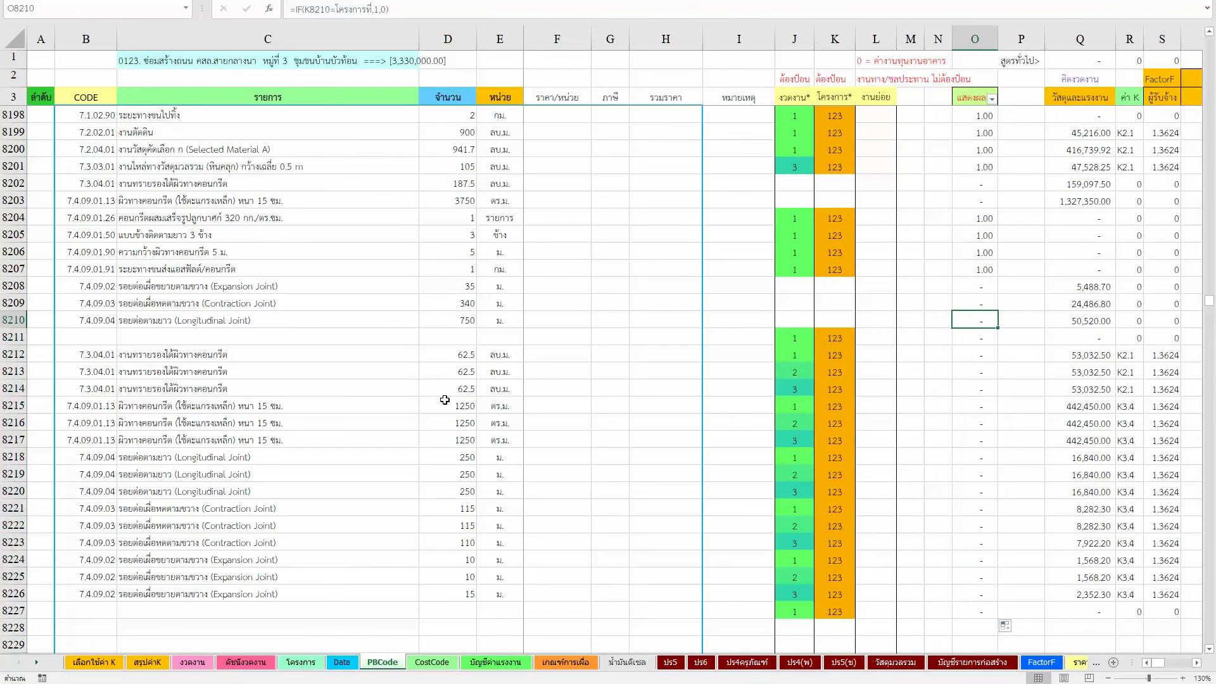
{"action": "left_click", "coordinate": [194, 663]}
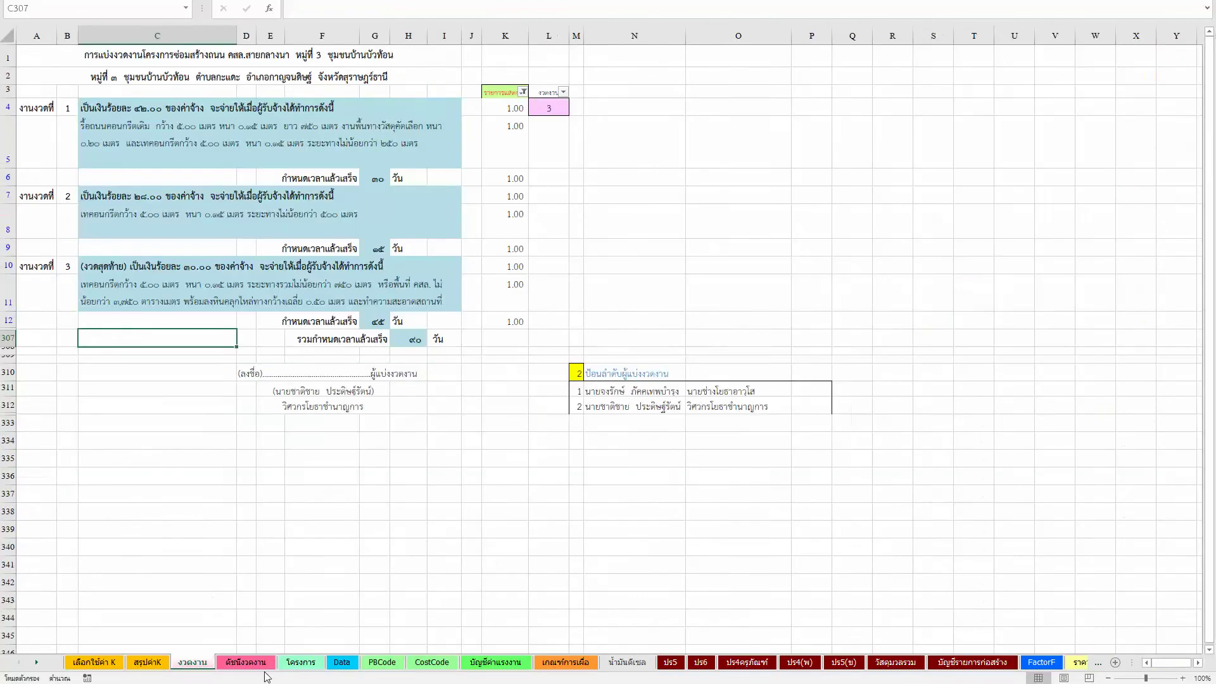
{"action": "left_click", "coordinate": [303, 663]}
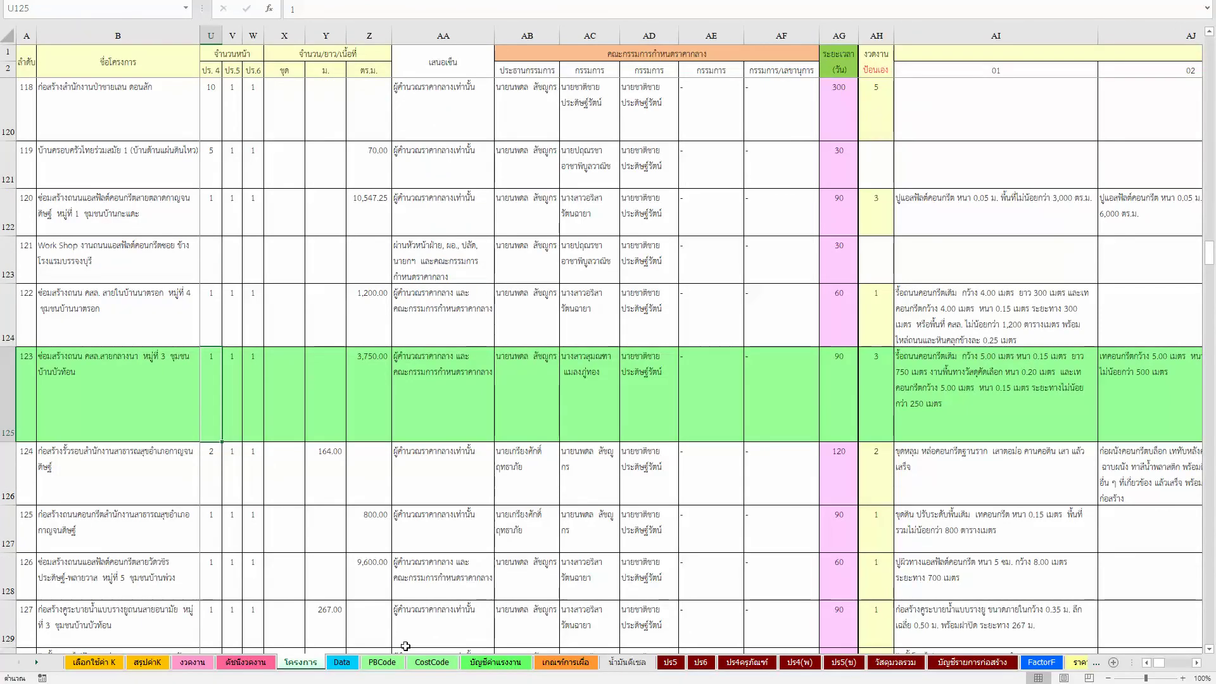
{"action": "left_click", "coordinate": [192, 661]}
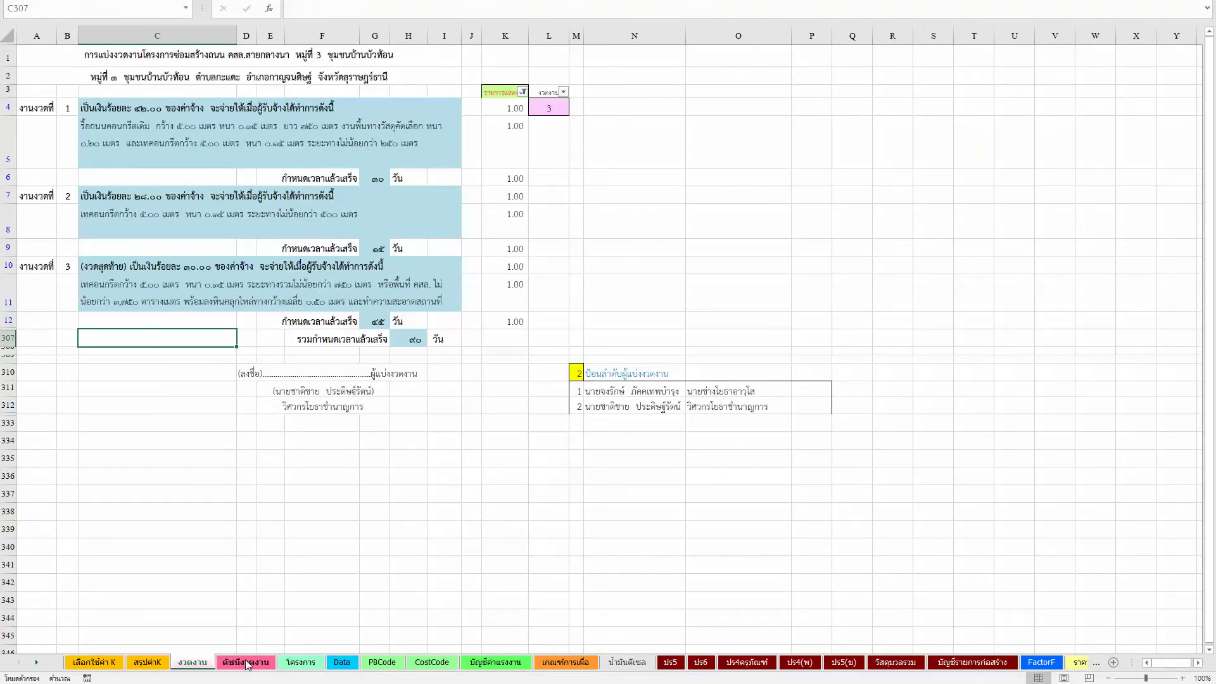
{"action": "left_click", "coordinate": [246, 662]}
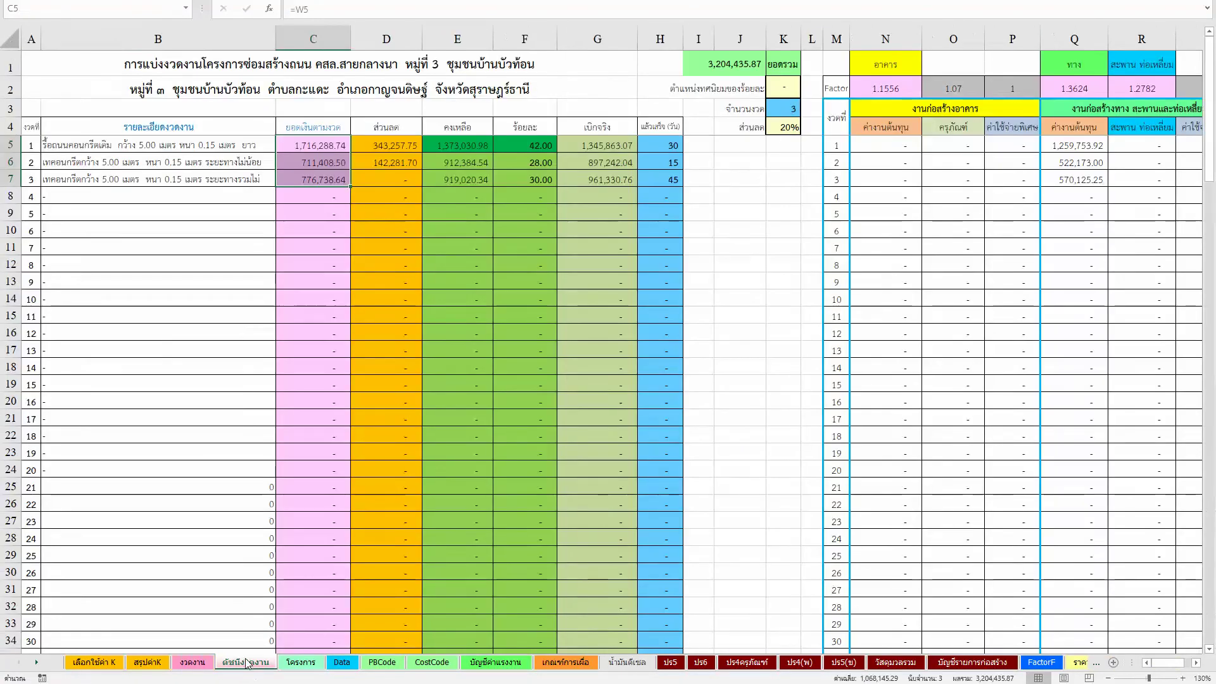
{"action": "left_click", "coordinate": [320, 282]}
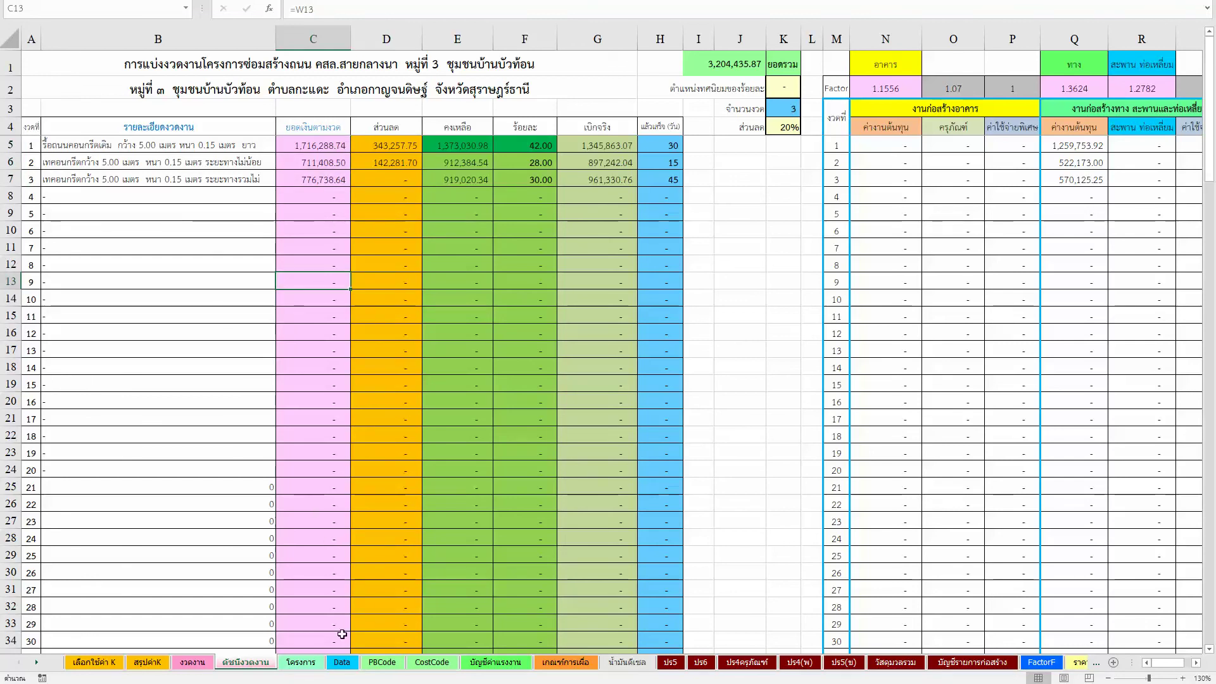
{"action": "left_click", "coordinate": [342, 663]}
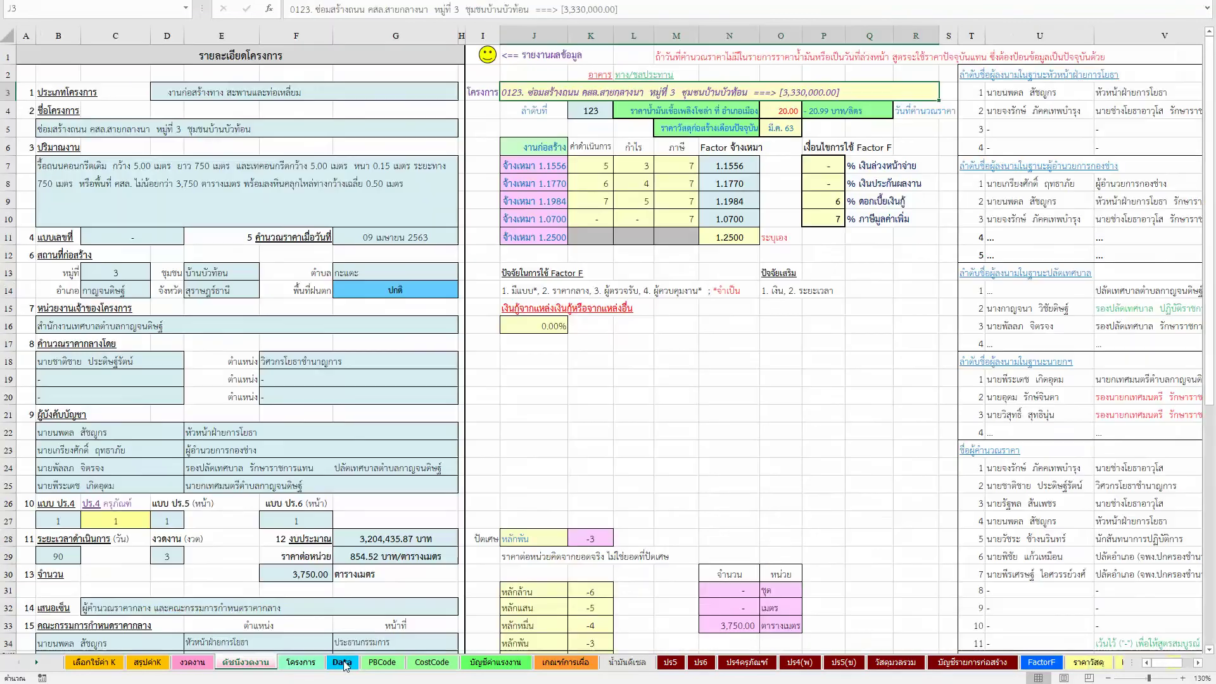
{"action": "left_click", "coordinate": [368, 539]}
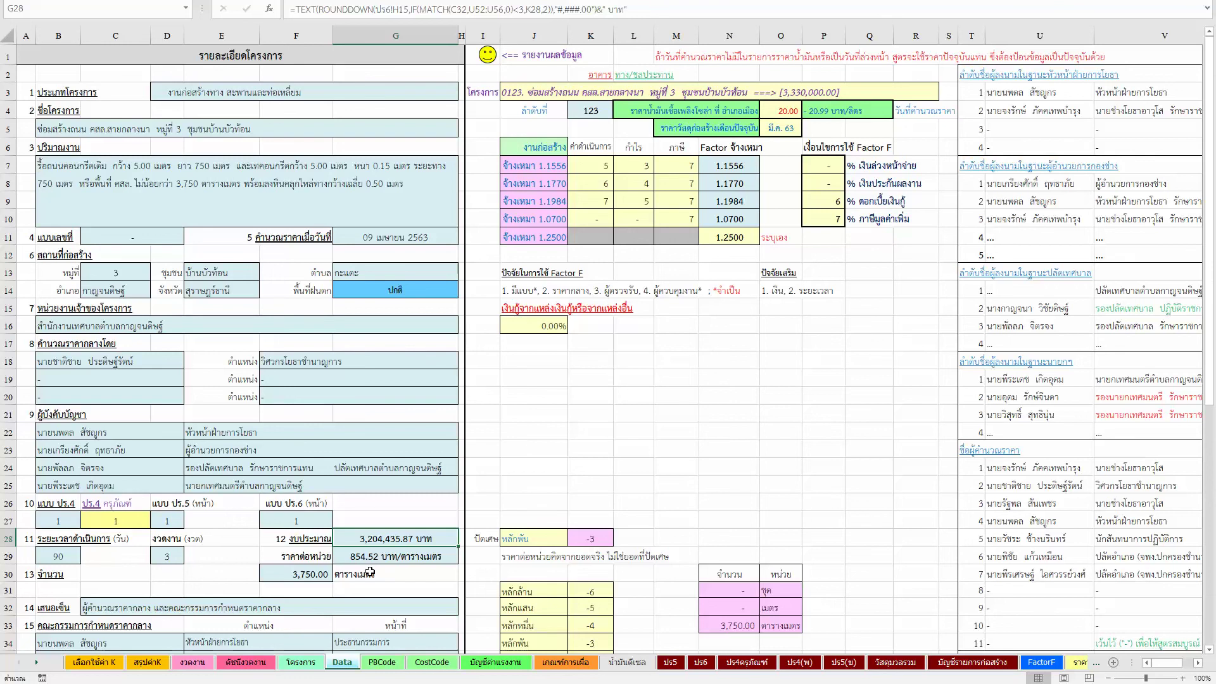
{"action": "left_click", "coordinate": [247, 662]}
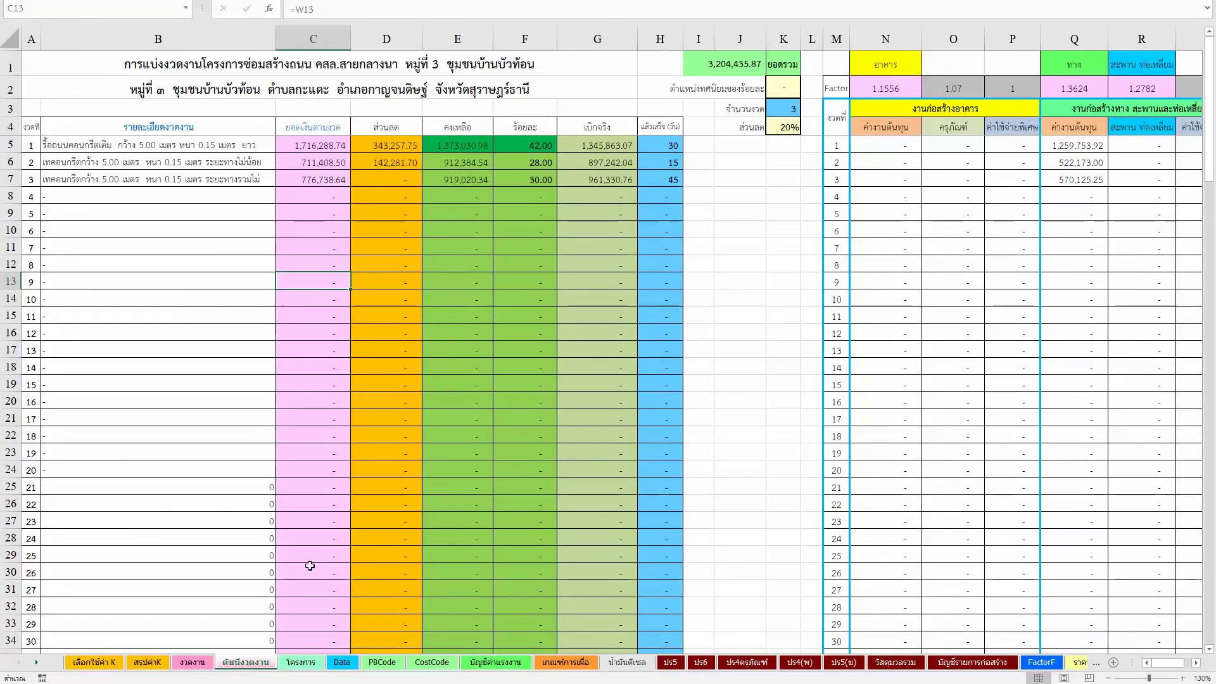
{"action": "left_click_drag", "start_coordinate": [325, 145], "coordinate": [325, 180]}
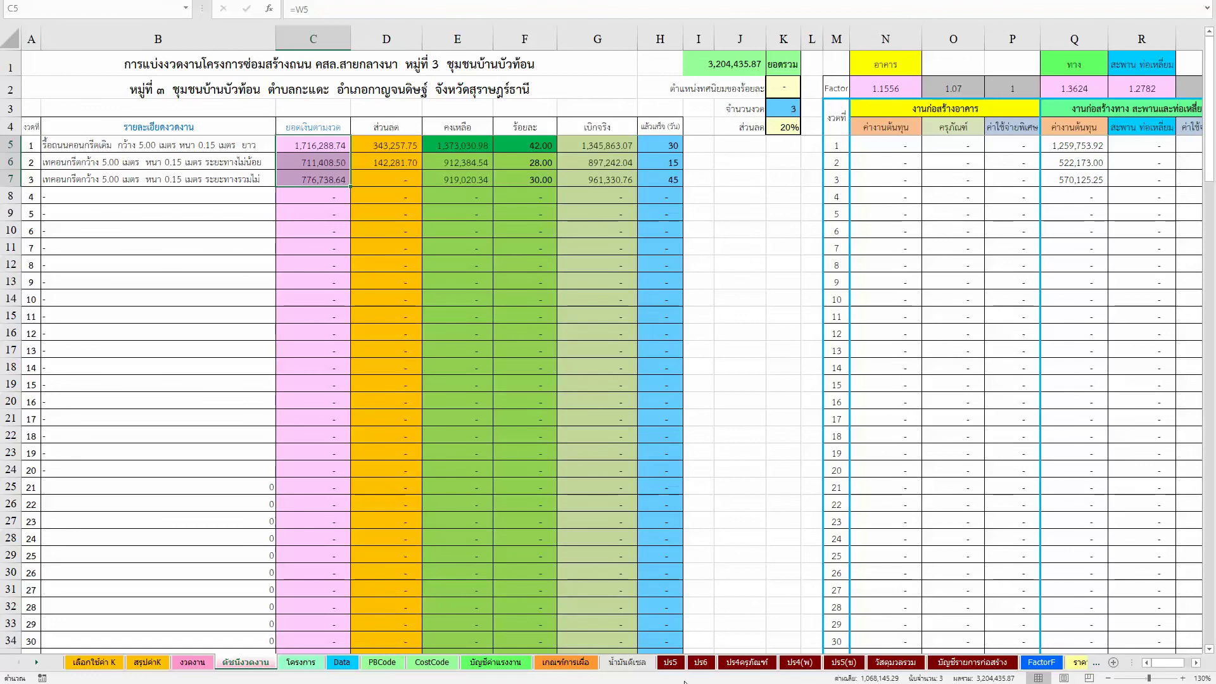
{"action": "left_click", "coordinate": [317, 664]}
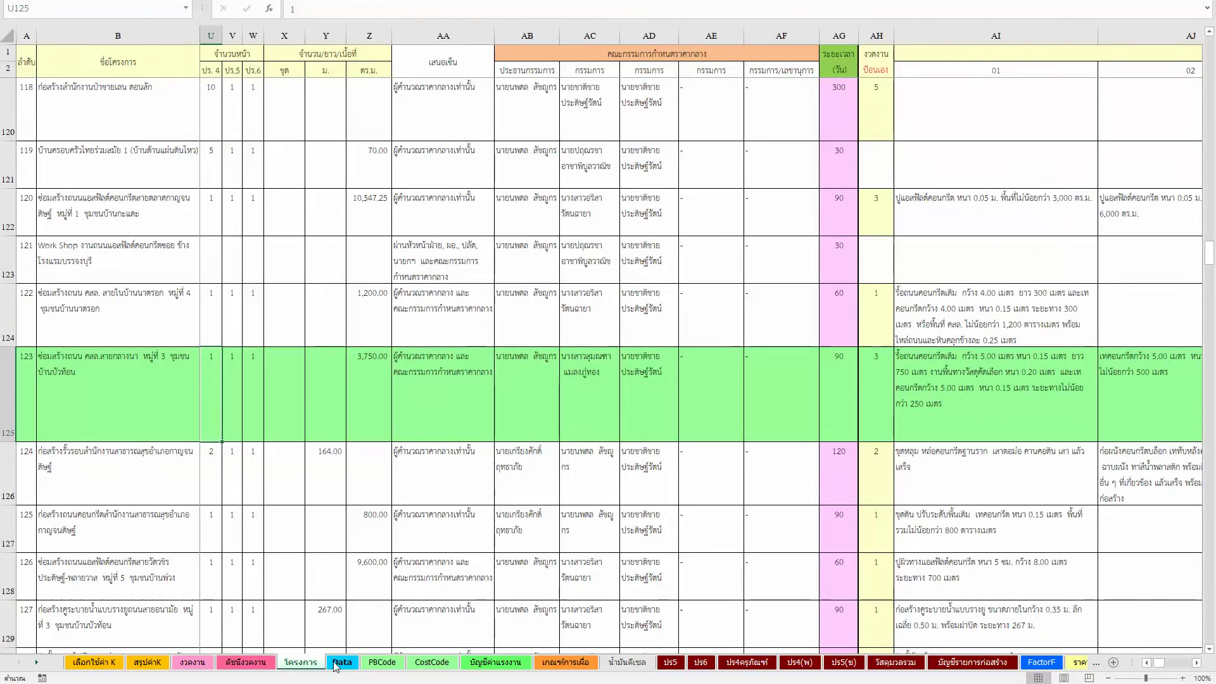
{"action": "left_click", "coordinate": [339, 662]}
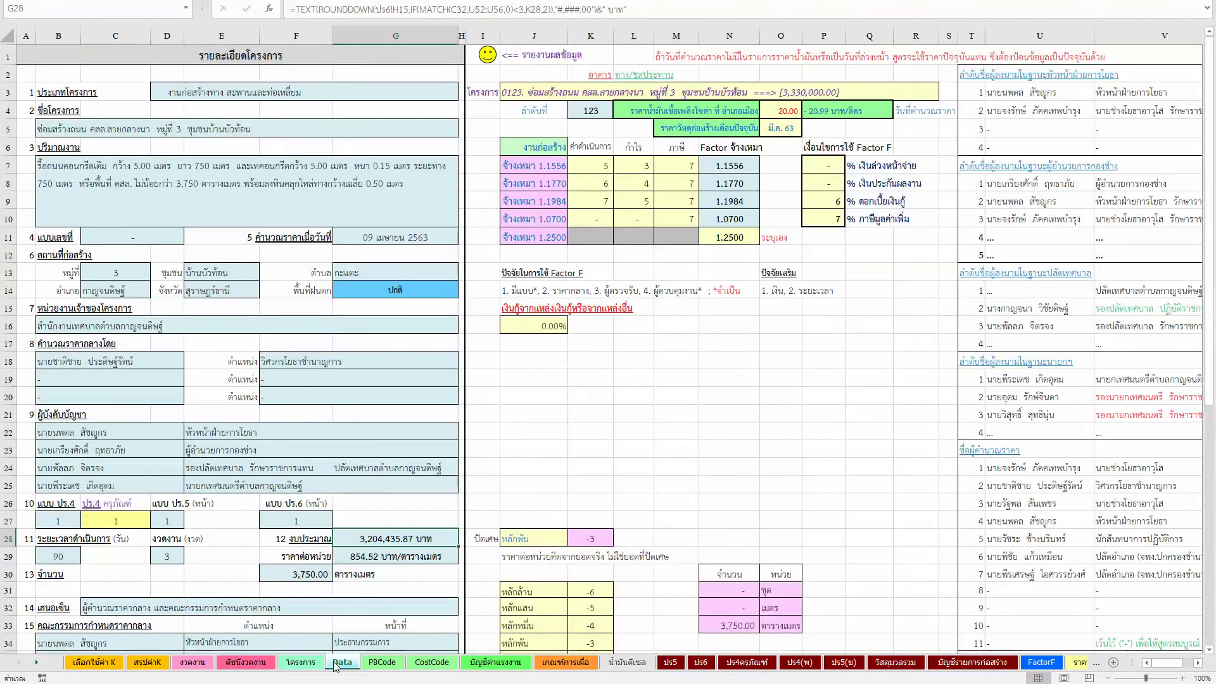
{"action": "left_click", "coordinate": [246, 663]}
{"action": "left_click", "coordinate": [330, 471]}
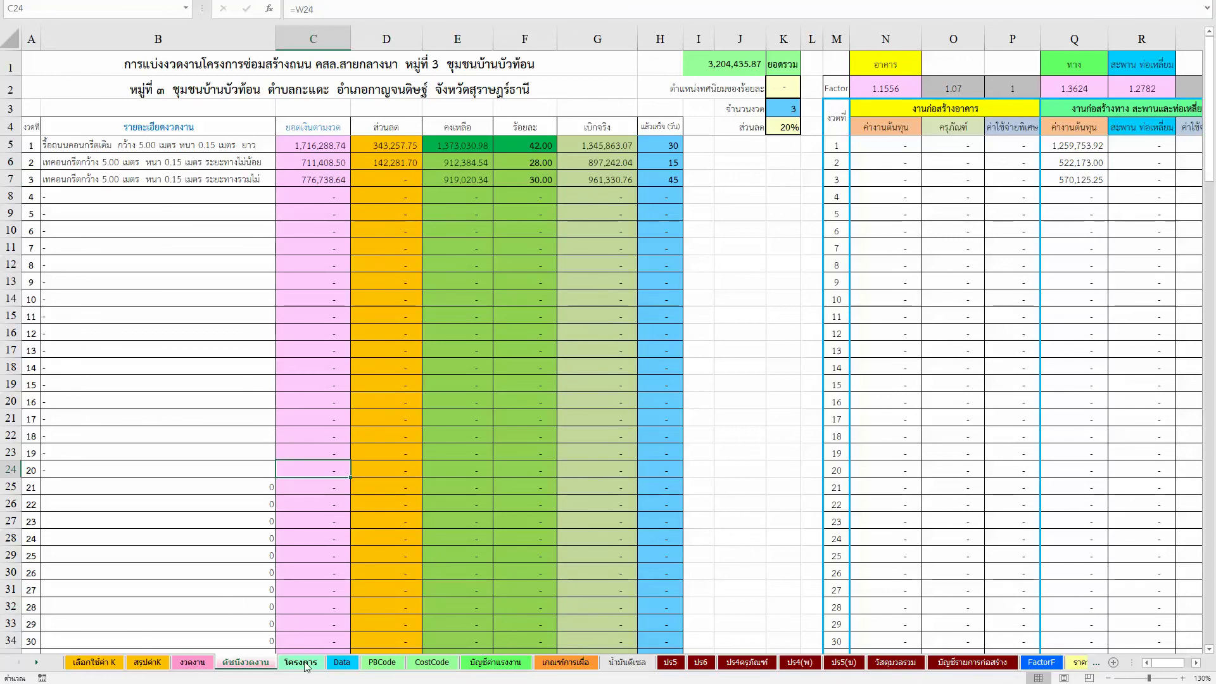
{"action": "left_click", "coordinate": [345, 663]}
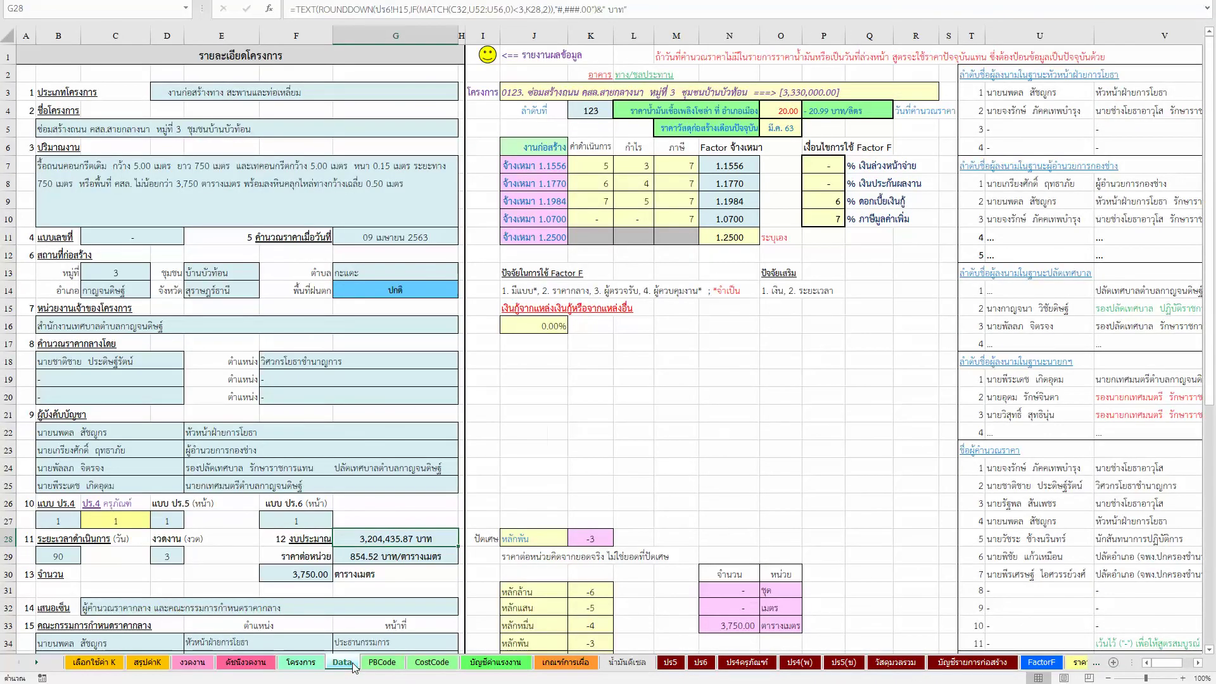
{"action": "left_click", "coordinate": [381, 663]}
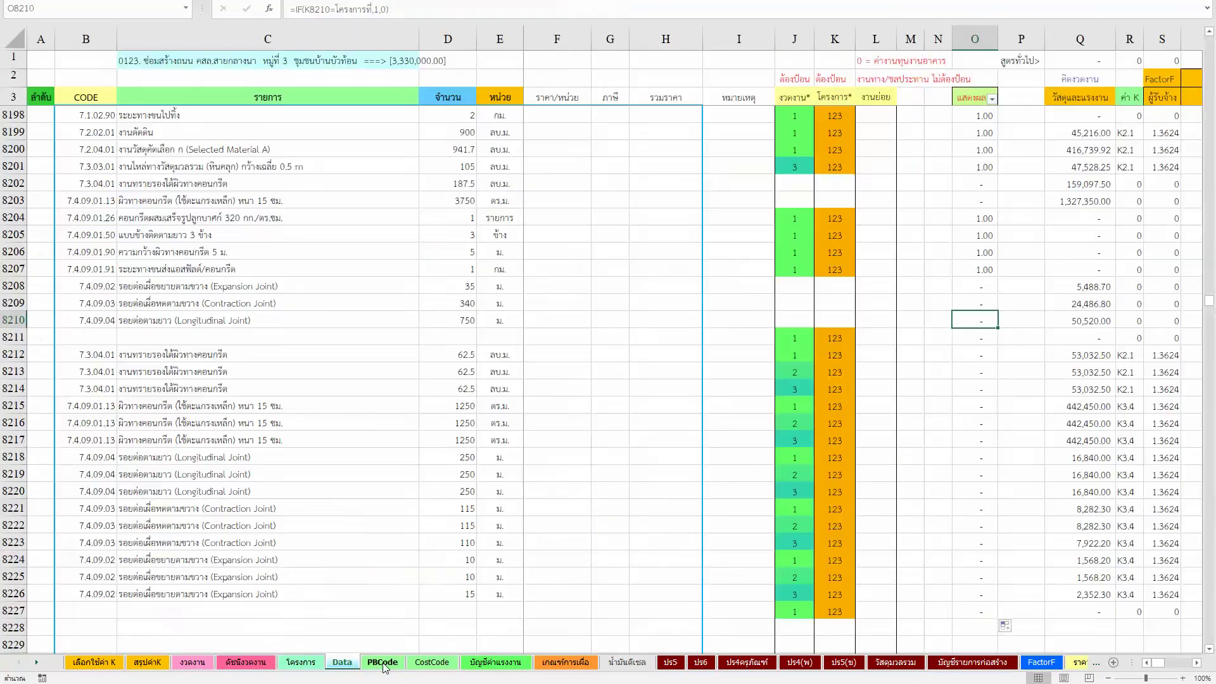
{"action": "left_click", "coordinate": [432, 662]}
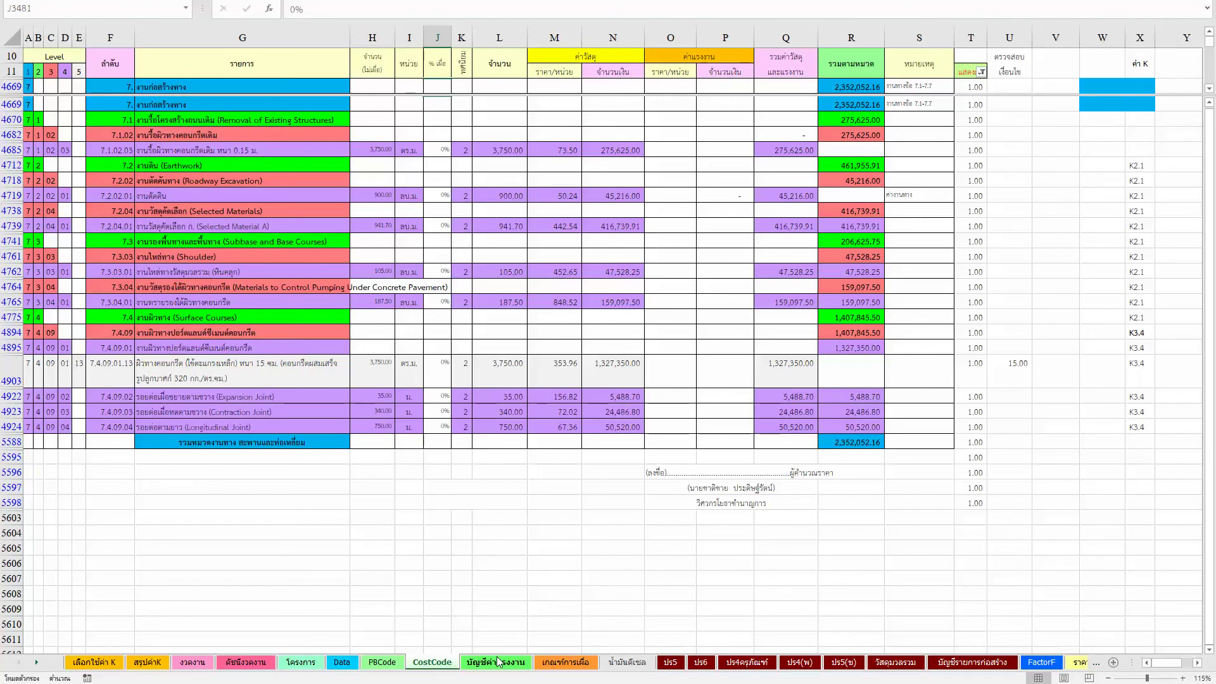
{"action": "left_click", "coordinate": [194, 665]}
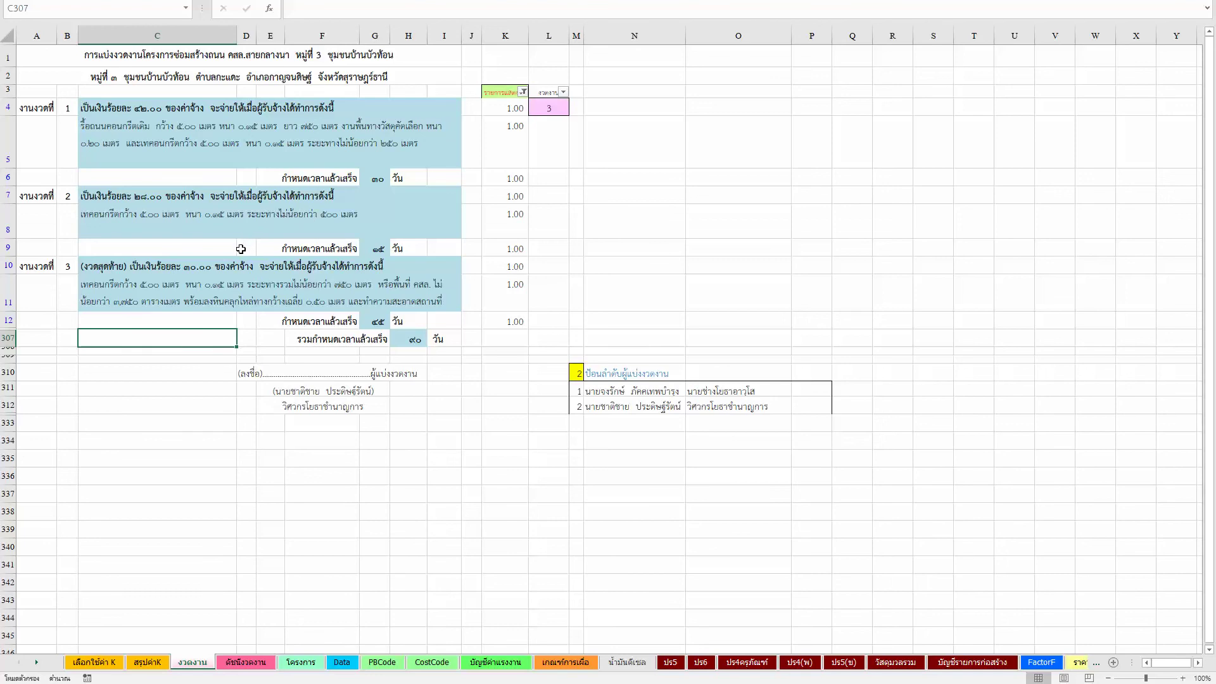
Heighten row 11 to show the full third-installment description, then open the print preview.
{"action": "left_click", "coordinate": [163, 289]}
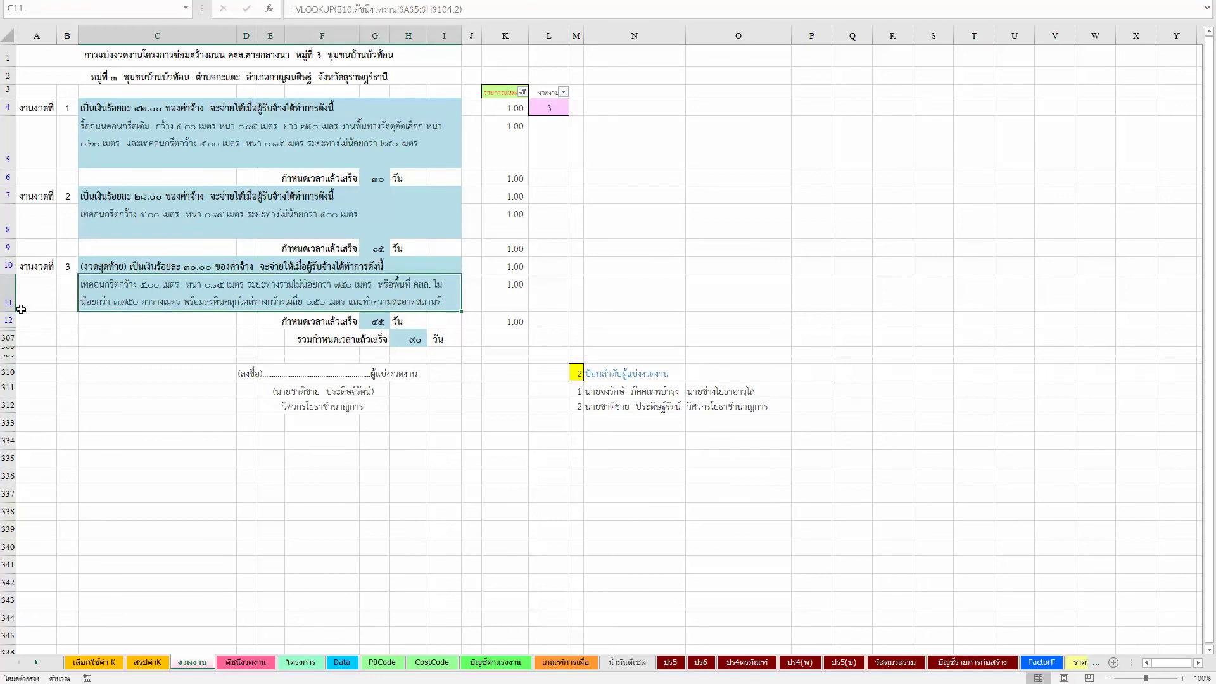
{"action": "mouse_move", "coordinate": [14, 312]}
{"action": "left_mouse_down"}
{"action": "mouse_move", "coordinate": [18, 292]}
{"action": "mouse_move", "coordinate": [14, 328]}
{"action": "left_mouse_up"}
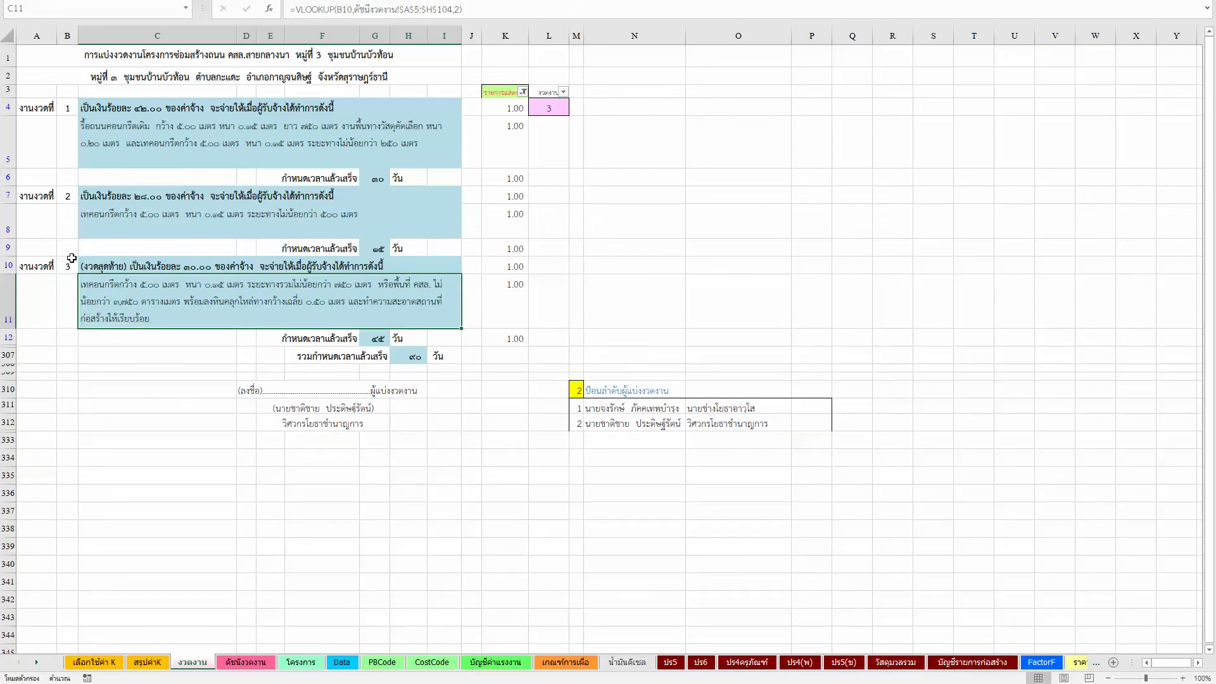
{"action": "left_click", "coordinate": [179, 213]}
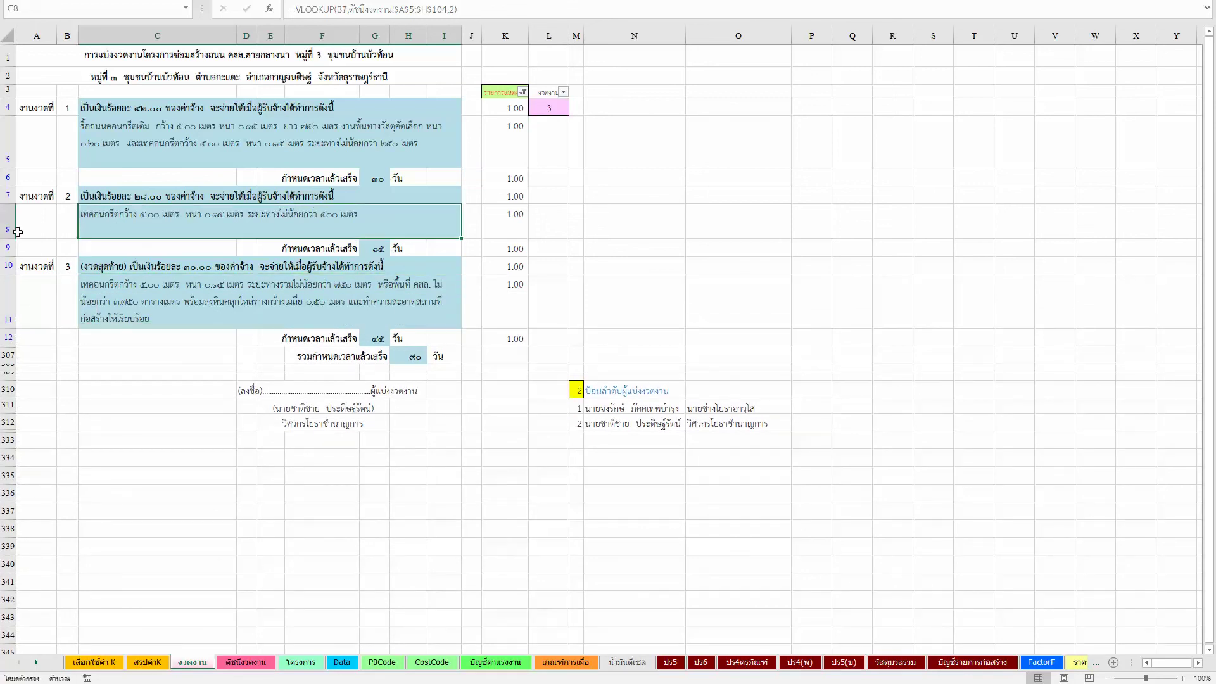
{"action": "left_click", "coordinate": [223, 129]}
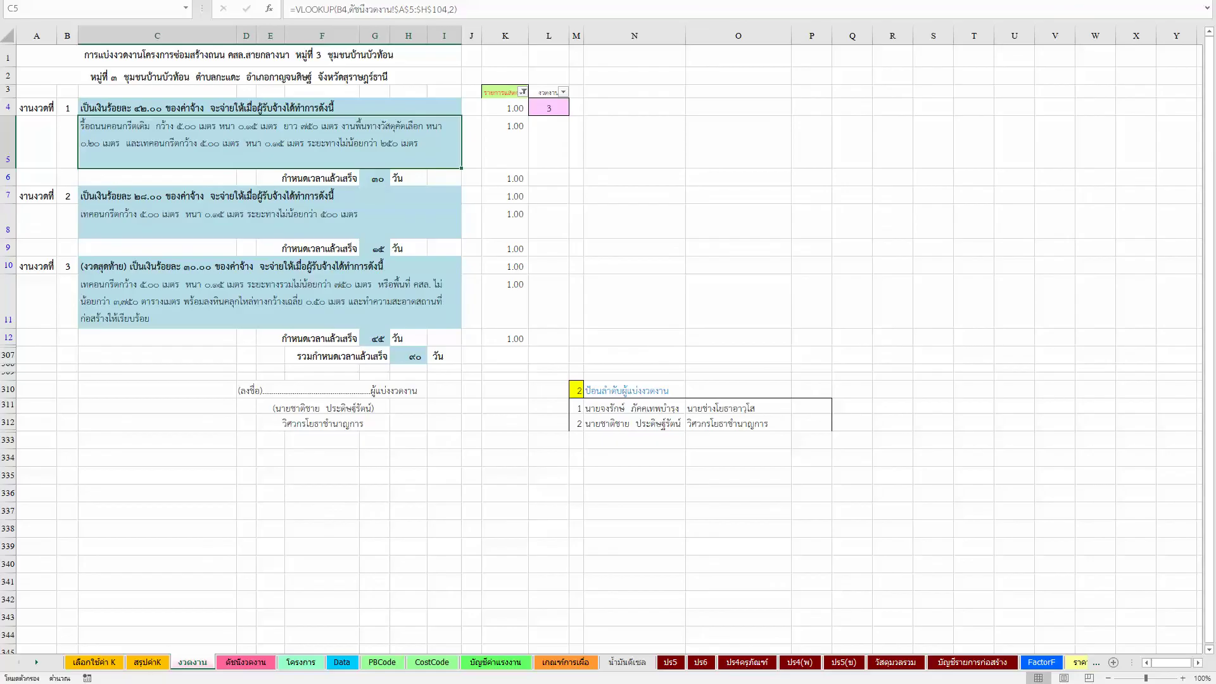
{"action": "key", "text": "ctrl+p"}
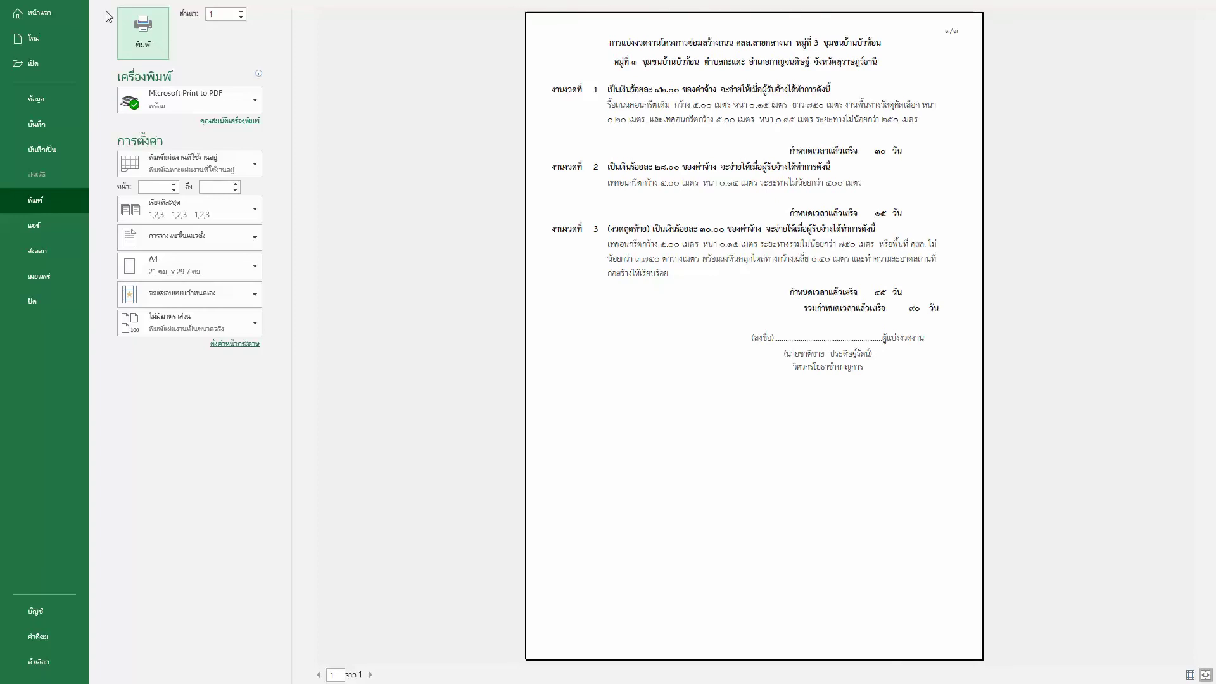
Print the sheet to a PDF file, editing the file name to include 6303 and end with งวด.
{"action": "key", "text": "Escape"}
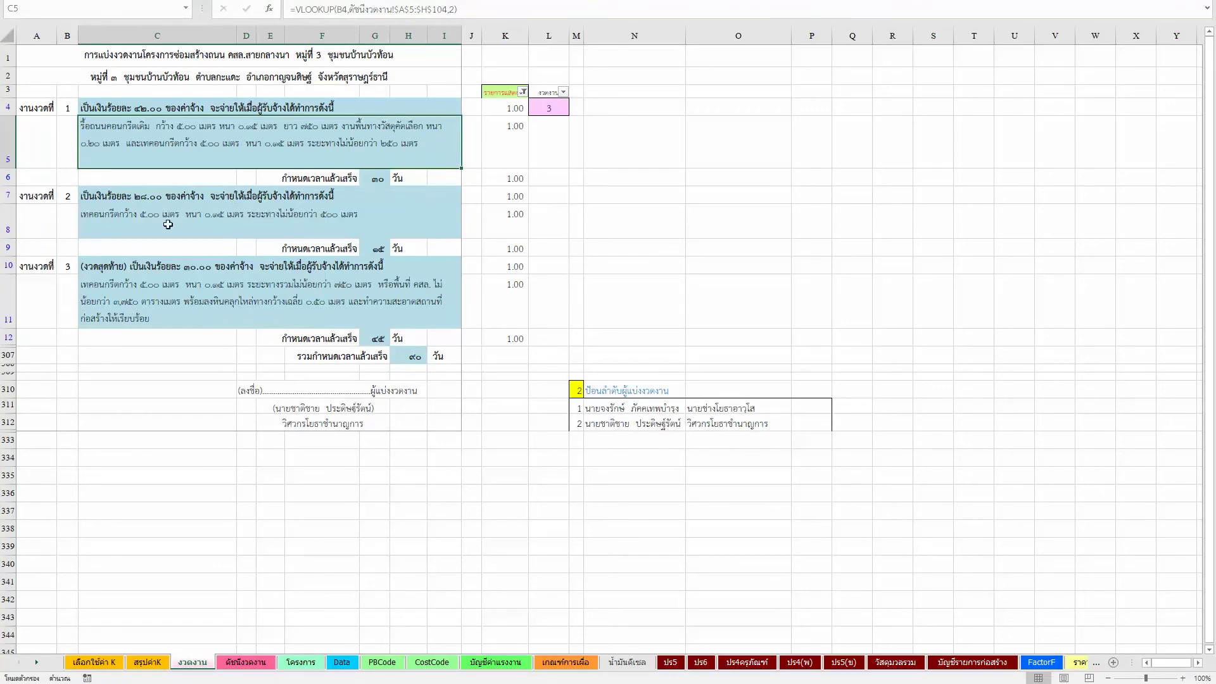
{"action": "left_click", "coordinate": [165, 223]}
{"action": "key", "text": "ctrl+p"}
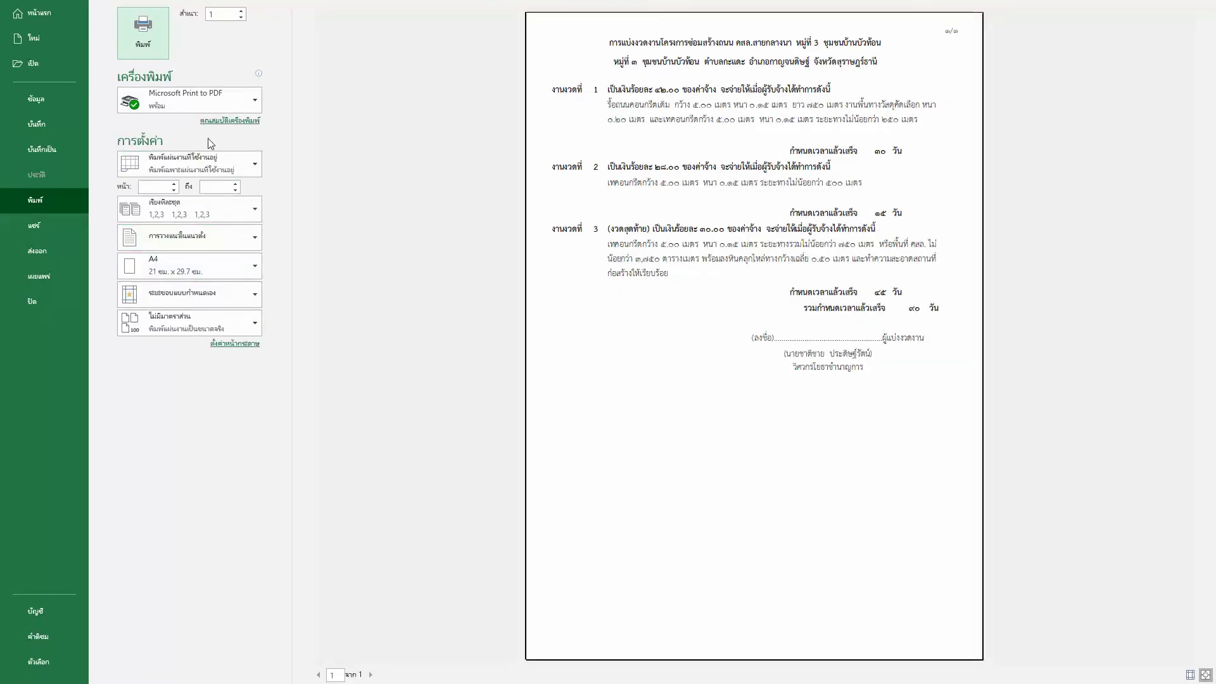
{"action": "left_click", "coordinate": [158, 105]}
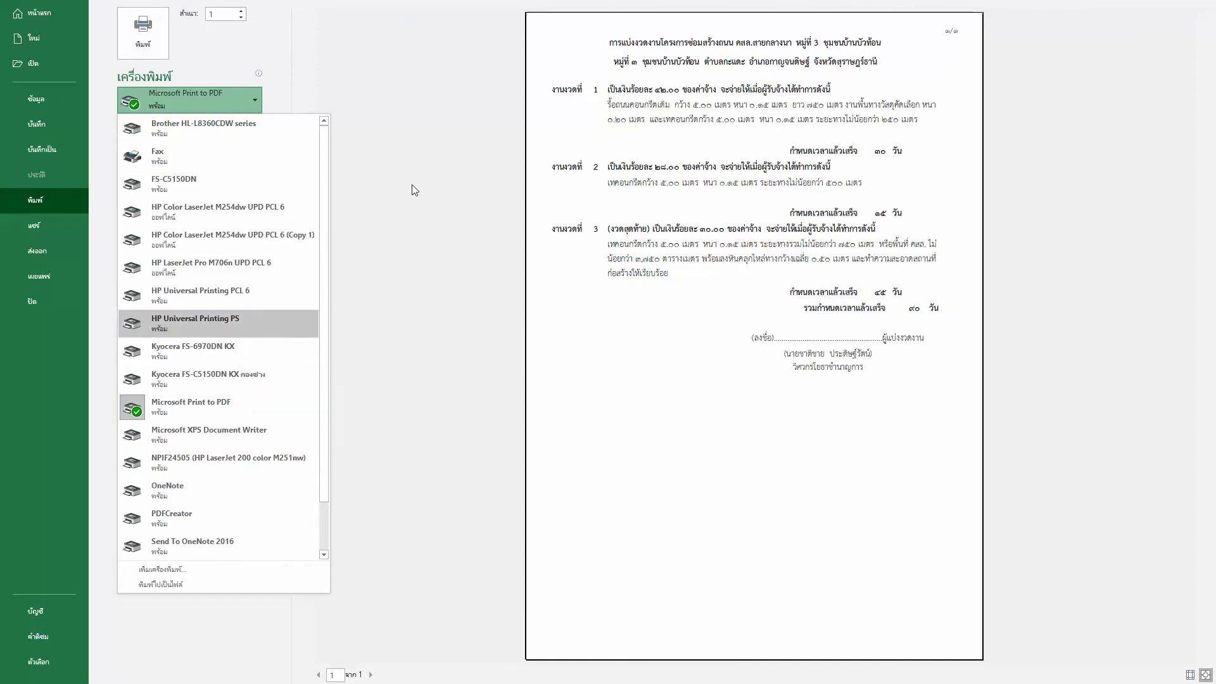
{"action": "key", "text": "Escape"}
{"action": "key", "text": "Escape"}
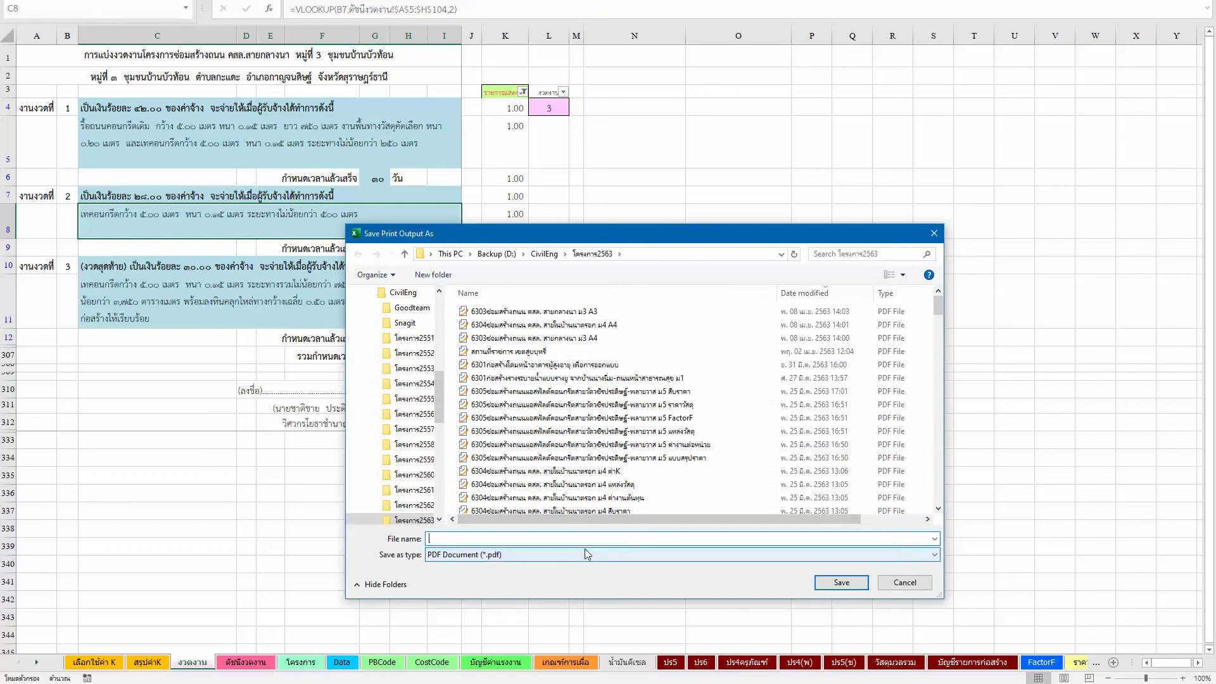
{"action": "type", "text": "630"}
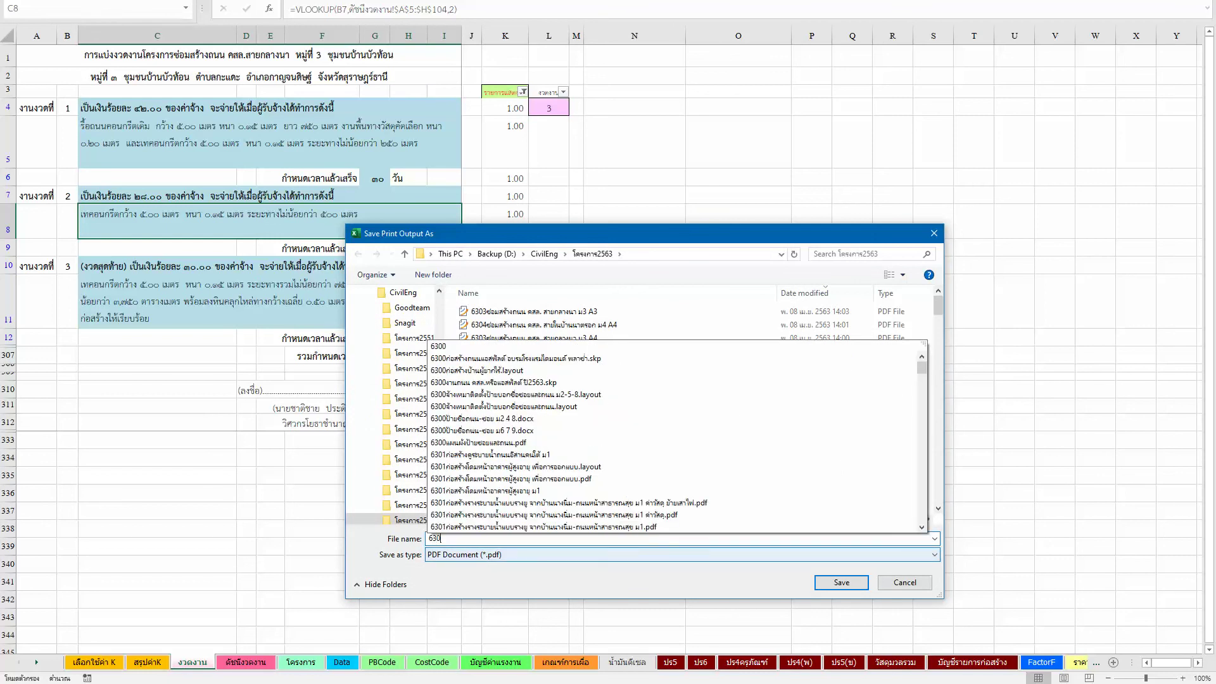
{"action": "type", "text": "3"}
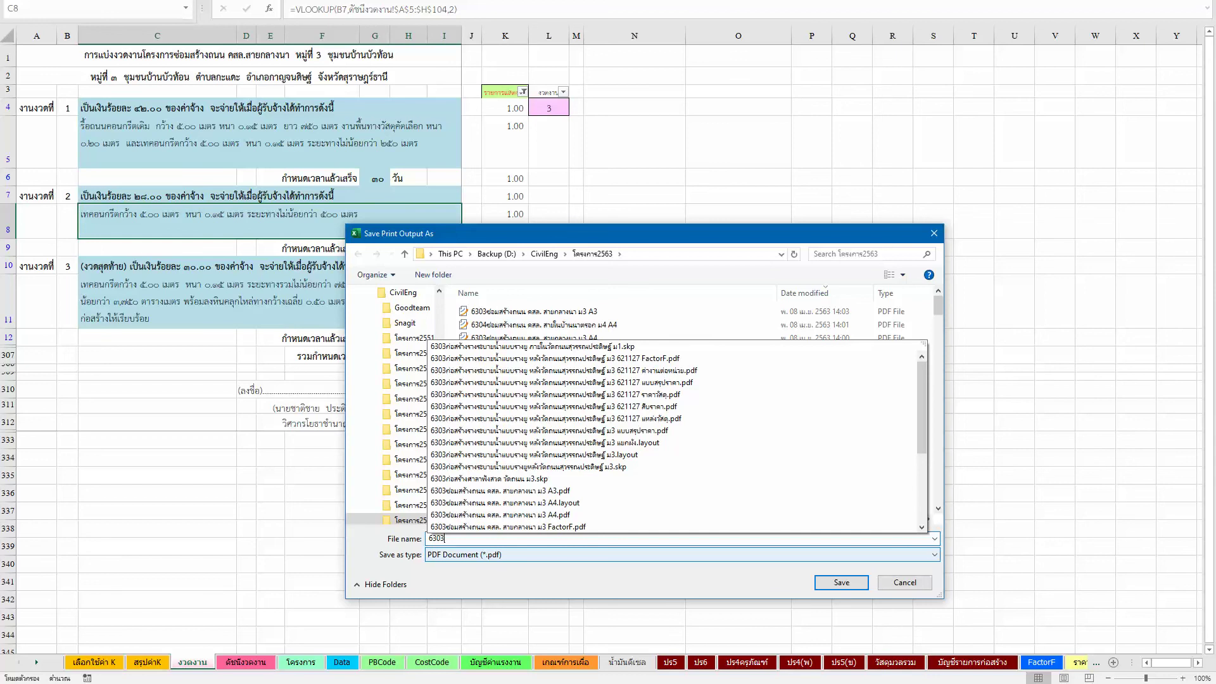
{"action": "left_click", "coordinate": [550, 491]}
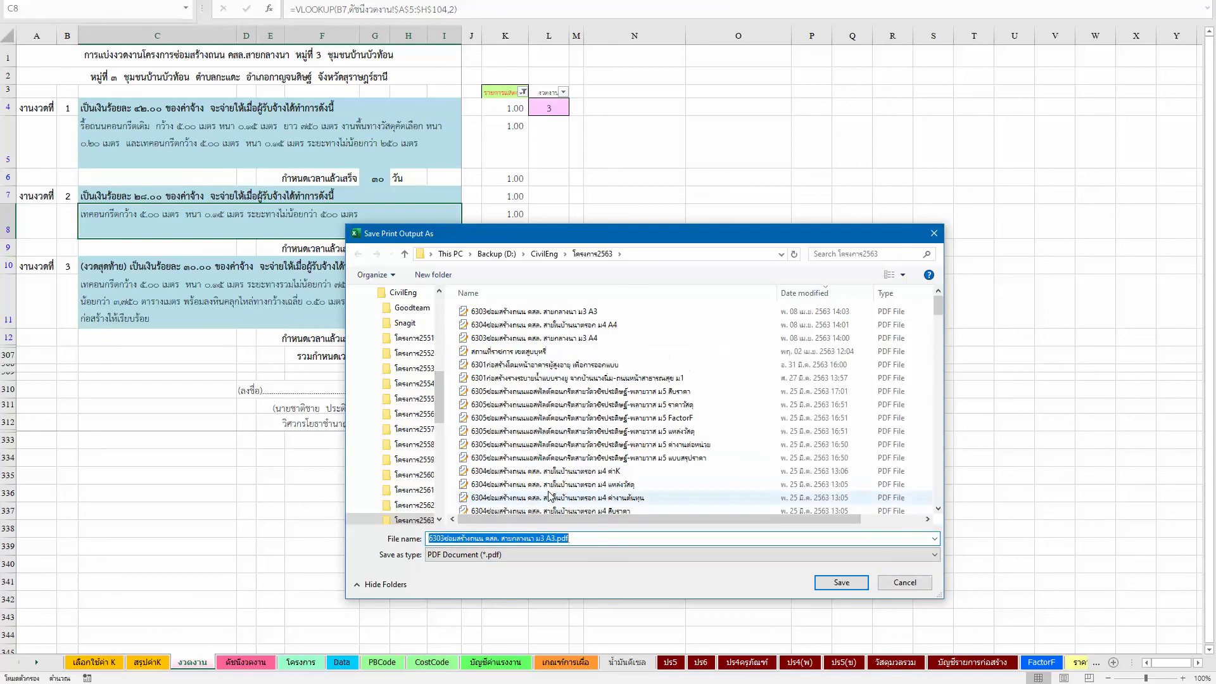
{"action": "left_click", "coordinate": [606, 537]}
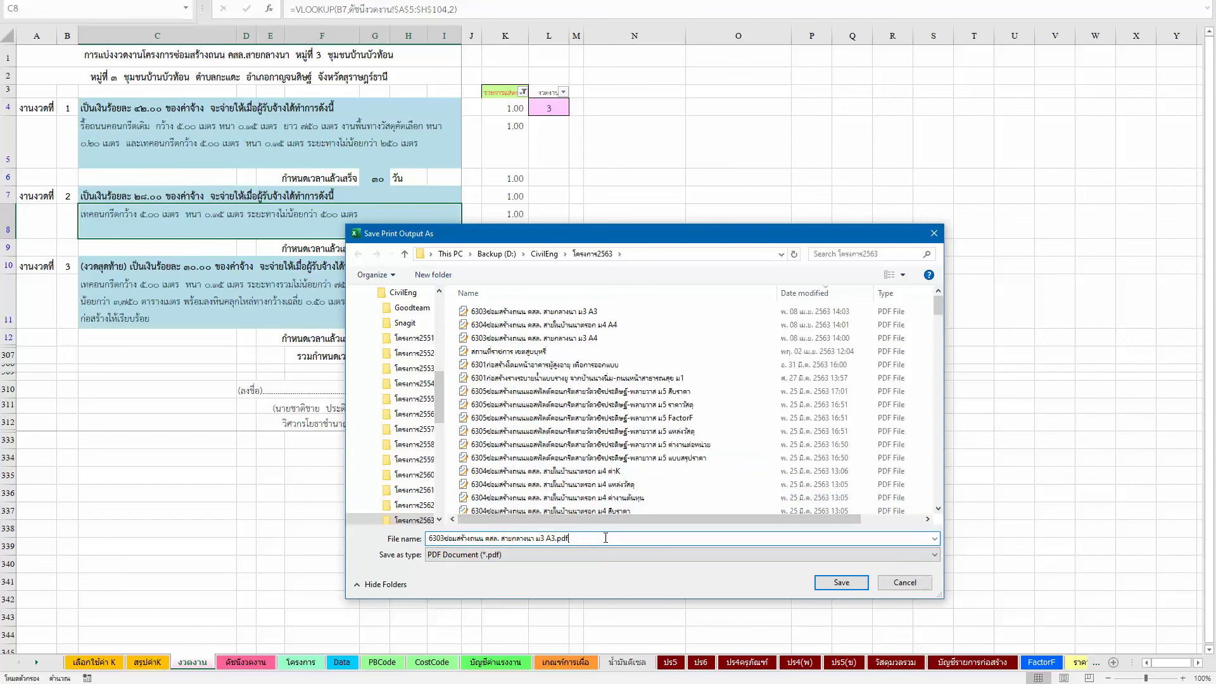
{"action": "key", "text": "BackSpace"}
{"action": "key", "text": "BackSpace"}
{"action": "key", "text": "BackSpace"}
{"action": "key", "text": "BackSpace"}
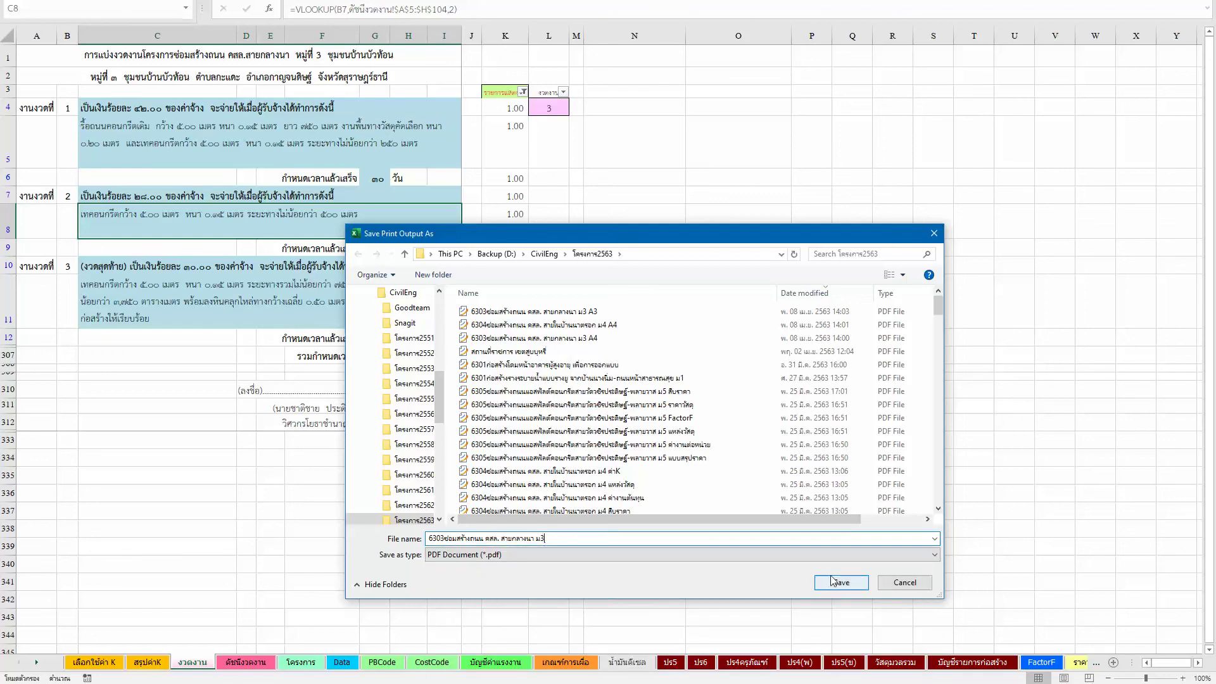
{"action": "type", "text": "ง"}
{"action": "type", "text": "วดงาน"}
{"action": "key", "text": "Return"}
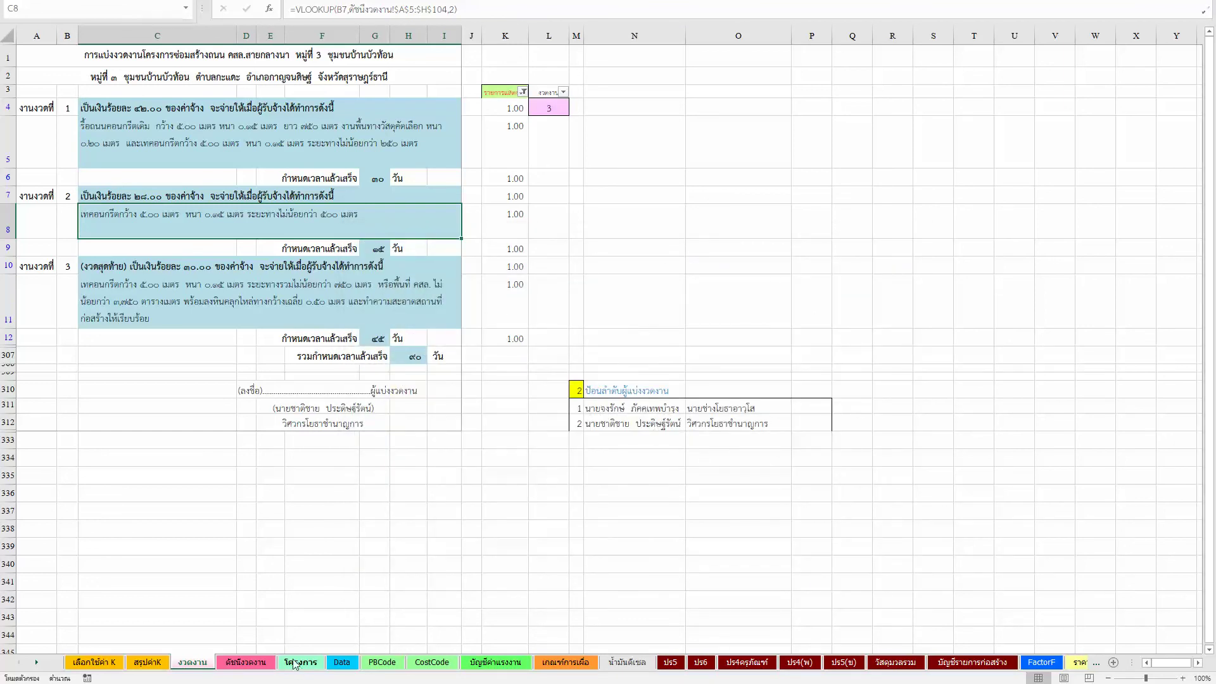
Inspect the installment percentage formulas in F5, F7 and F20 on the ดัชนีงวดงาน sheet.
{"action": "left_click", "coordinate": [244, 662]}
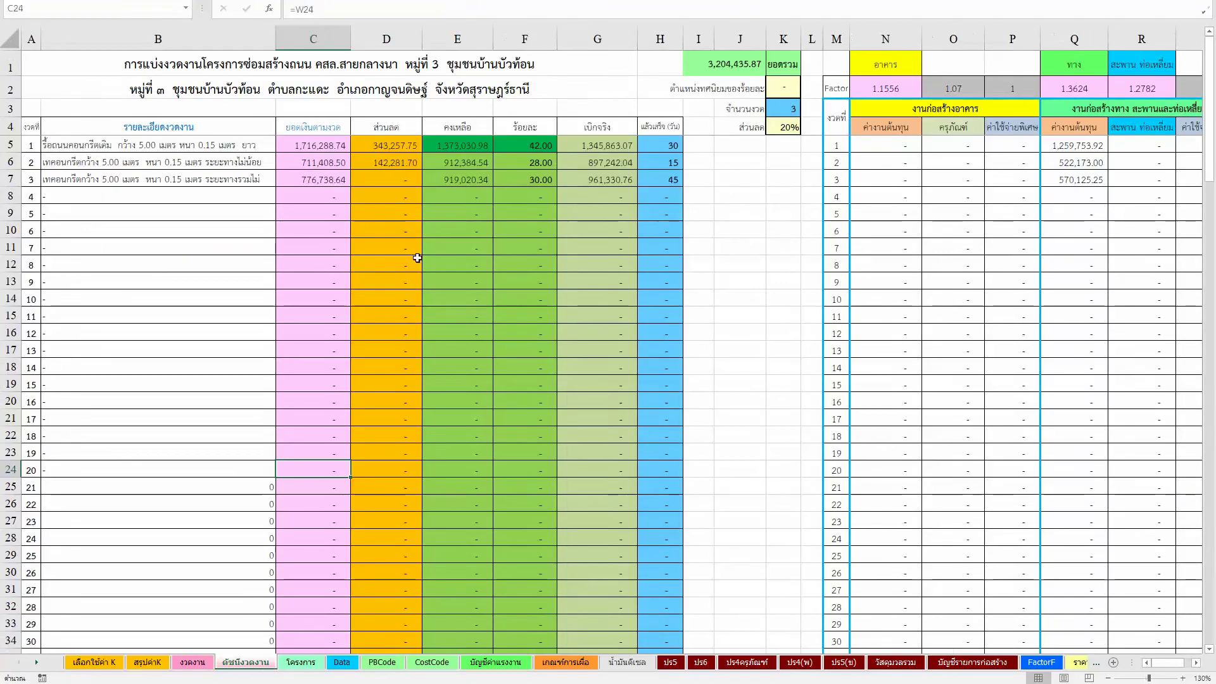
{"action": "left_click", "coordinate": [545, 145]}
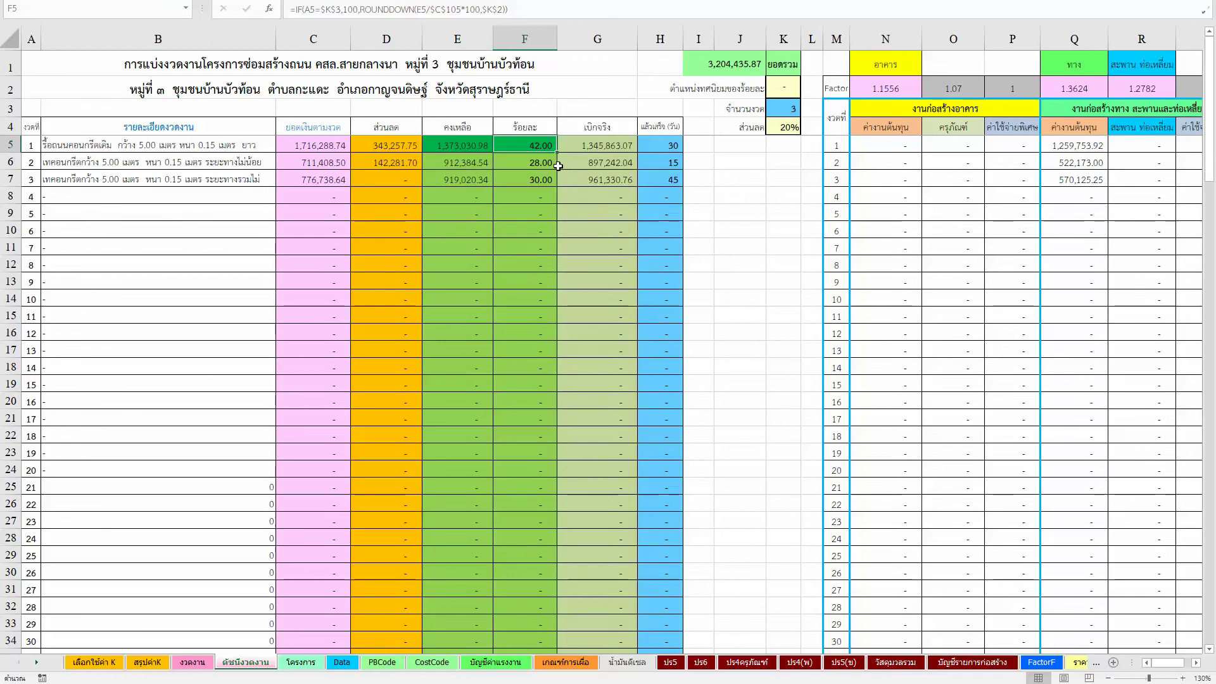
{"action": "left_click", "coordinate": [550, 163]}
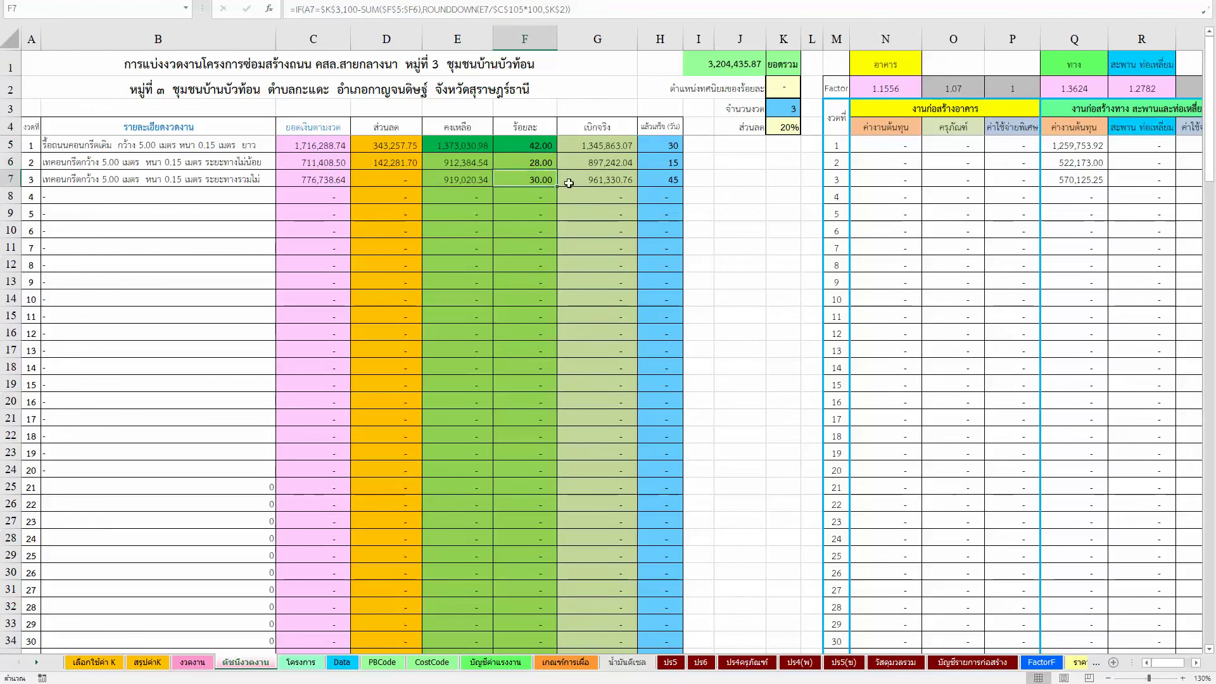
{"action": "left_click", "coordinate": [551, 180]}
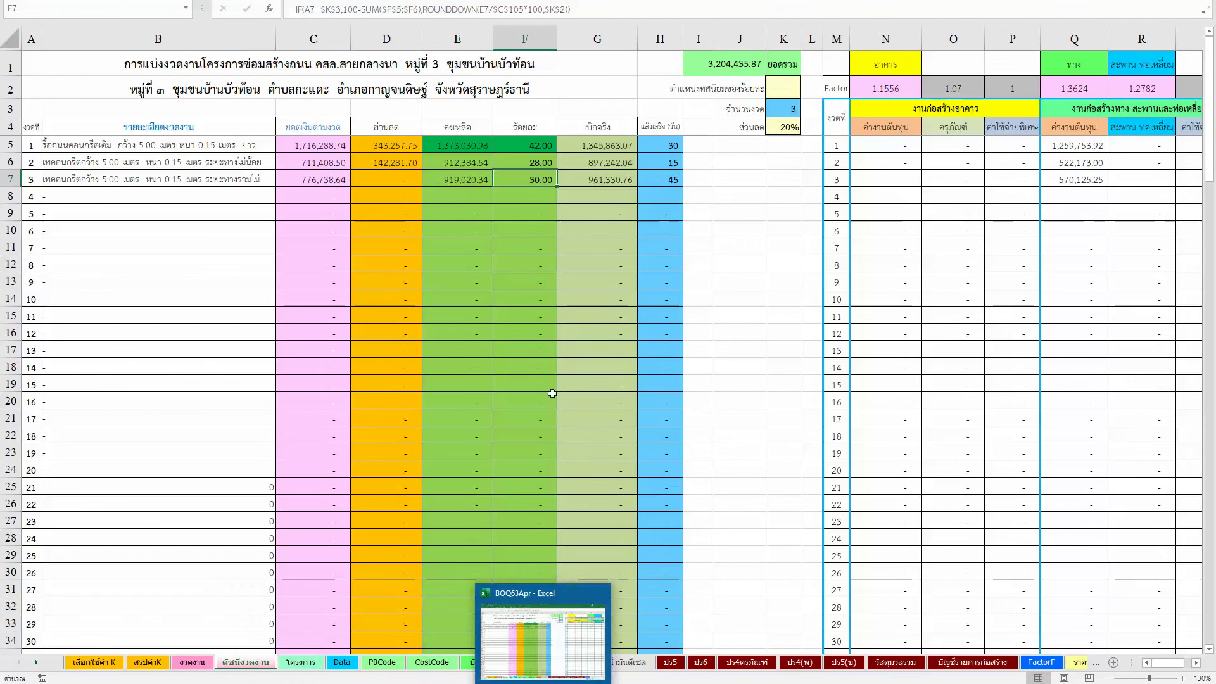
{"action": "left_click", "coordinate": [524, 402]}
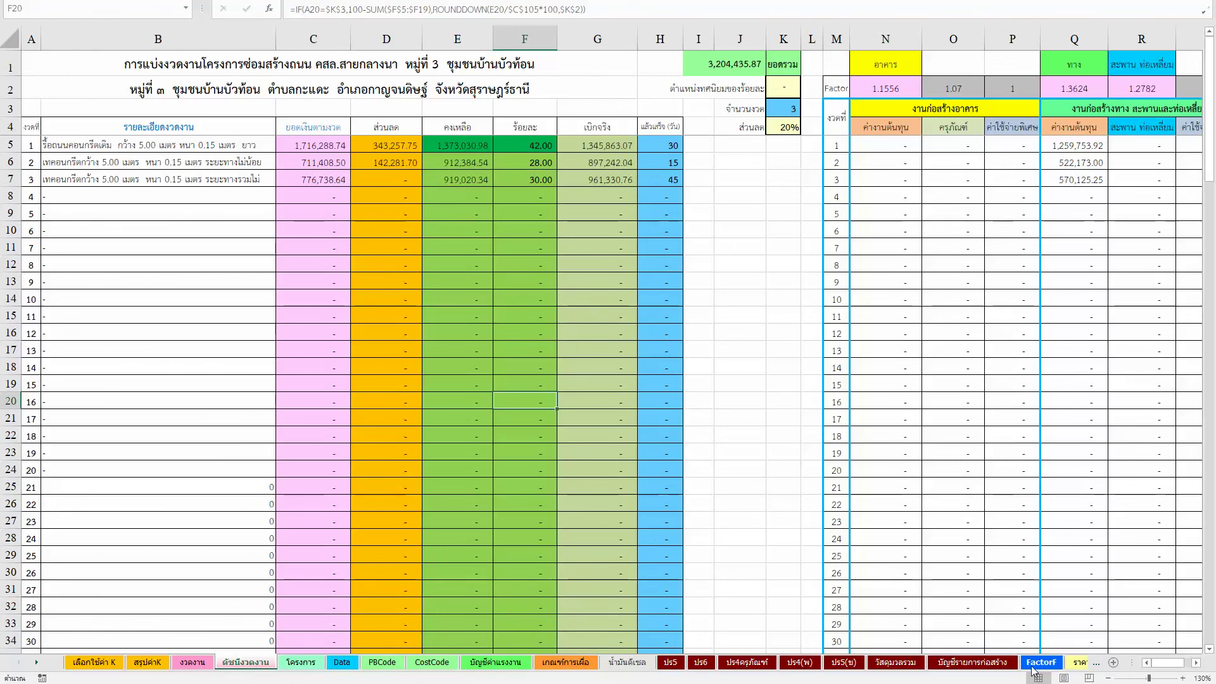
Step through the sheet tabs past P63 toward the งานทาง sheet.
{"action": "left_click", "coordinate": [1082, 665]}
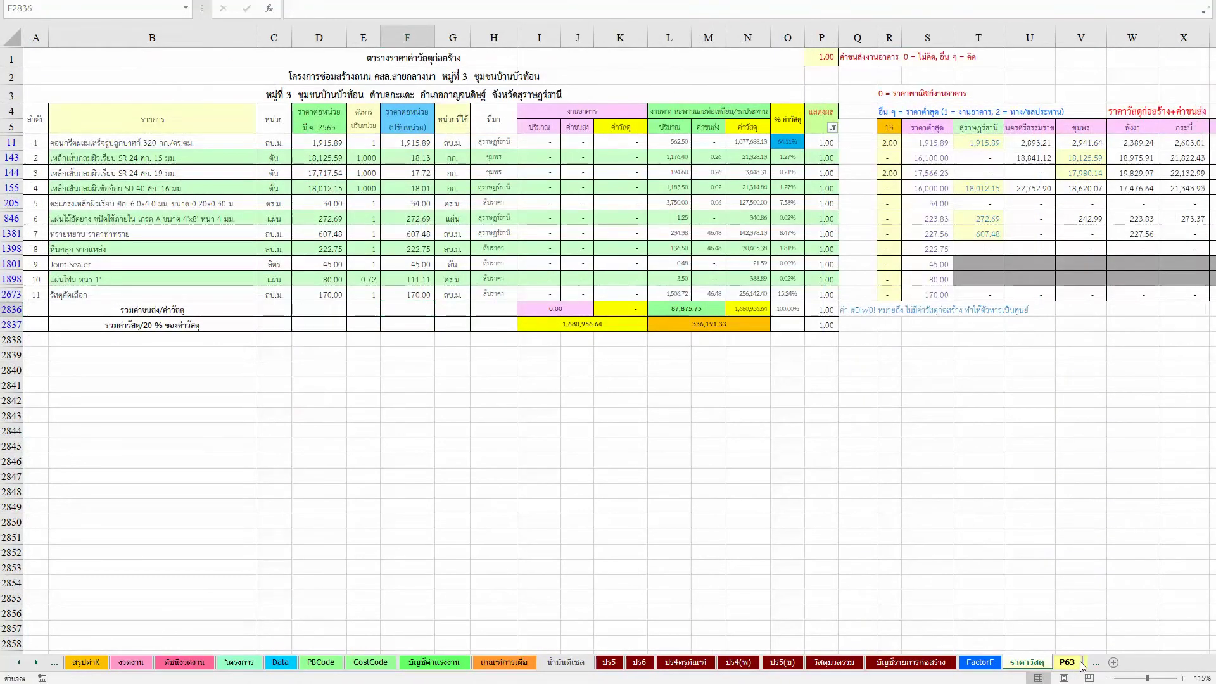
{"action": "left_click", "coordinate": [1081, 665]}
{"action": "left_click", "coordinate": [1081, 665]}
{"action": "left_click", "coordinate": [1081, 665]}
Step through the sheets to PBCode, check the project-match formulas in O8207 and O8209, then go to Data.
{"action": "left_click", "coordinate": [1081, 665]}
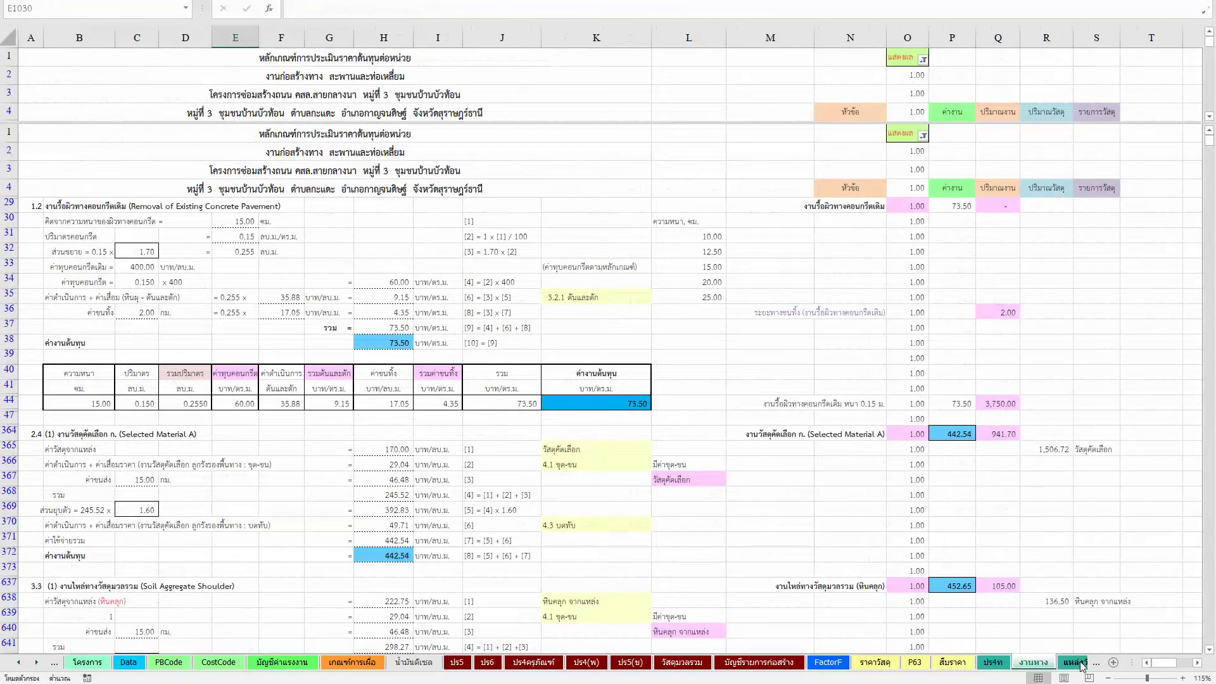
{"action": "key", "text": "ctrl+Page_Up"}
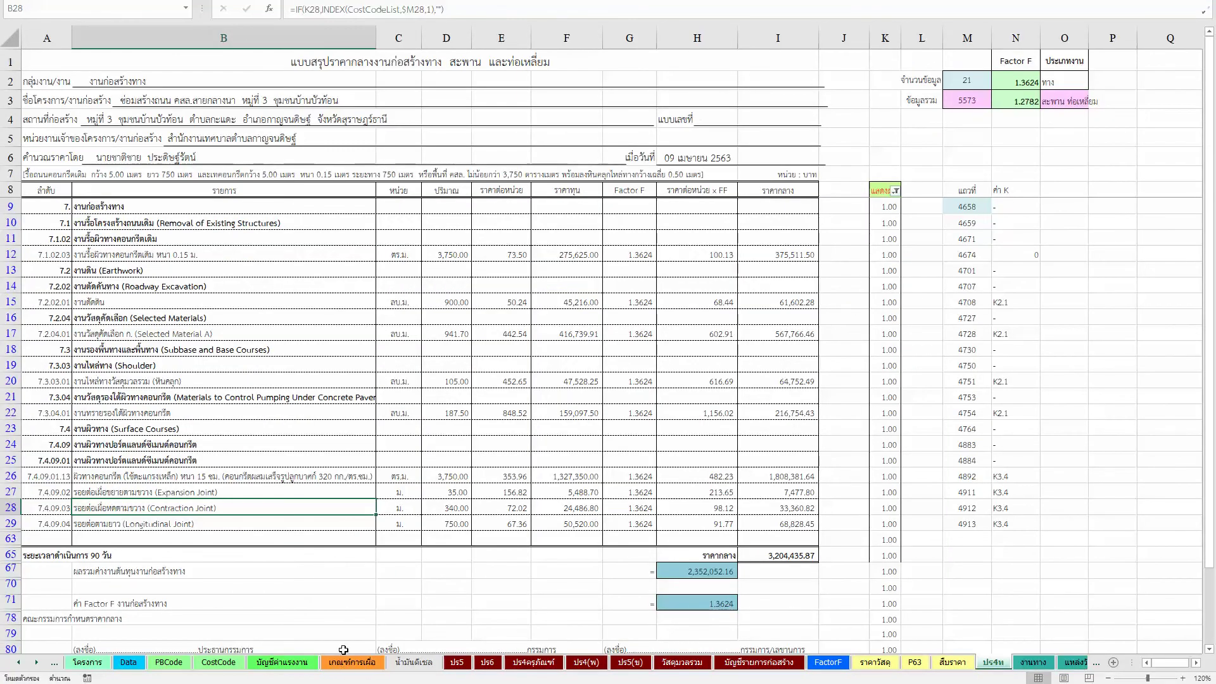
{"action": "left_click", "coordinate": [360, 662]}
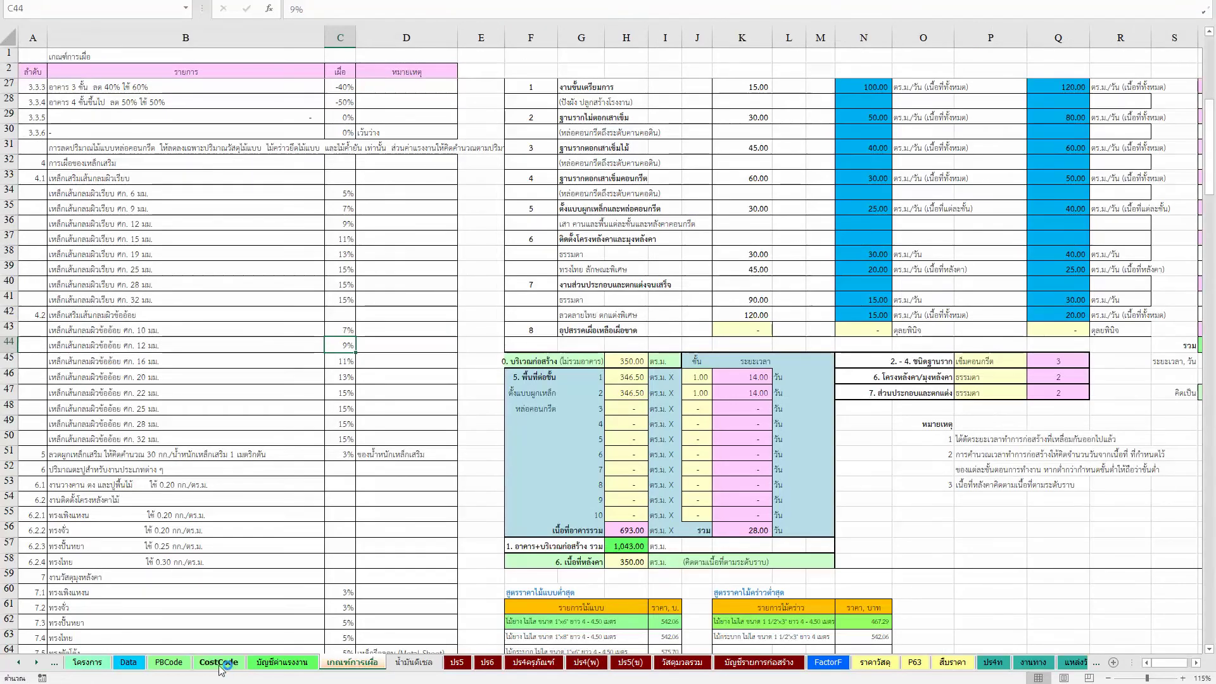
{"action": "left_click", "coordinate": [219, 662]}
{"action": "left_click", "coordinate": [170, 662]}
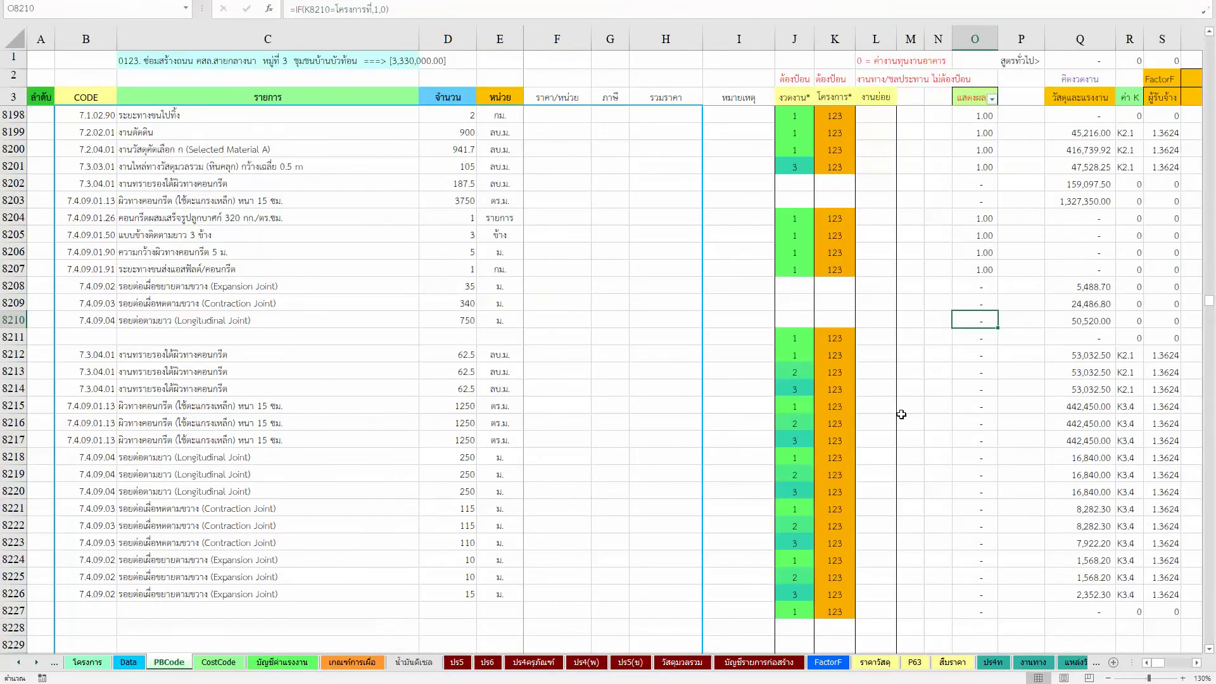
{"action": "left_click", "coordinate": [991, 269]}
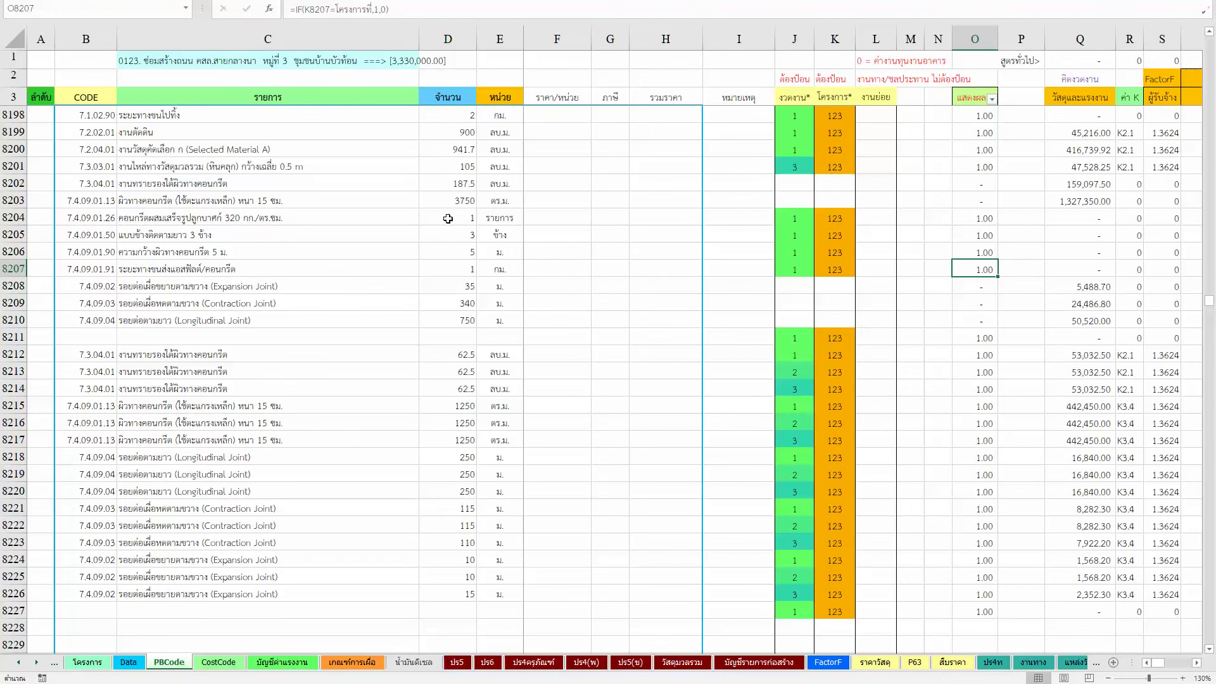
{"action": "left_click", "coordinate": [972, 297]}
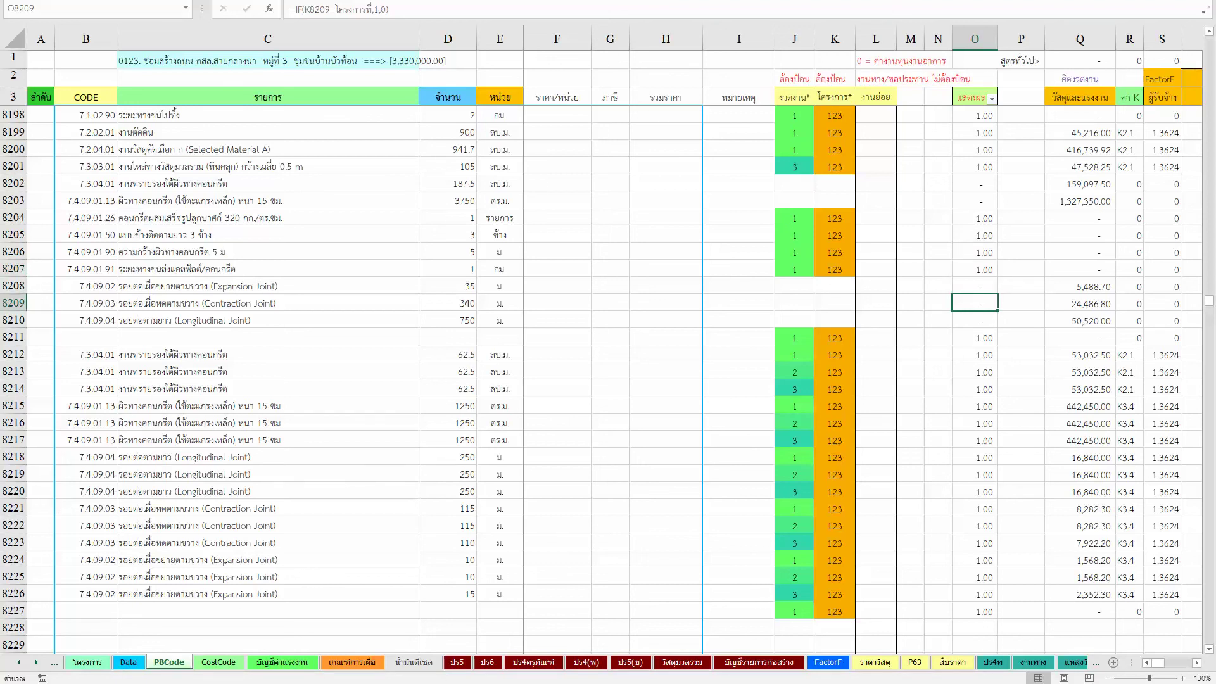
{"action": "left_click", "coordinate": [130, 664]}
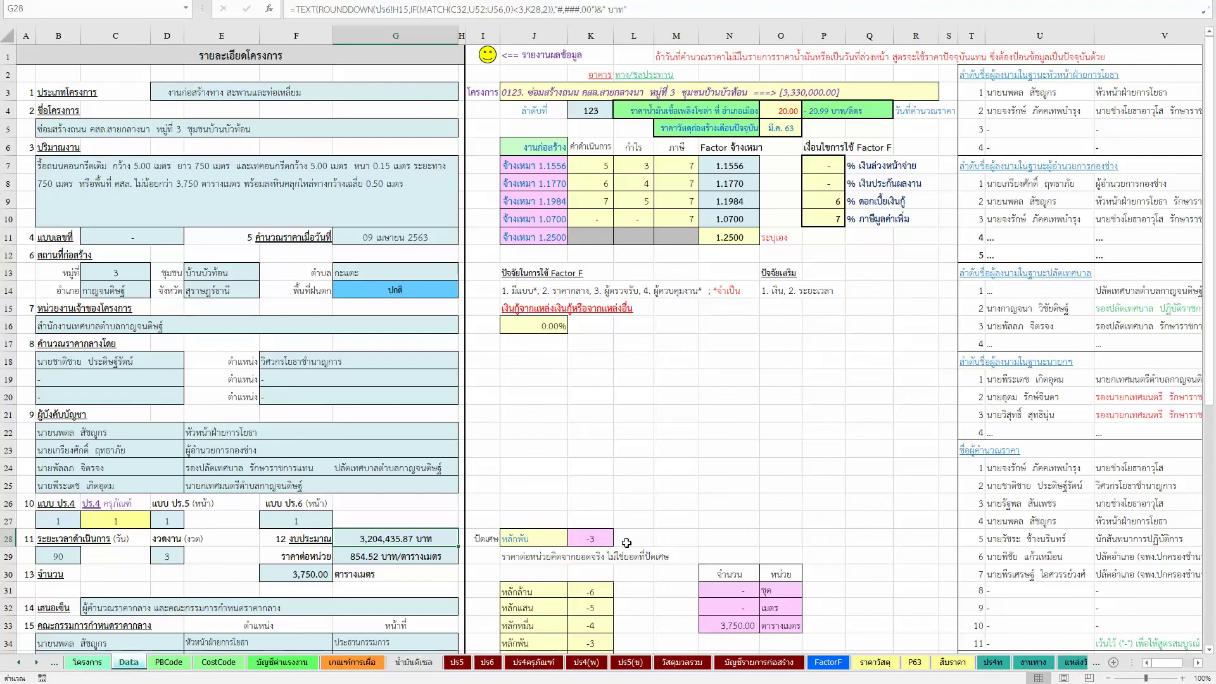
Click through several cells on the Data sheet, then return via CostCode to PBCode.
{"action": "left_click", "coordinate": [646, 469]}
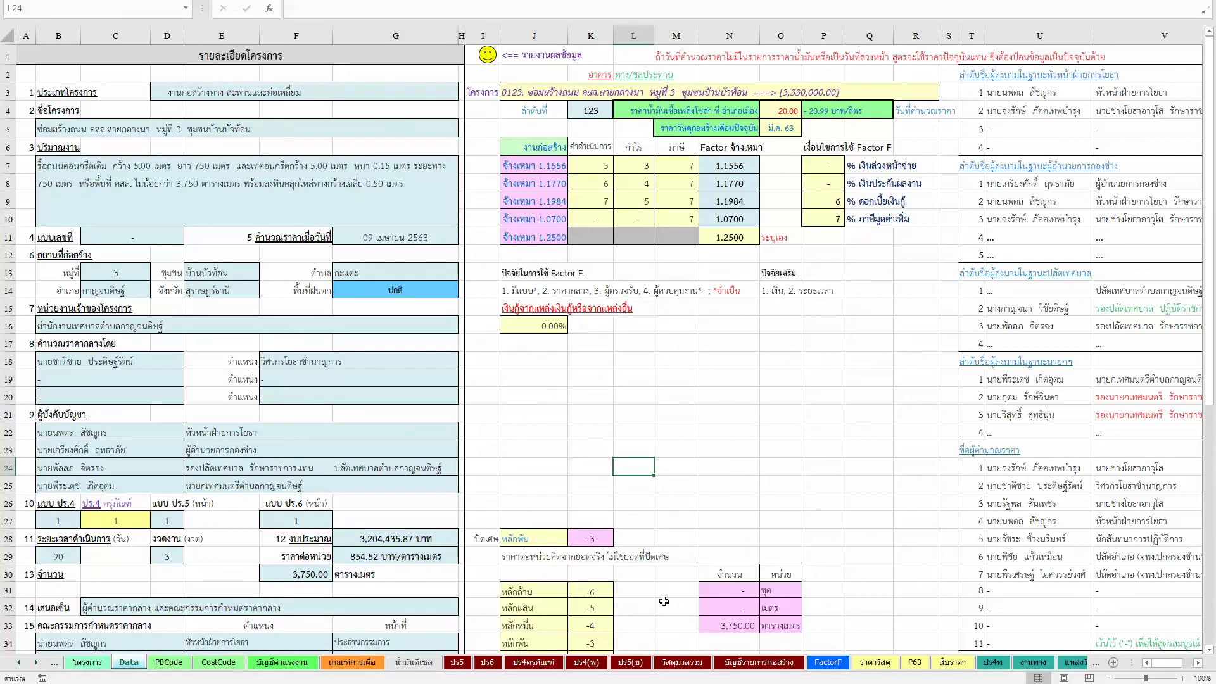
{"action": "left_click", "coordinate": [674, 426]}
{"action": "left_click", "coordinate": [583, 419]}
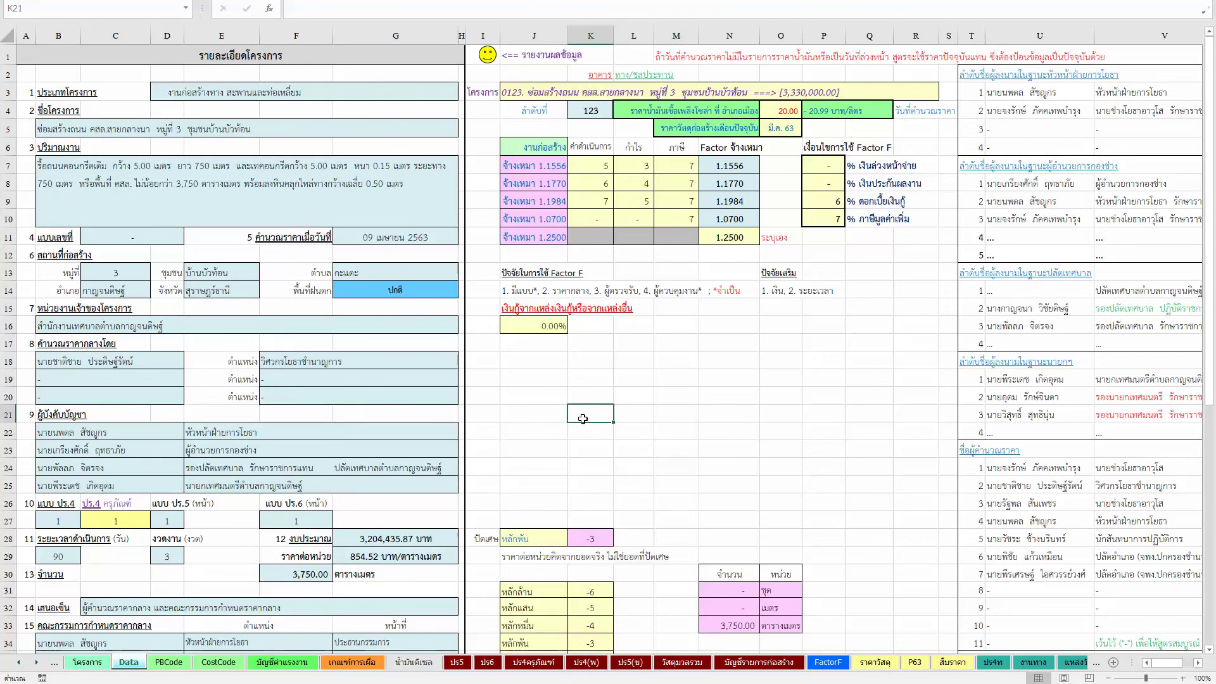
{"action": "left_click", "coordinate": [537, 419]}
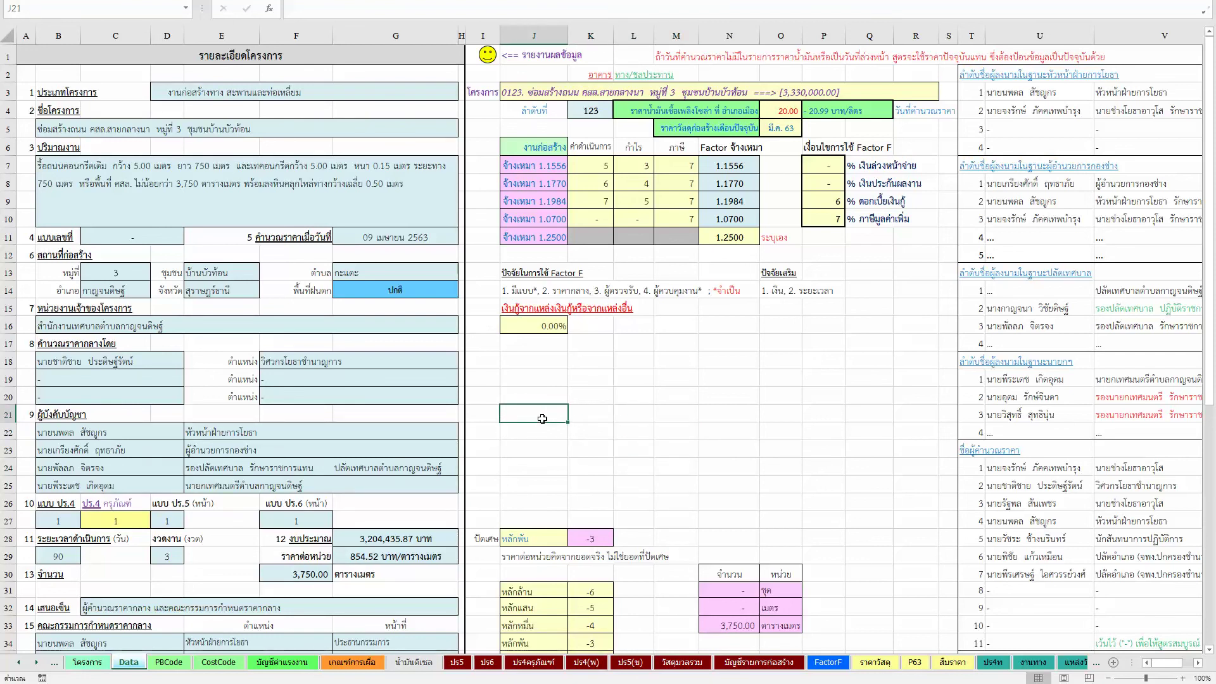
{"action": "left_click", "coordinate": [573, 418]}
{"action": "left_click", "coordinate": [645, 432]}
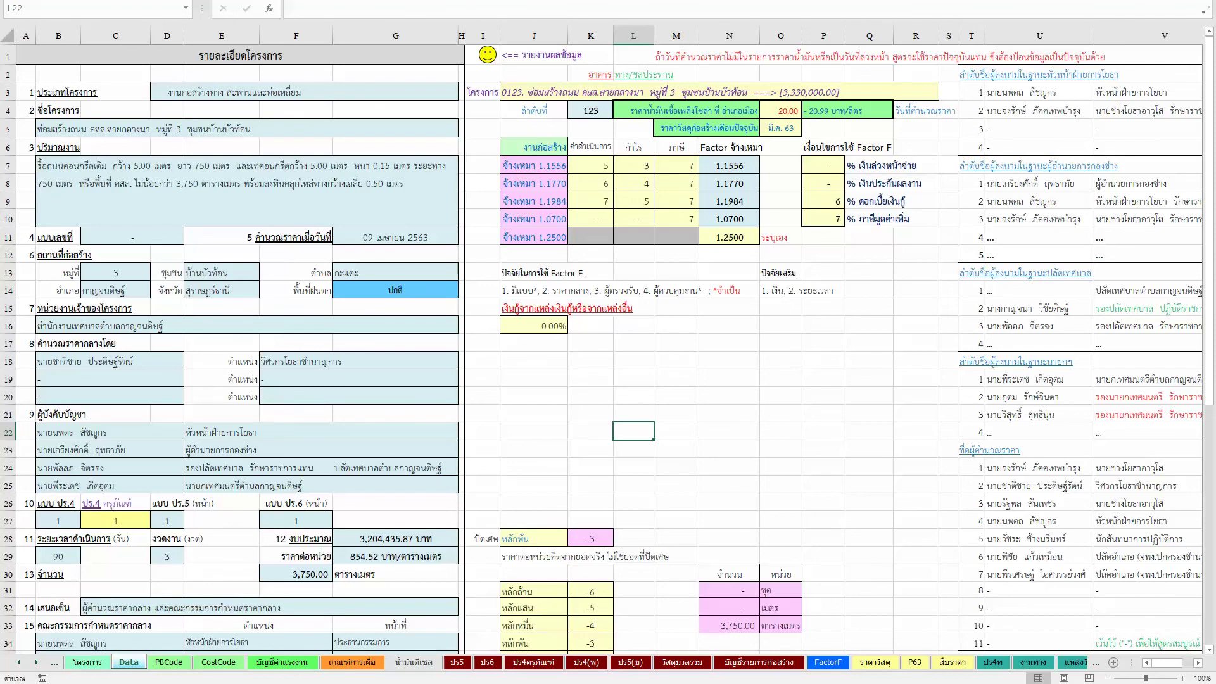
{"action": "left_click", "coordinate": [219, 662]}
{"action": "left_click", "coordinate": [166, 662]}
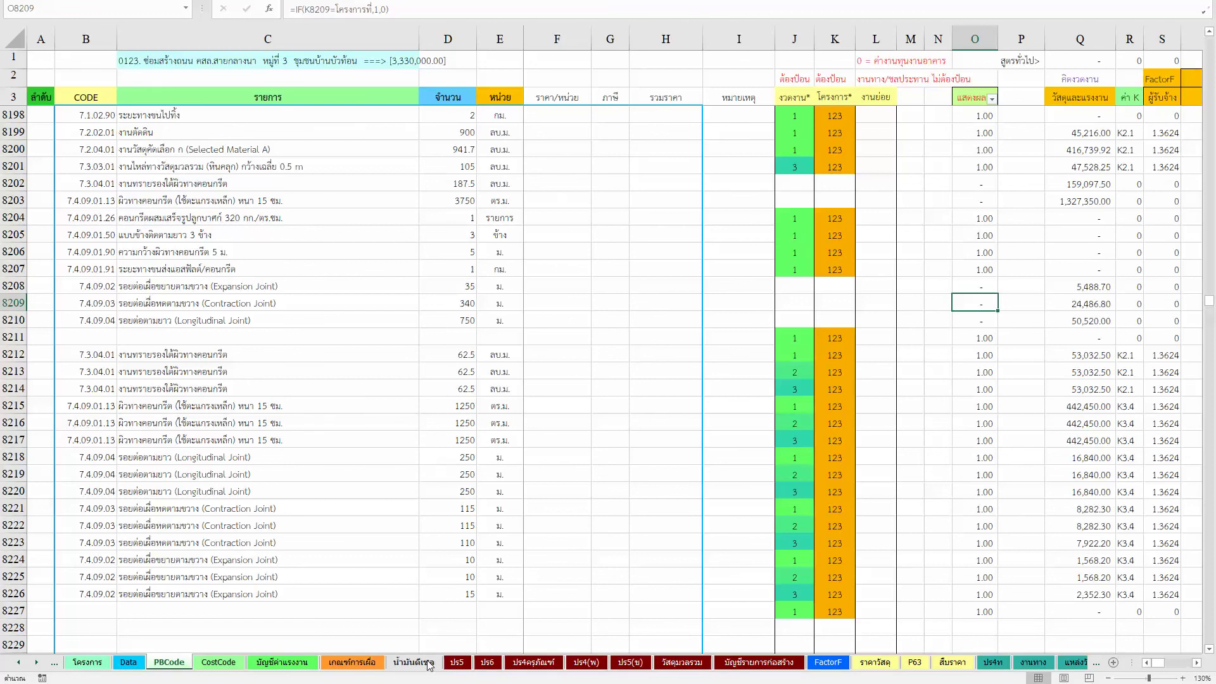
{"action": "left_click", "coordinate": [802, 356]}
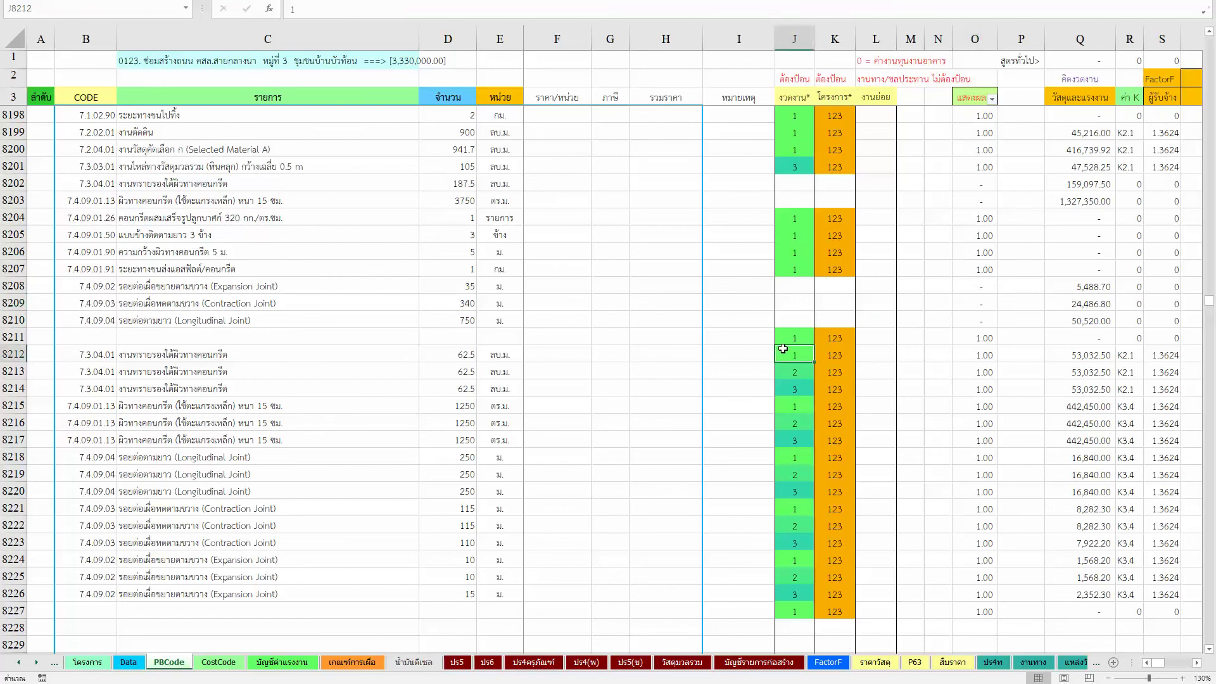
{"action": "left_click", "coordinate": [811, 372]}
{"action": "key", "text": "Down"}
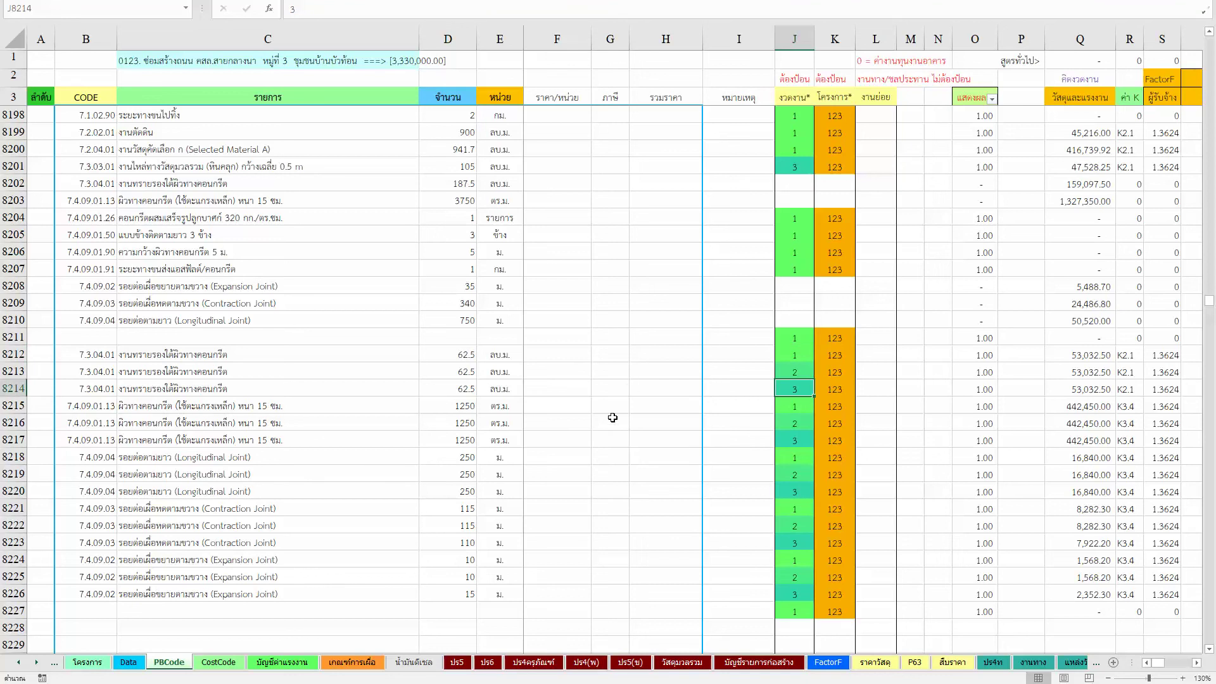
{"action": "left_click", "coordinate": [472, 524]}
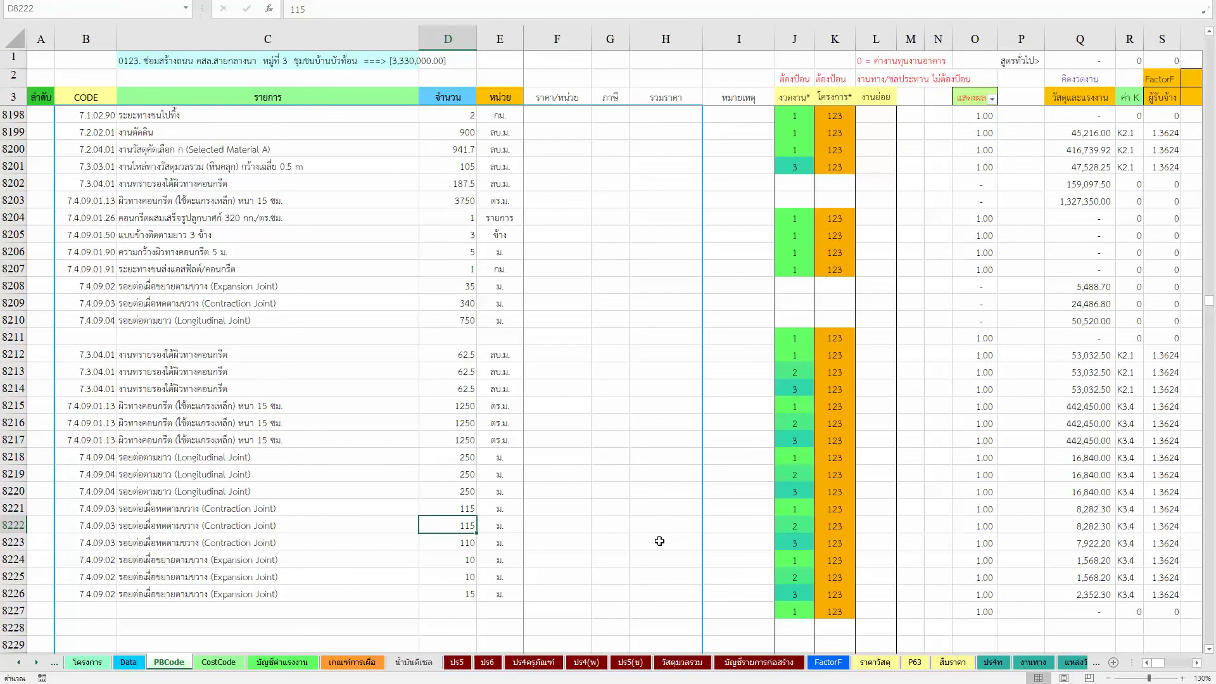
{"action": "left_click", "coordinate": [807, 503]}
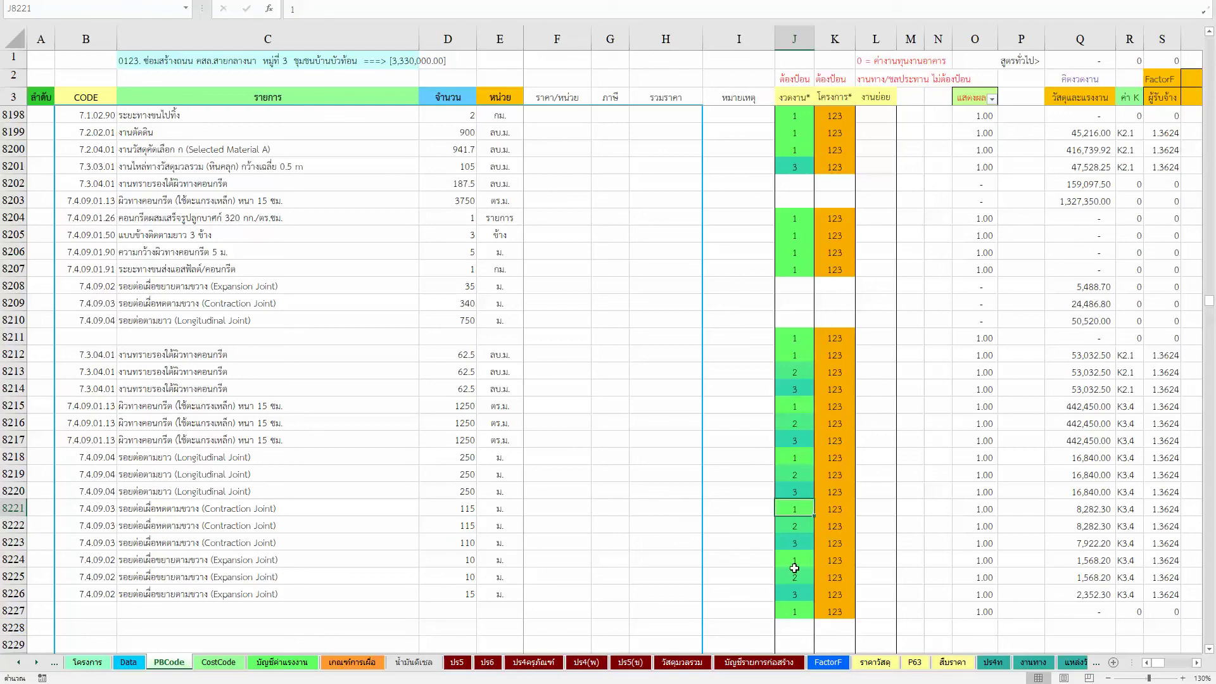
{"action": "left_click_drag", "start_coordinate": [793, 612], "coordinate": [841, 611]}
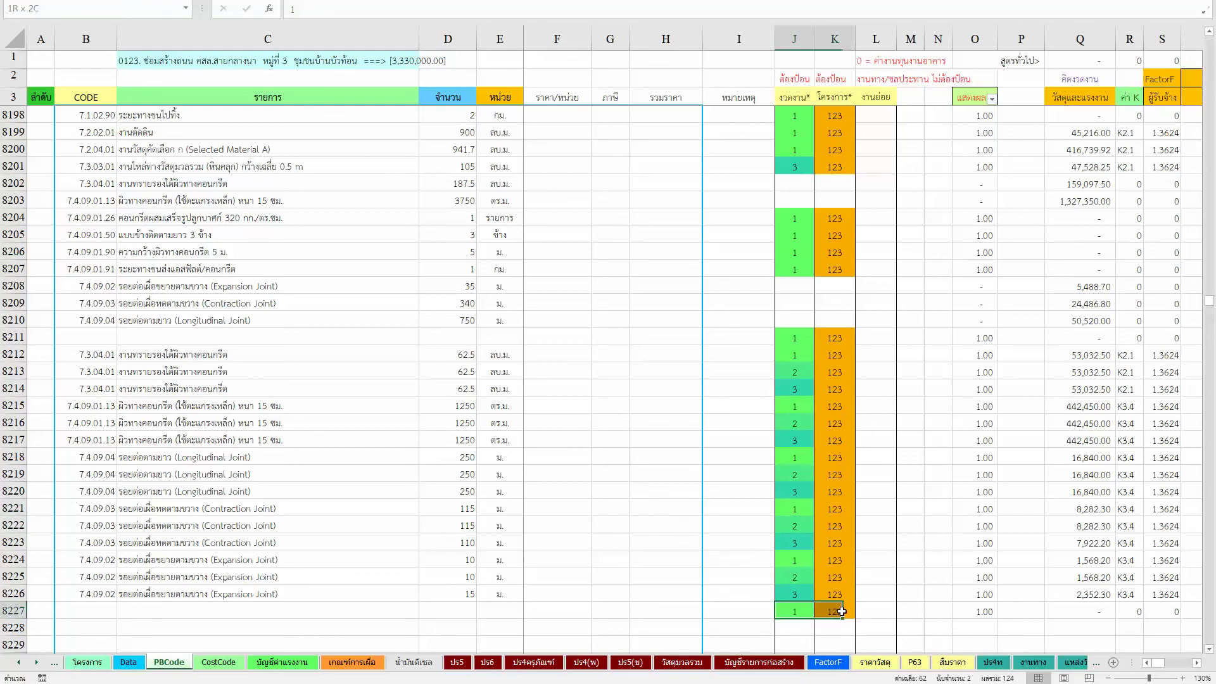
{"action": "key", "text": "ctrl+shift+Right"}
{"action": "key", "text": "ctrl+shift+Right"}
{"action": "key", "text": "ctrl+shift+Right"}
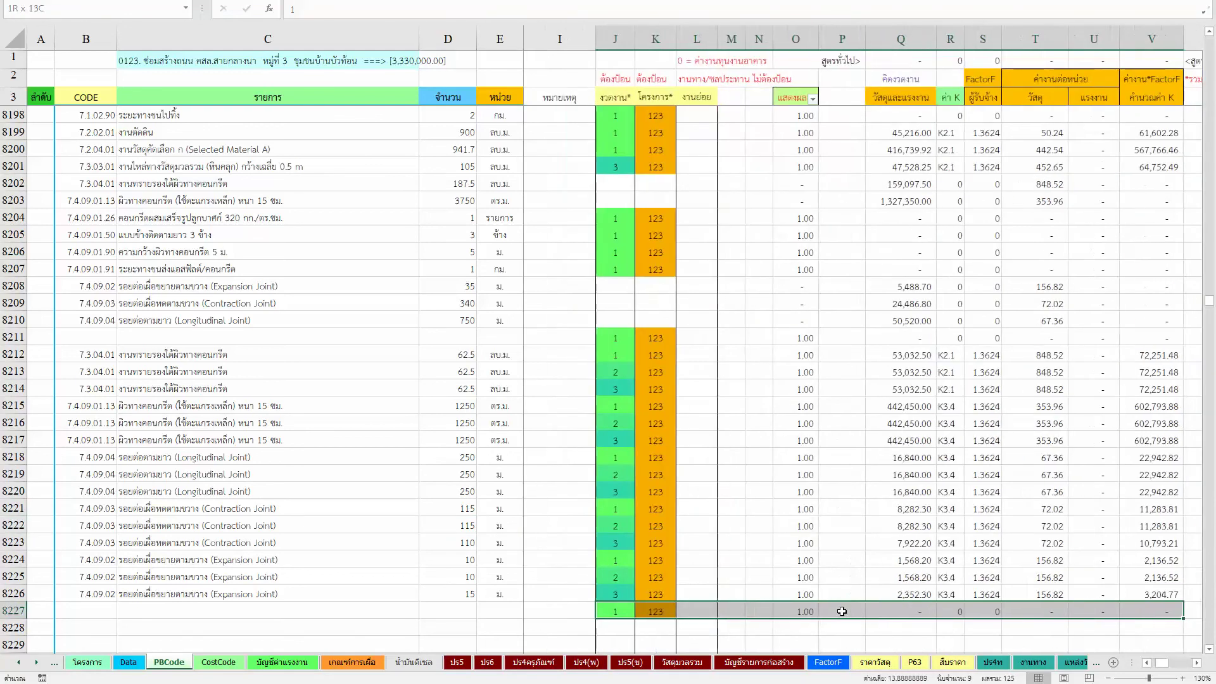
{"action": "key", "text": "Delete"}
{"action": "key", "text": "Left"}
{"action": "key", "text": "Left"}
{"action": "key", "text": "Left"}
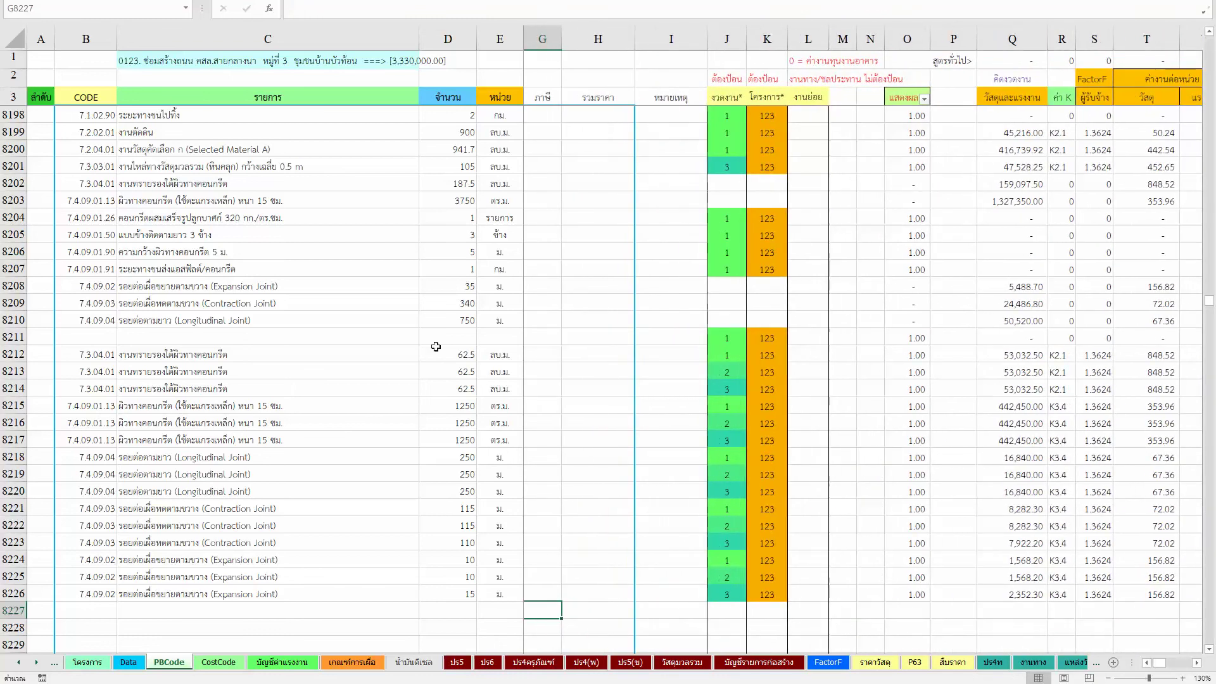
{"action": "left_click", "coordinate": [194, 326]}
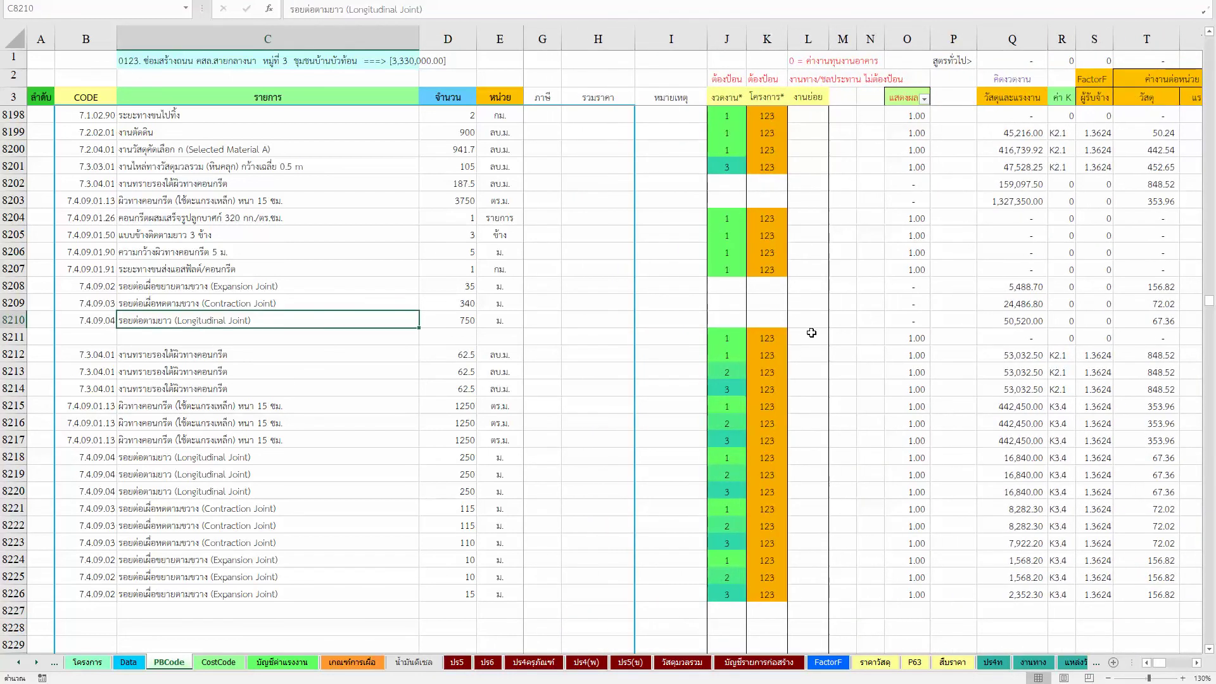
{"action": "key", "text": "Right"}
{"action": "key", "text": "Right"}
{"action": "key", "text": "Right"}
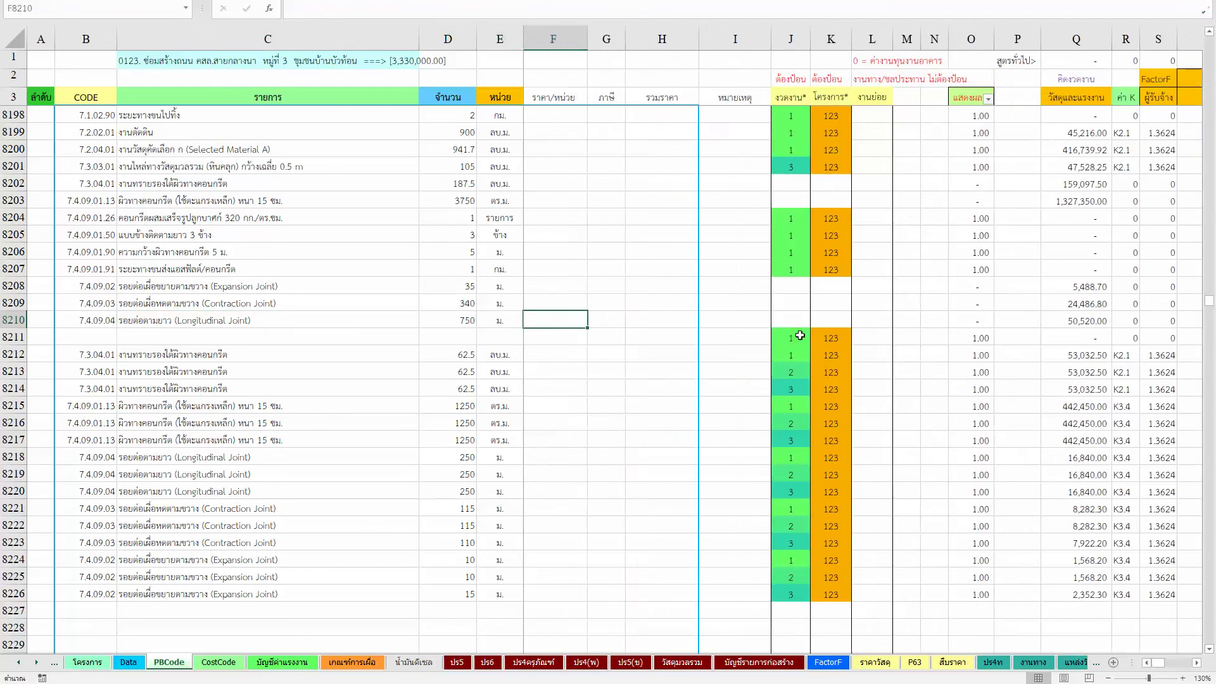
{"action": "key", "text": "Right"}
{"action": "key", "text": "Right"}
{"action": "key", "text": "Right"}
{"action": "key", "text": "Right"}
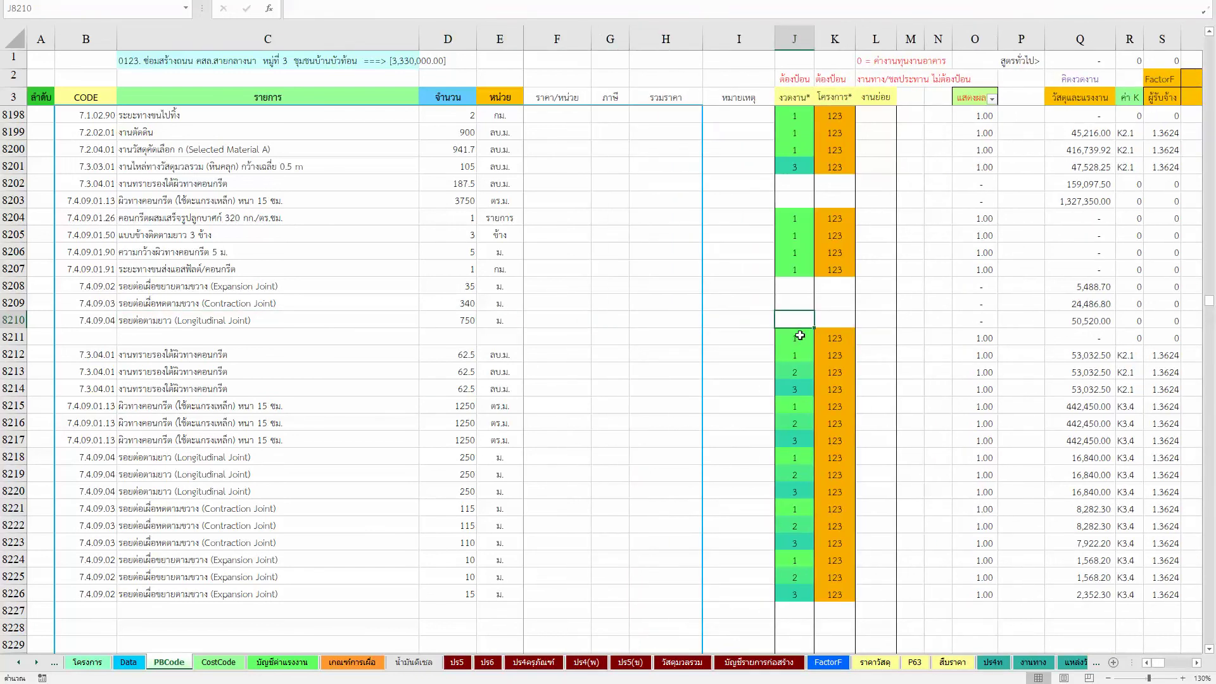
{"action": "key", "text": "Right"}
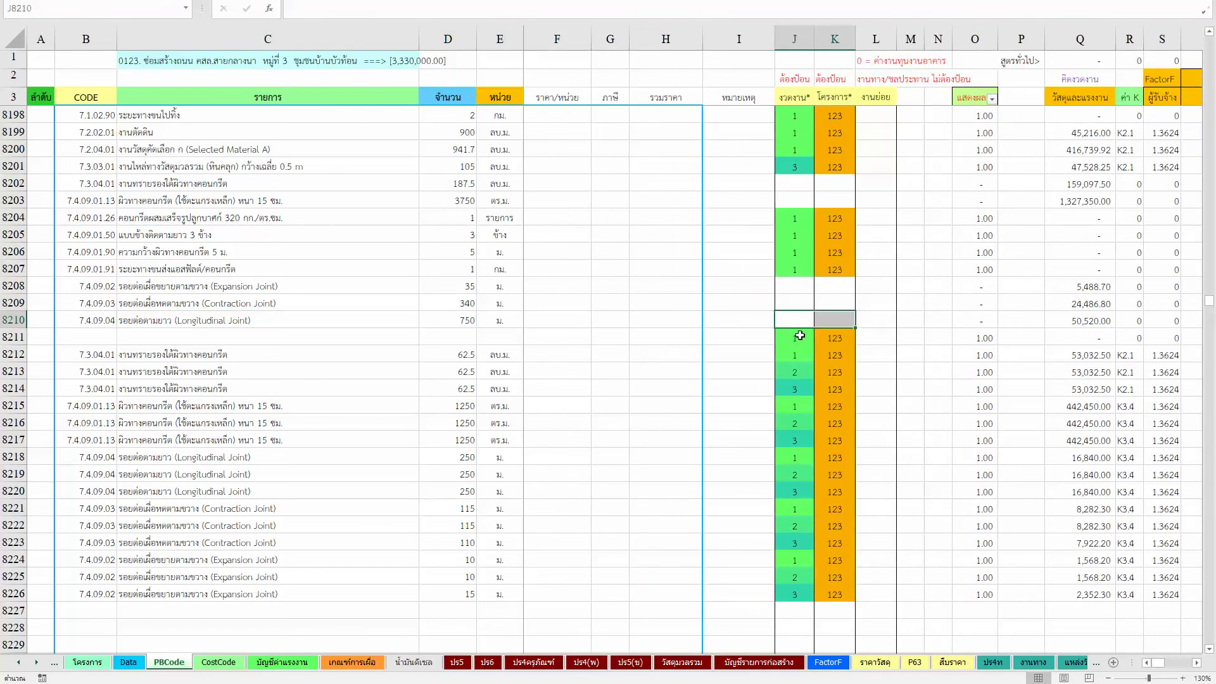
{"action": "key", "text": "Left"}
{"action": "type", "text": "3"}
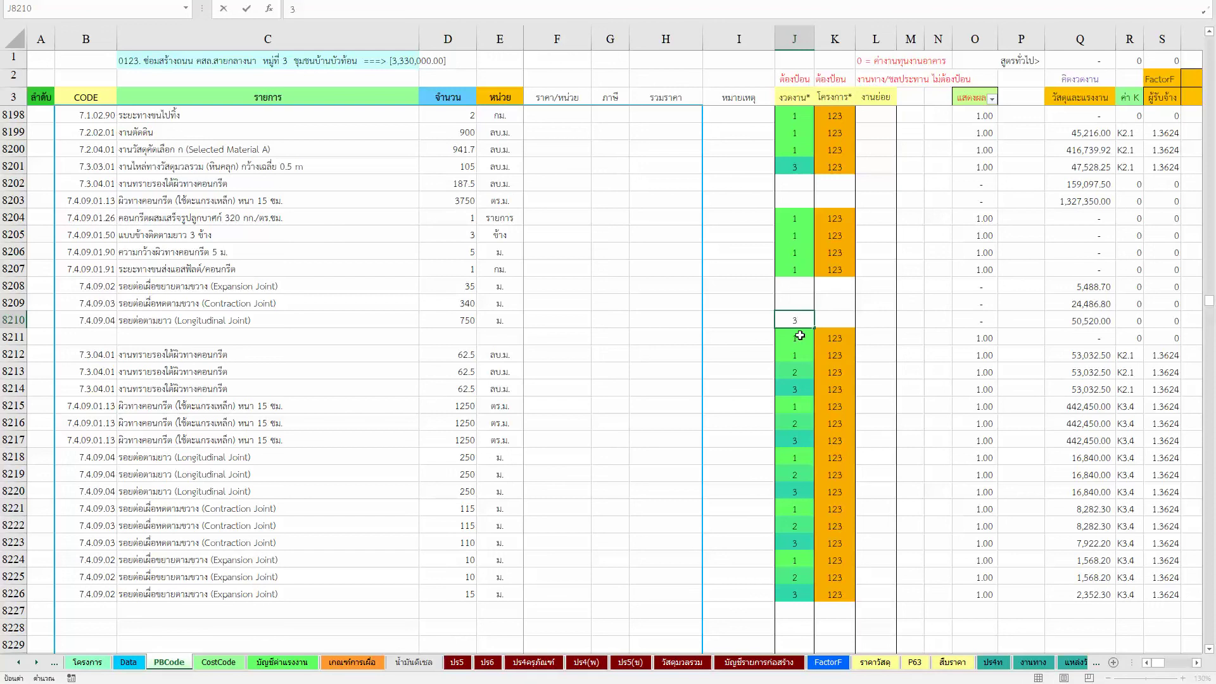
{"action": "key", "text": "Right"}
{"action": "type", "text": "1"}
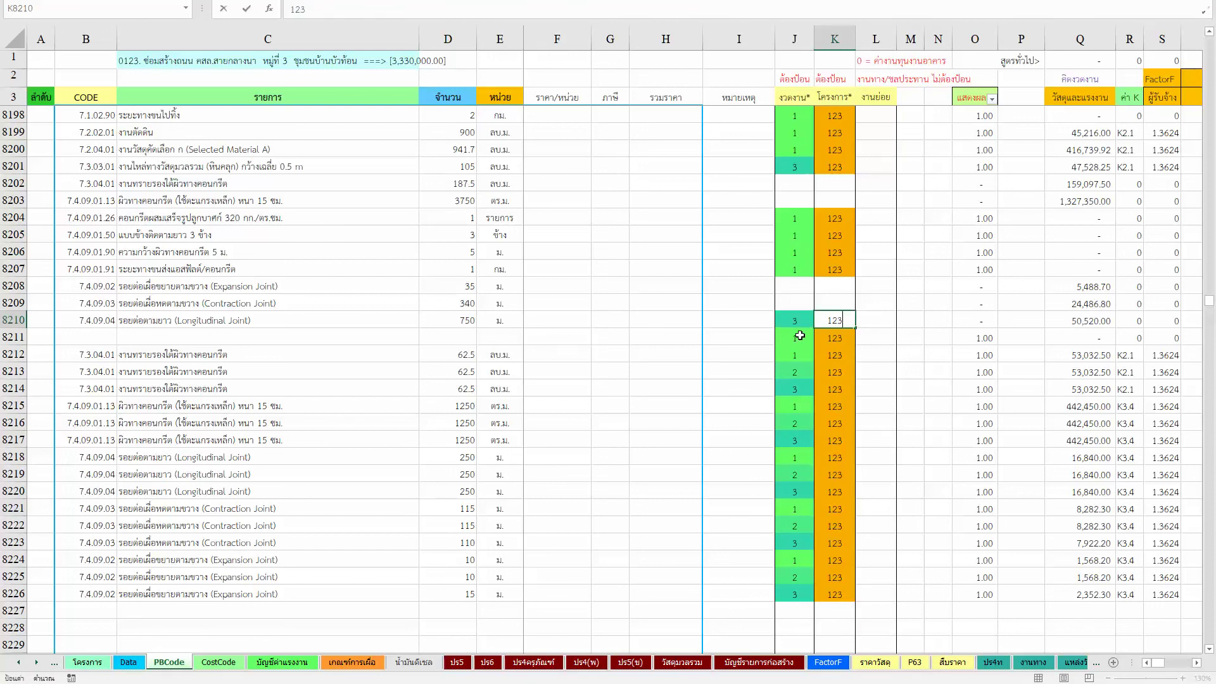
{"action": "key", "text": "Right"}
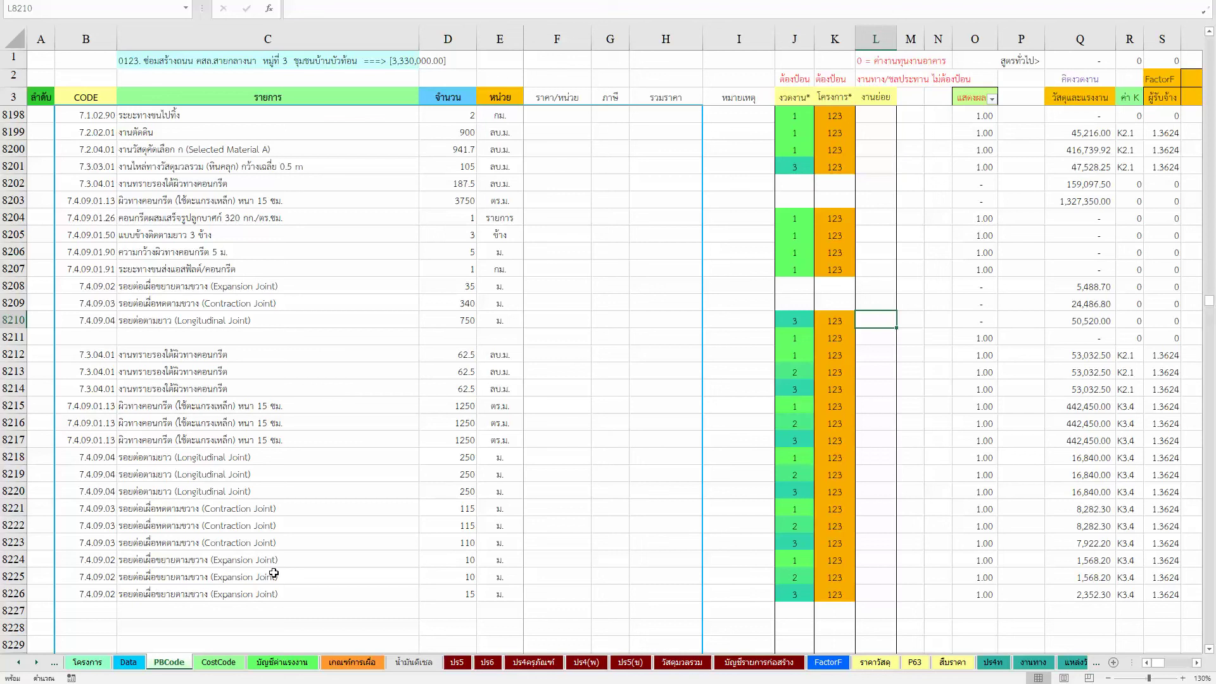
{"action": "left_click", "coordinate": [803, 318]}
{"action": "key", "text": "shift+Right"}
{"action": "key", "text": "Delete"}
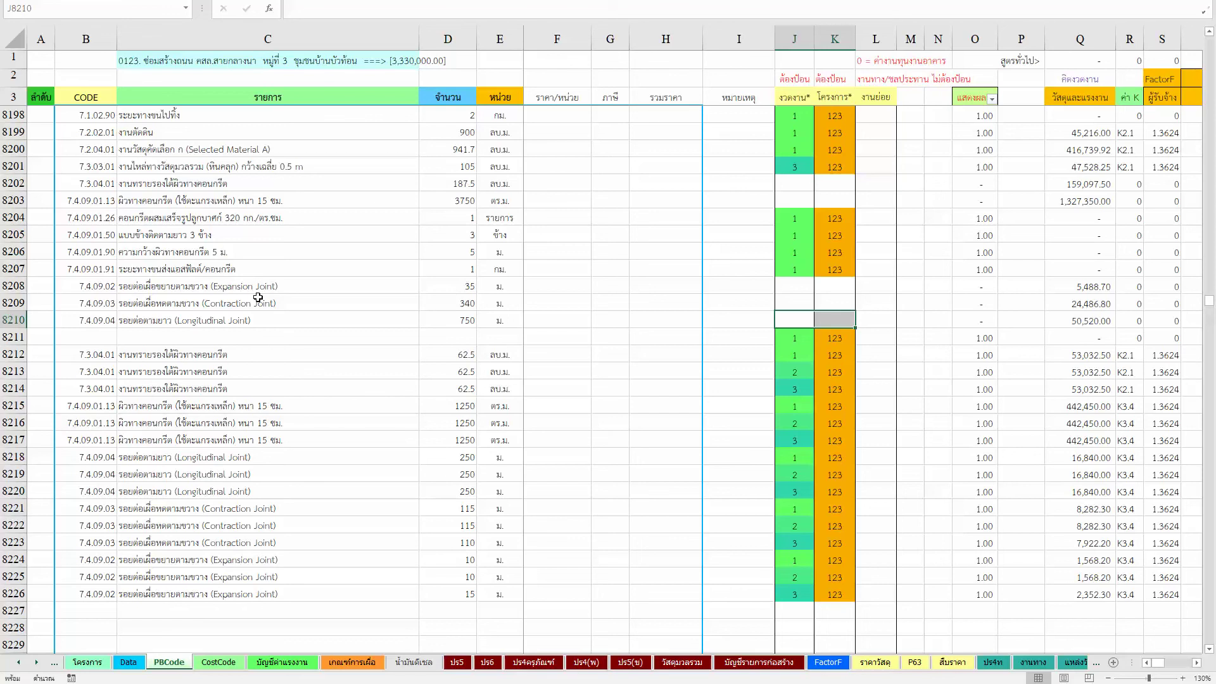
{"action": "left_click", "coordinate": [257, 297]}
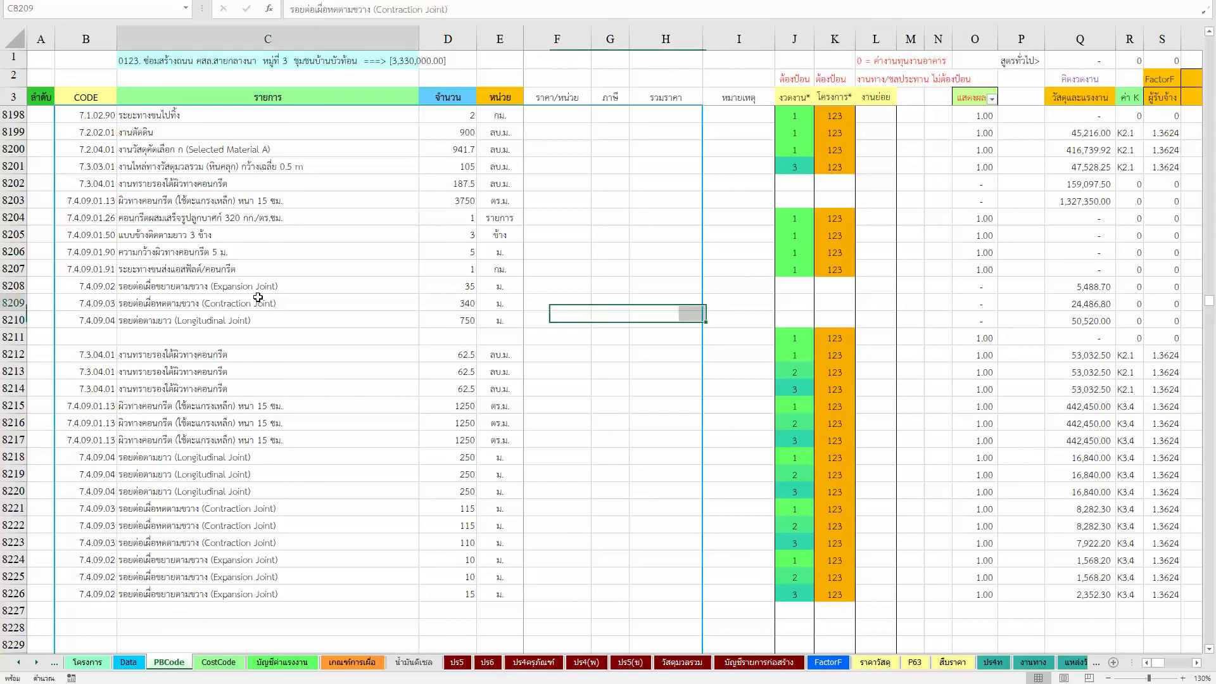
{"action": "left_click", "coordinate": [182, 271]}
{"action": "key", "text": "Up"}
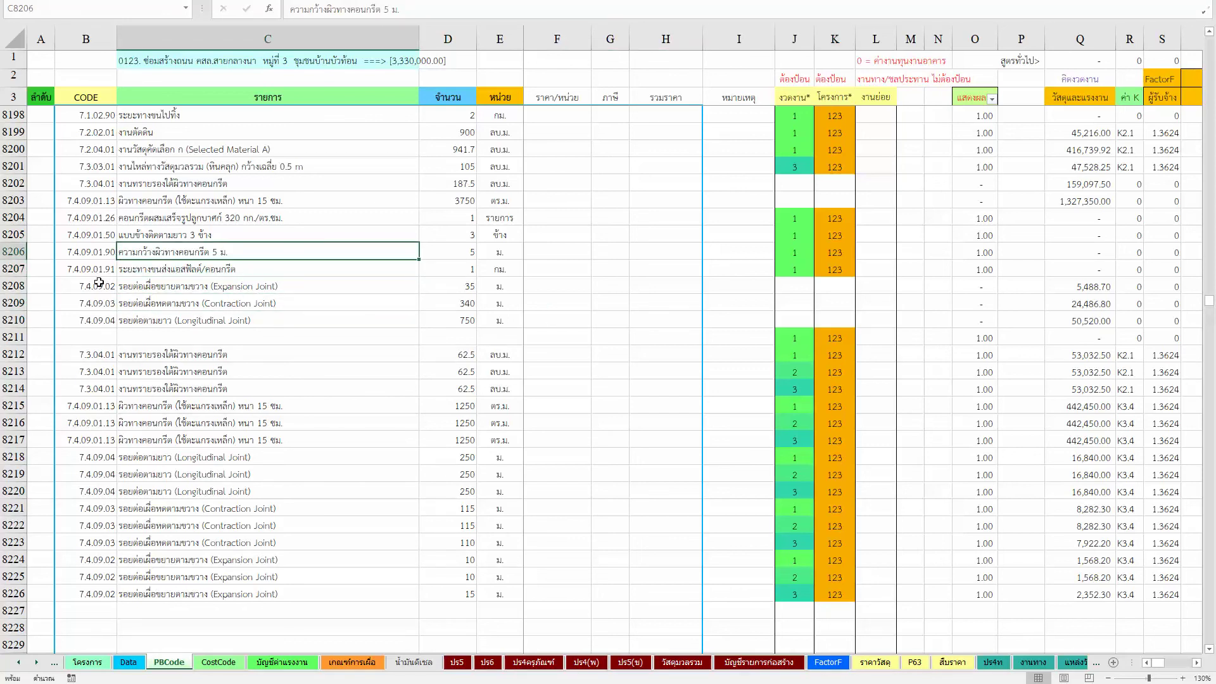
{"action": "scroll", "coordinate": [137, 301], "scroll_direction": "up", "scroll_amount": 1}
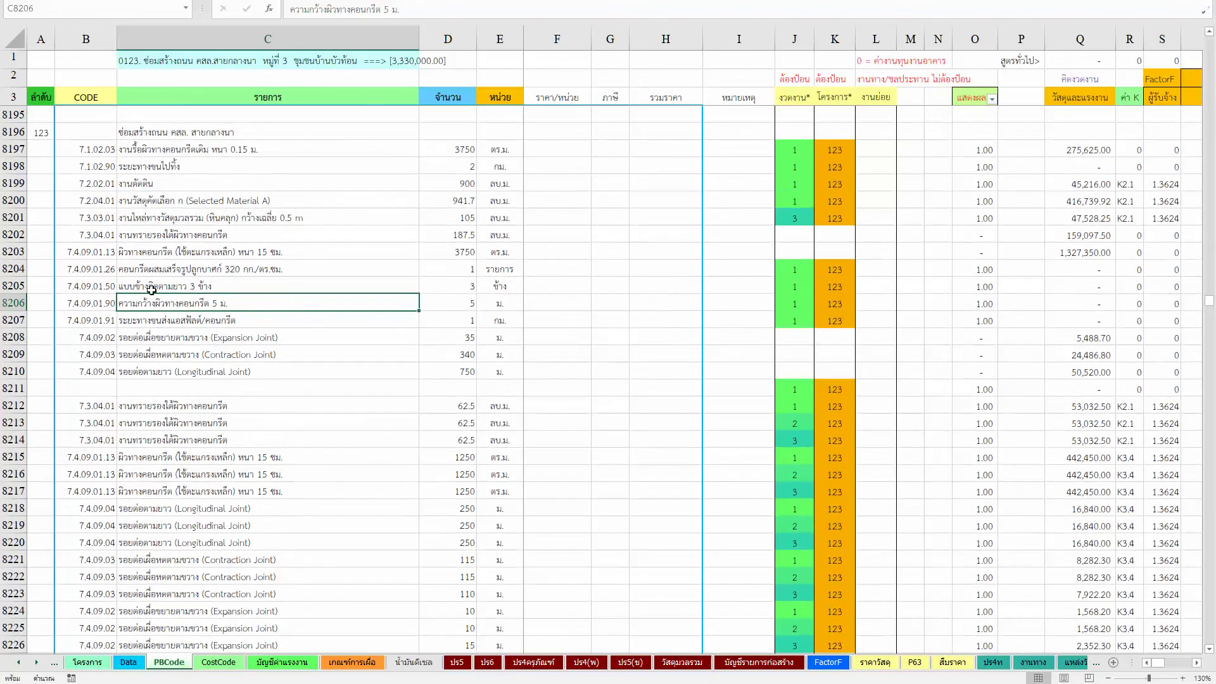
{"action": "left_click", "coordinate": [172, 285]}
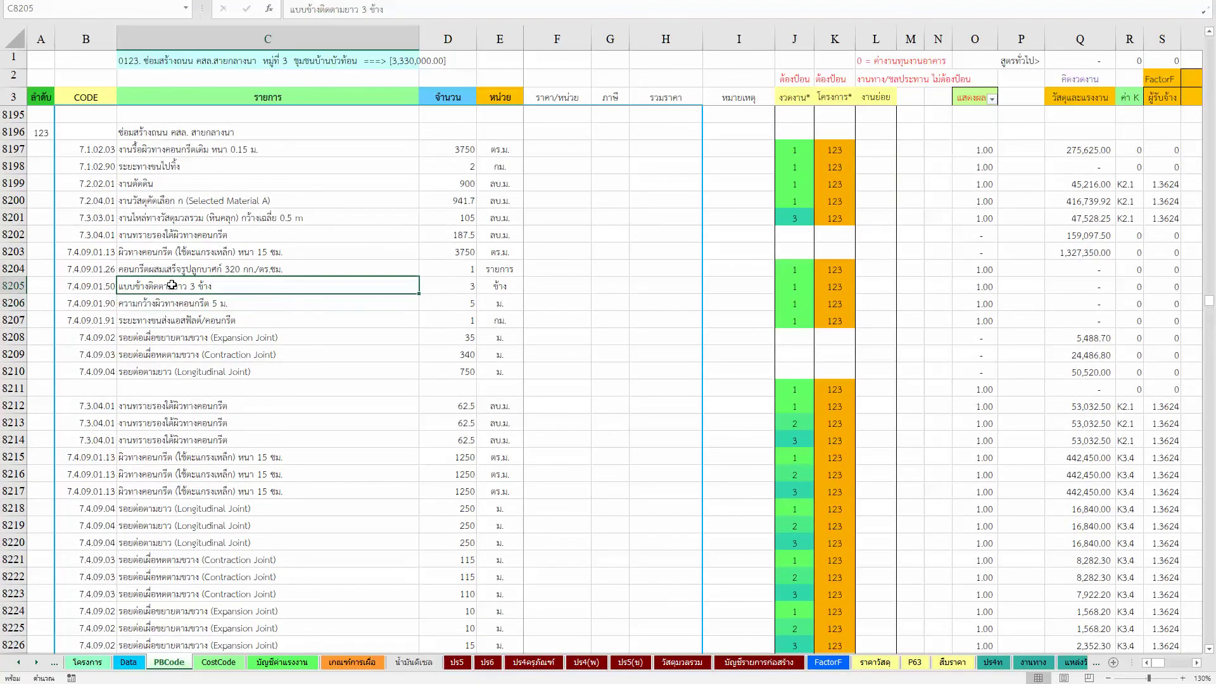
{"action": "left_click", "coordinate": [266, 253]}
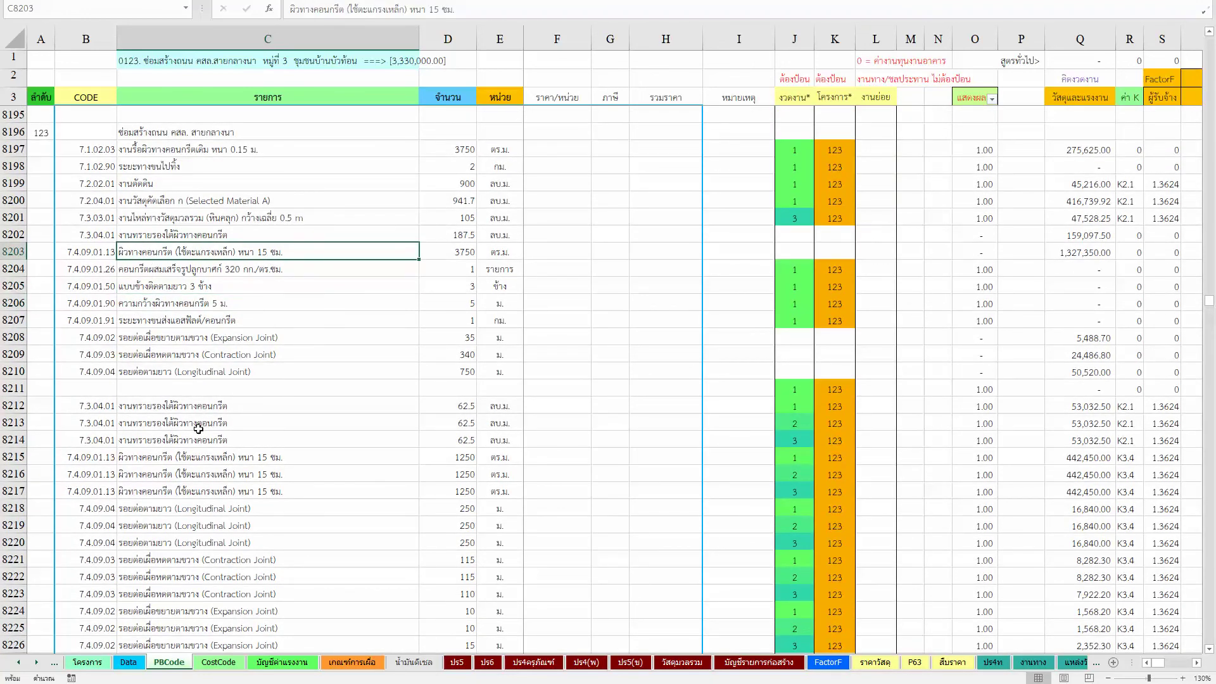
{"action": "left_click", "coordinate": [146, 476]}
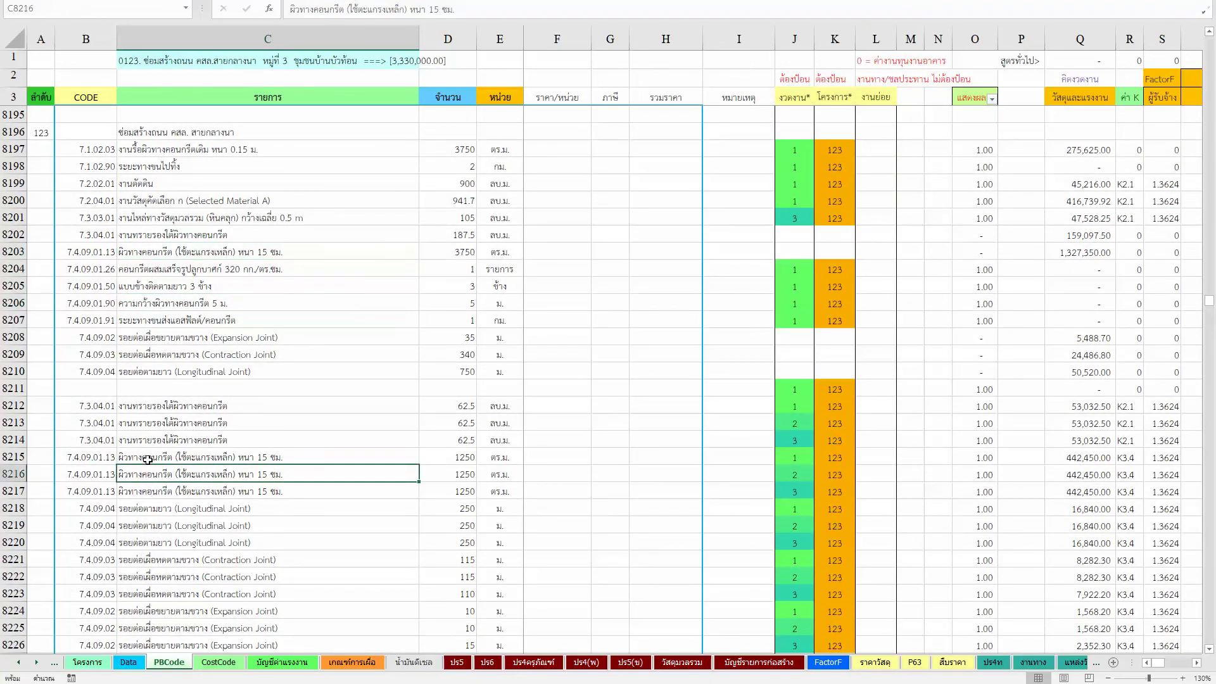
{"action": "left_click", "coordinate": [159, 236]}
{"action": "left_click", "coordinate": [172, 408]}
{"action": "left_click", "coordinate": [175, 217]}
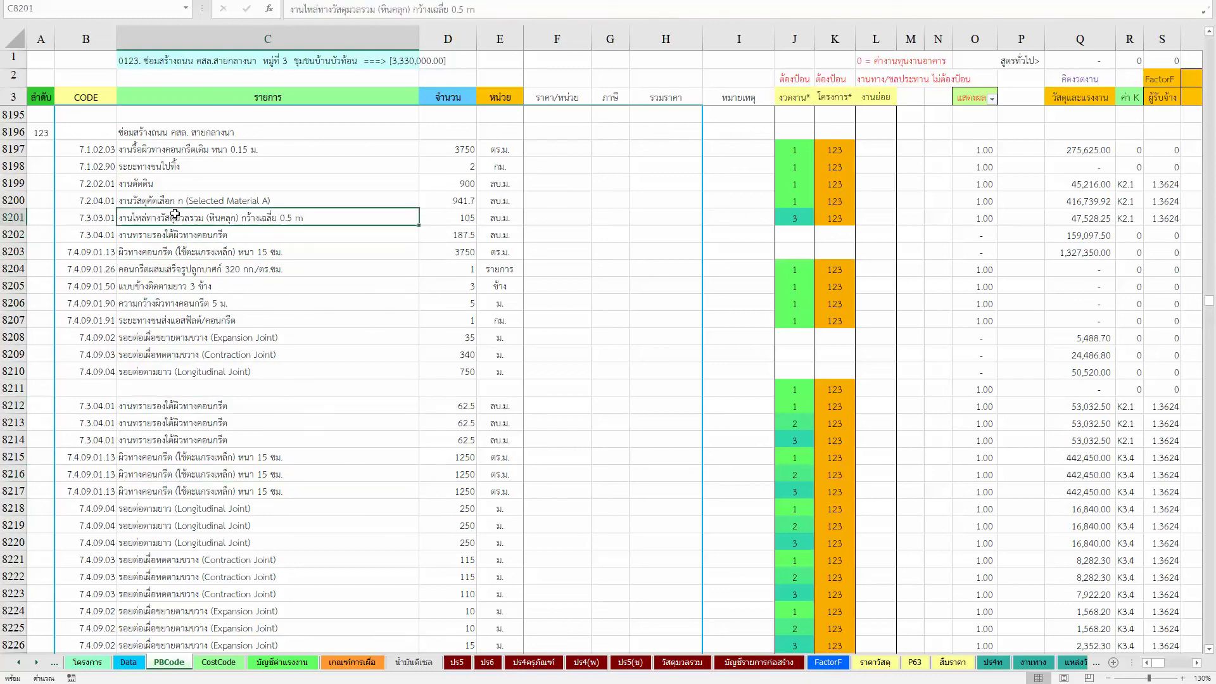
{"action": "left_click", "coordinate": [785, 216]}
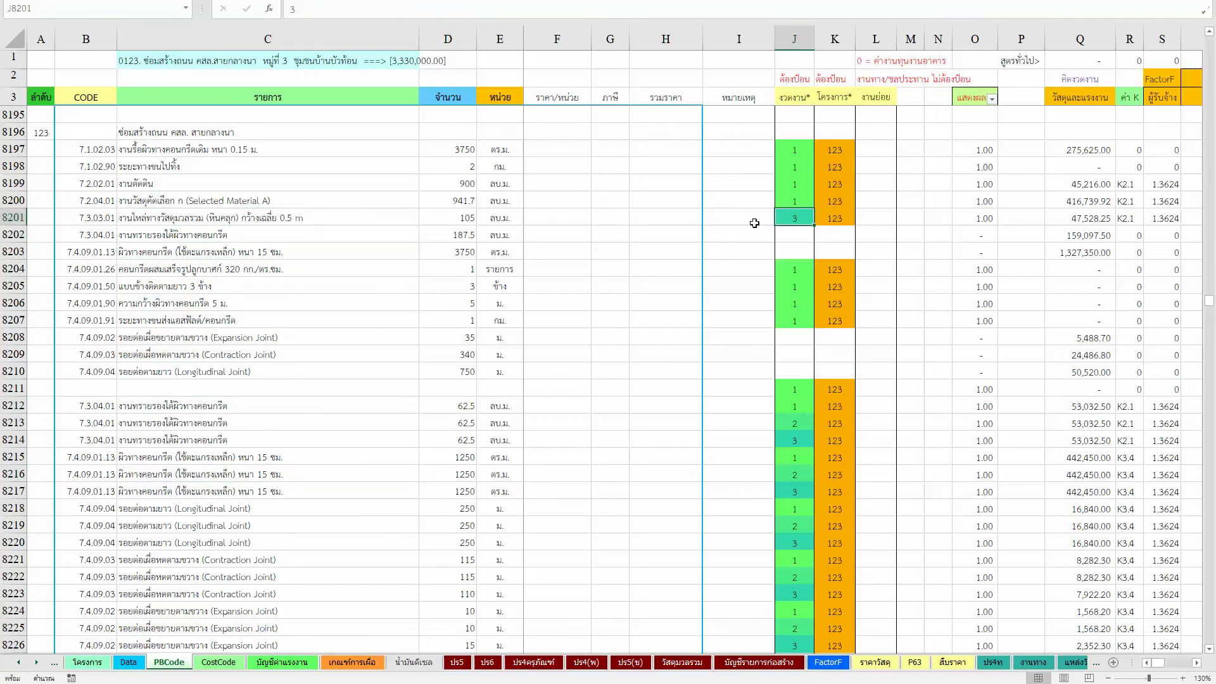
{"action": "left_click", "coordinate": [192, 200]}
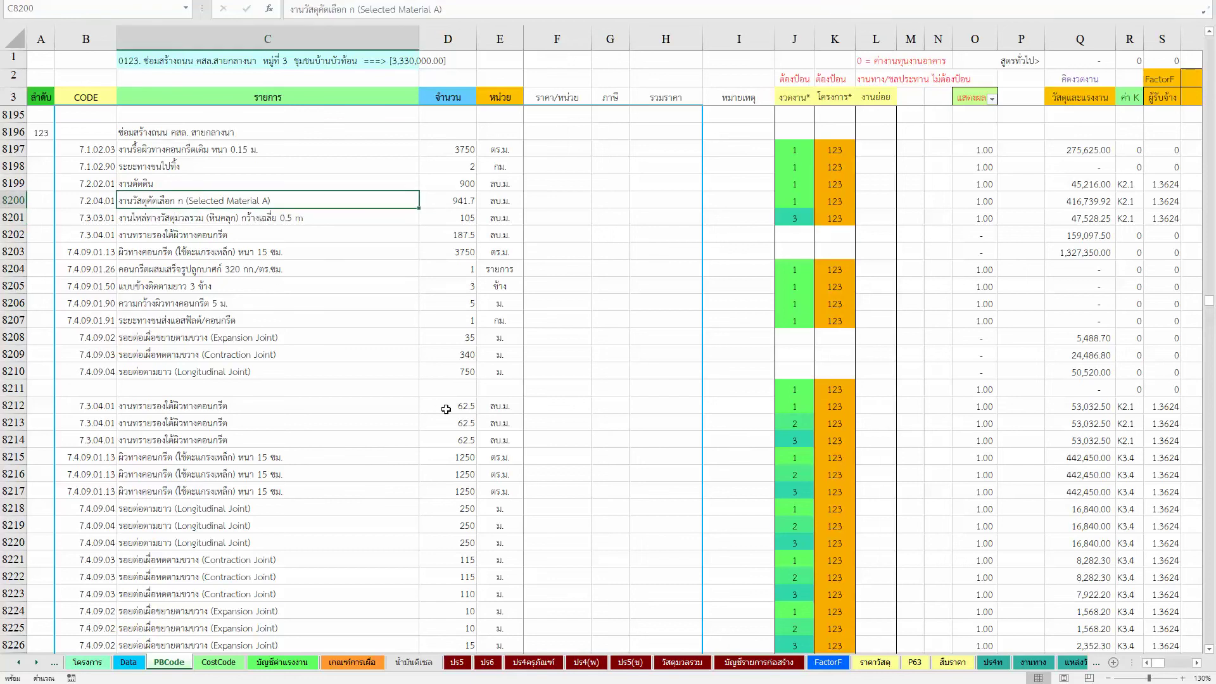
{"action": "left_click", "coordinate": [386, 409]}
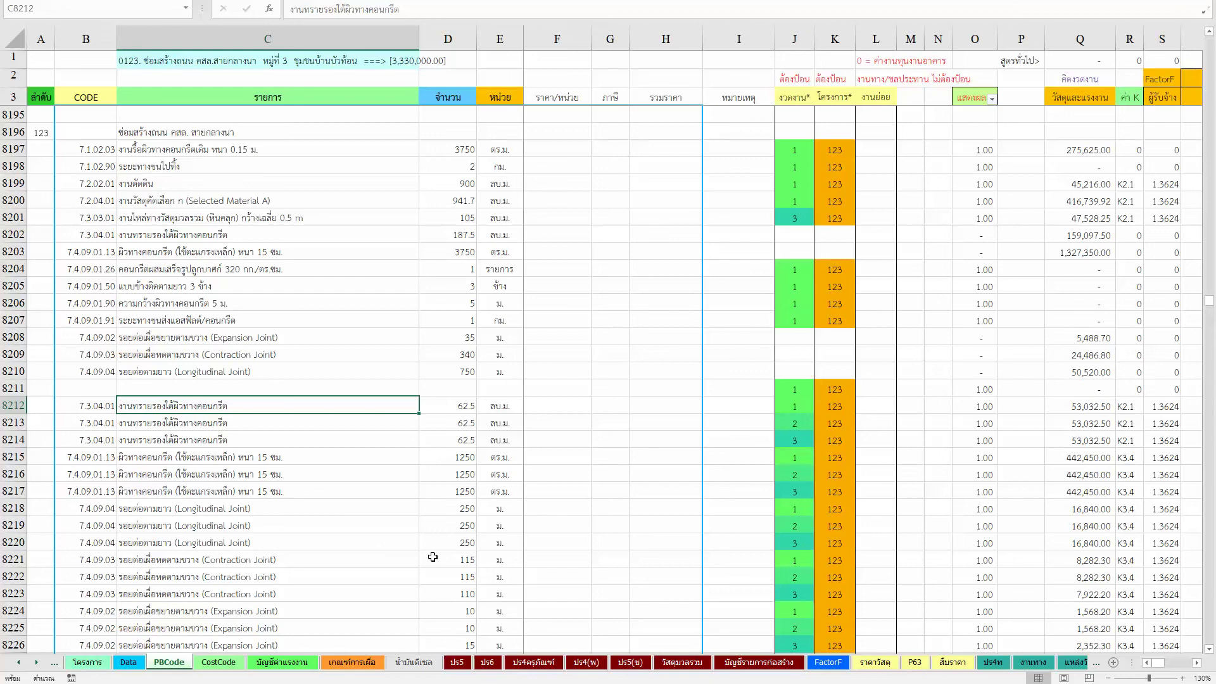
Browse the CostCode, บัญชีค่าแรงงาน labour list, PBCode and ปร4ท cost summary sheets.
{"action": "left_click", "coordinate": [225, 664]}
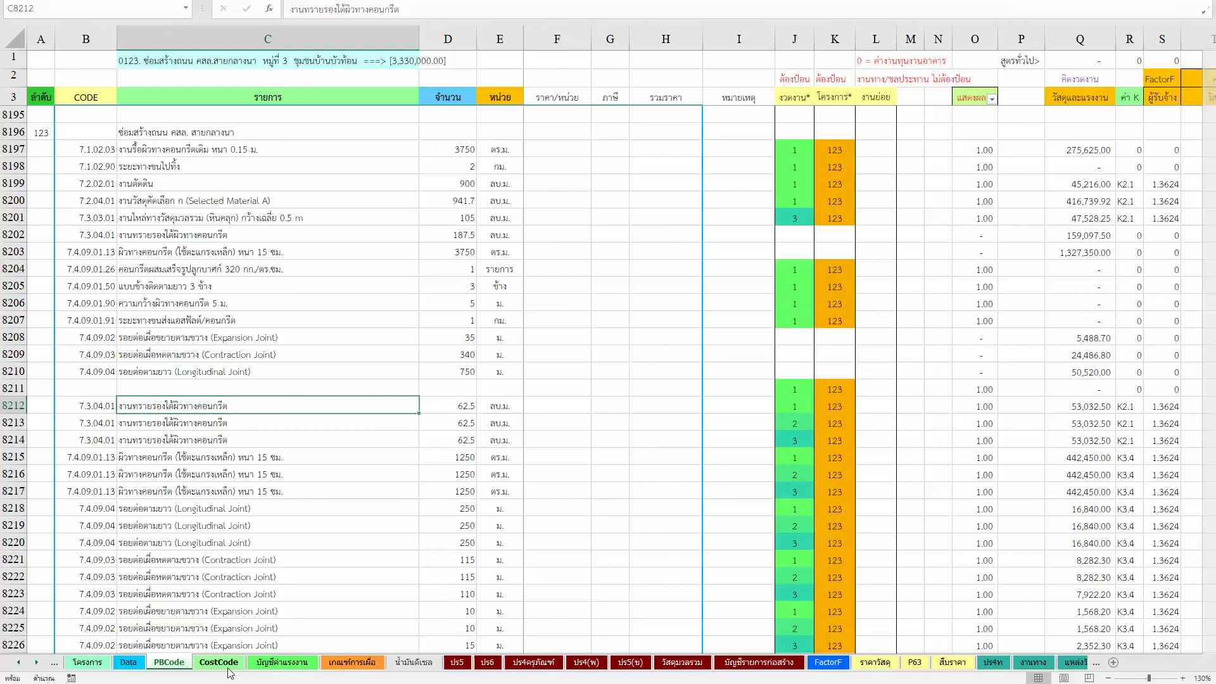
{"action": "left_click", "coordinate": [266, 663]}
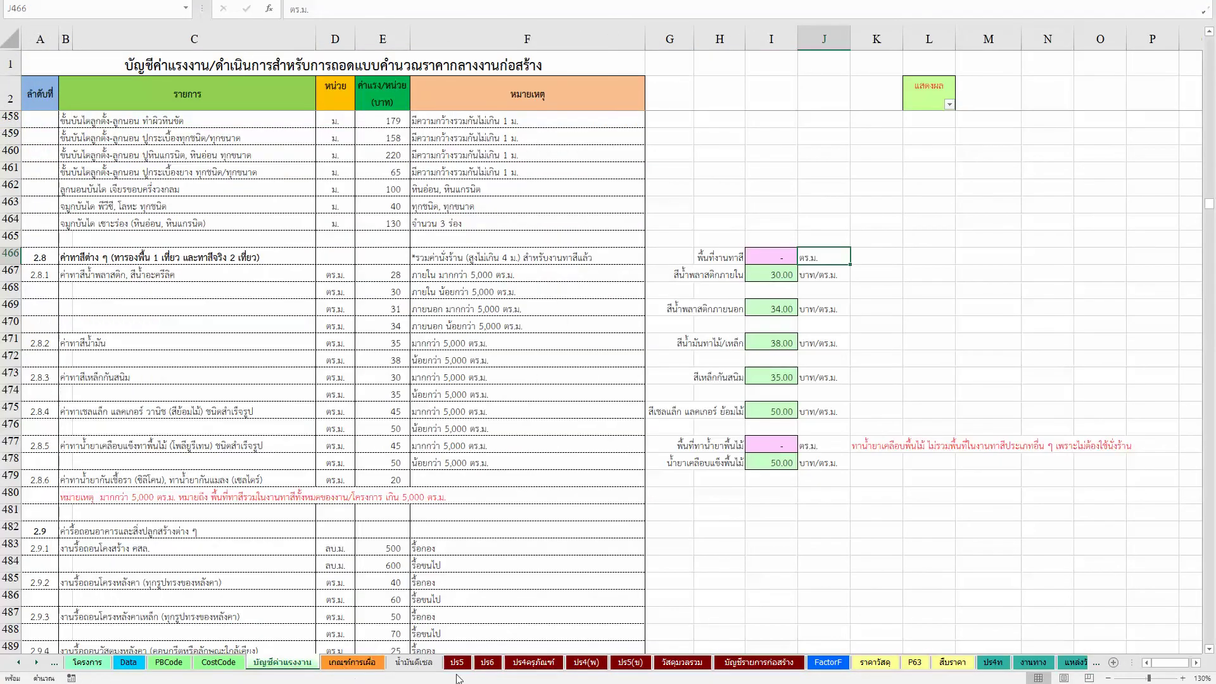
{"action": "left_click", "coordinate": [168, 663]}
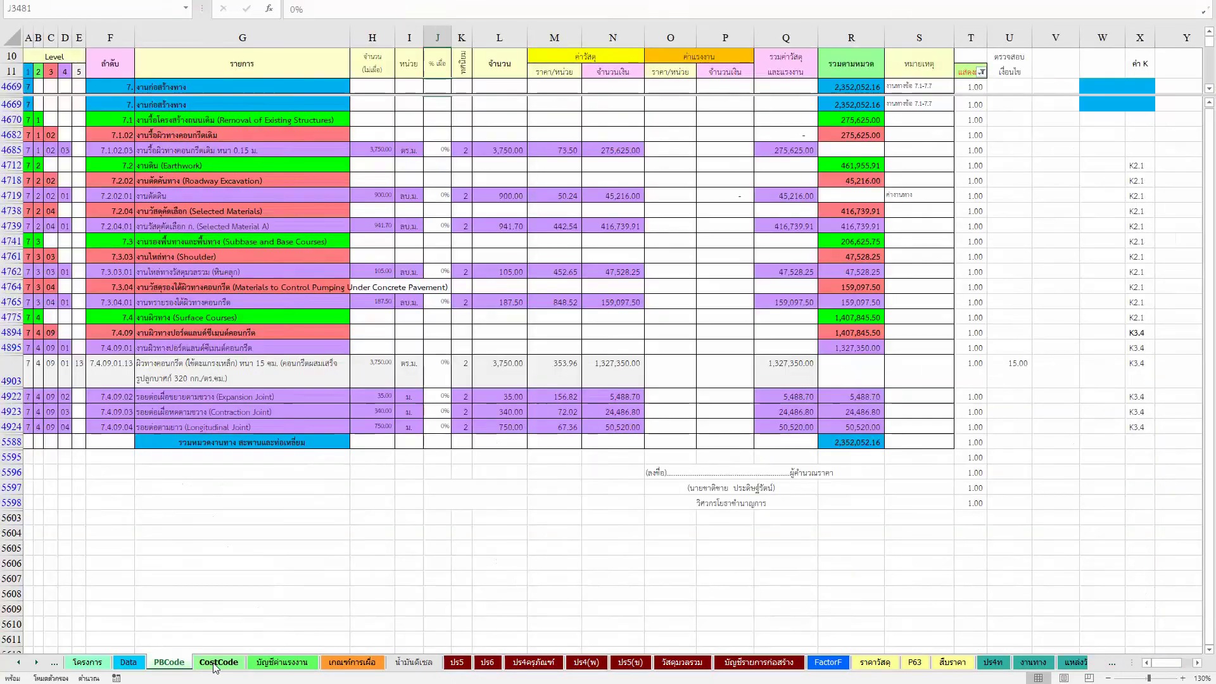
{"action": "left_click", "coordinate": [215, 662]}
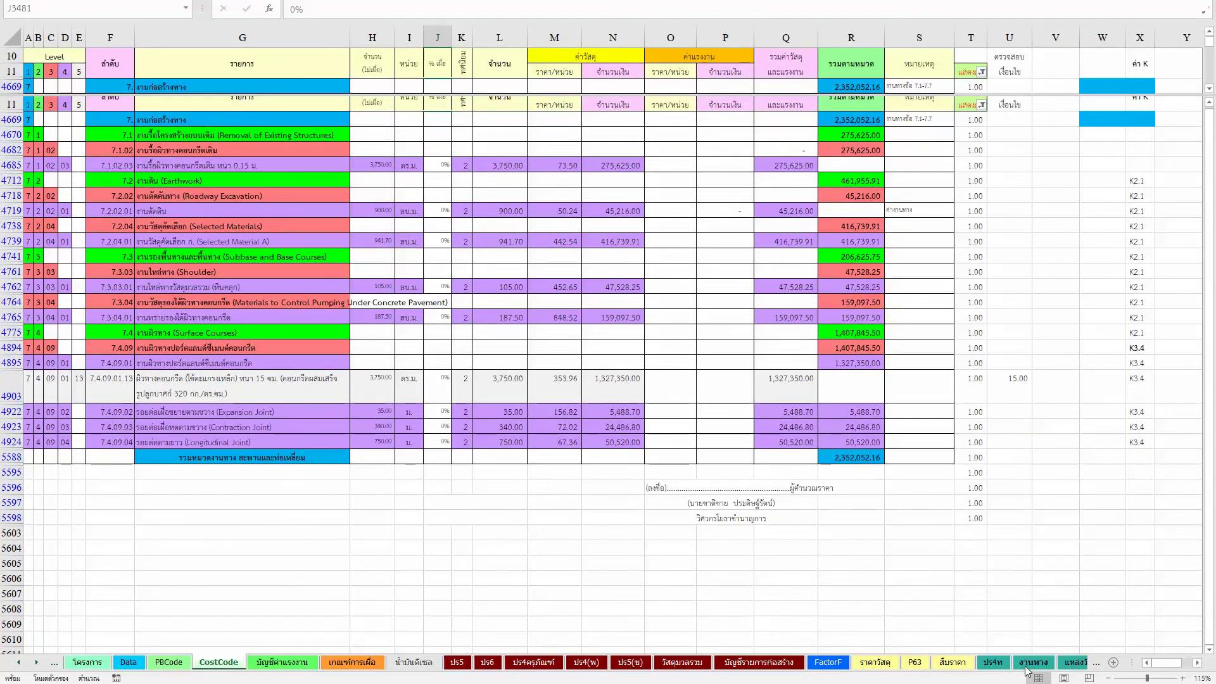
{"action": "left_click", "coordinate": [988, 665]}
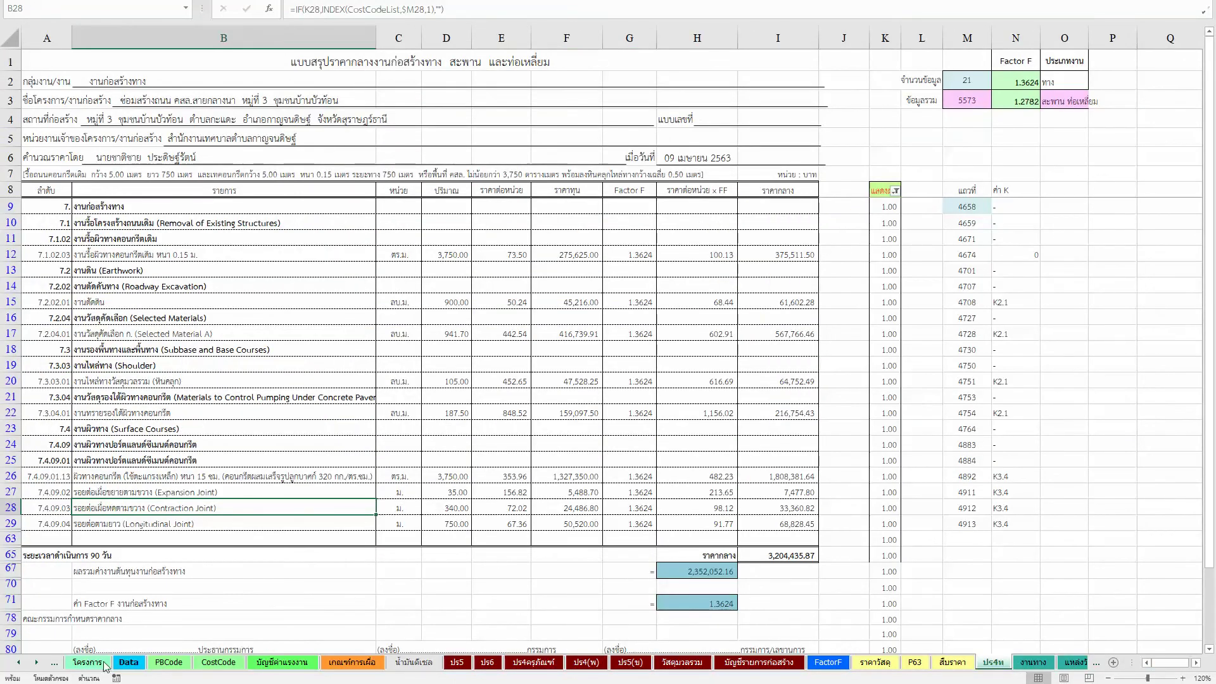
Move through the งวดงาน sheet to the ดัชนีงวดงาน index sheet and inspect cell D12's formula.
{"action": "left_click", "coordinate": [19, 665]}
{"action": "left_click", "coordinate": [19, 665]}
{"action": "left_click", "coordinate": [19, 665]}
{"action": "left_click", "coordinate": [19, 665]}
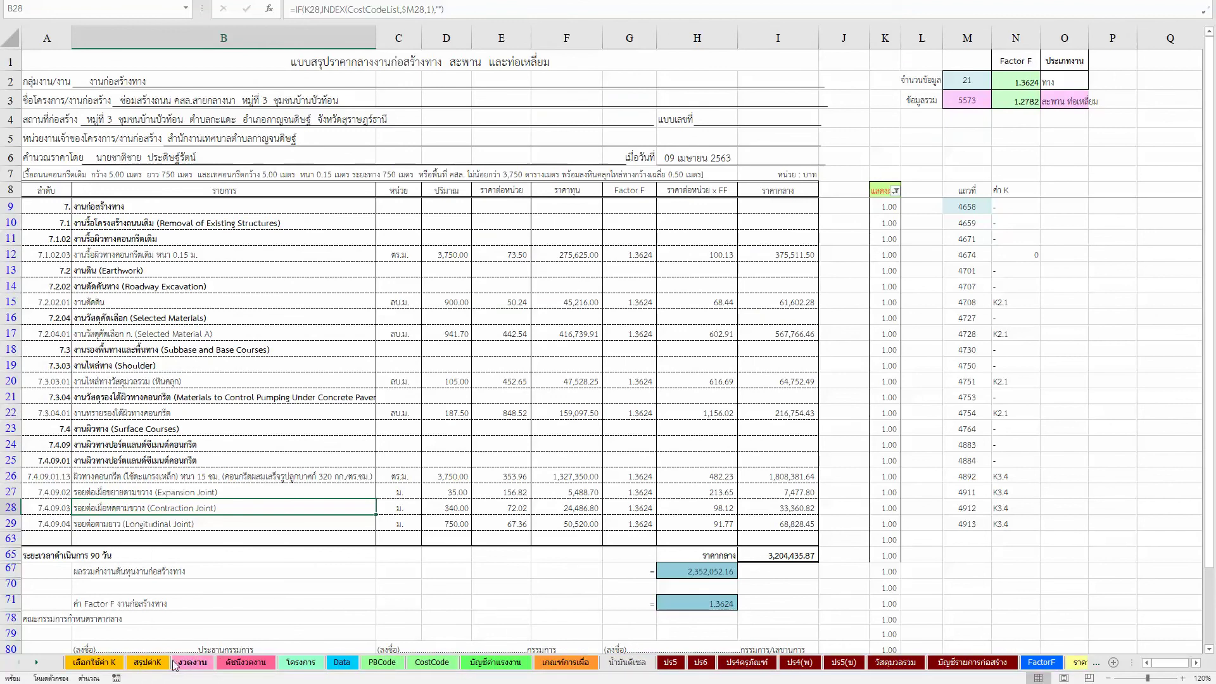
{"action": "left_click", "coordinate": [209, 664]}
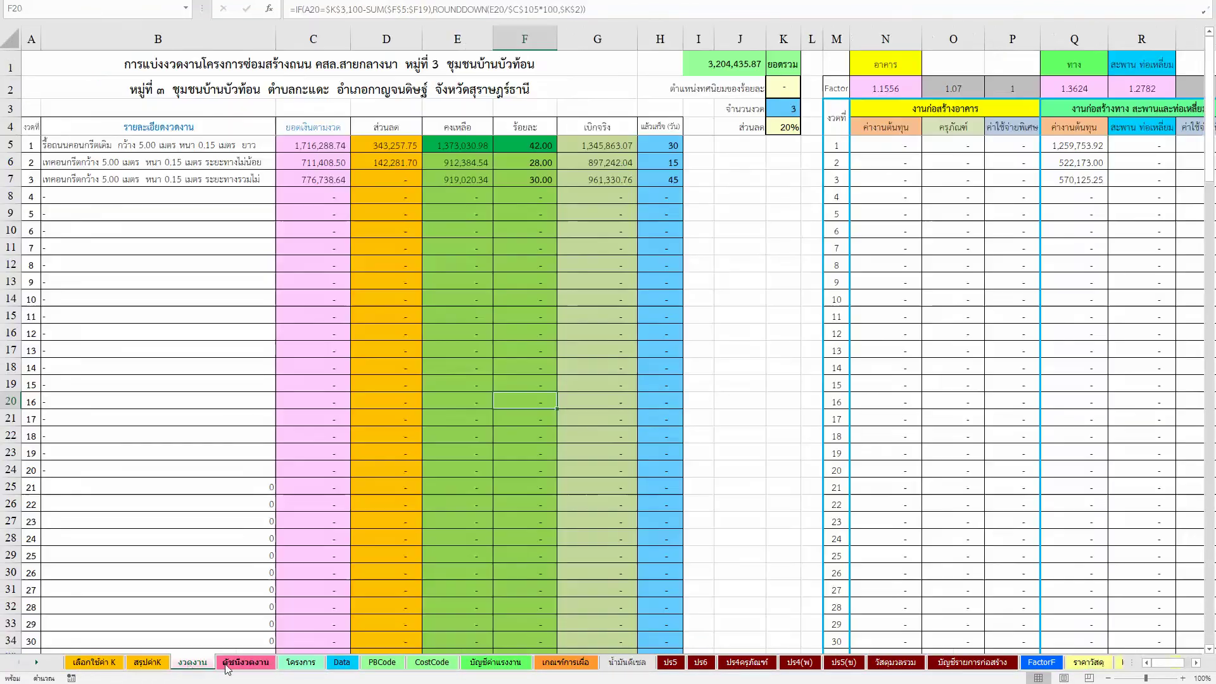
{"action": "left_click", "coordinate": [226, 664]}
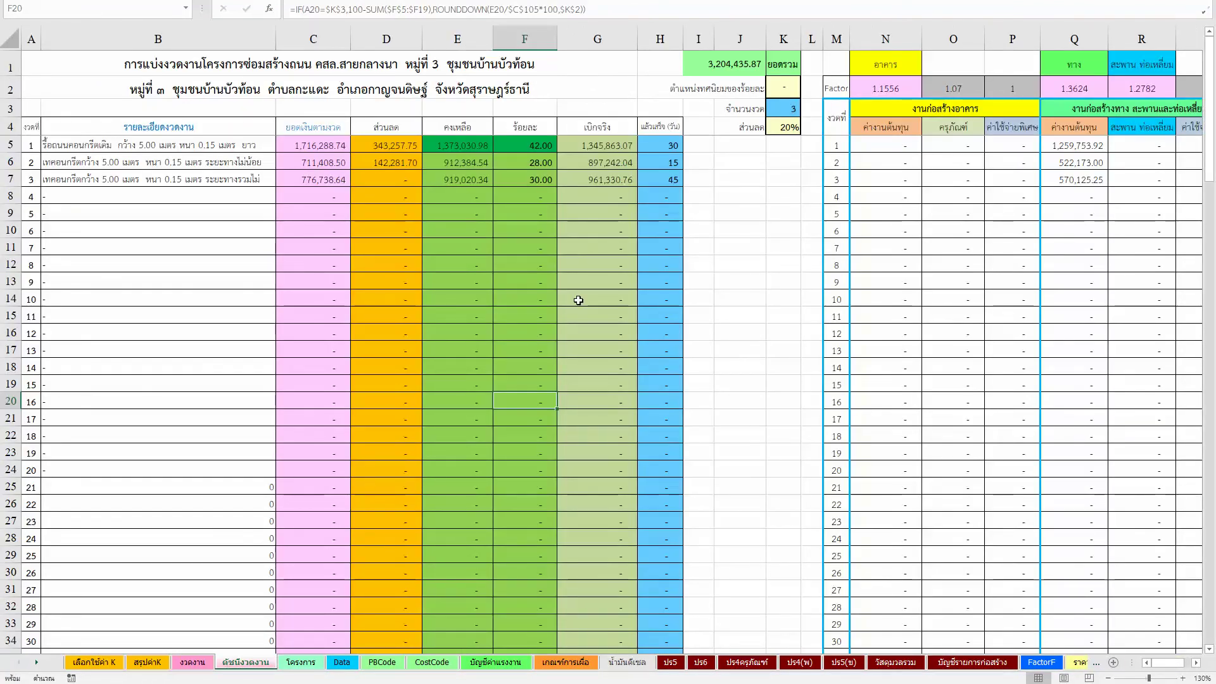
{"action": "left_click", "coordinate": [399, 260]}
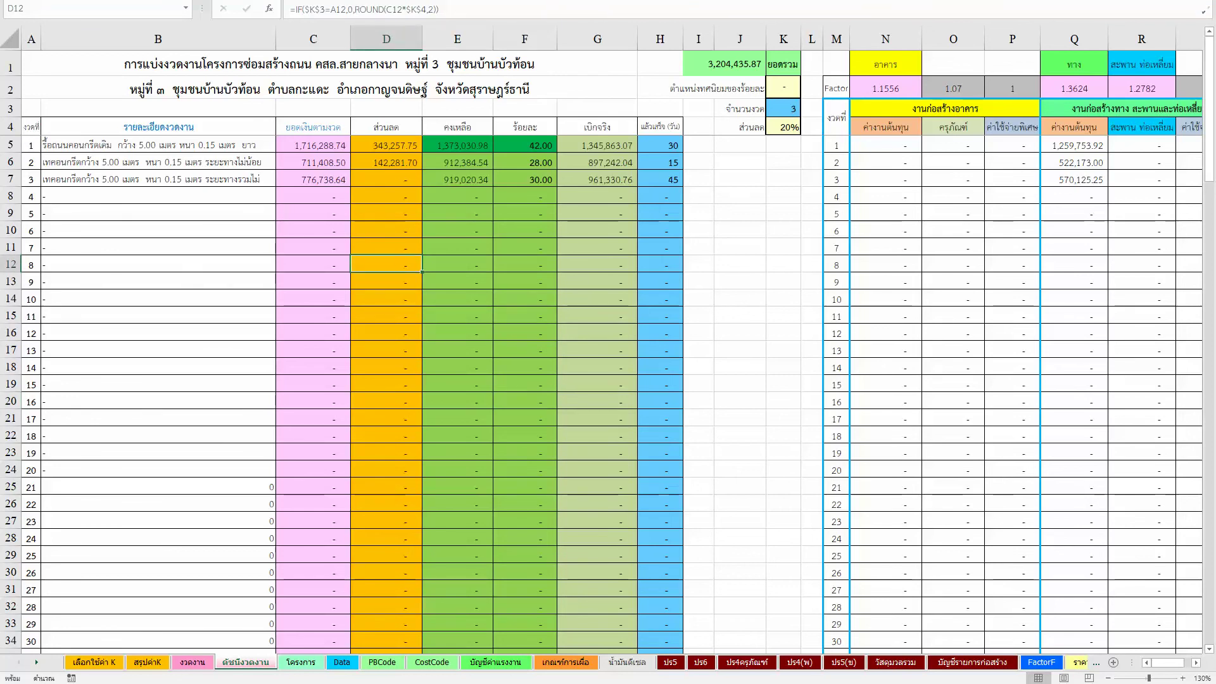